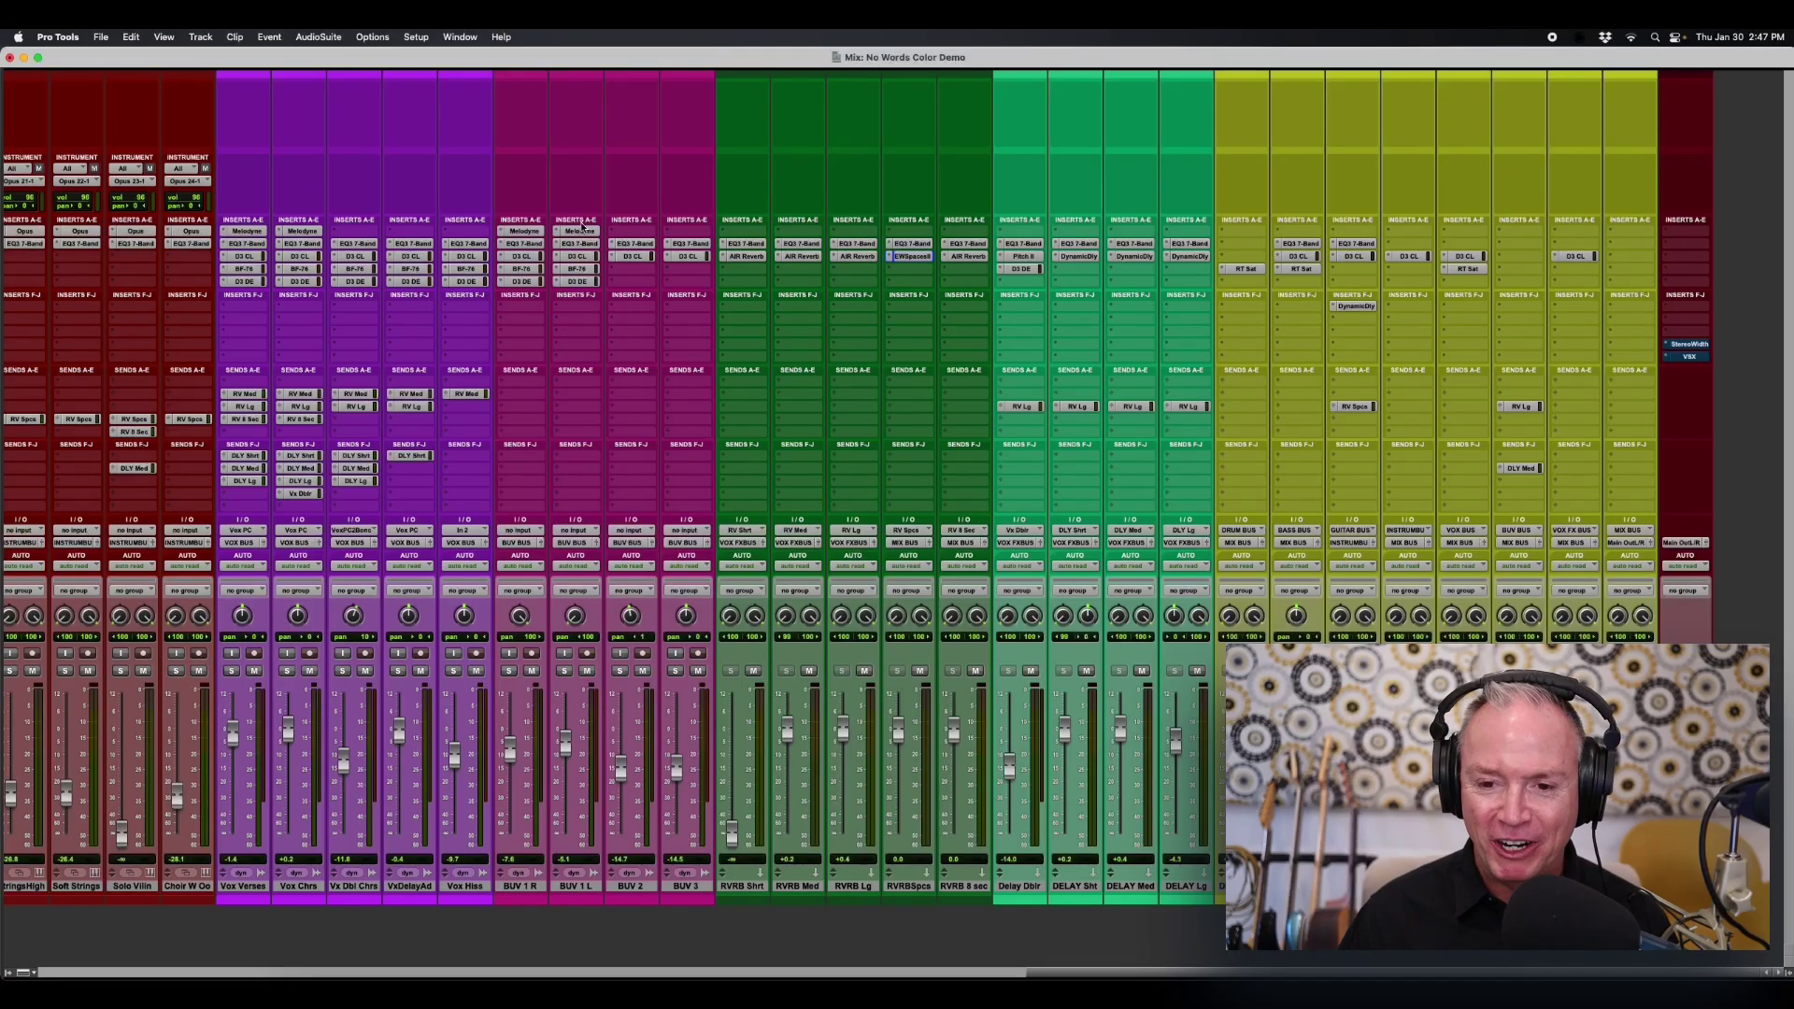
Close the Memory Locations window over the mixer.
scroll(581, 225, left, 5)
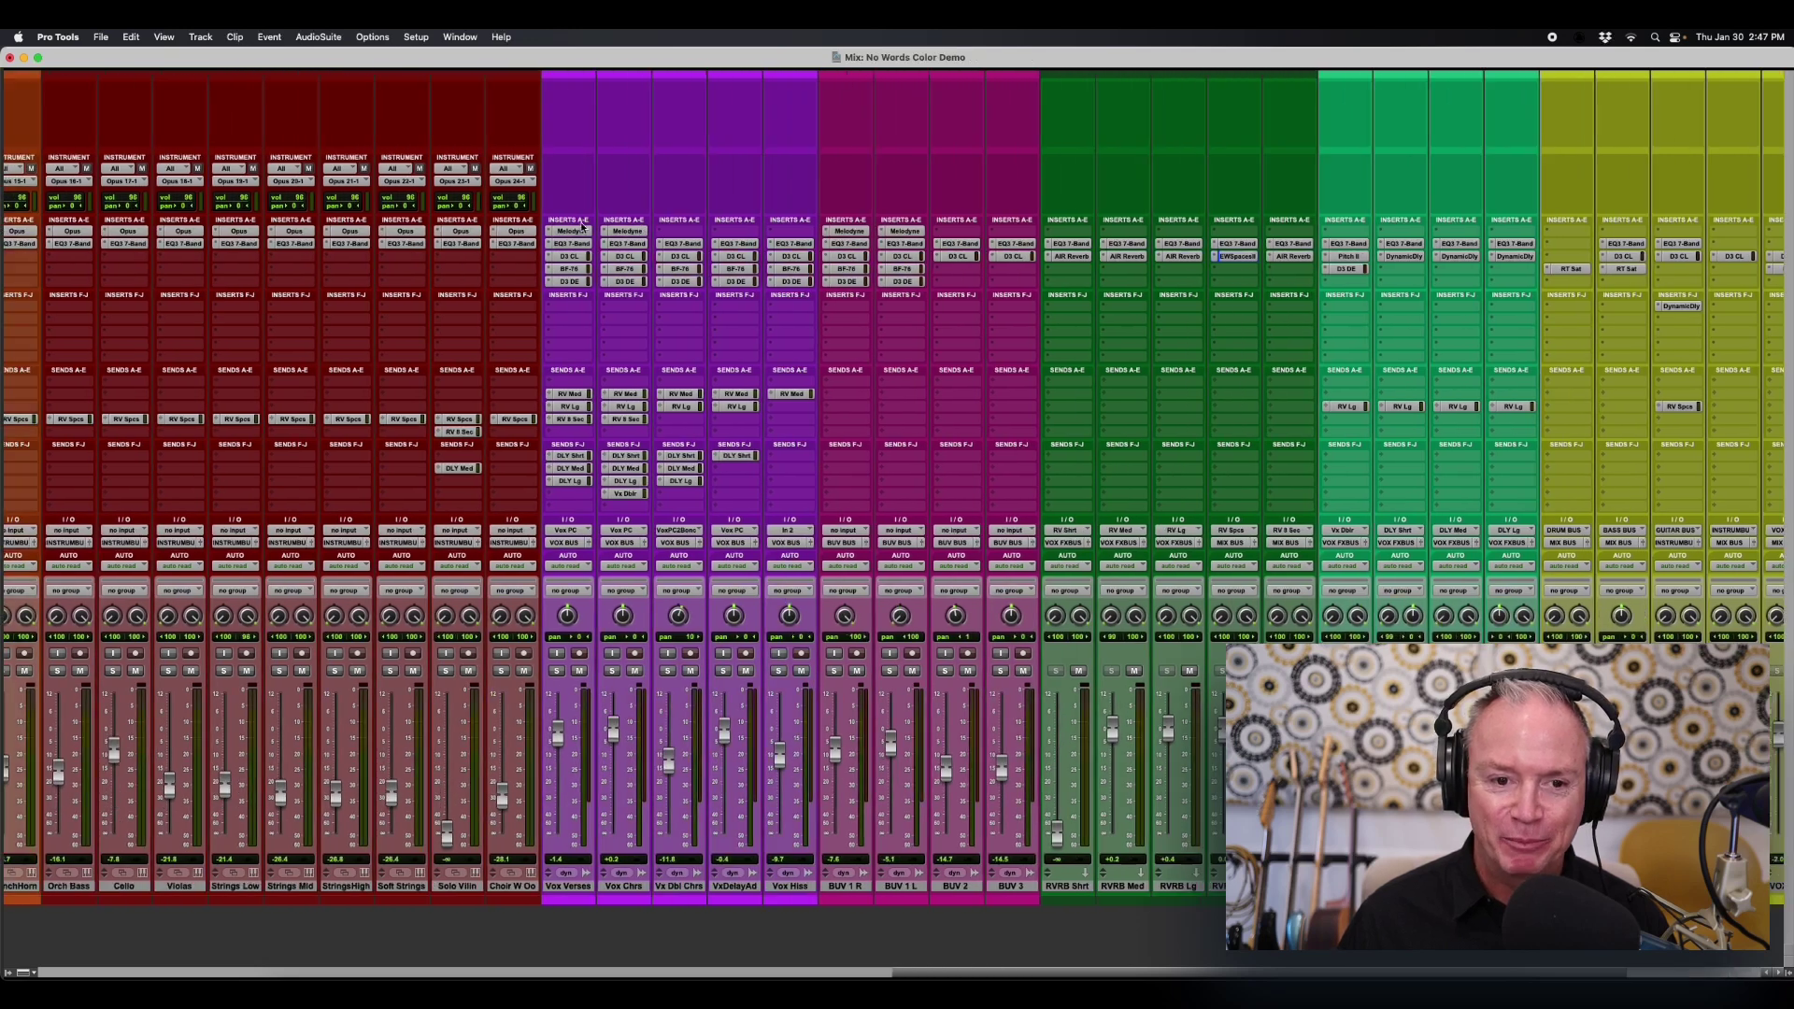
scroll(581, 225, left, 10)
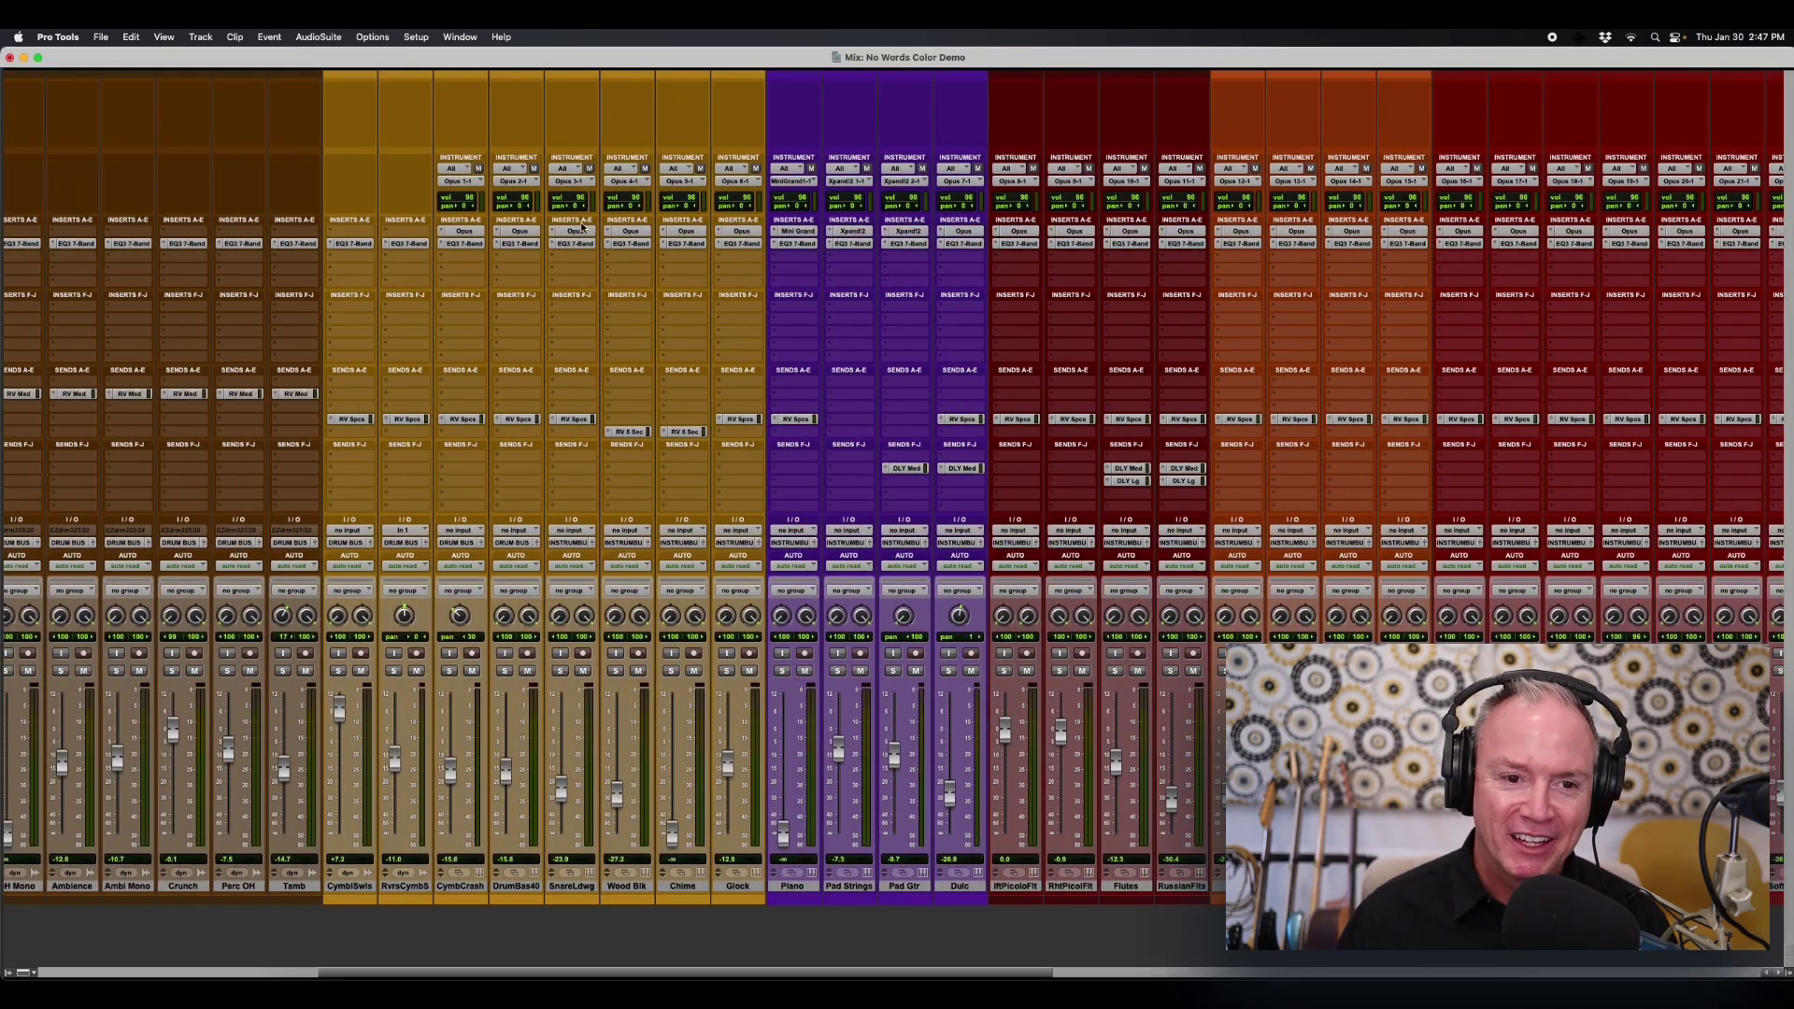
scroll(581, 225, left, 10)
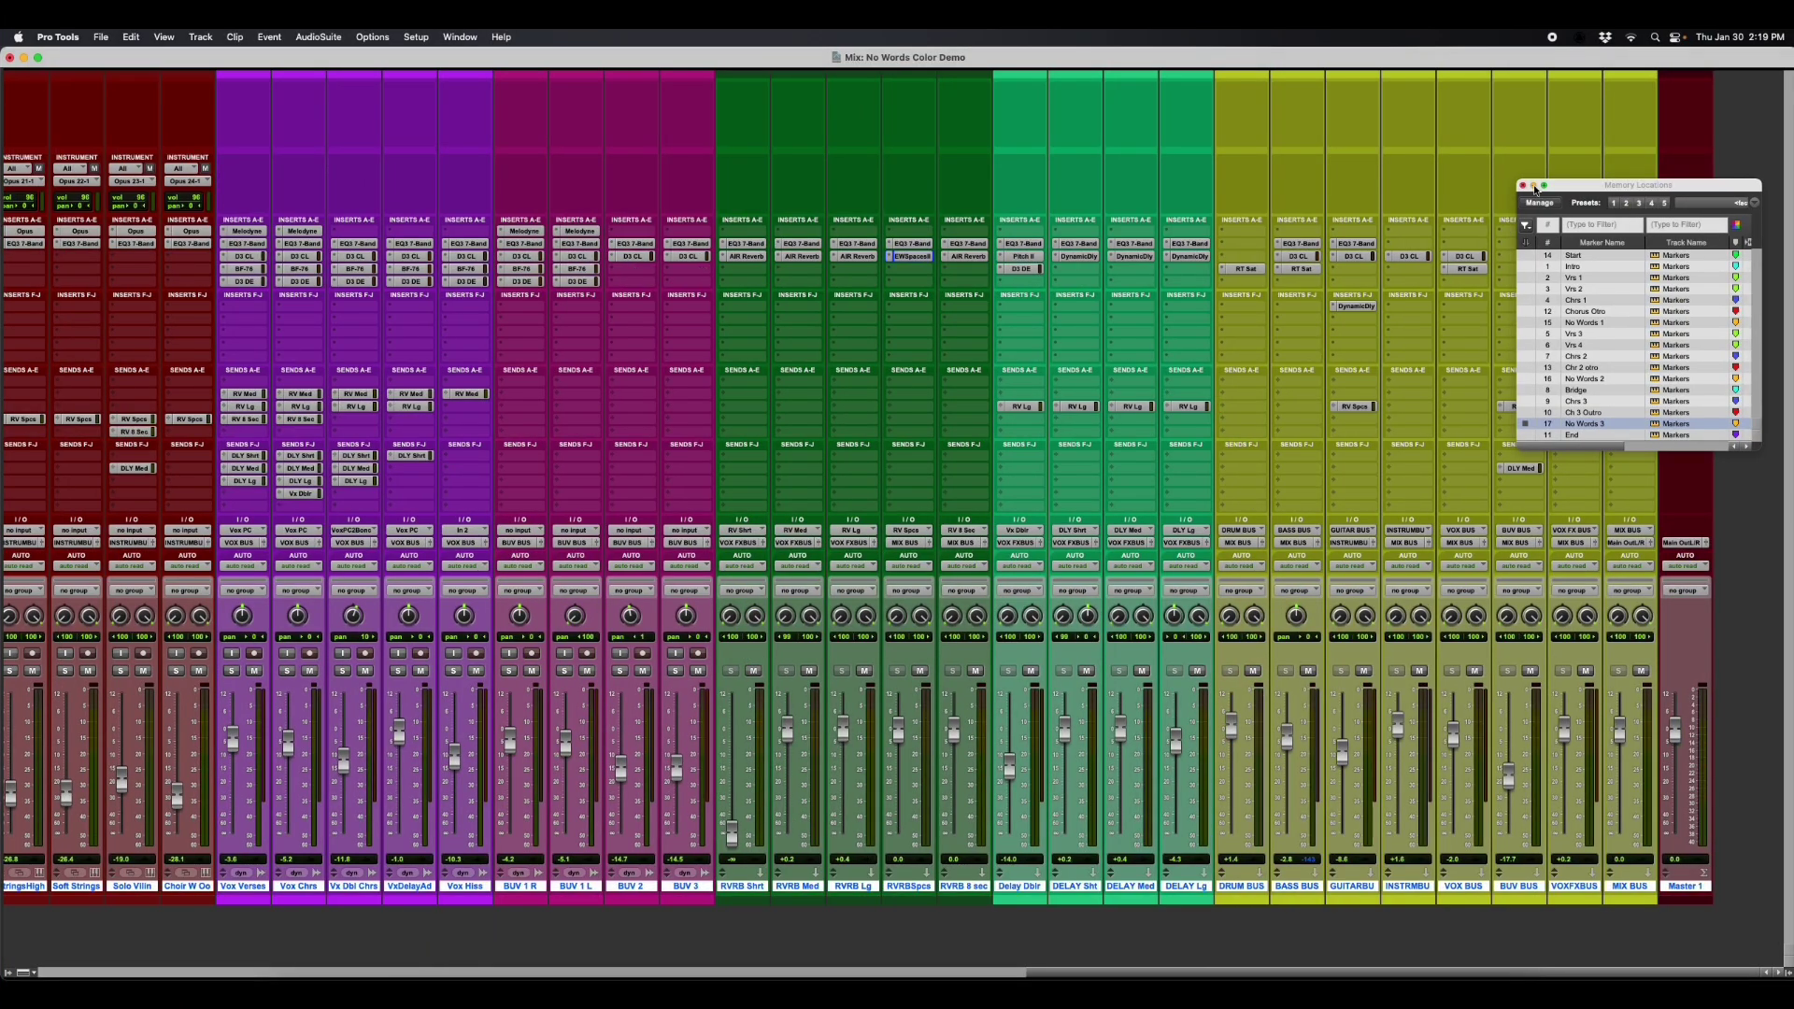
click(1533, 186)
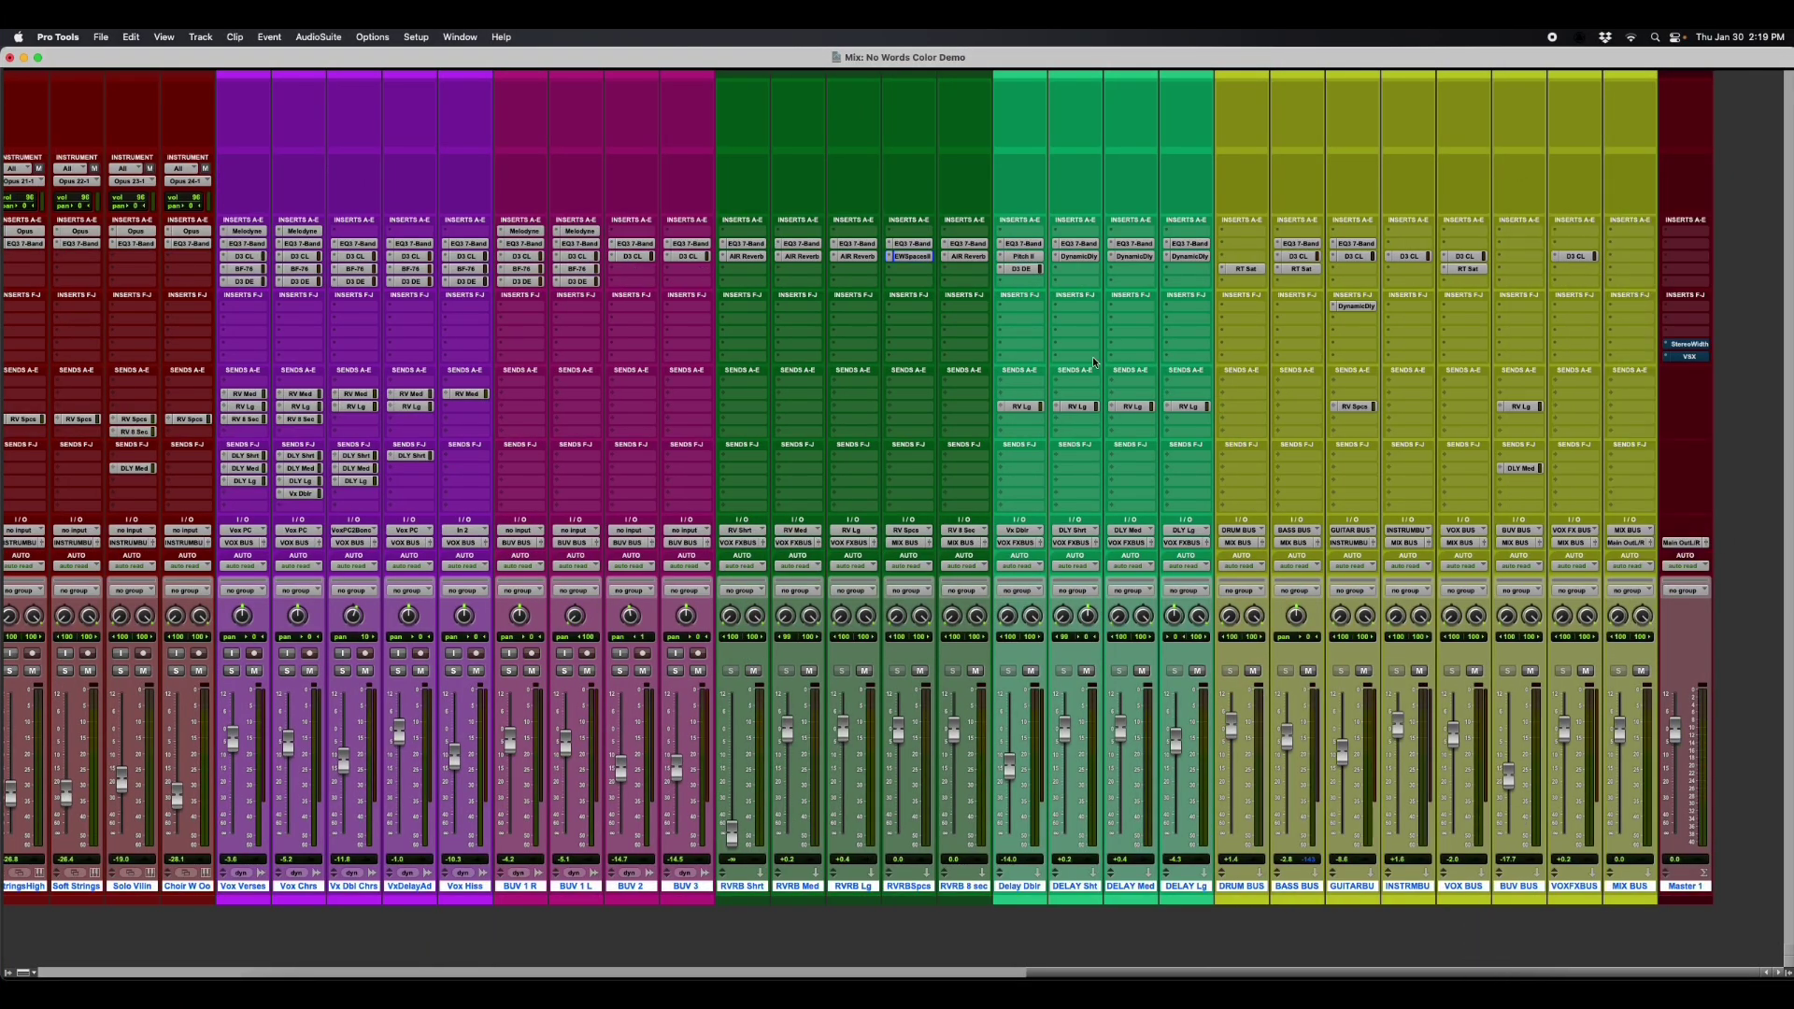
scroll(1011, 374, left, 20)
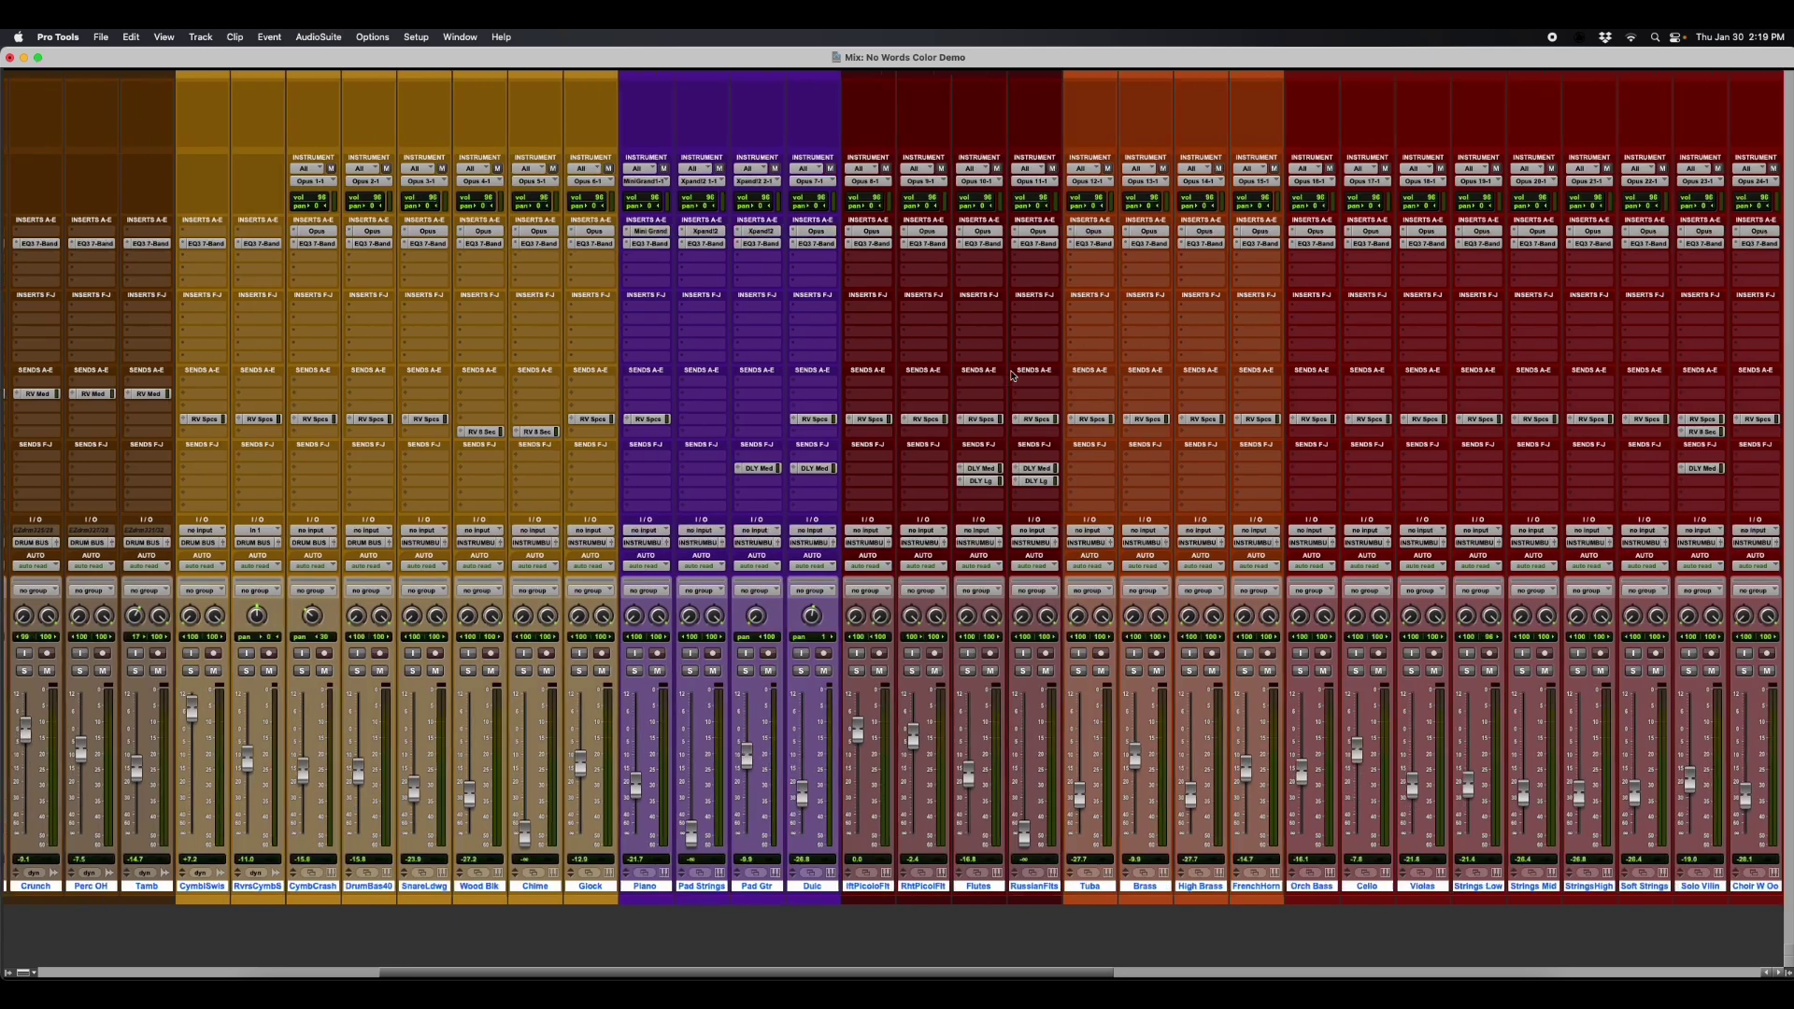
scroll(1011, 370, left, 8)
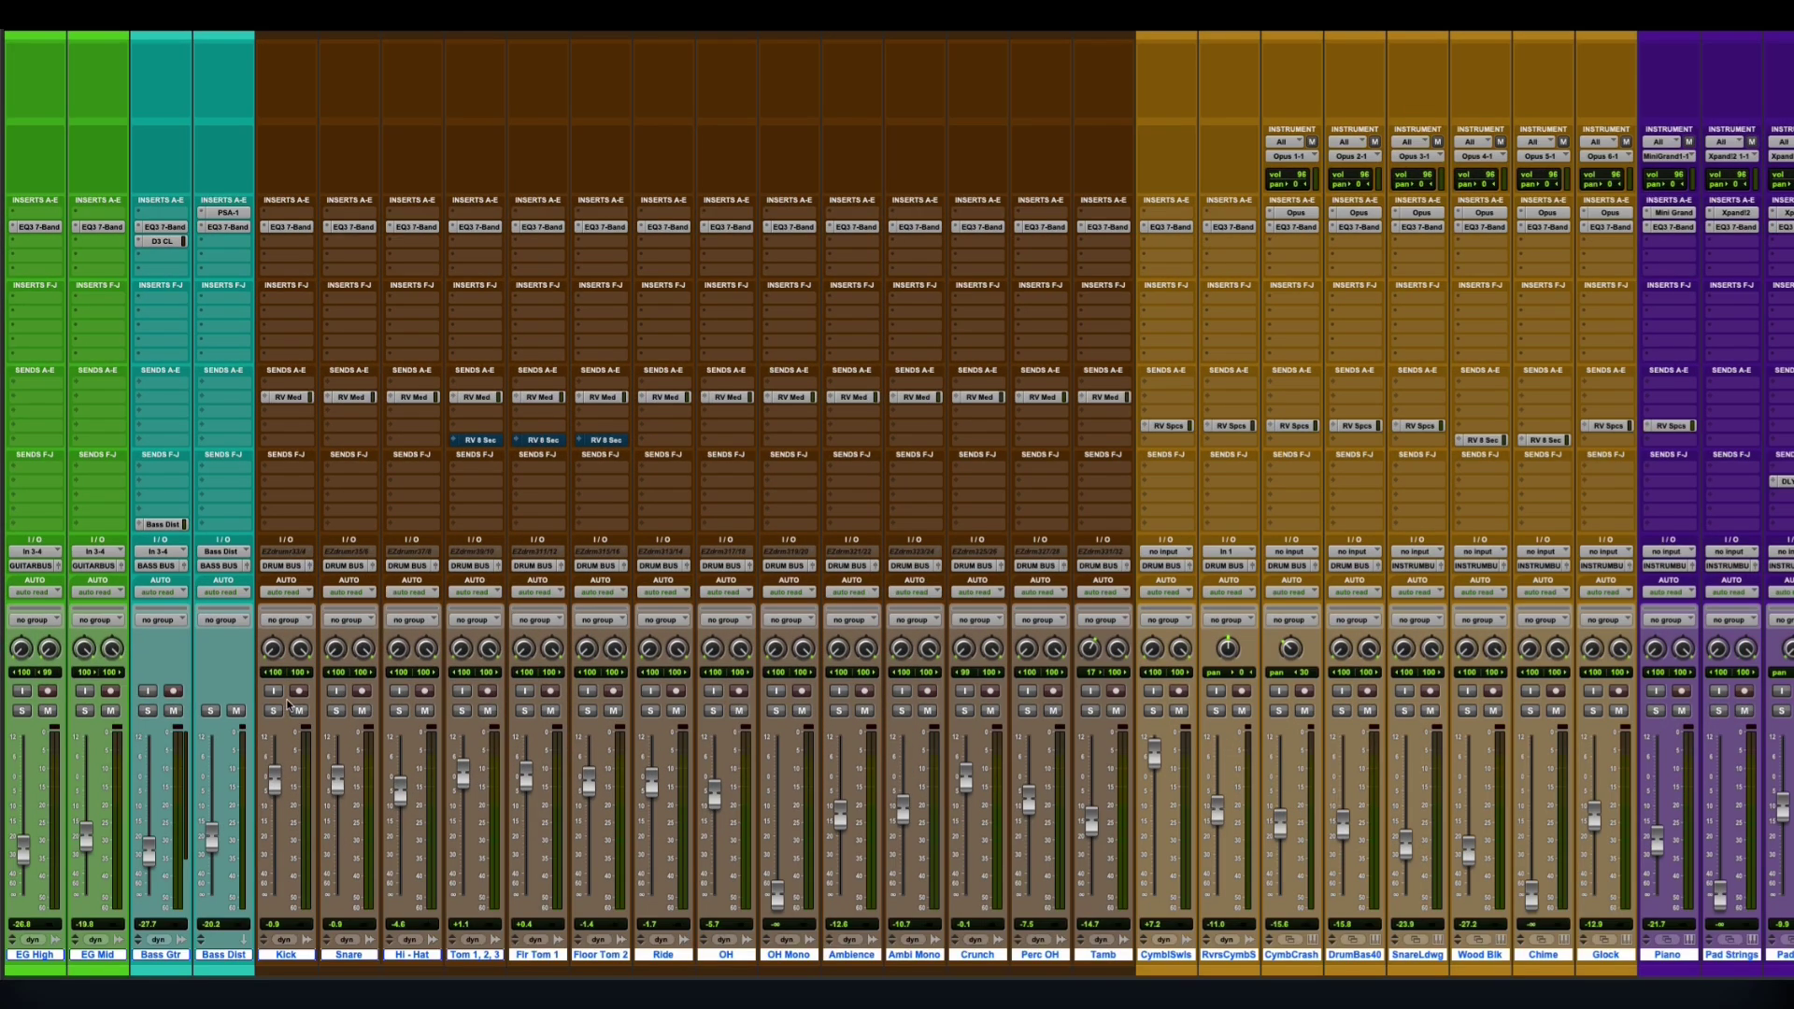
Select the Bass Gtr, Bass Dist and Kick tracks by their name plates.
click(170, 956)
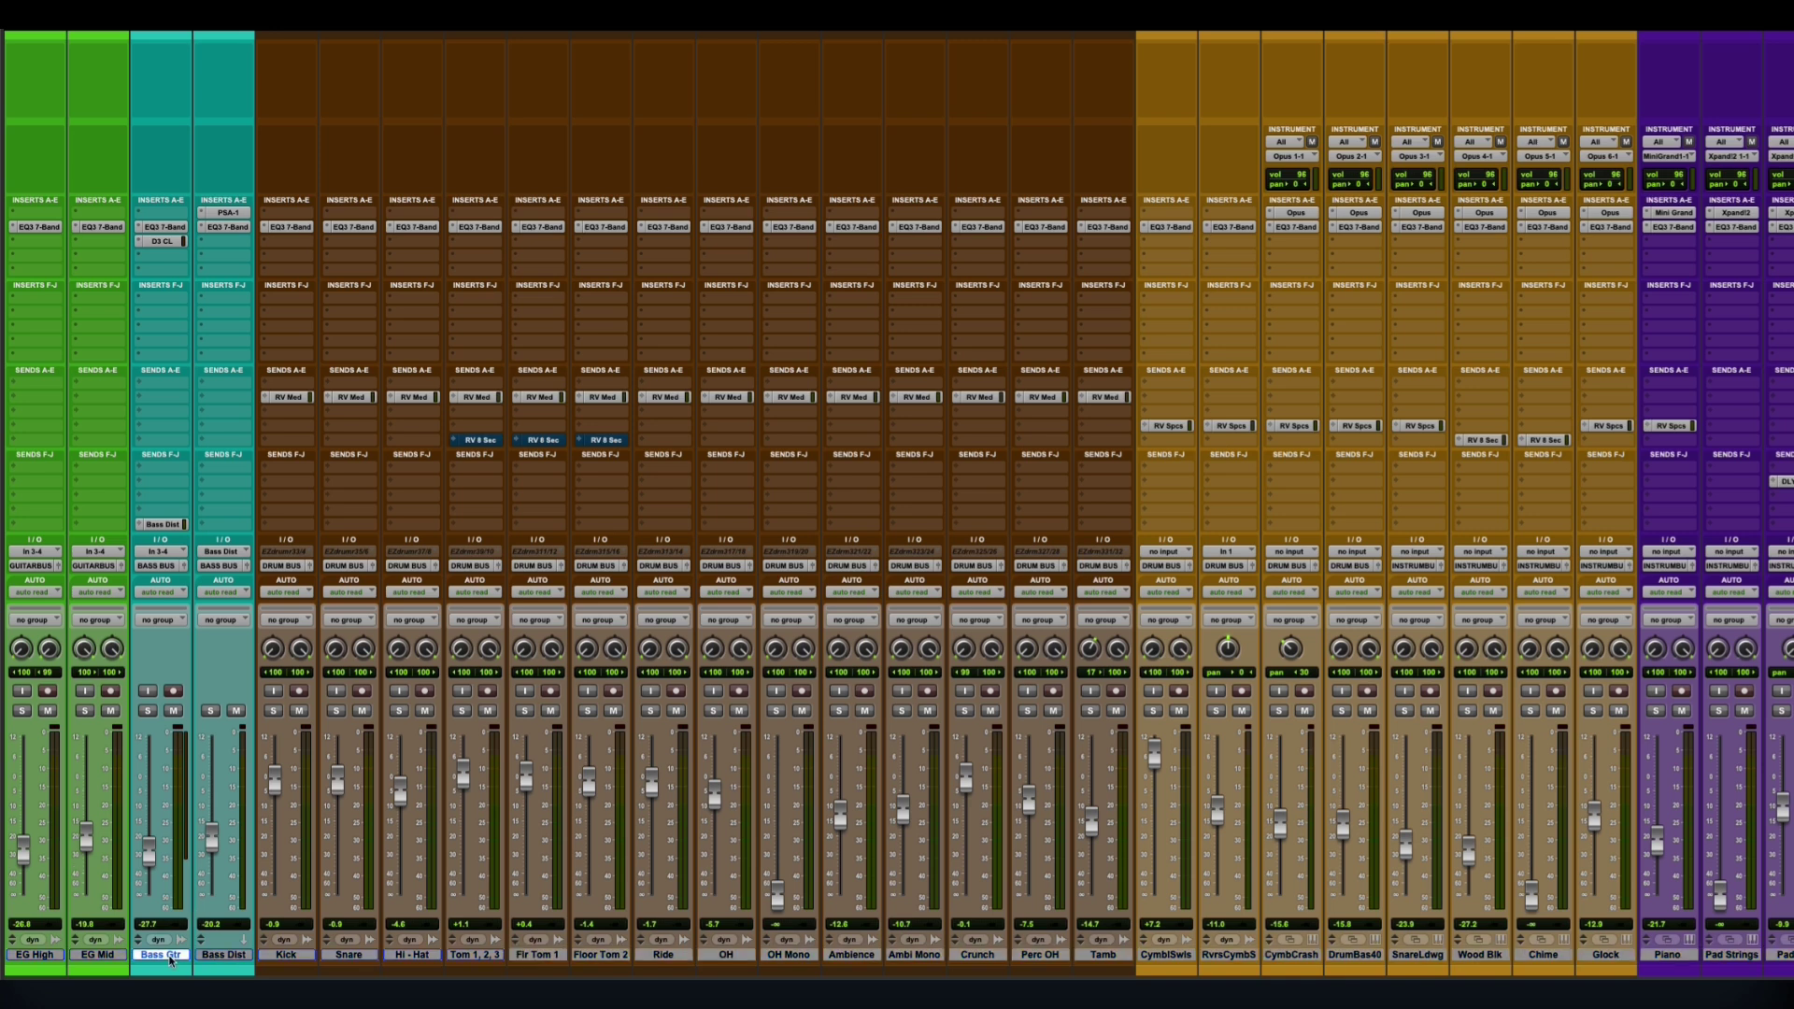
click(211, 956)
click(282, 955)
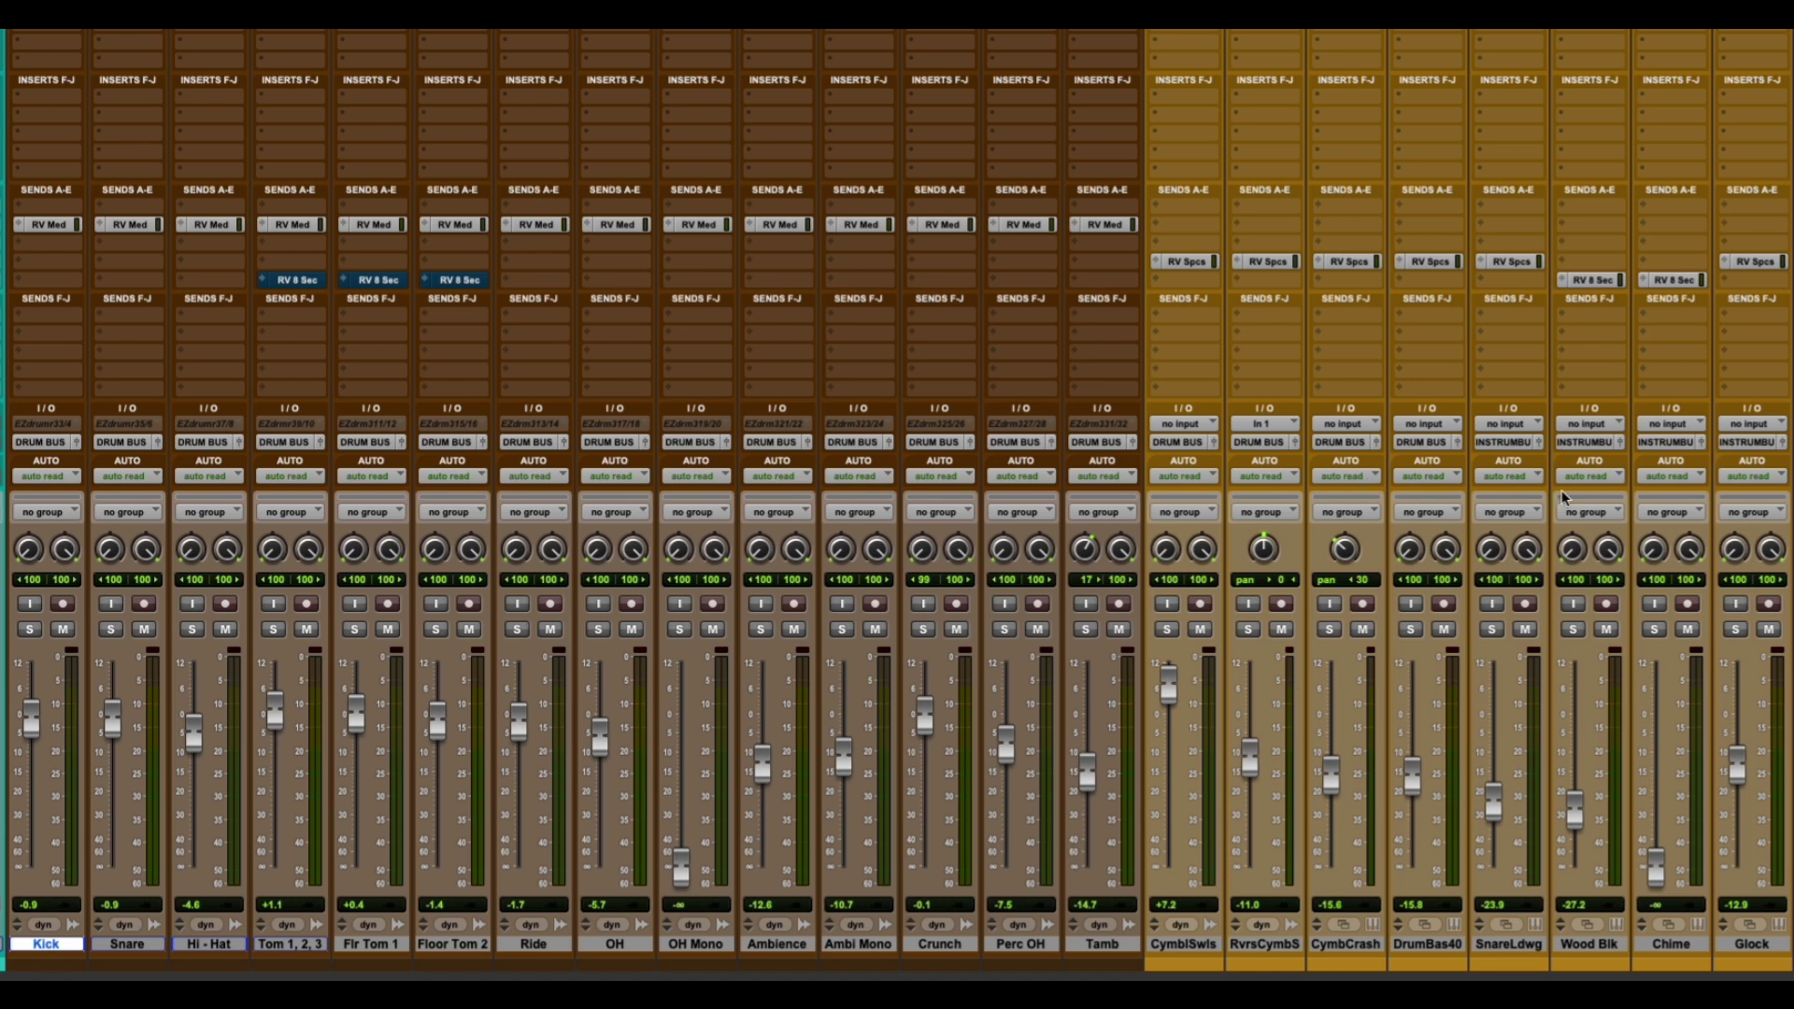
Scroll across the Mix window to review the color-coded strips through to the buses.
scroll(1562, 490, right, 10)
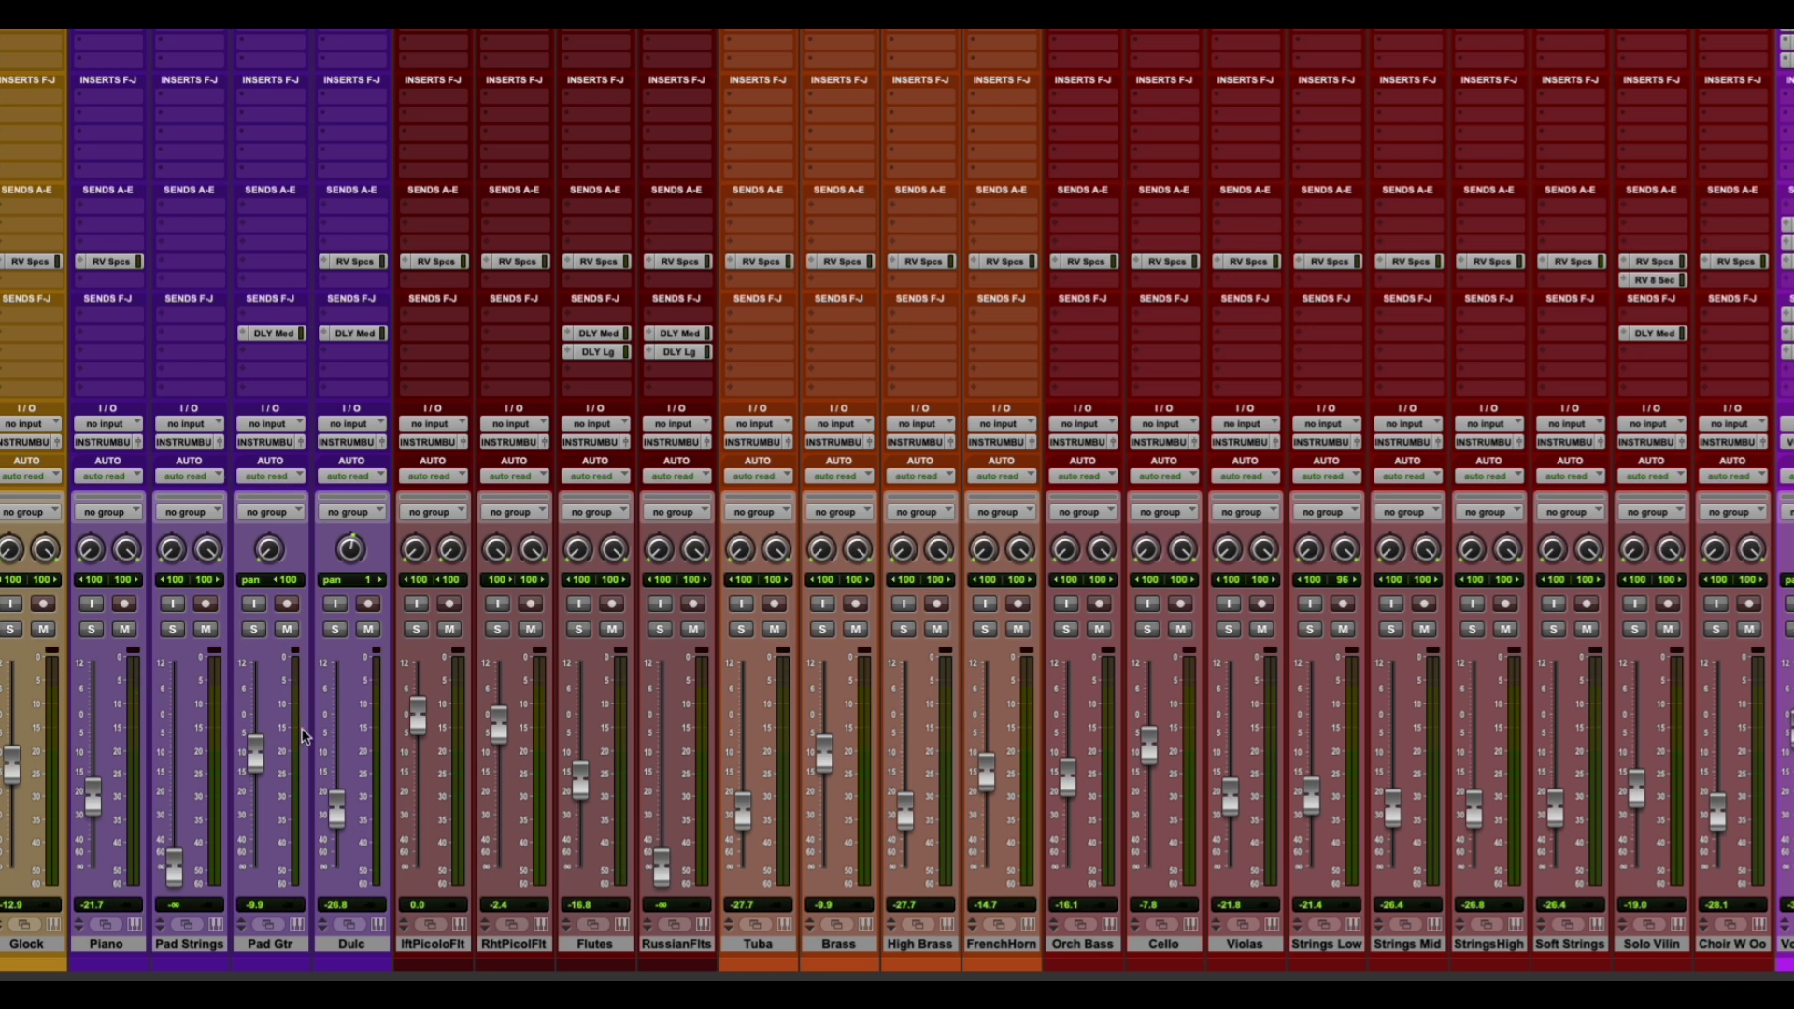
scroll(302, 735, right, 3)
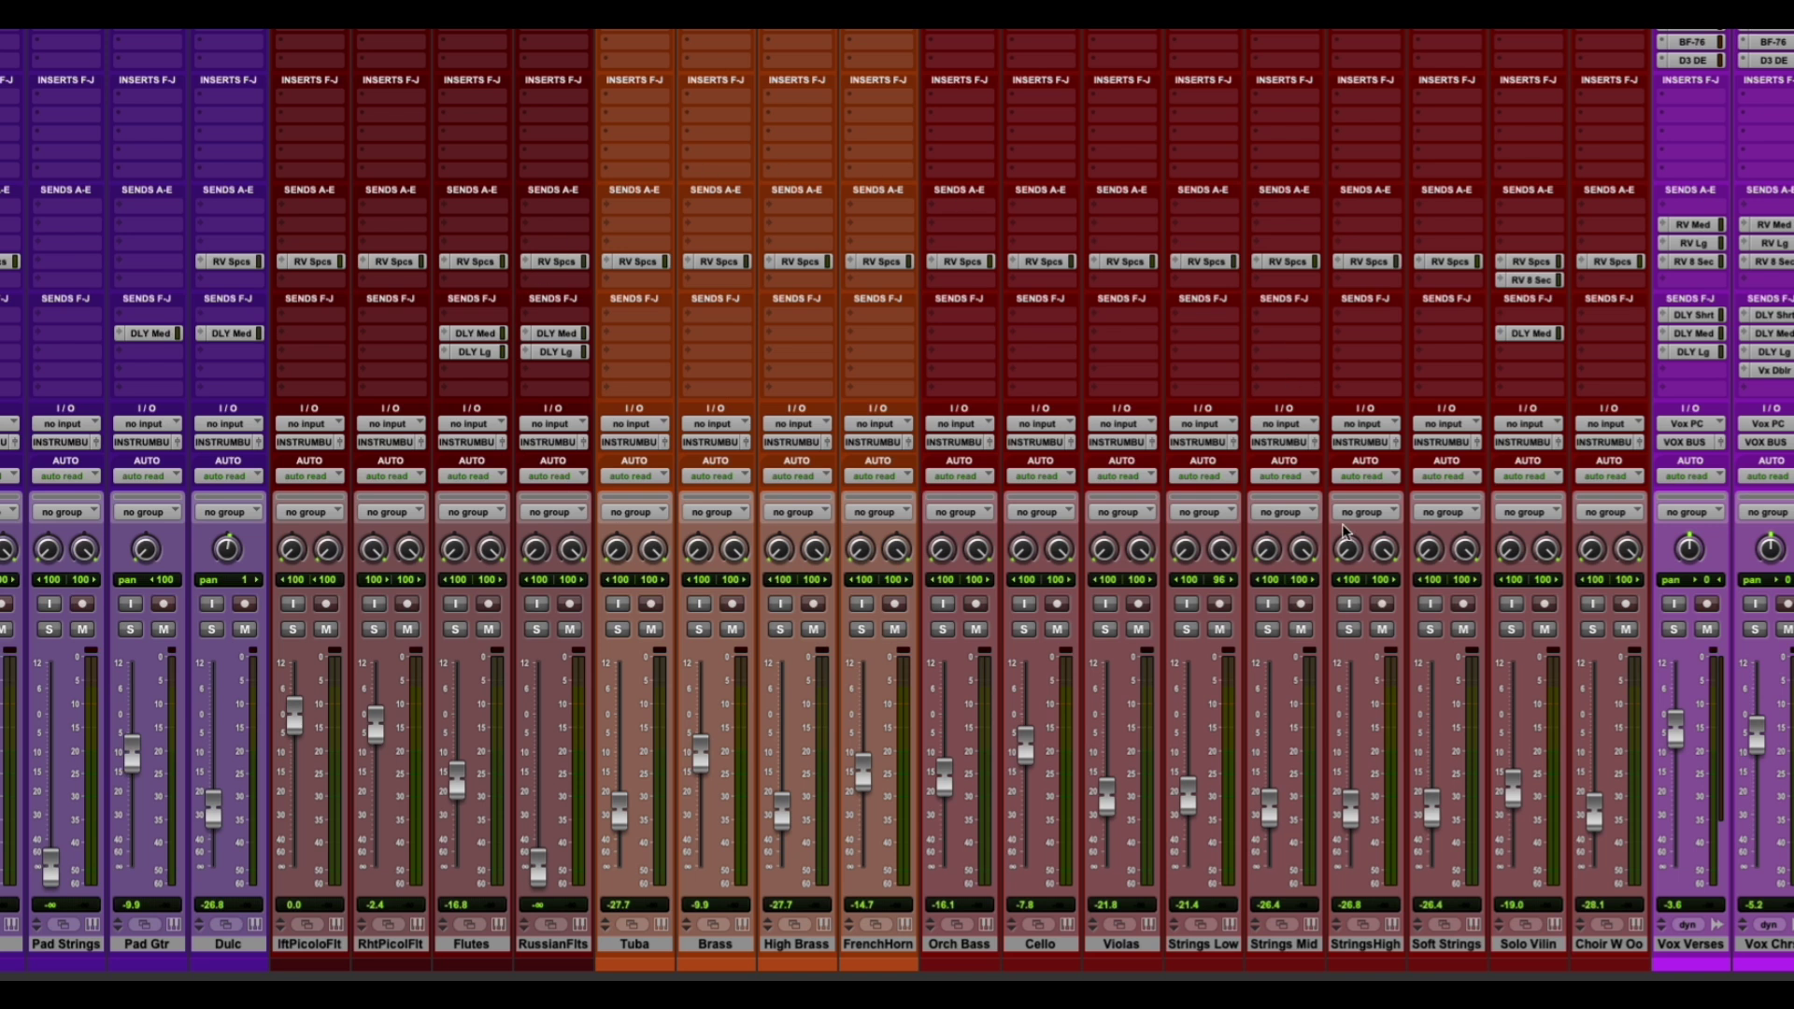
scroll(1342, 523, right, 10)
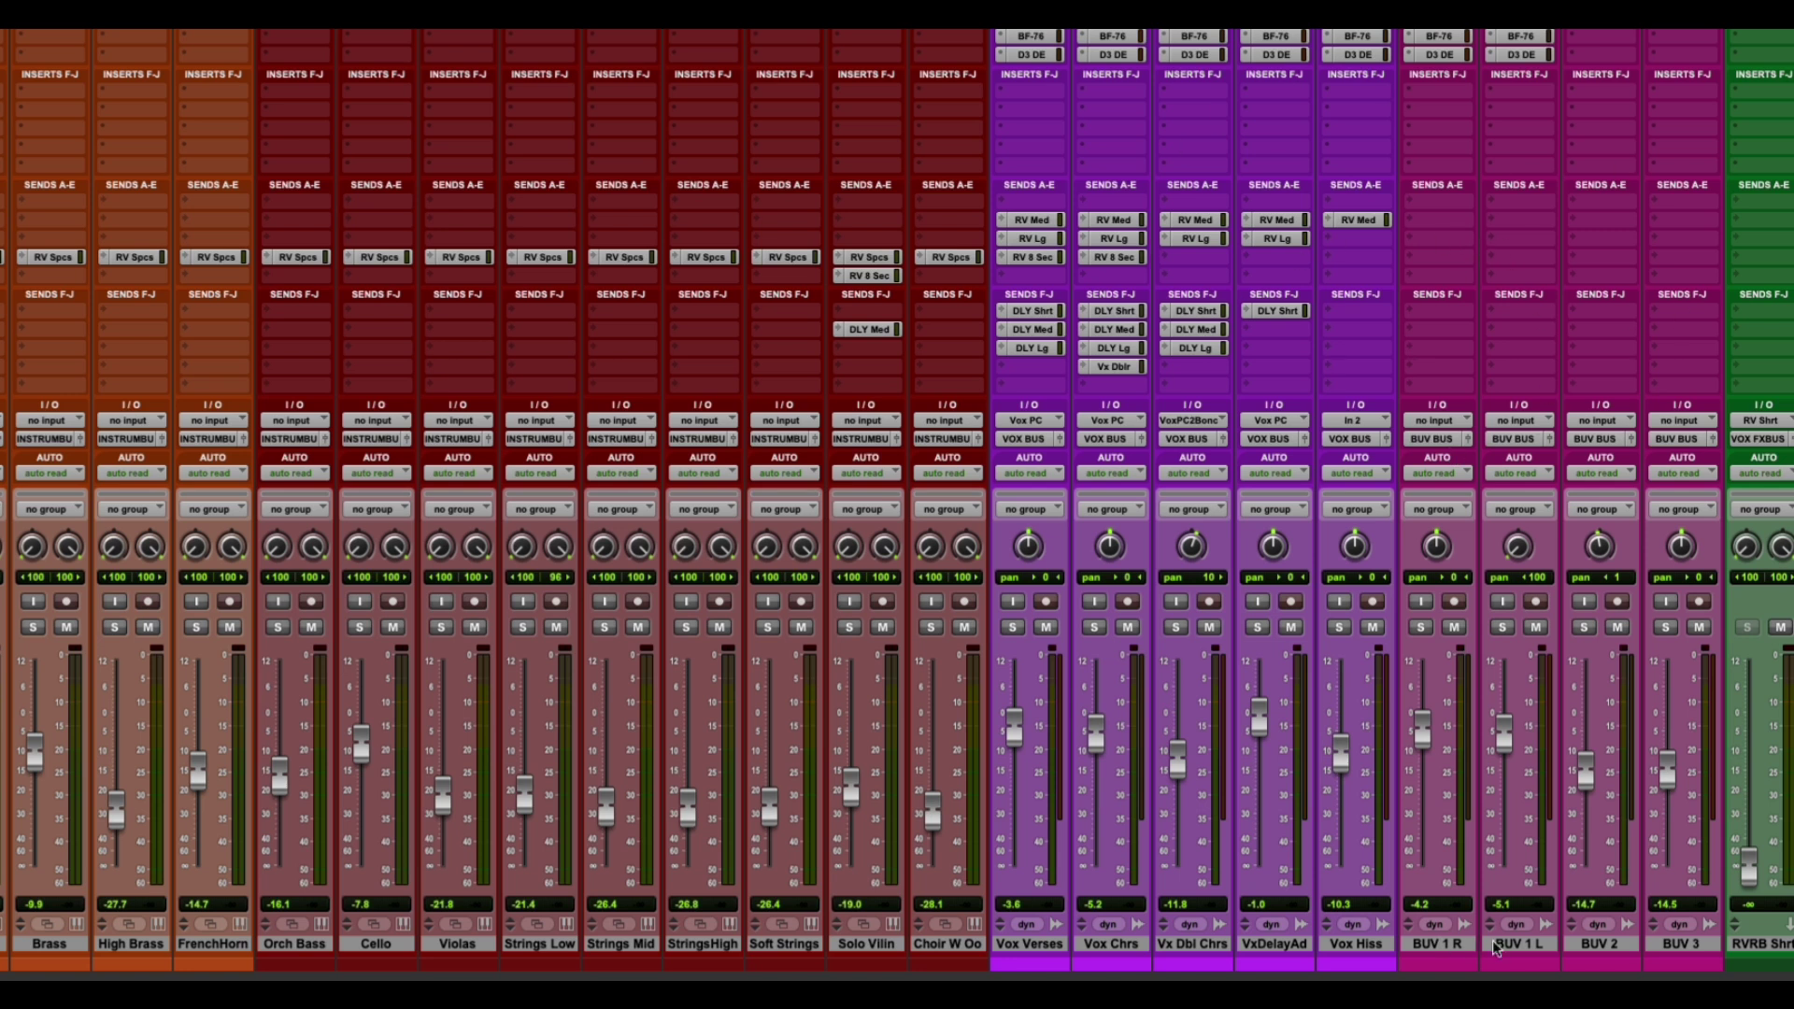
scroll(1570, 939, right, 12)
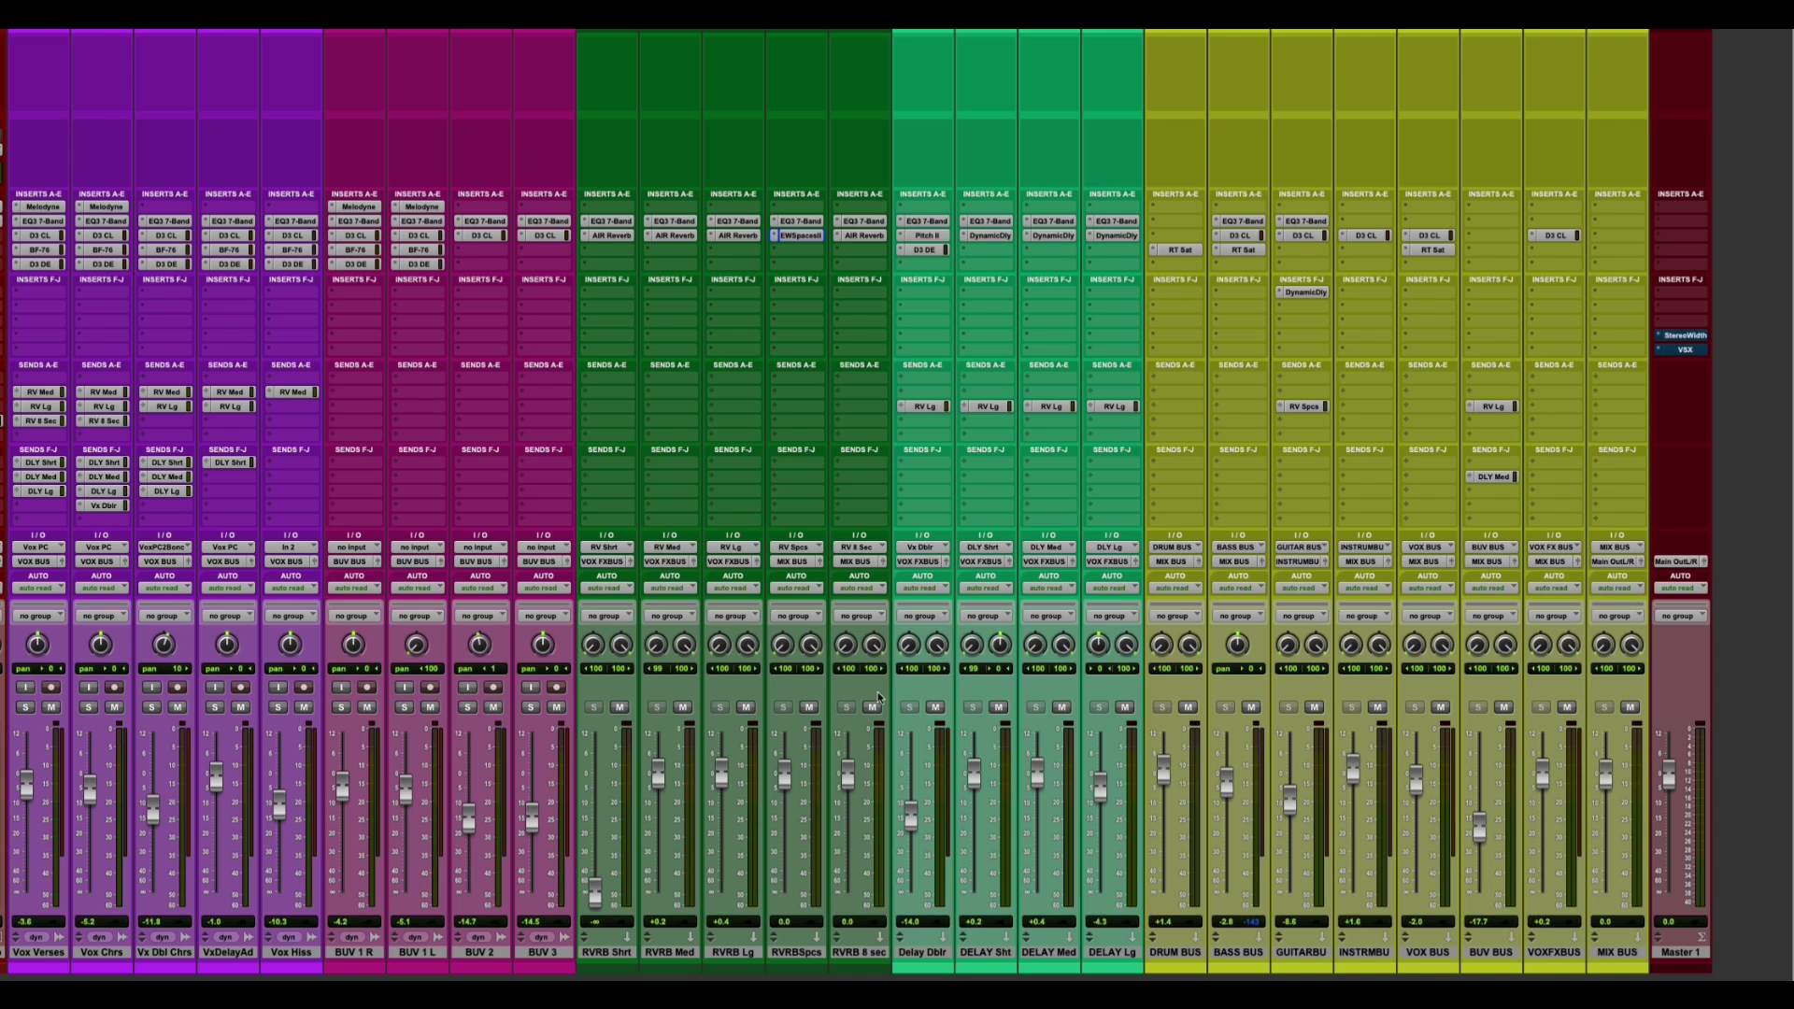
scroll(803, 689, left, 15)
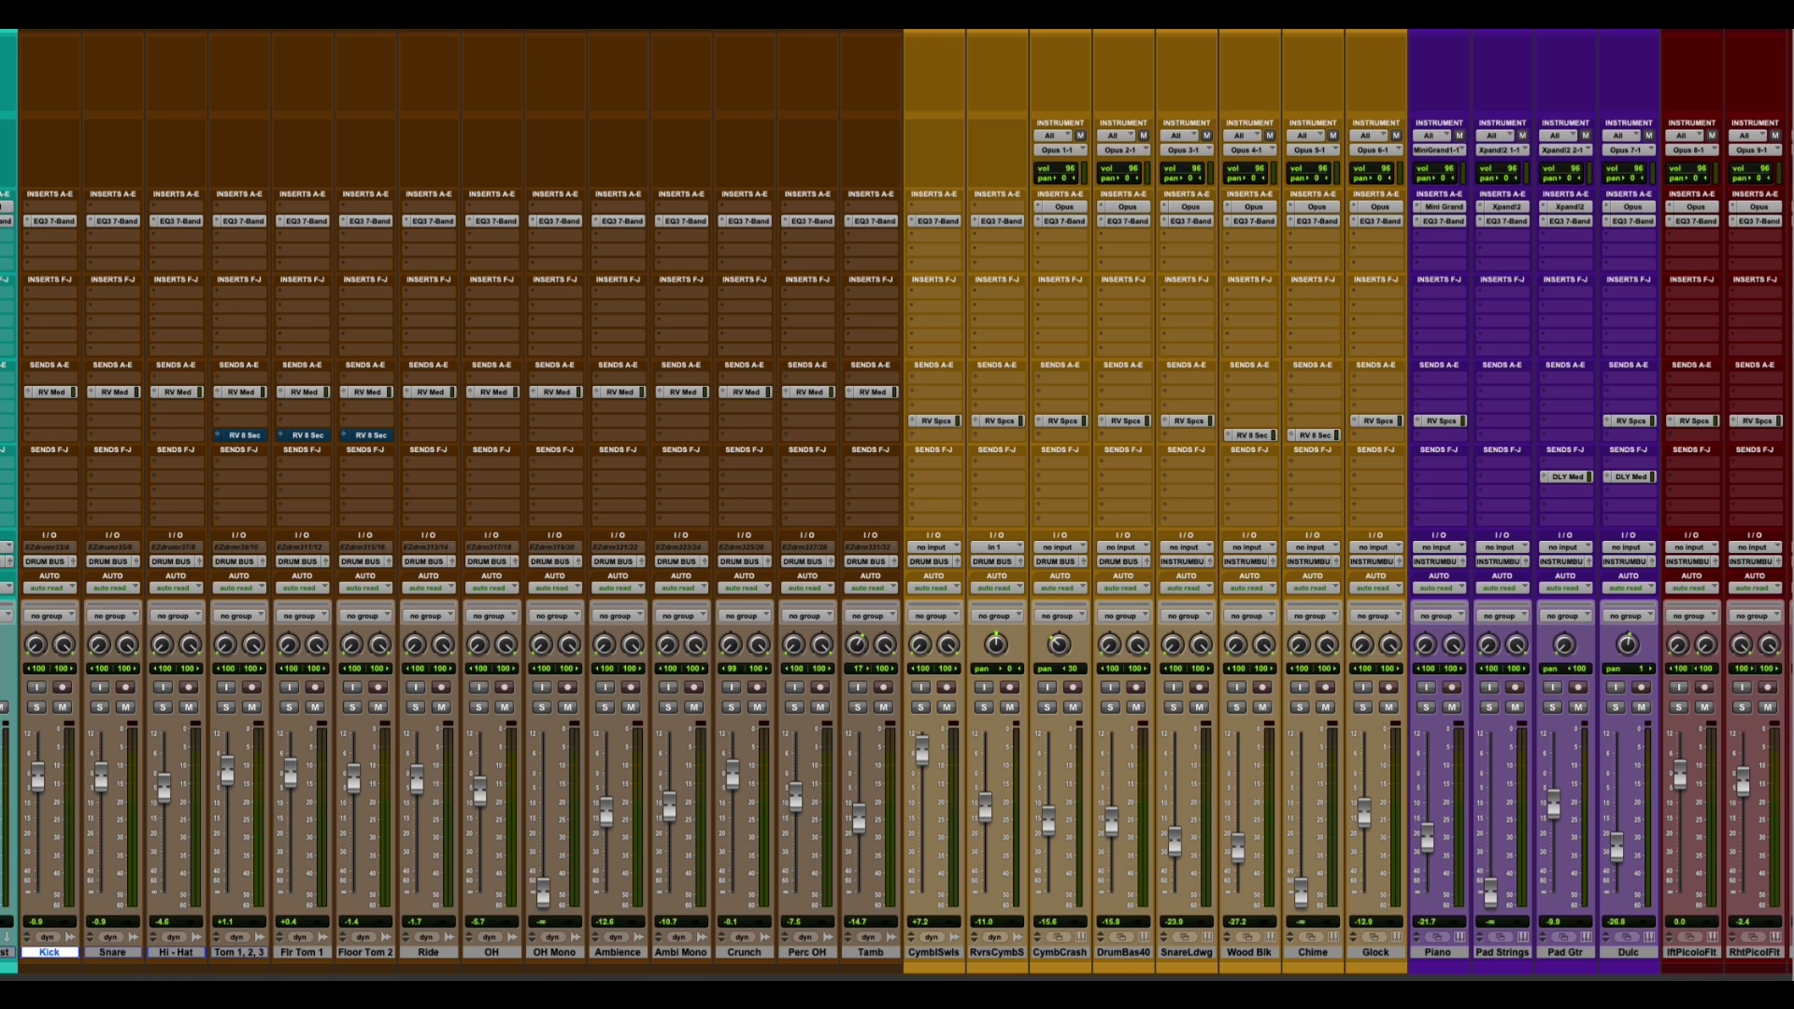
Change the Display preferences' UI Theme from Classic to Dark and confirm with OK.
click(0, 0)
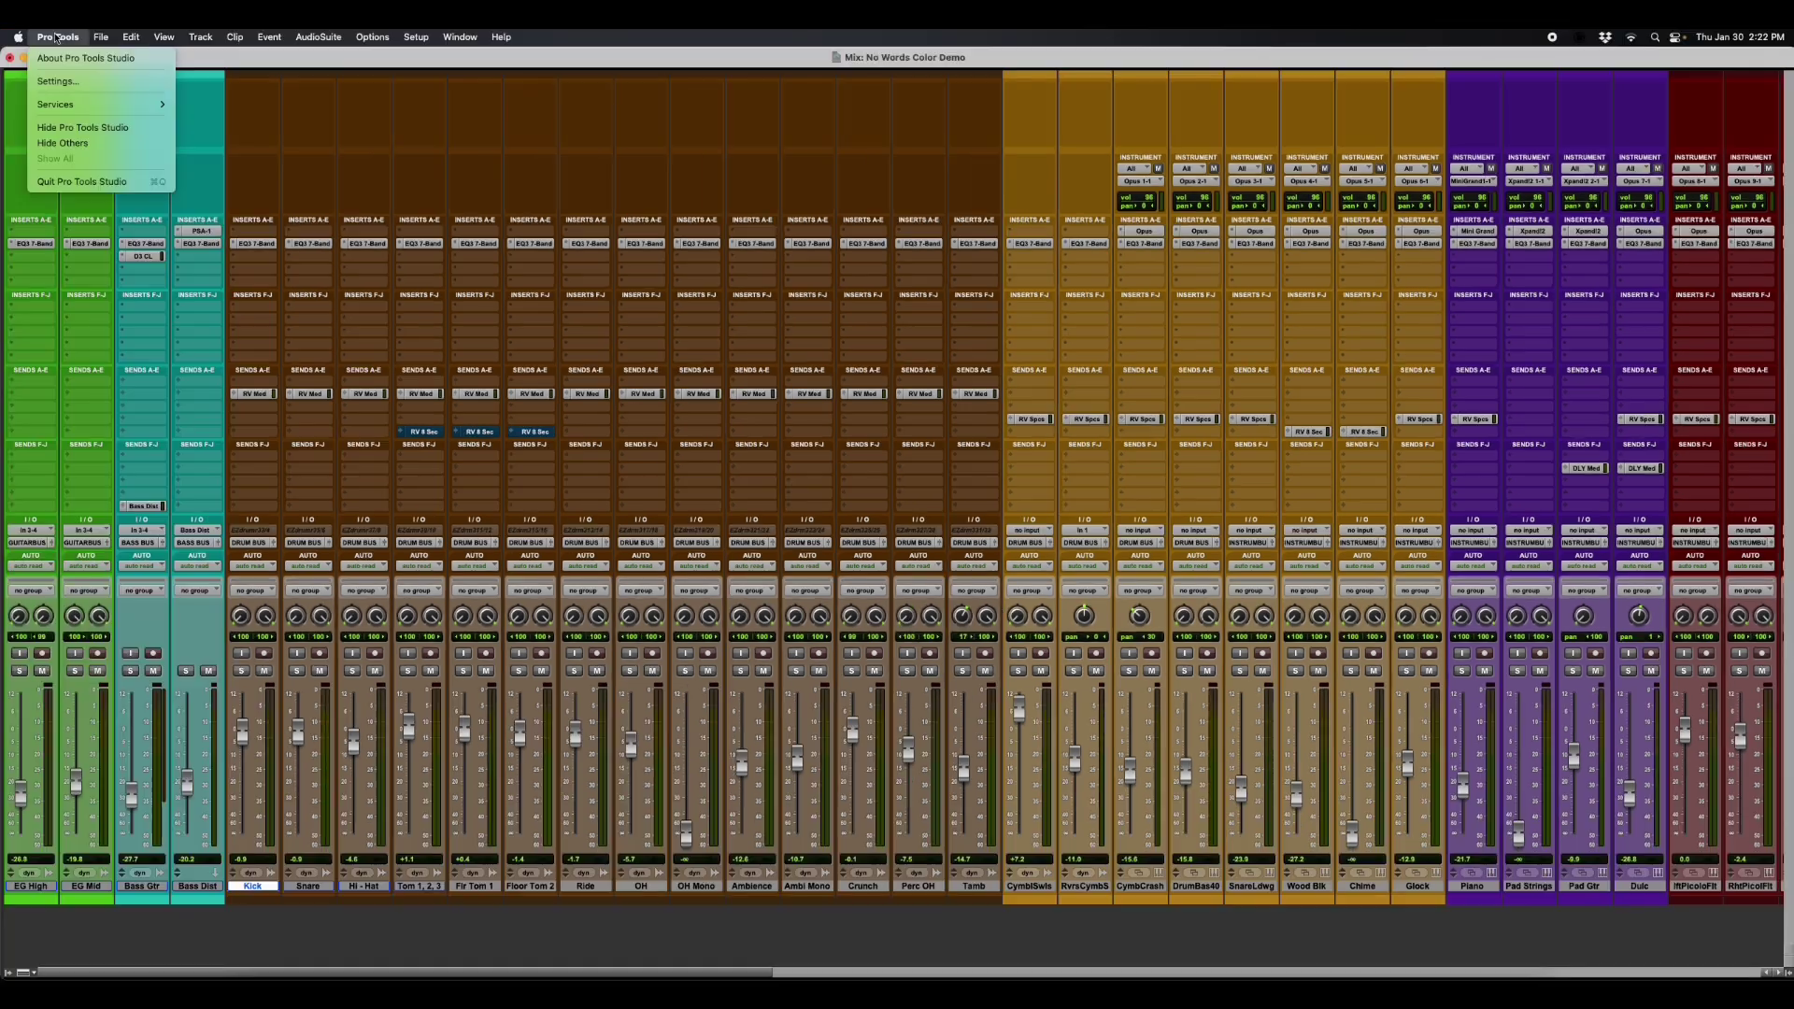
click(58, 81)
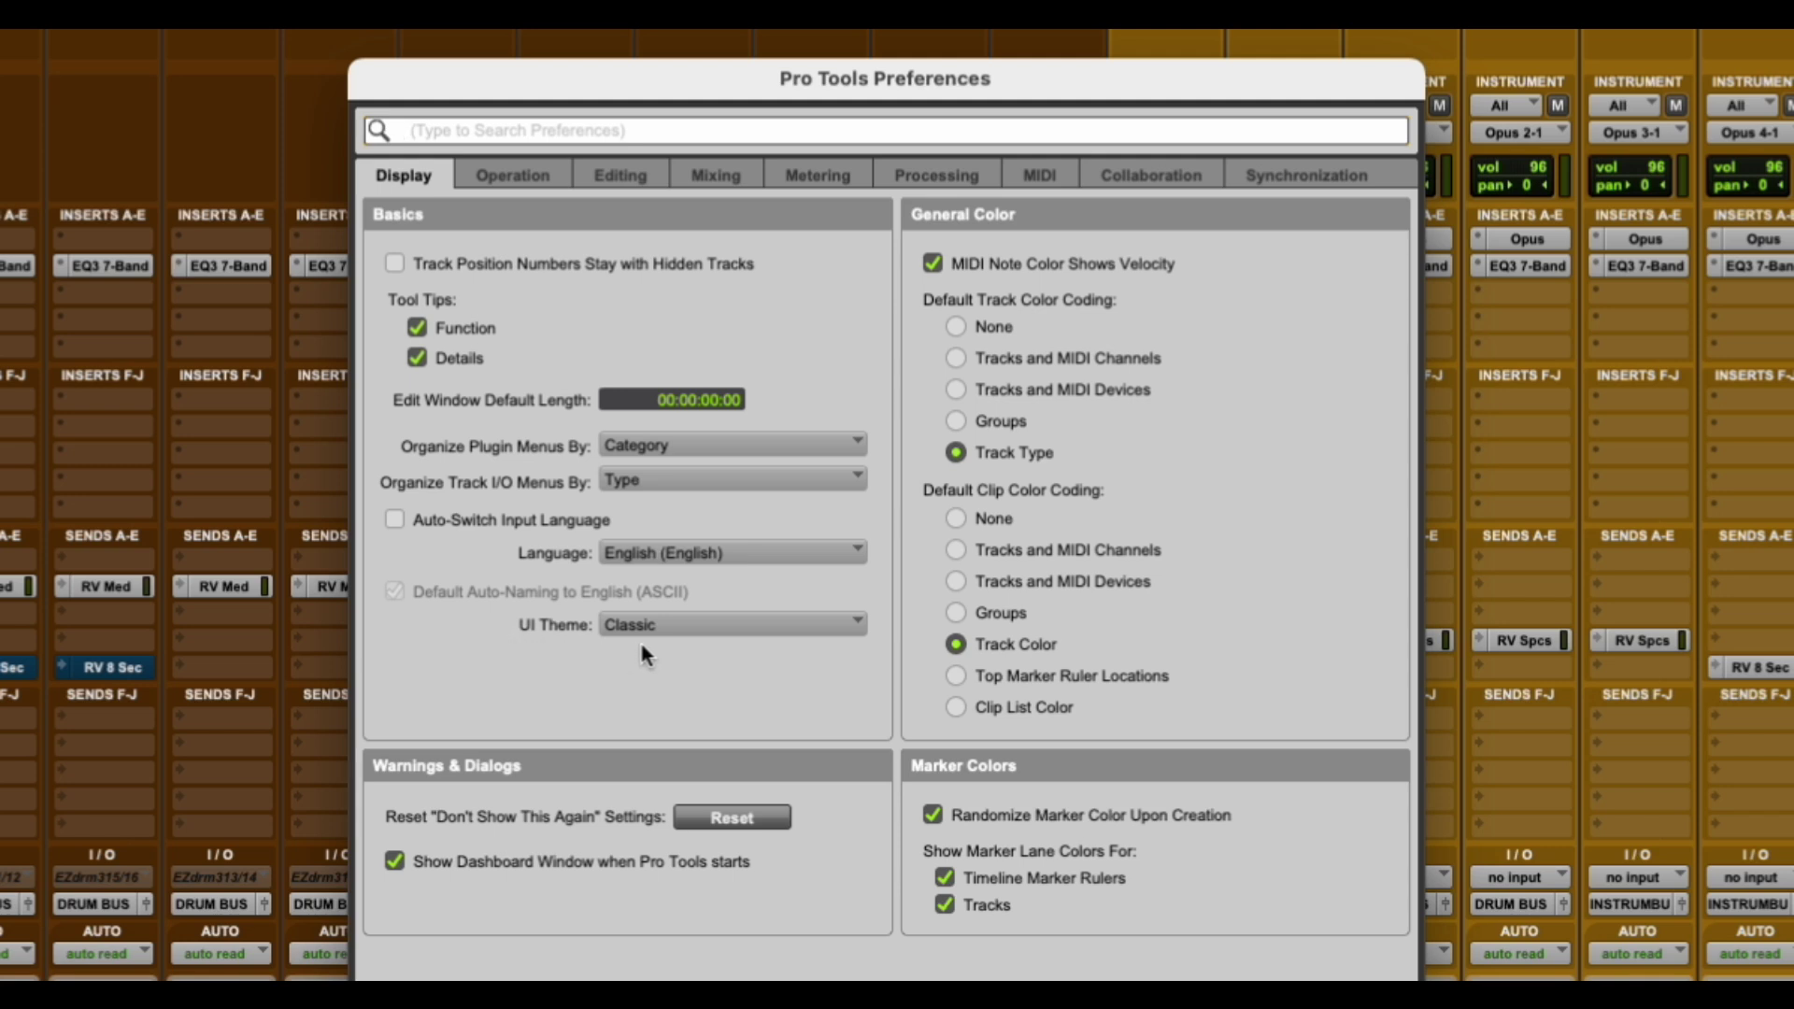
click(709, 624)
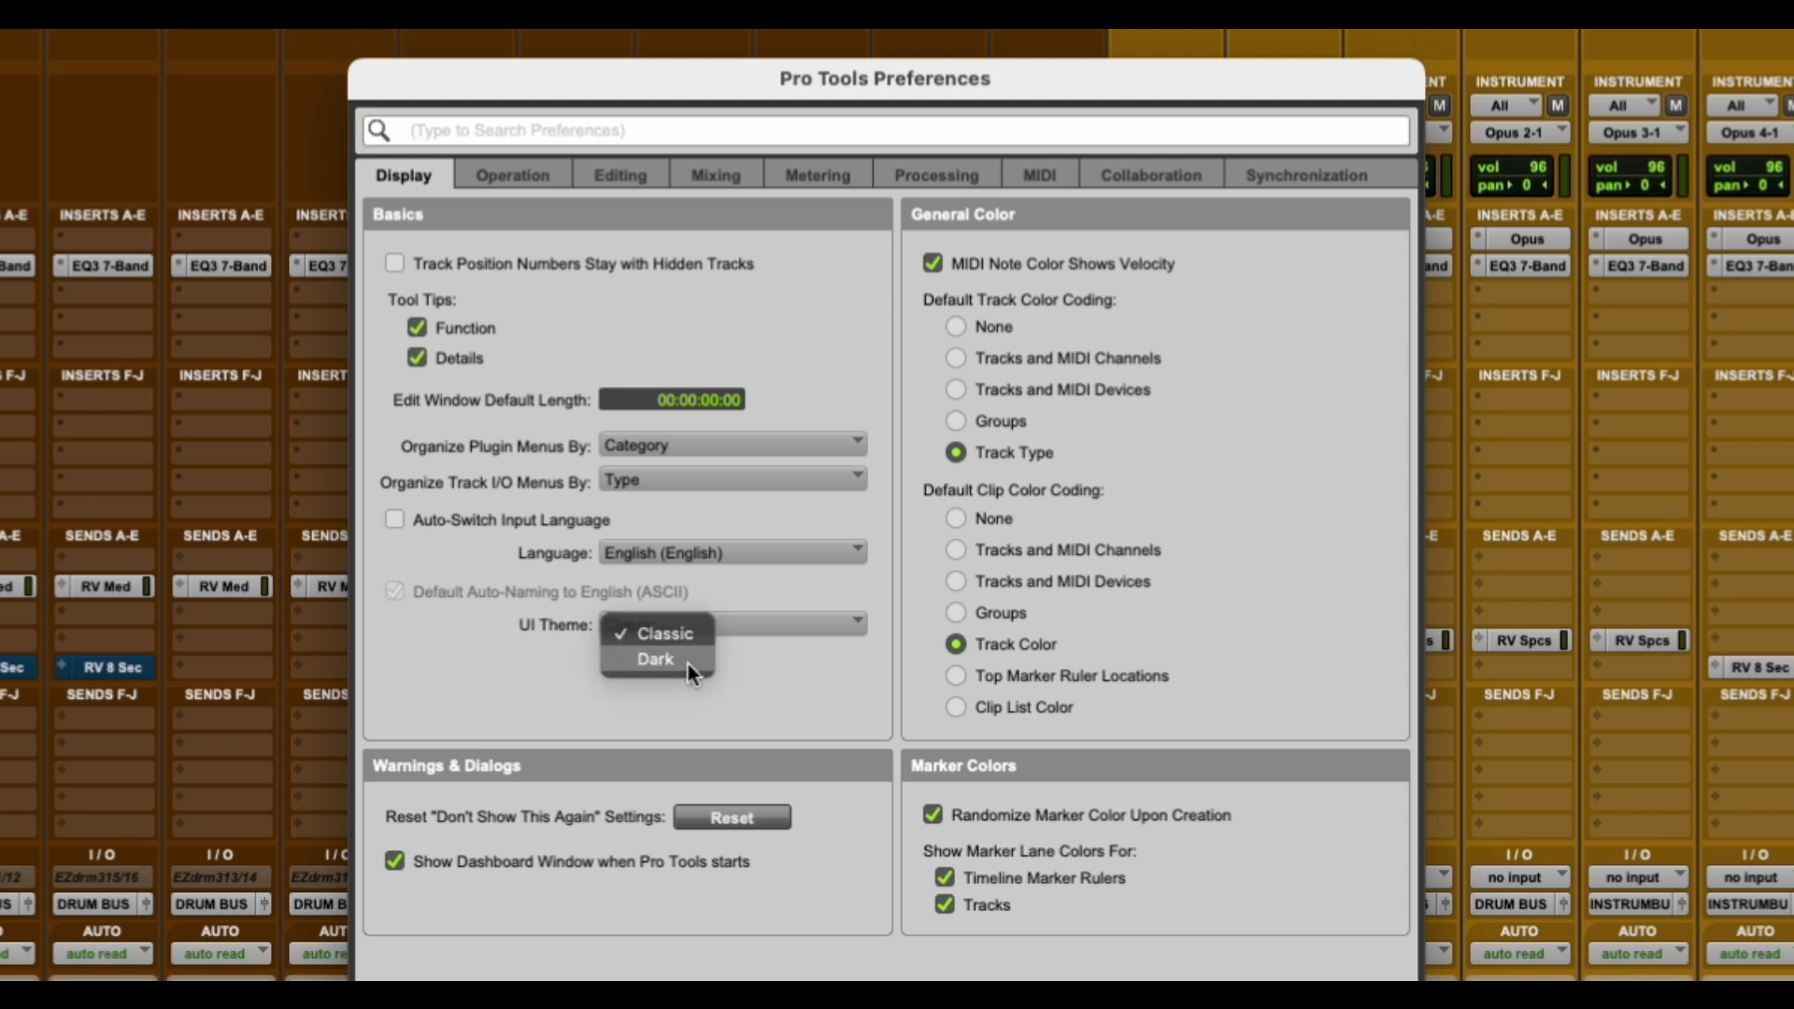
click(688, 663)
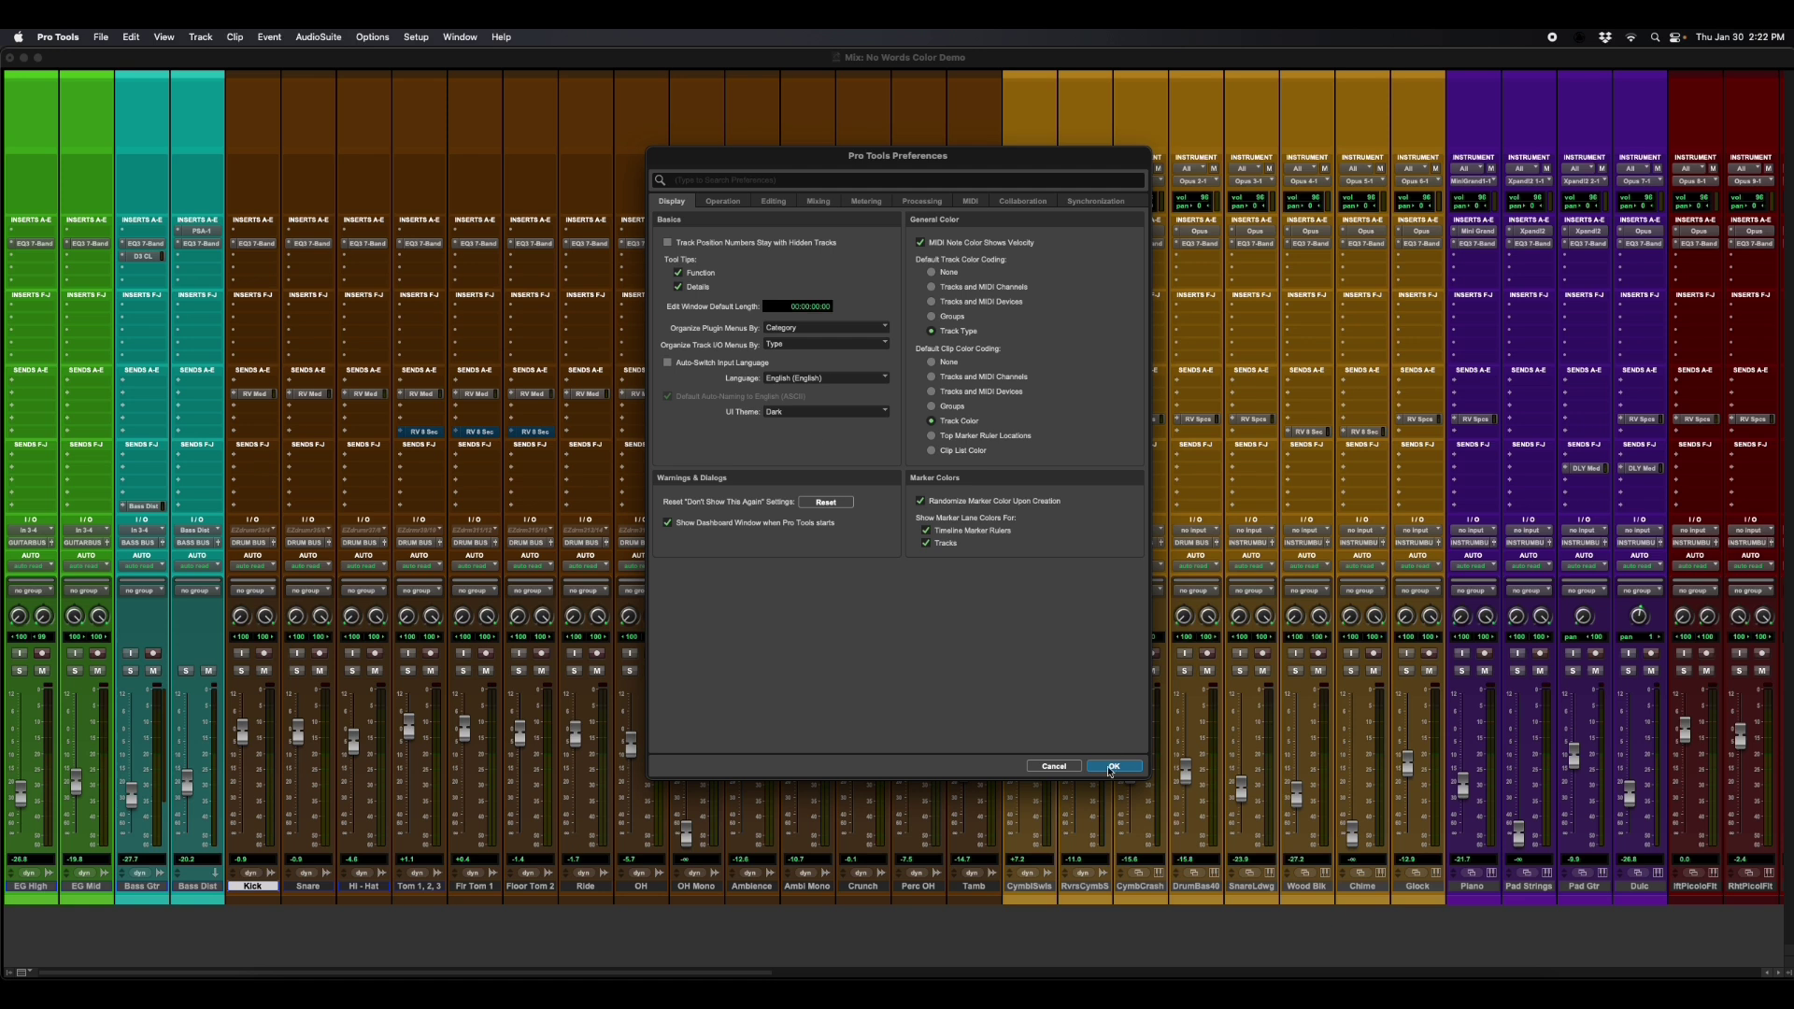
click(1112, 767)
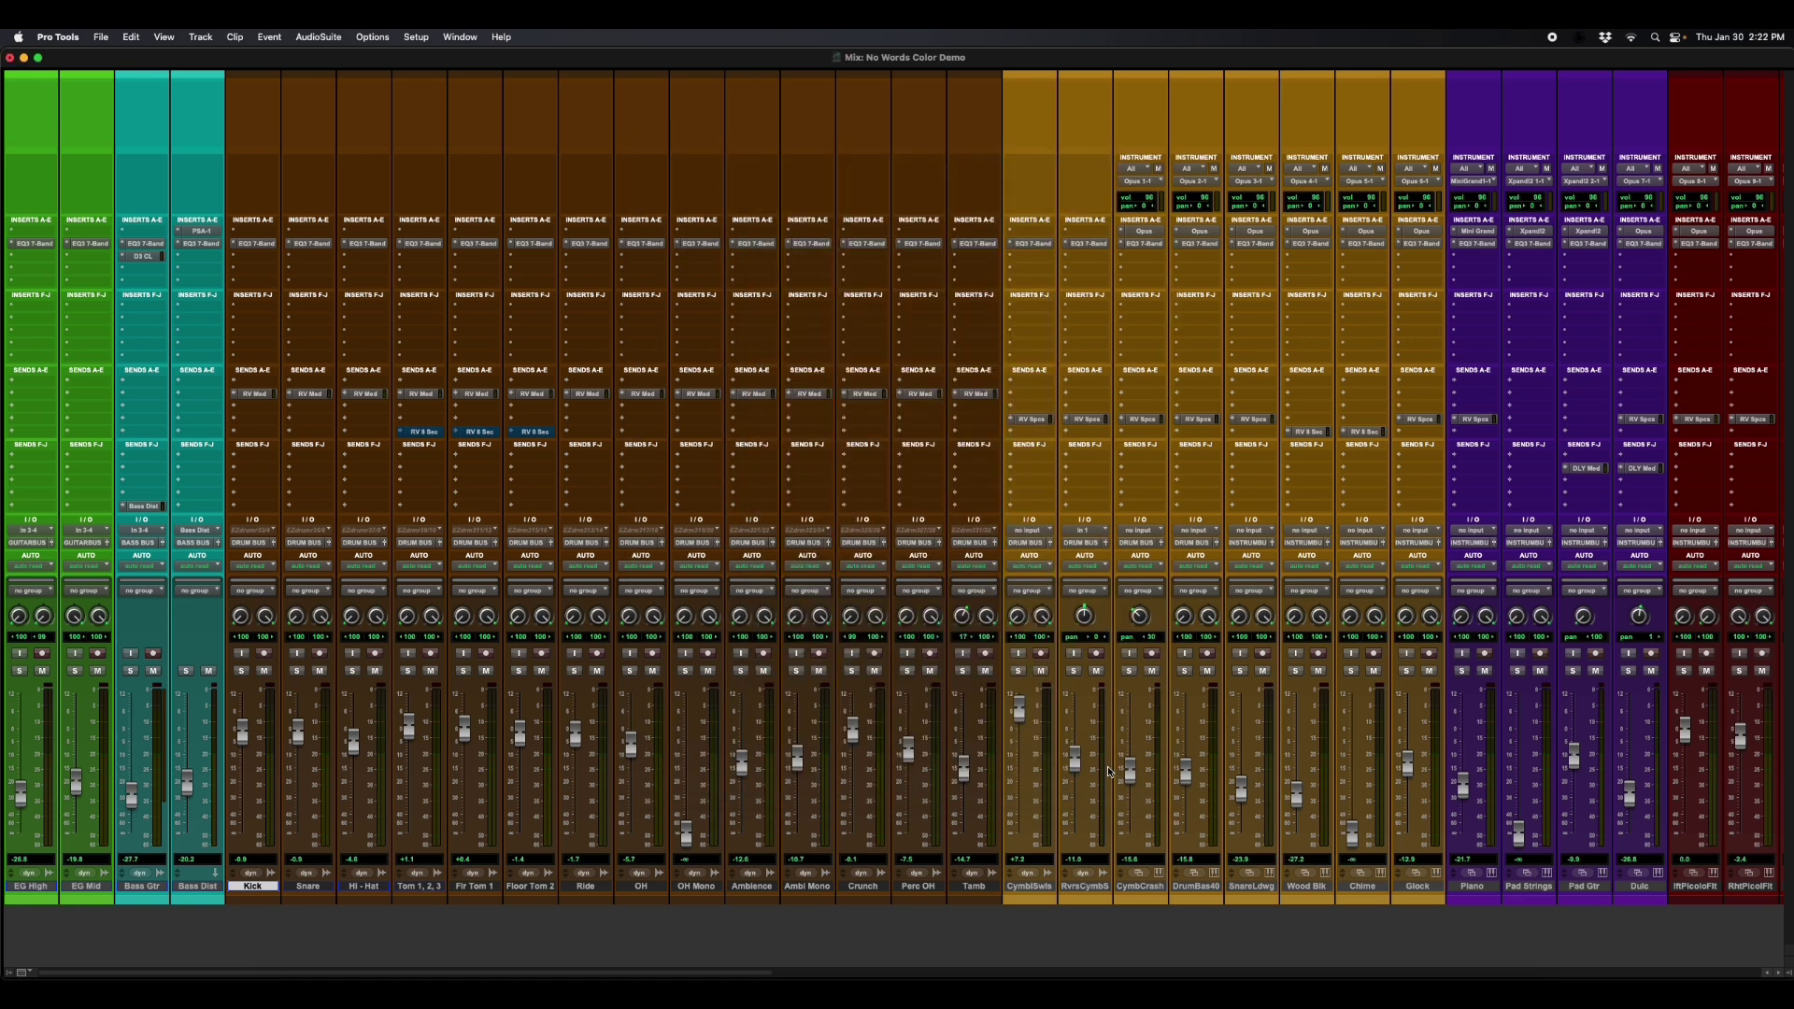
Scroll the mixer, switch to the Edit window with Cmd+=, and scroll through the dark-themed tracks.
scroll(1110, 771, right, 15)
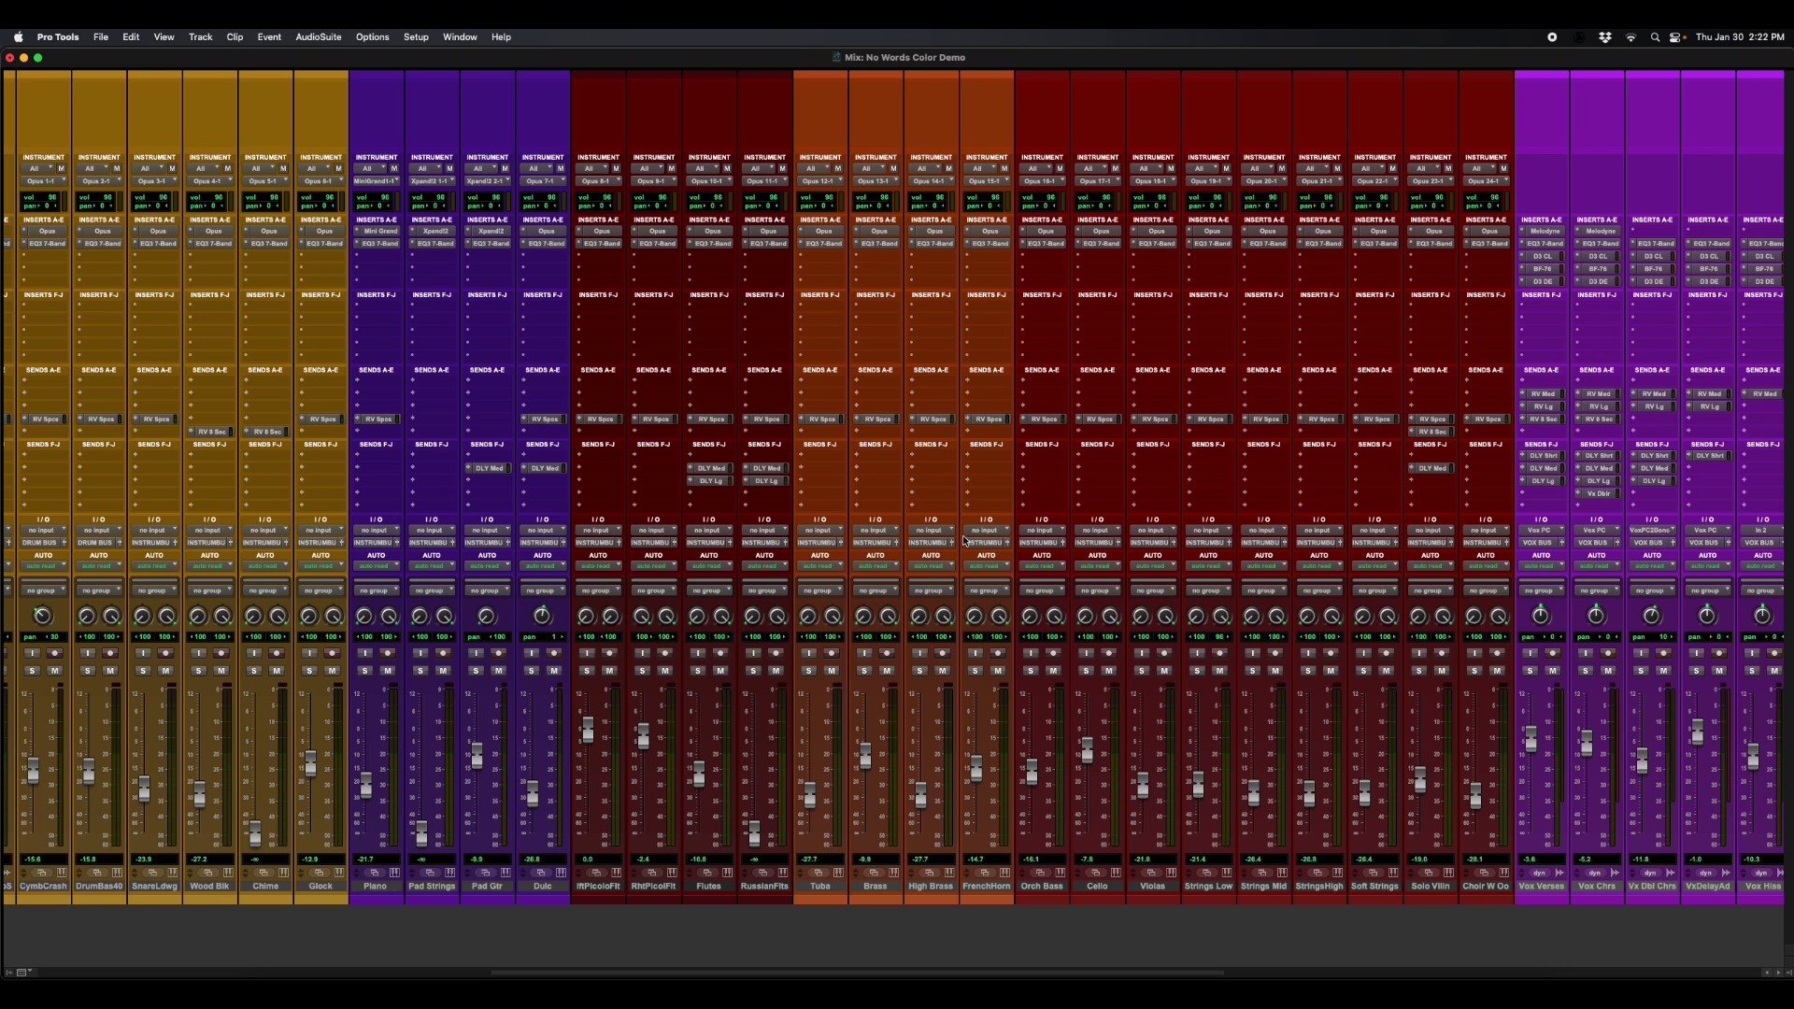
scroll(1205, 616, right, 15)
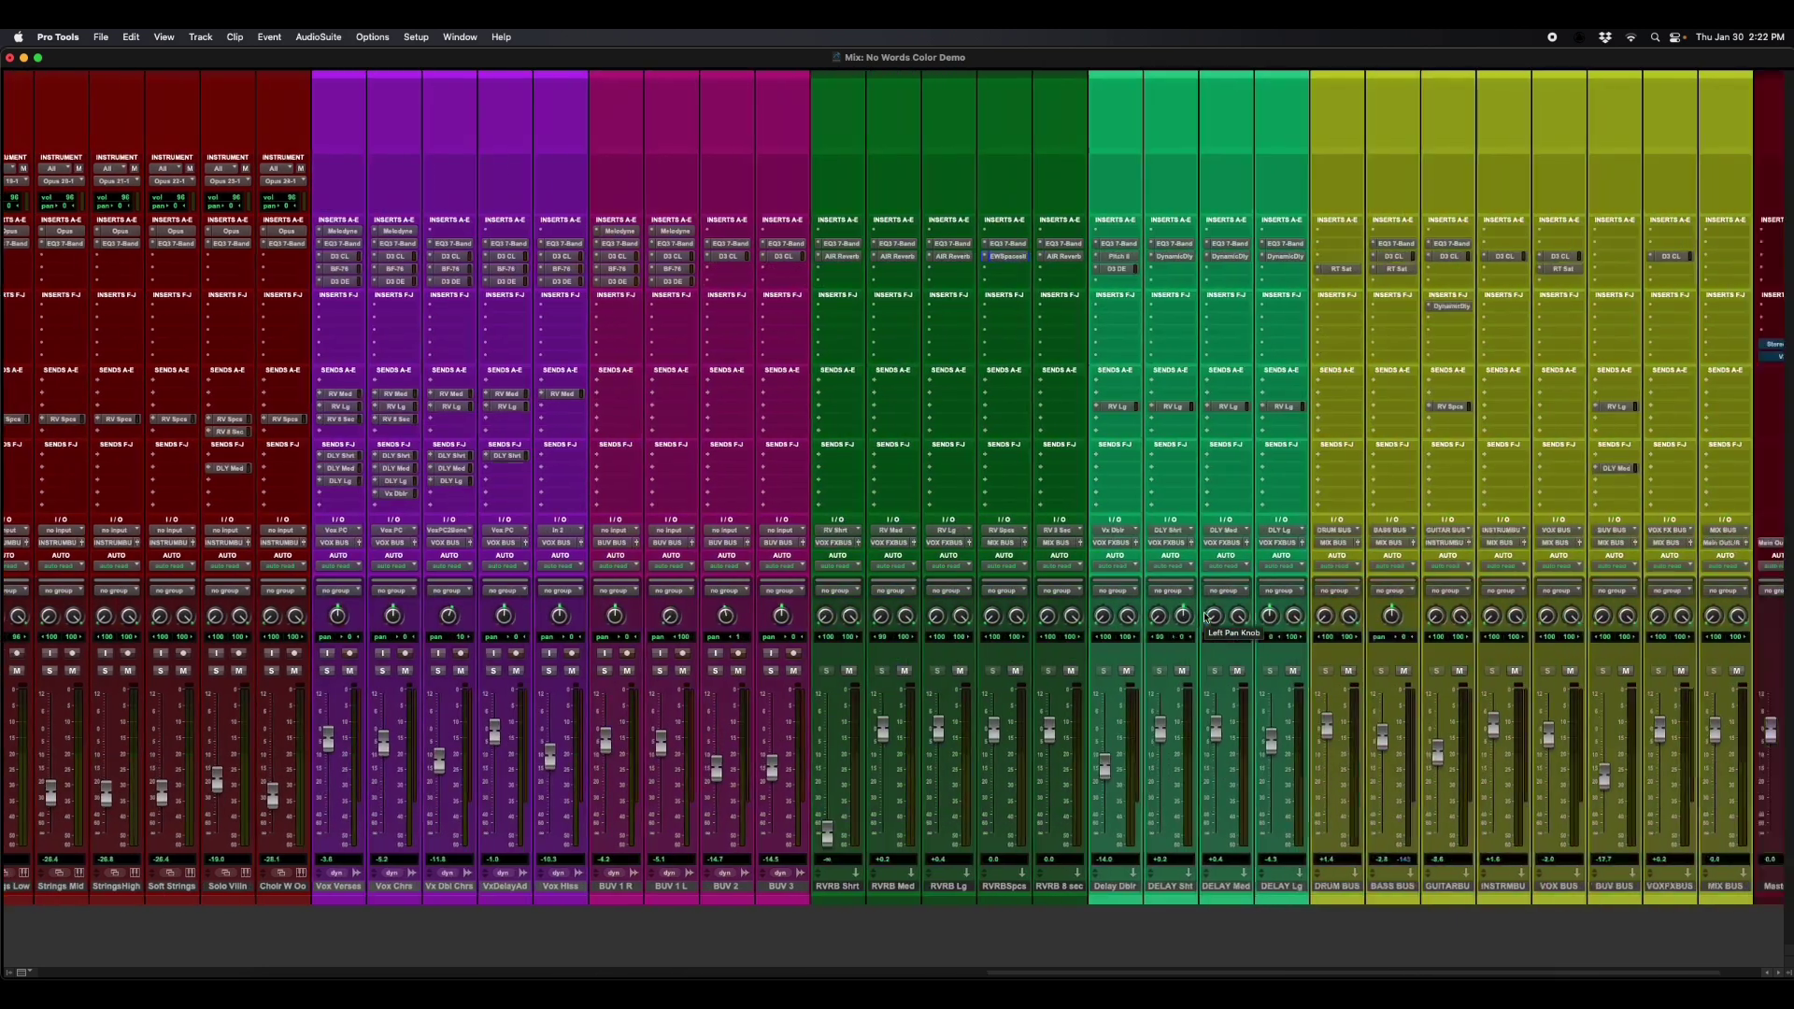
key(super+equal)
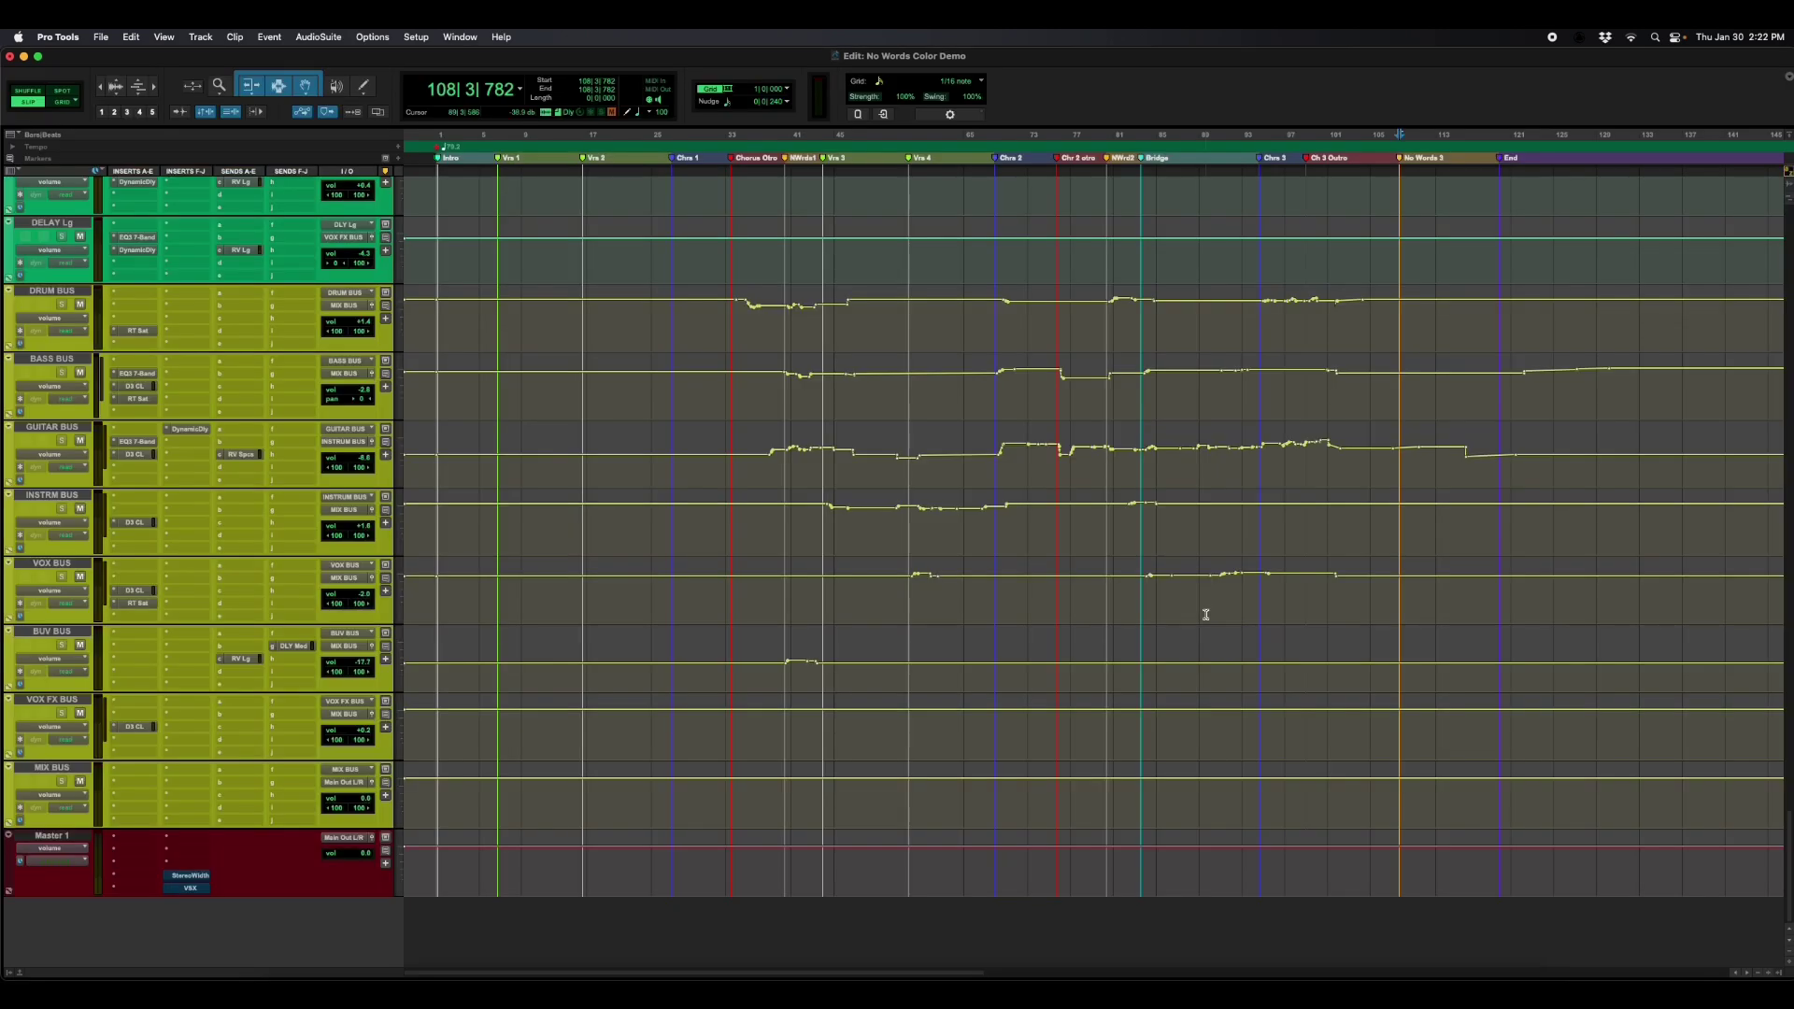
scroll(1186, 583, up, 20)
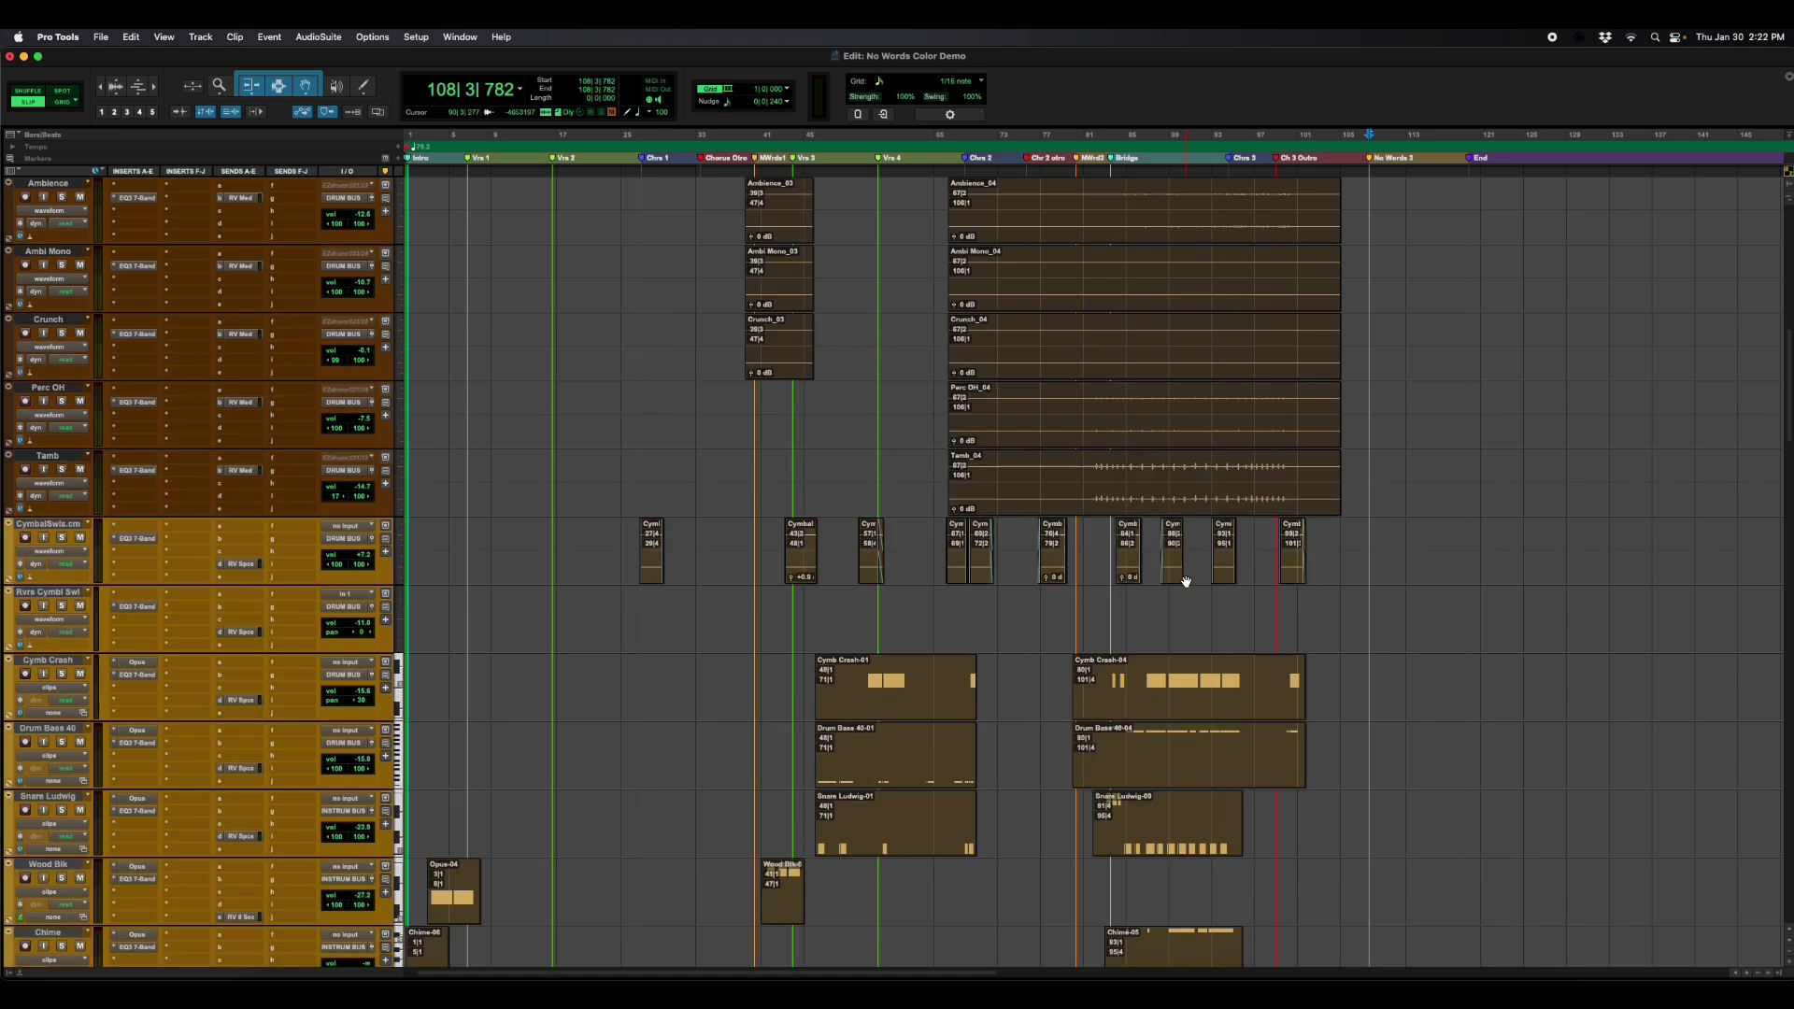
scroll(1186, 583, down, 12)
scroll(1186, 583, up, 3)
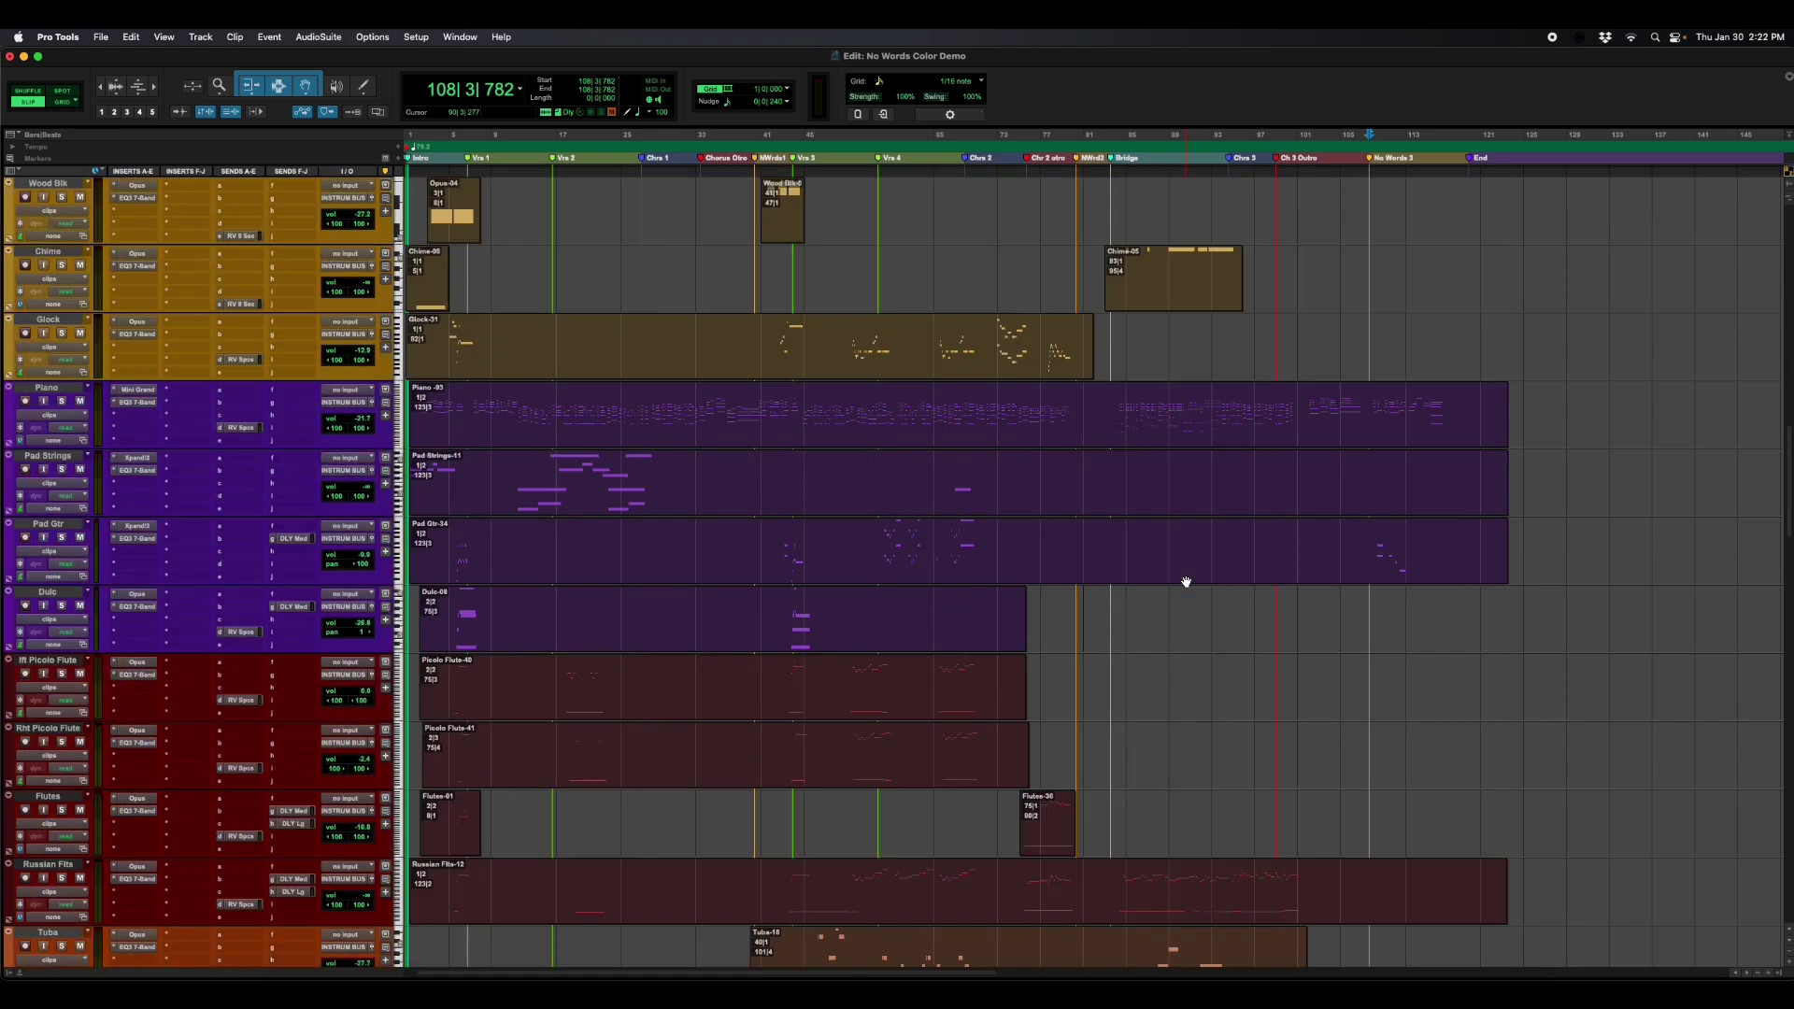
scroll(1185, 583, up, 6)
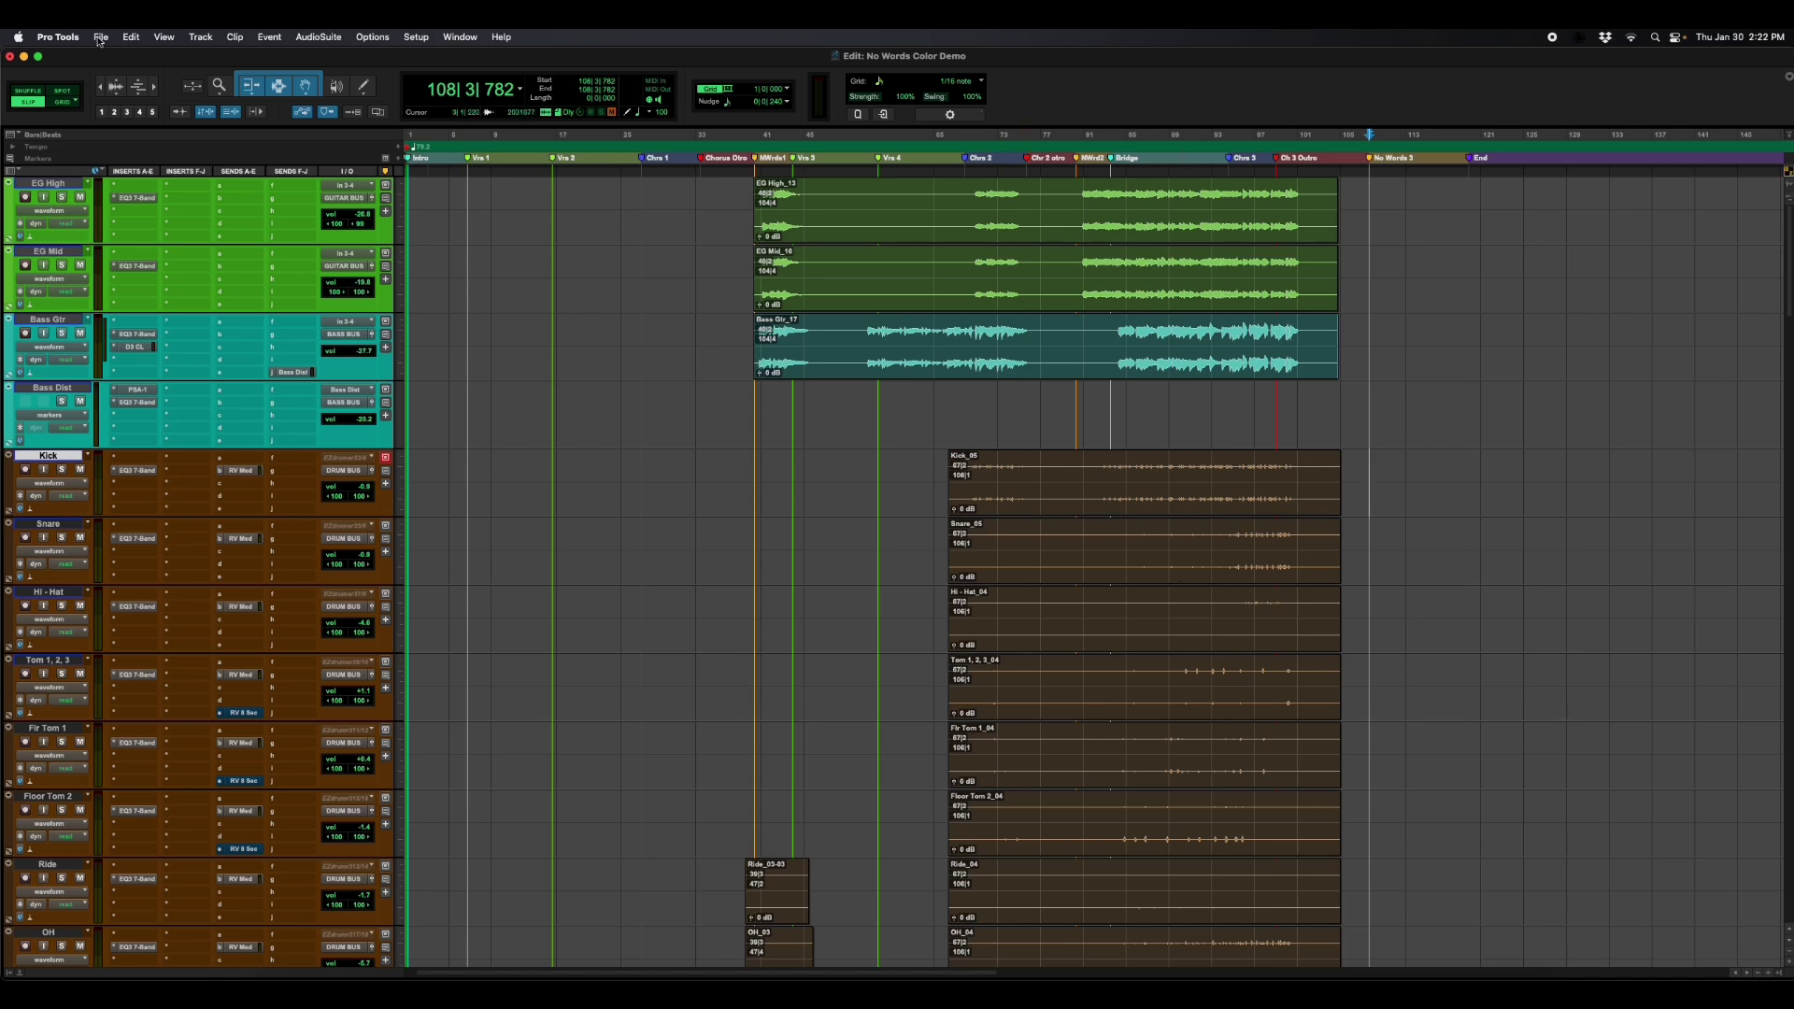
Set the Display preferences' UI Theme back to Classic and confirm with OK.
click(58, 39)
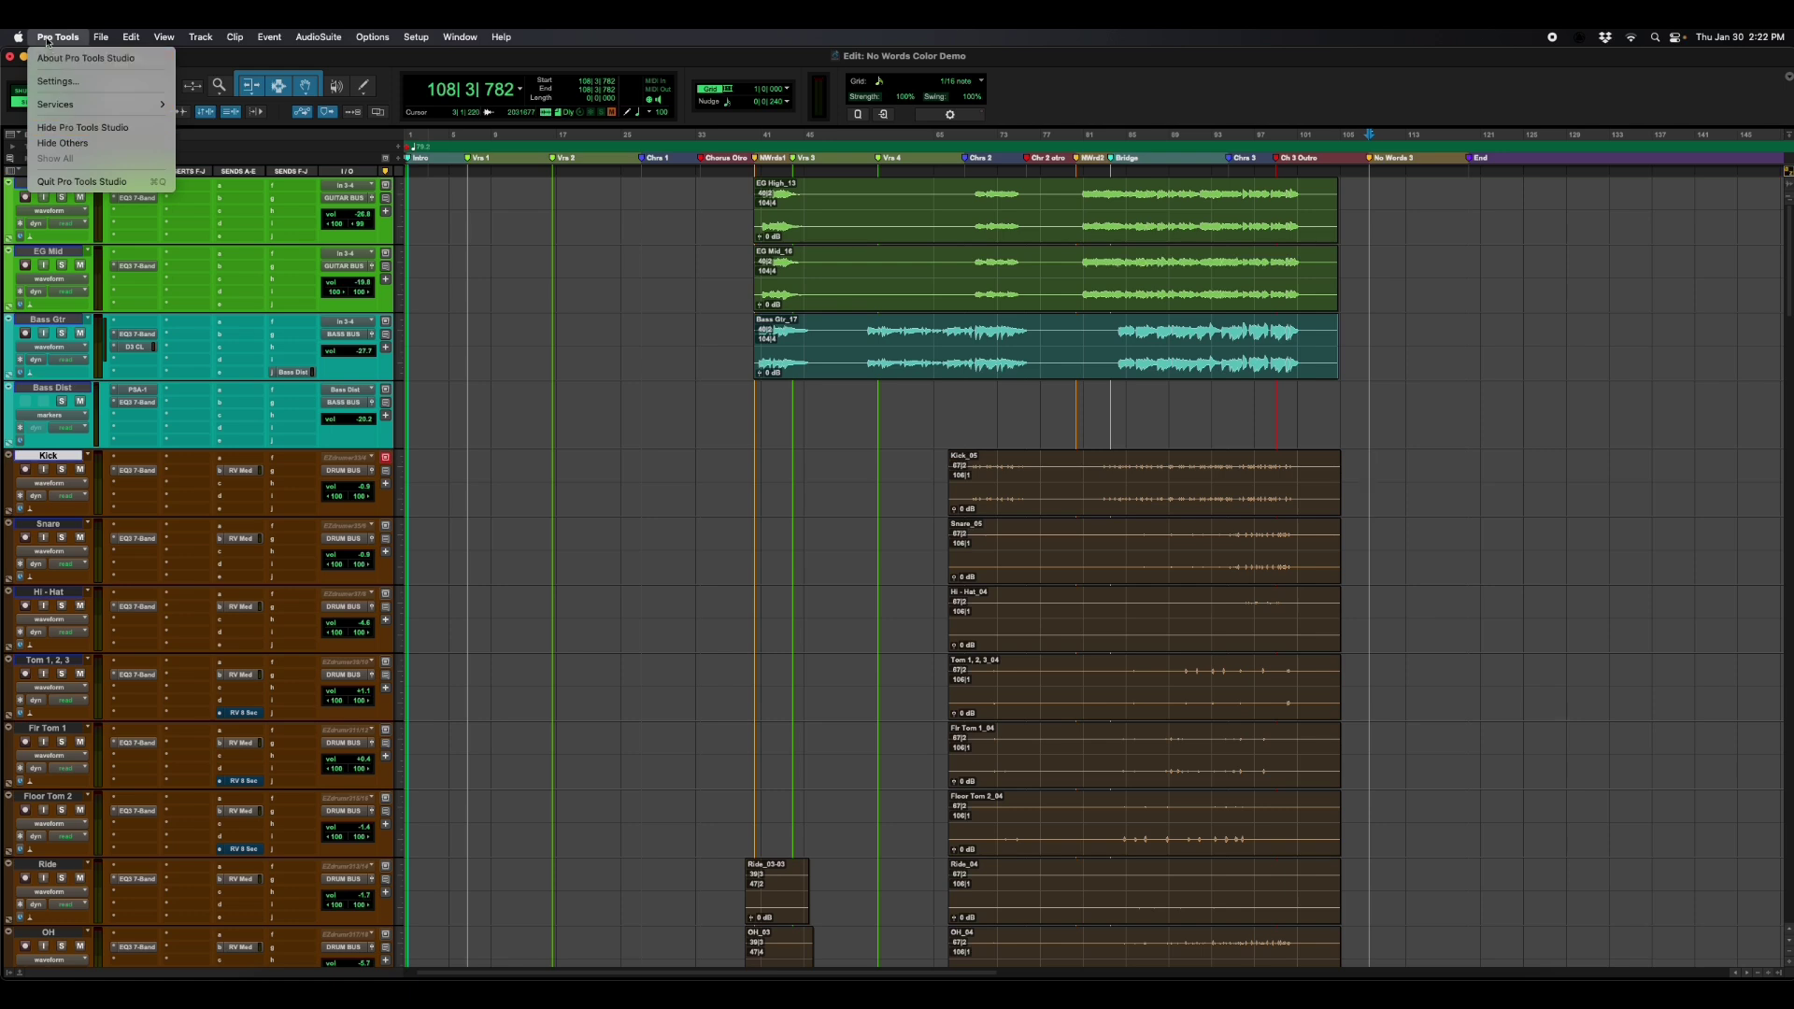
click(58, 83)
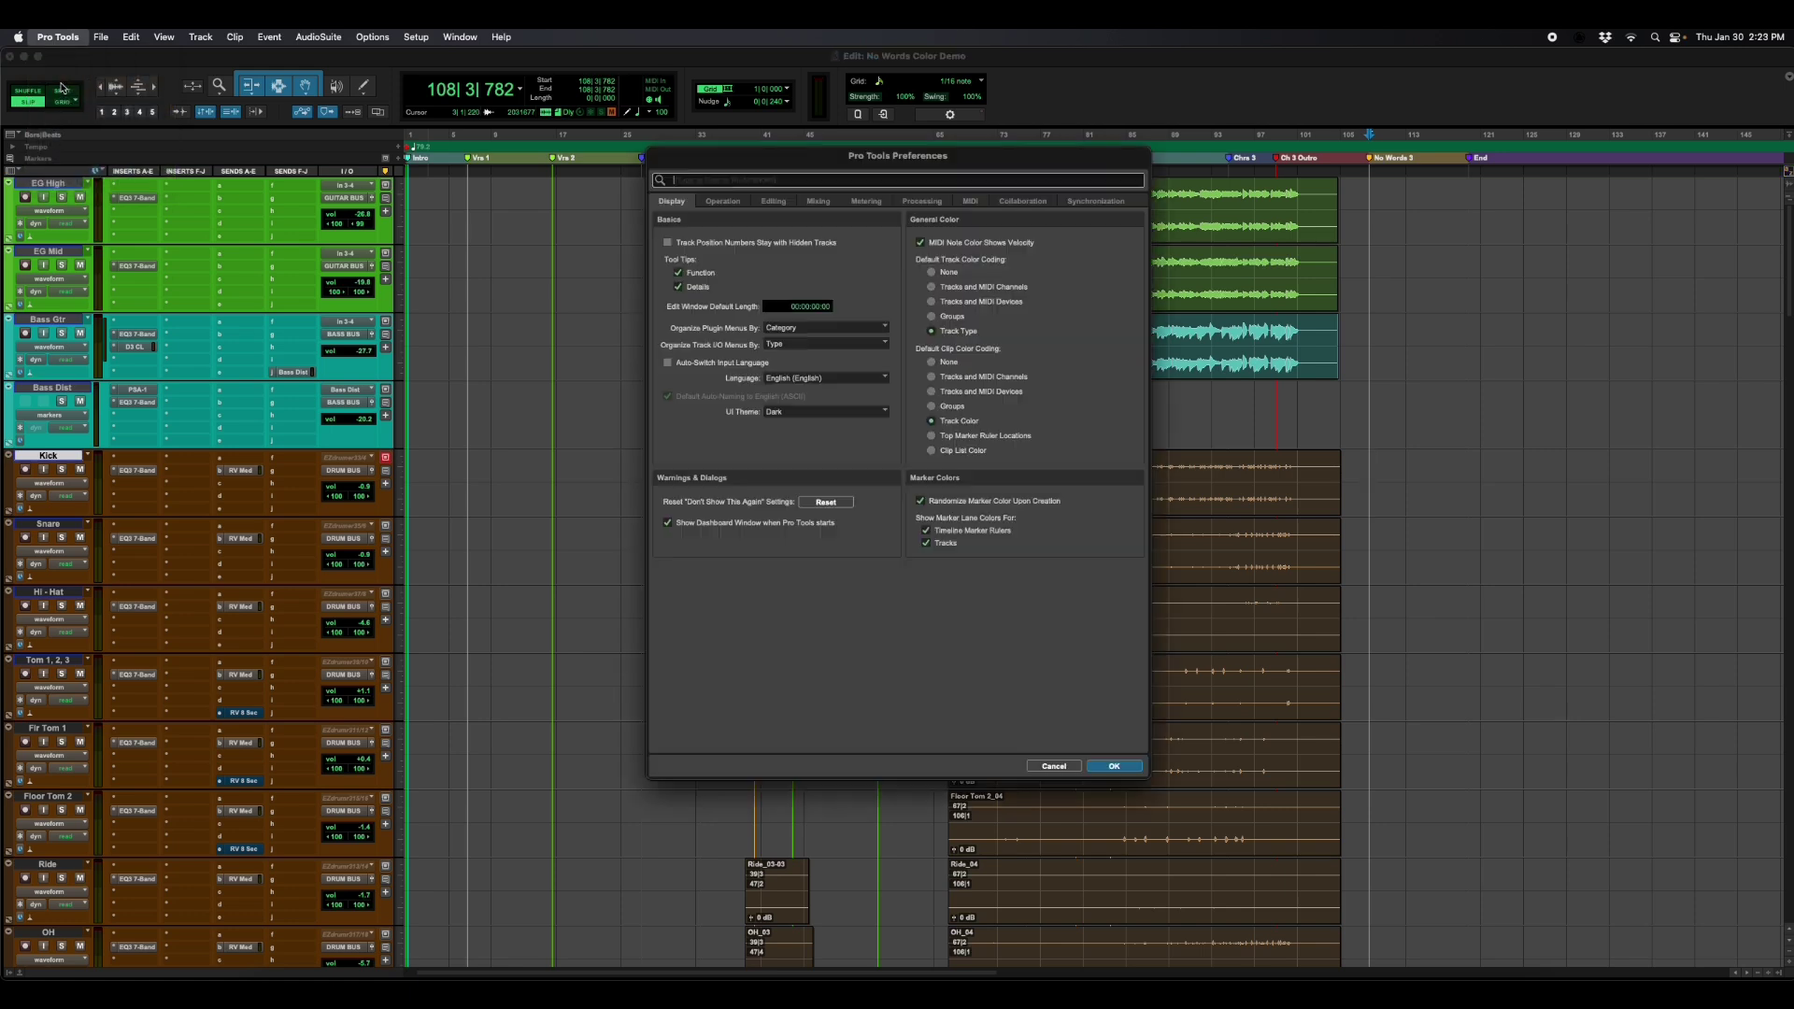
click(794, 412)
click(793, 400)
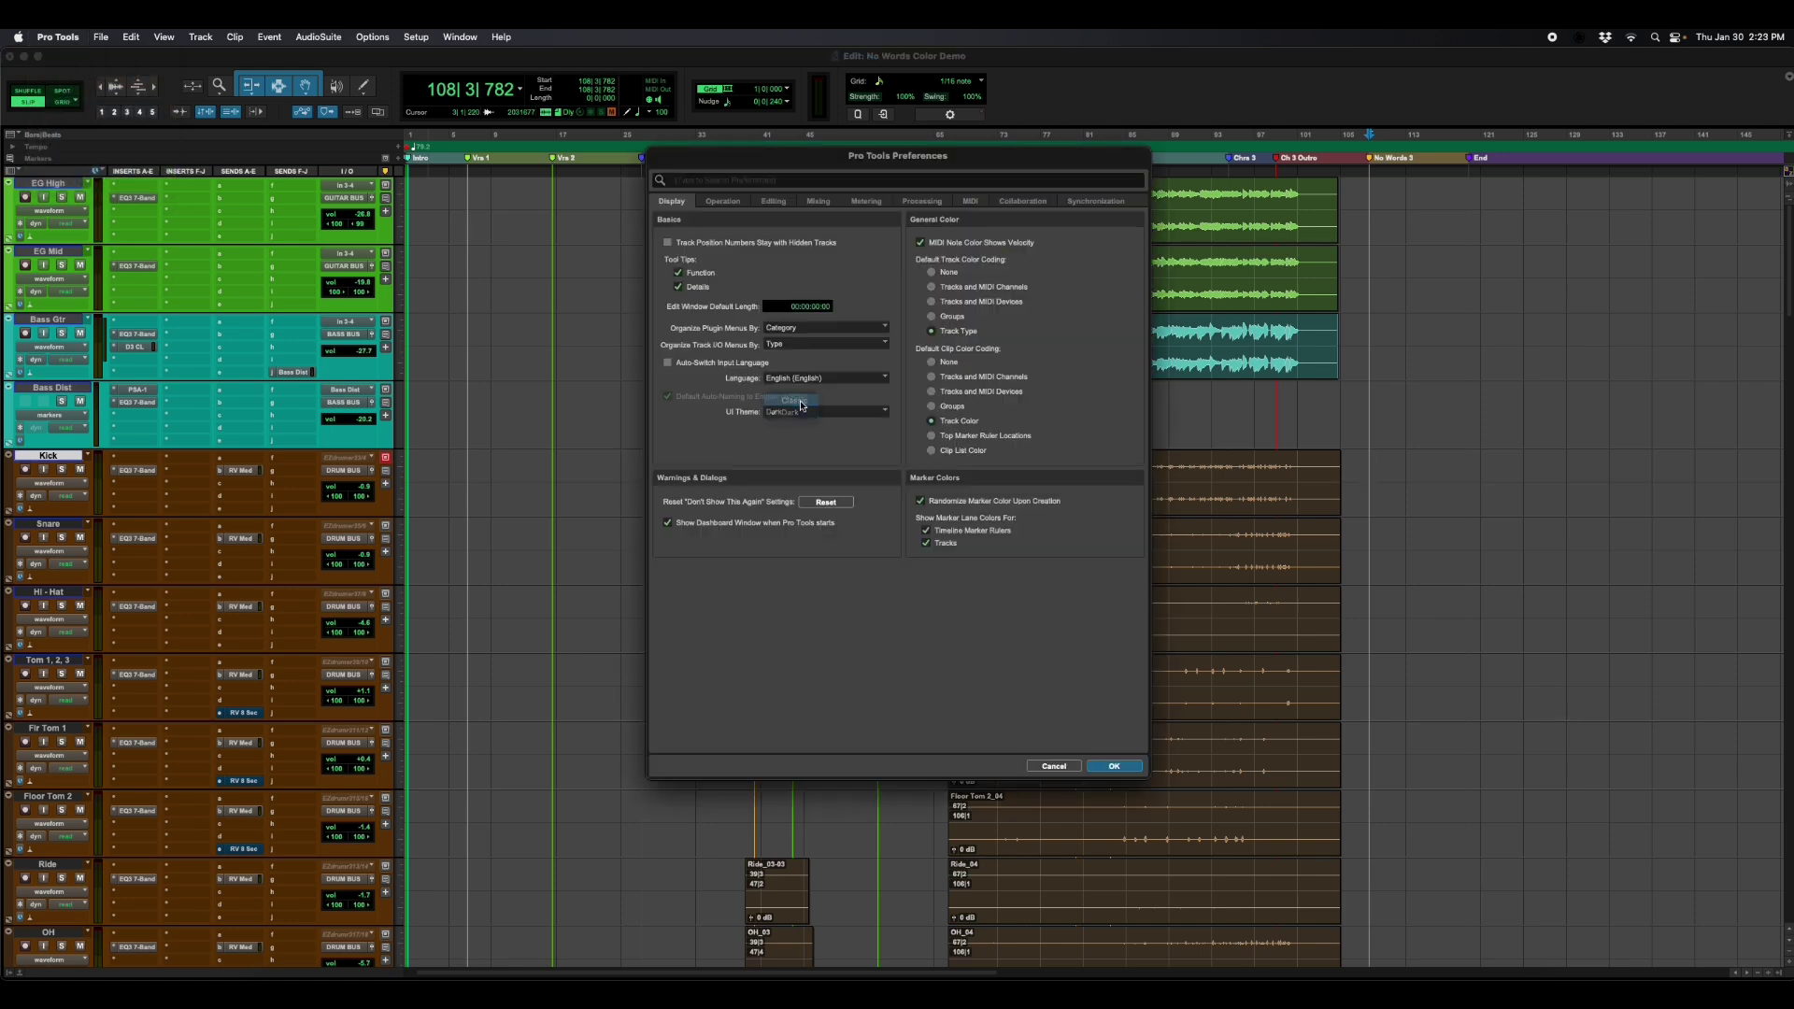
click(1114, 766)
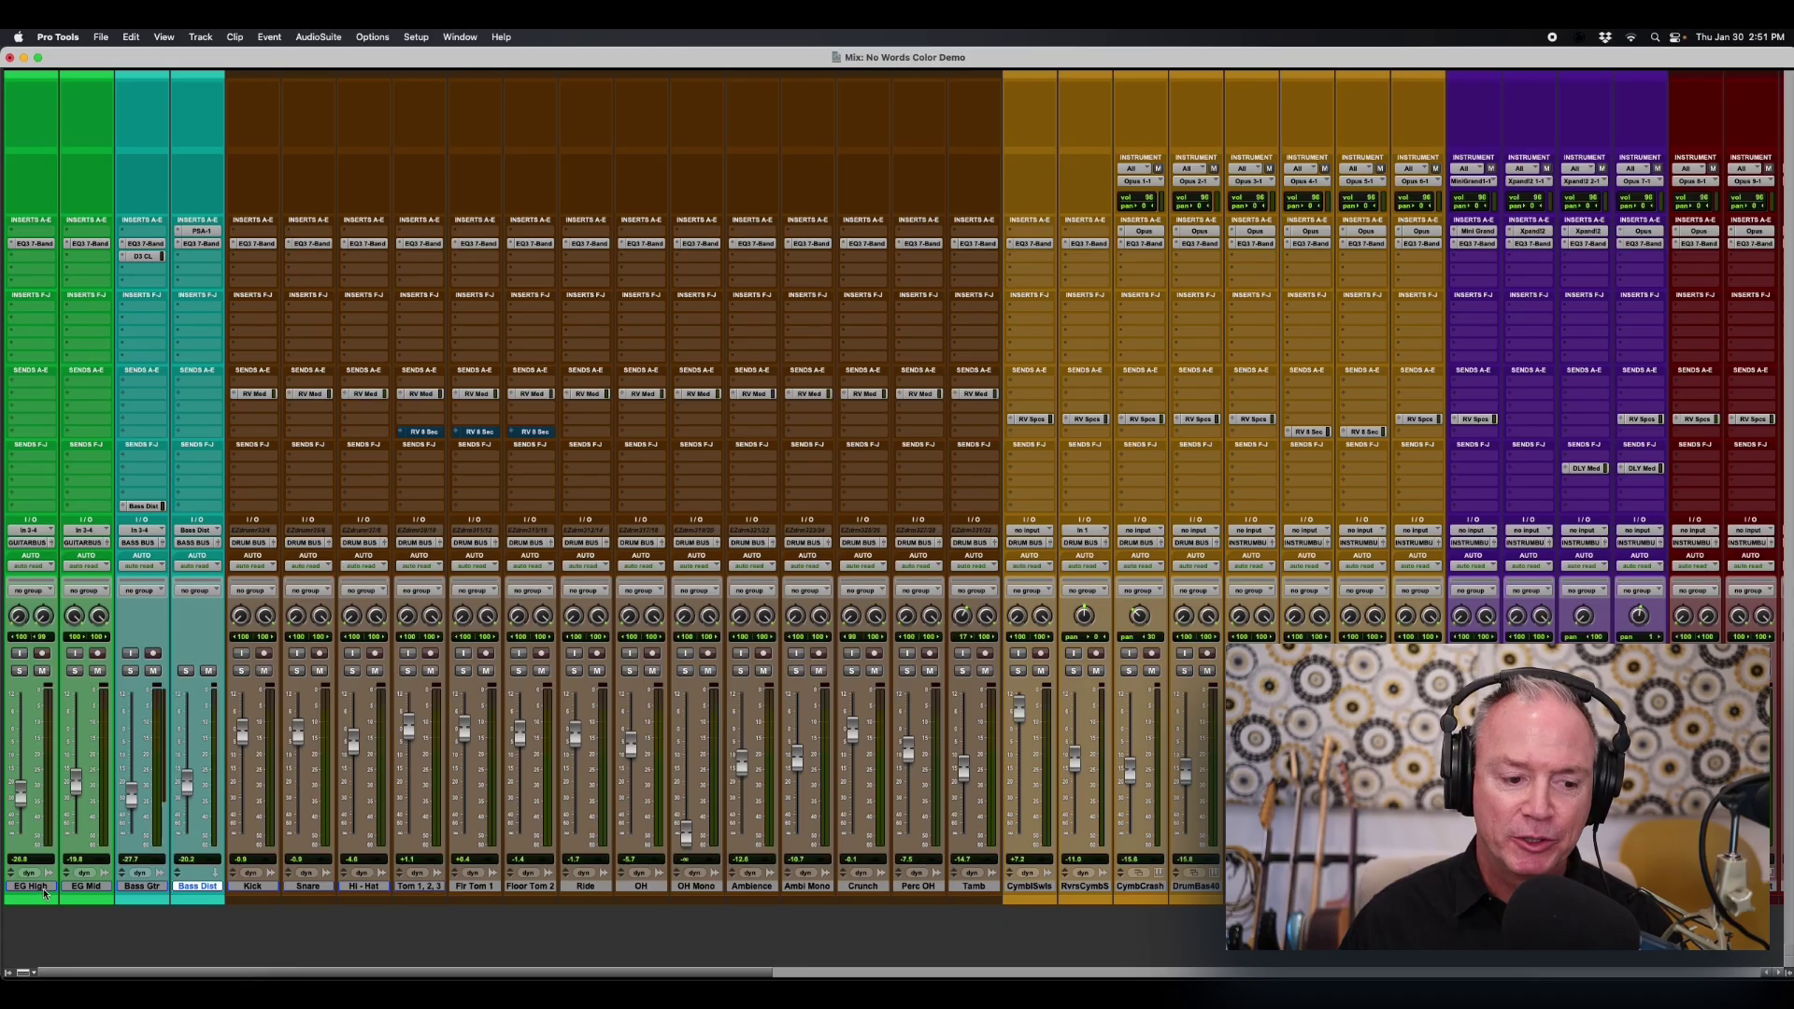
Select EG High and EG Mid together and recolour them lighter green from the Color Palette.
click(41, 890)
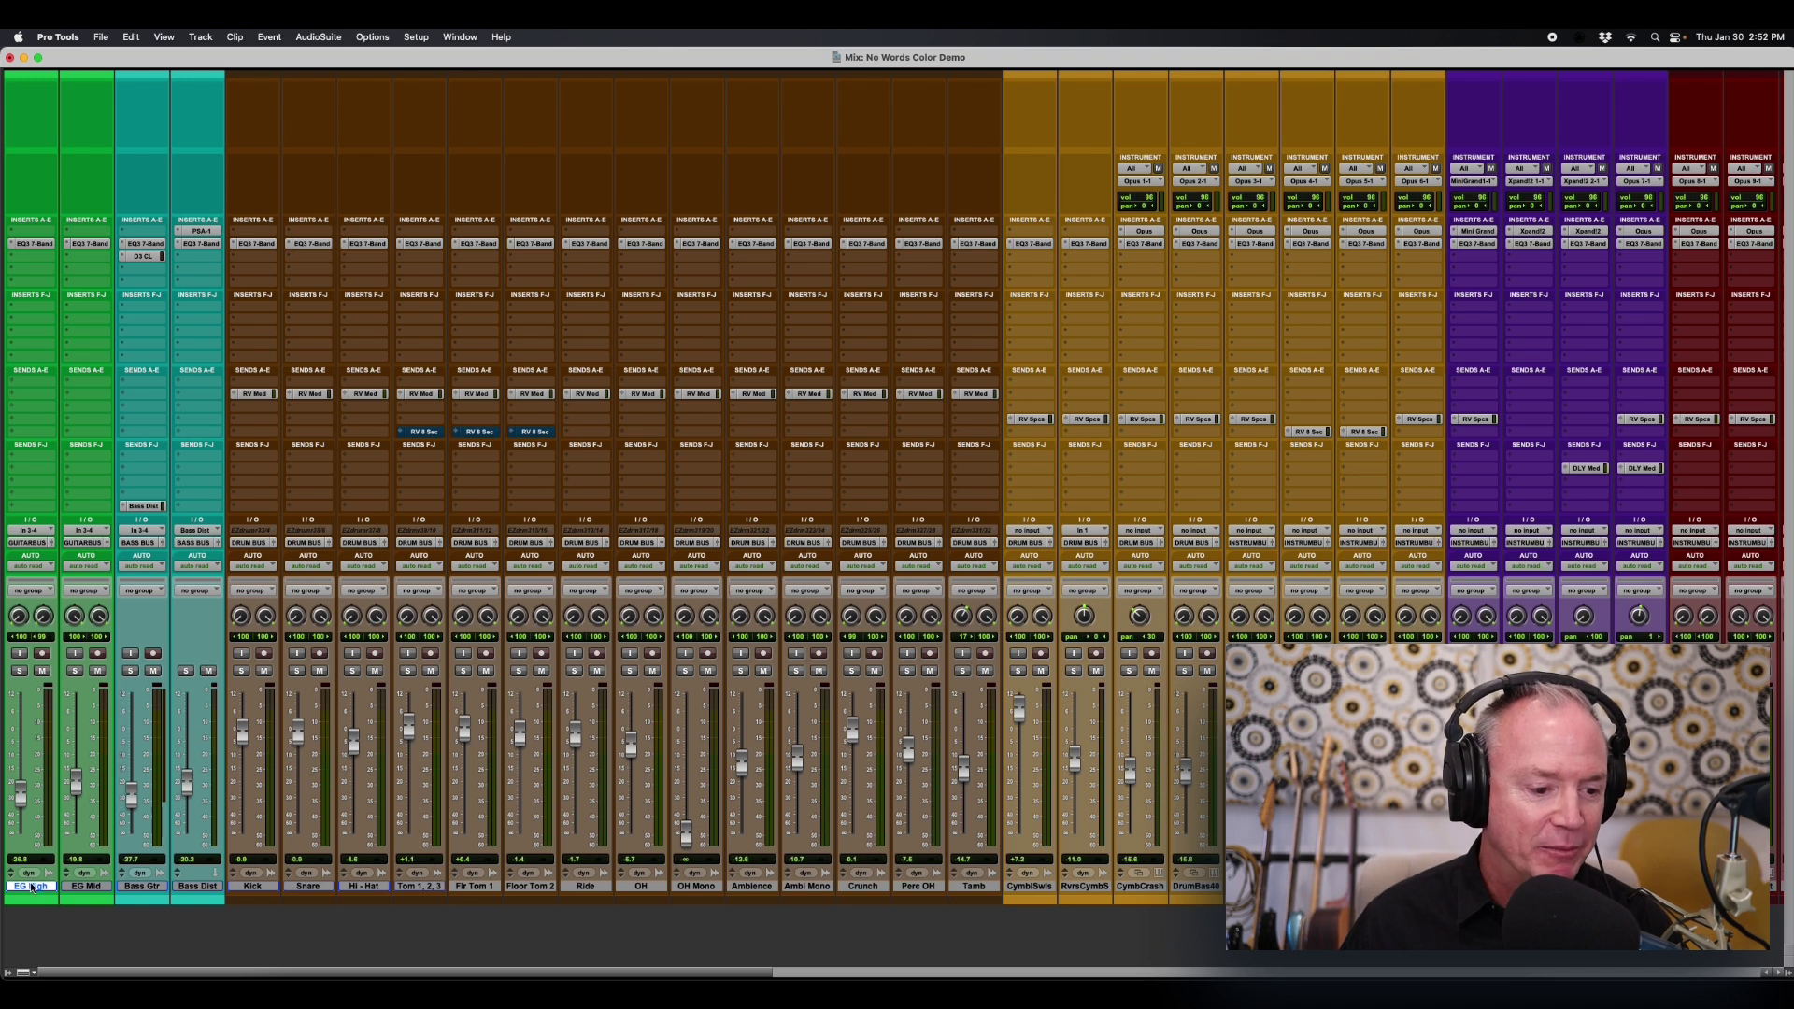
shift+click(92, 887)
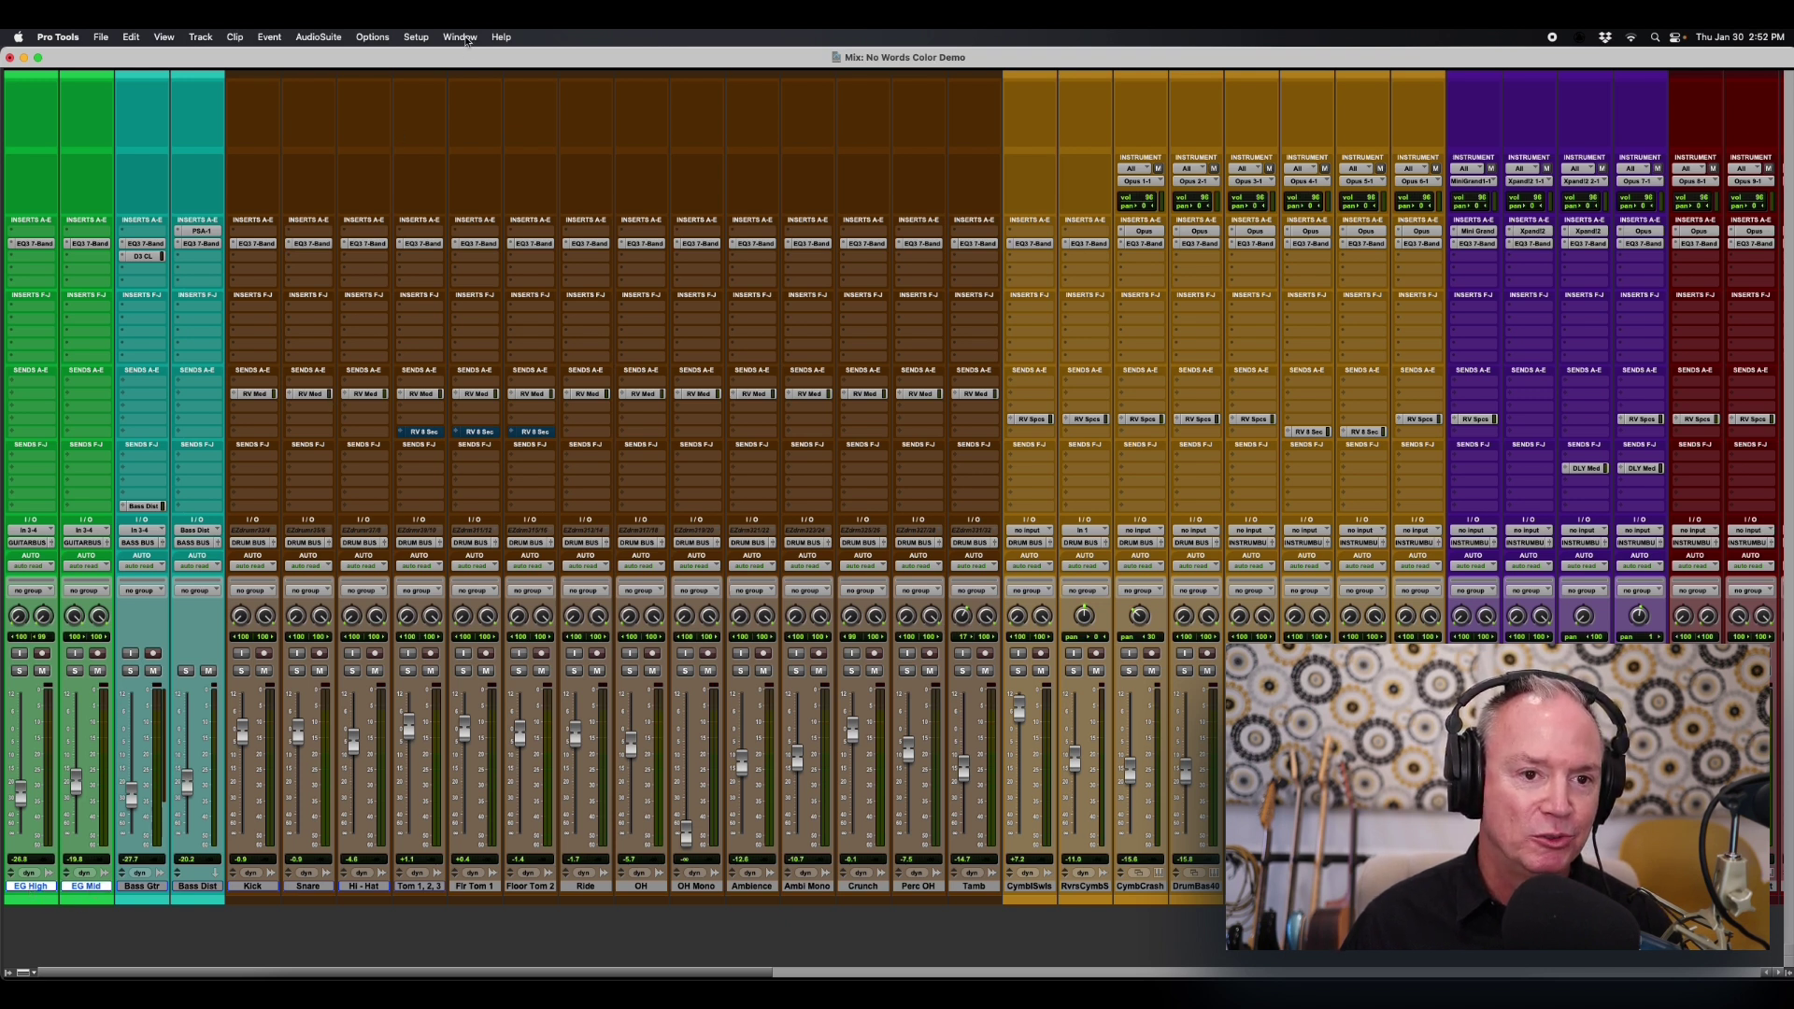
click(461, 37)
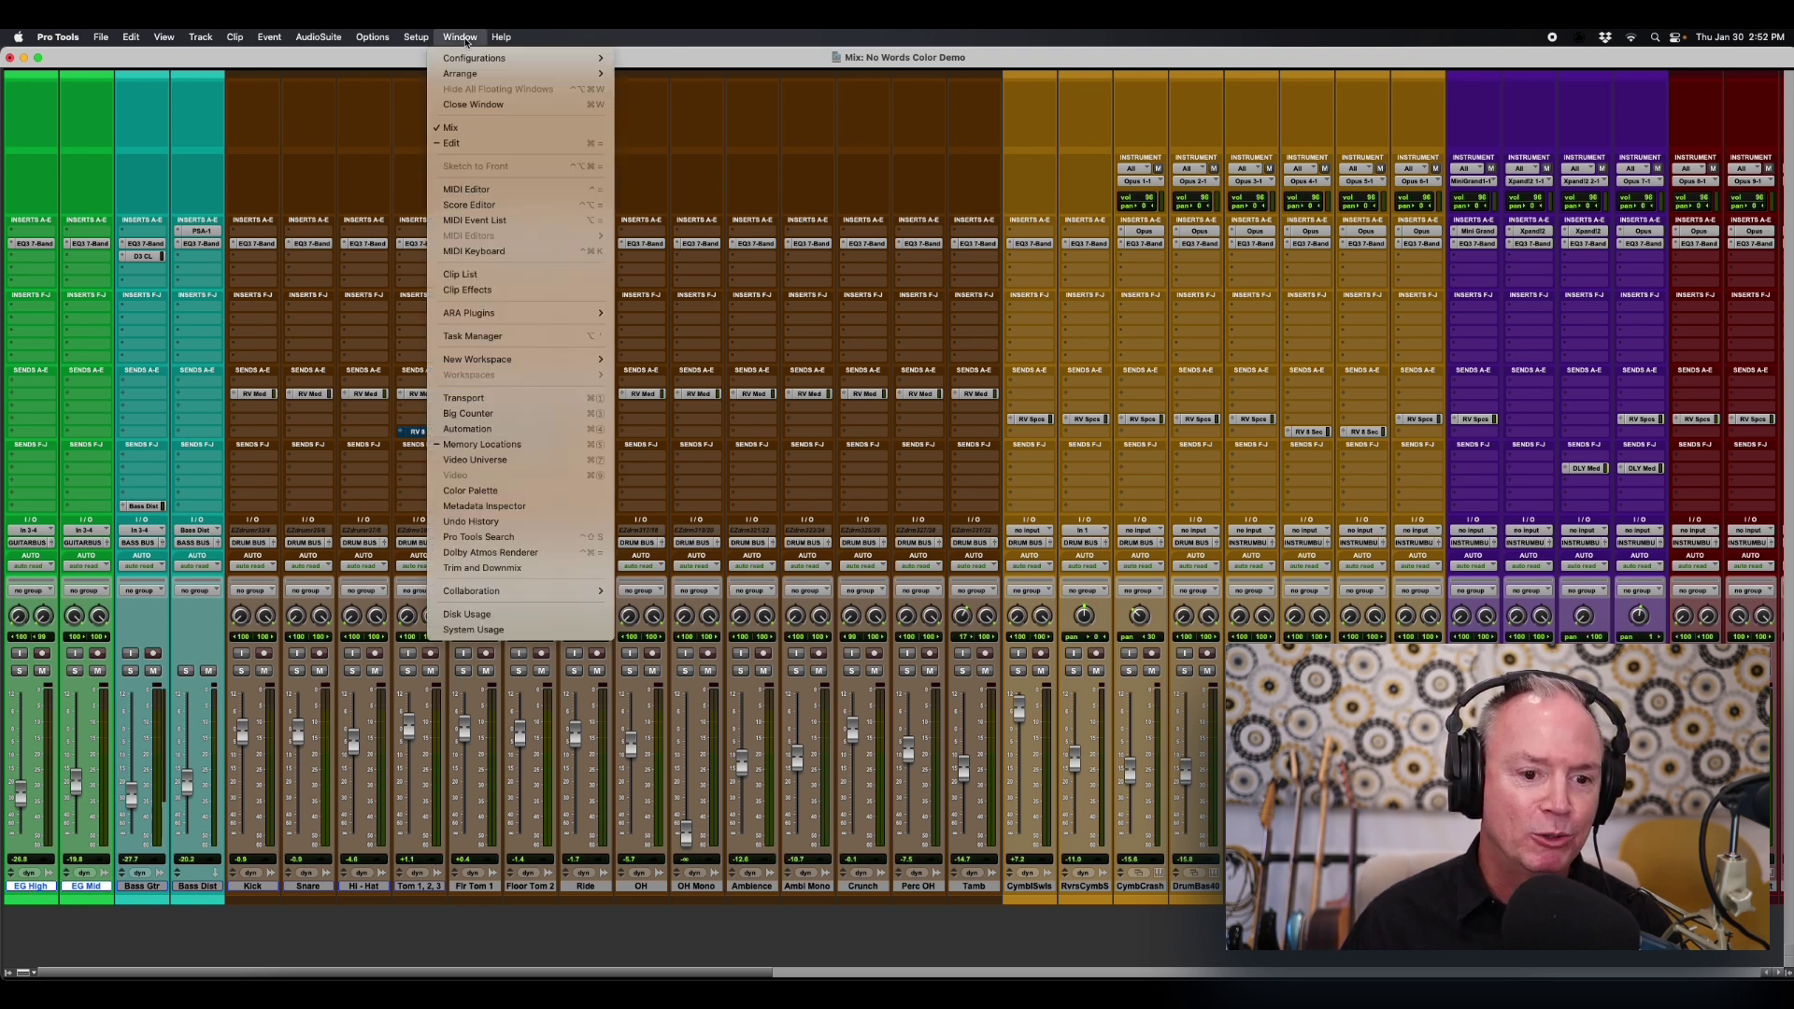
click(470, 491)
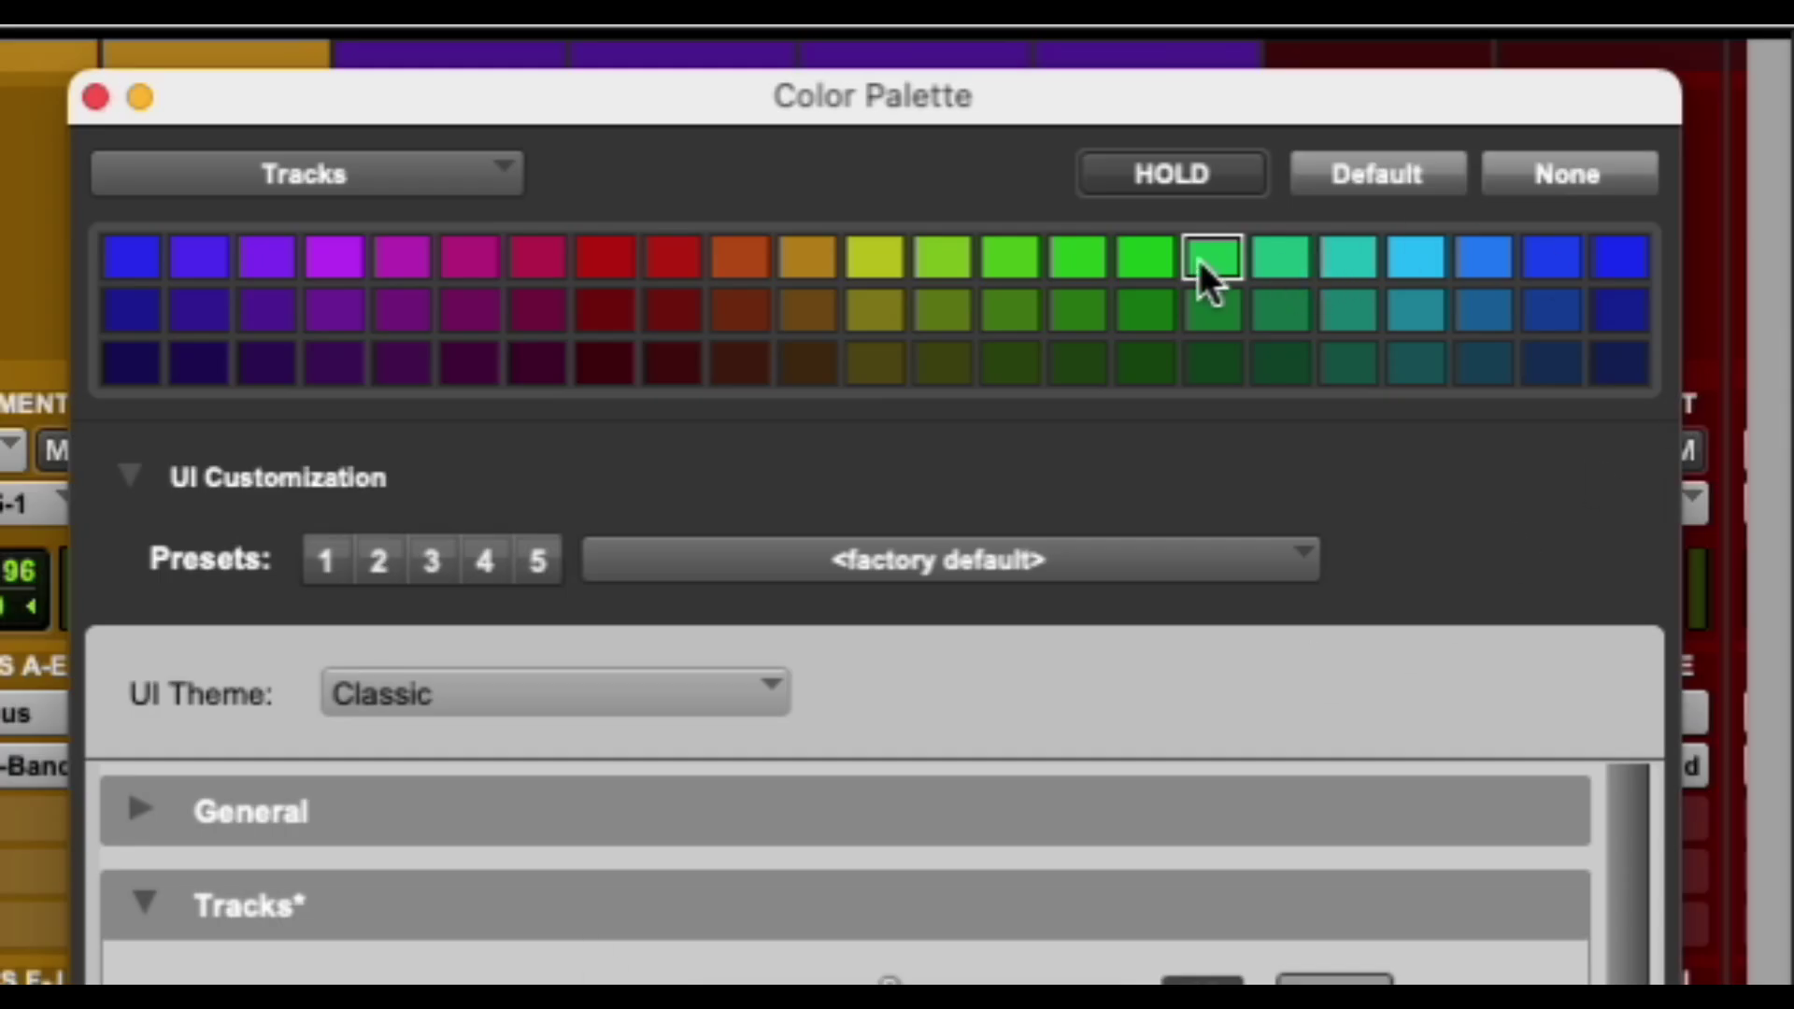
click(1019, 263)
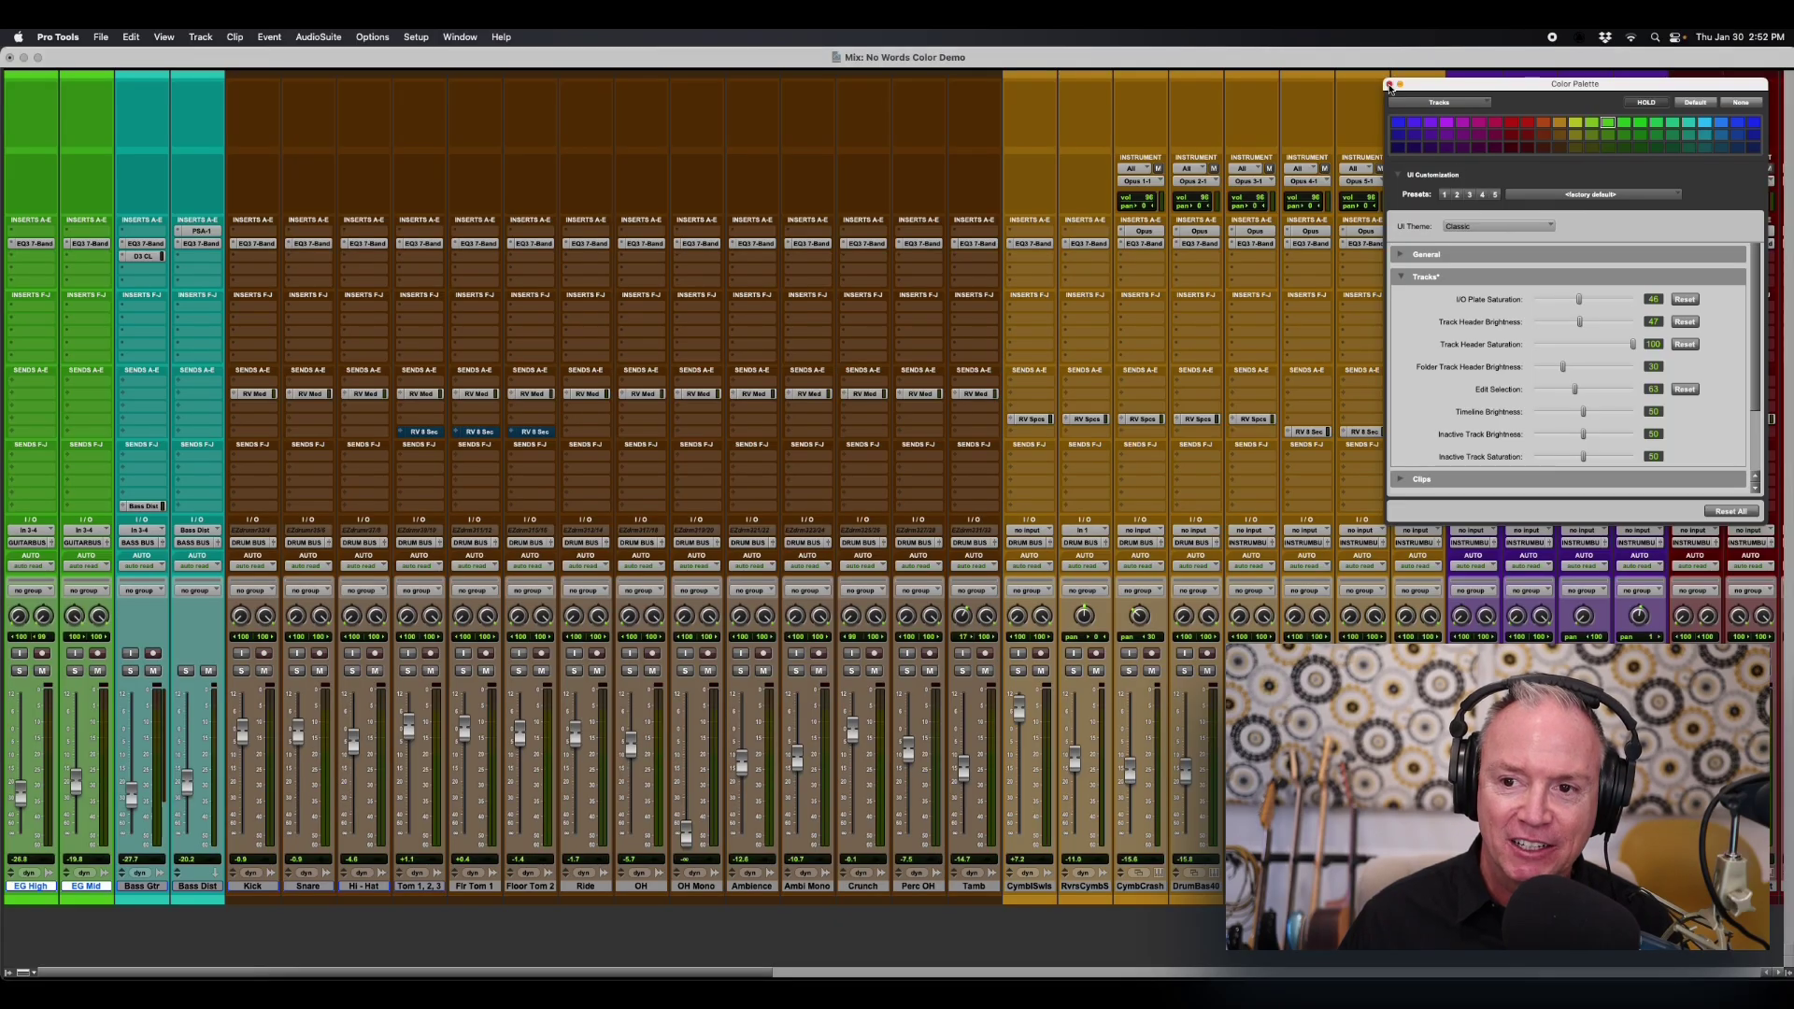
click(1389, 85)
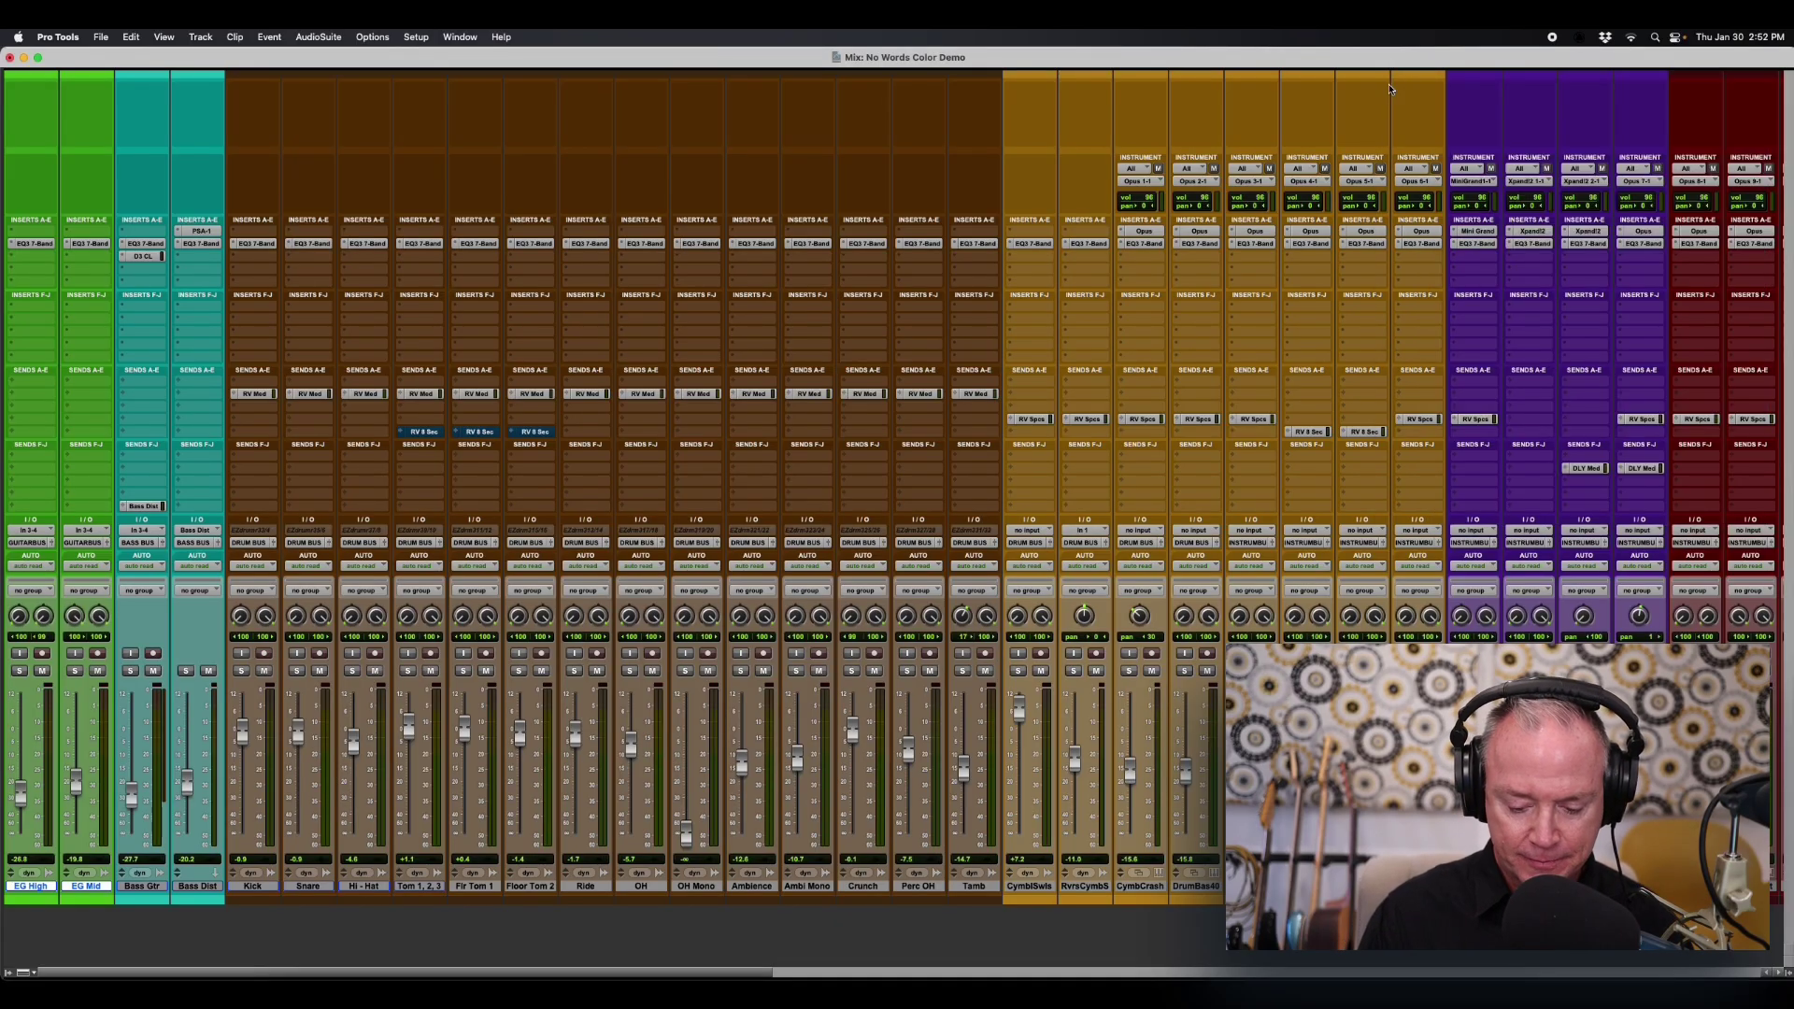
Toggle to the Edit window with Cmd+= to see EG High and EG Mid in green.
key(super+equal)
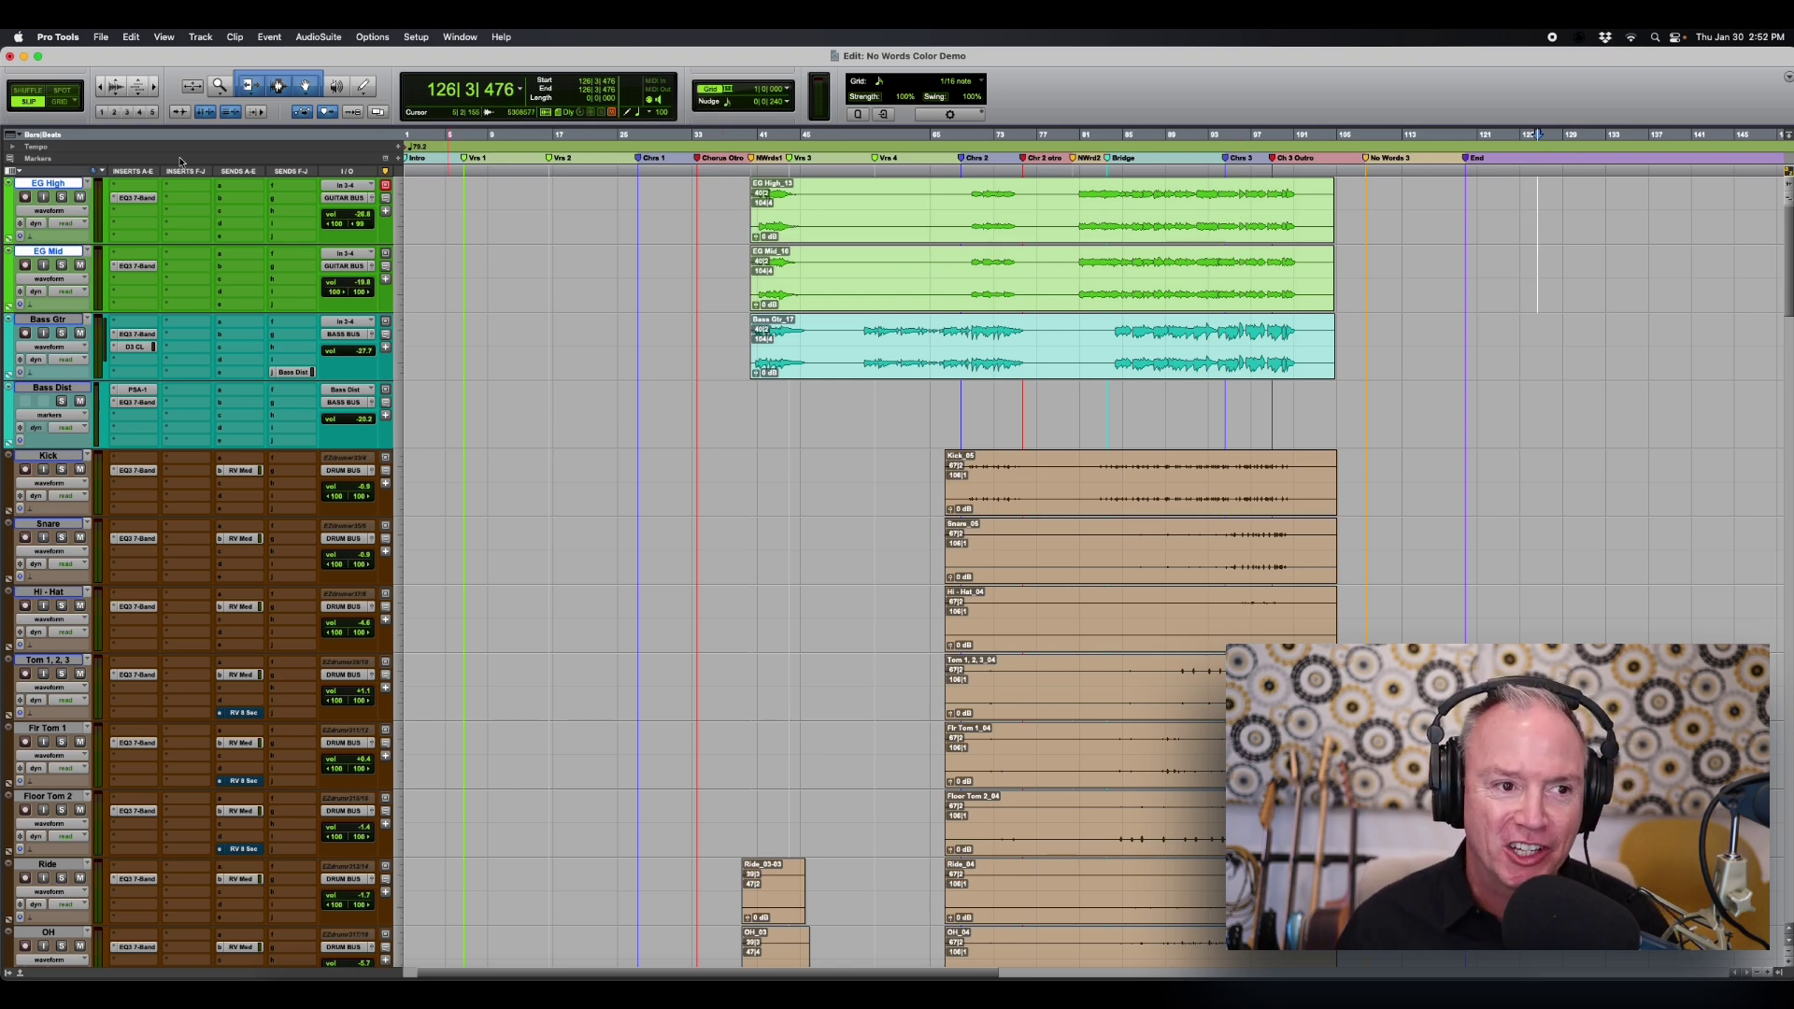
click(63, 41)
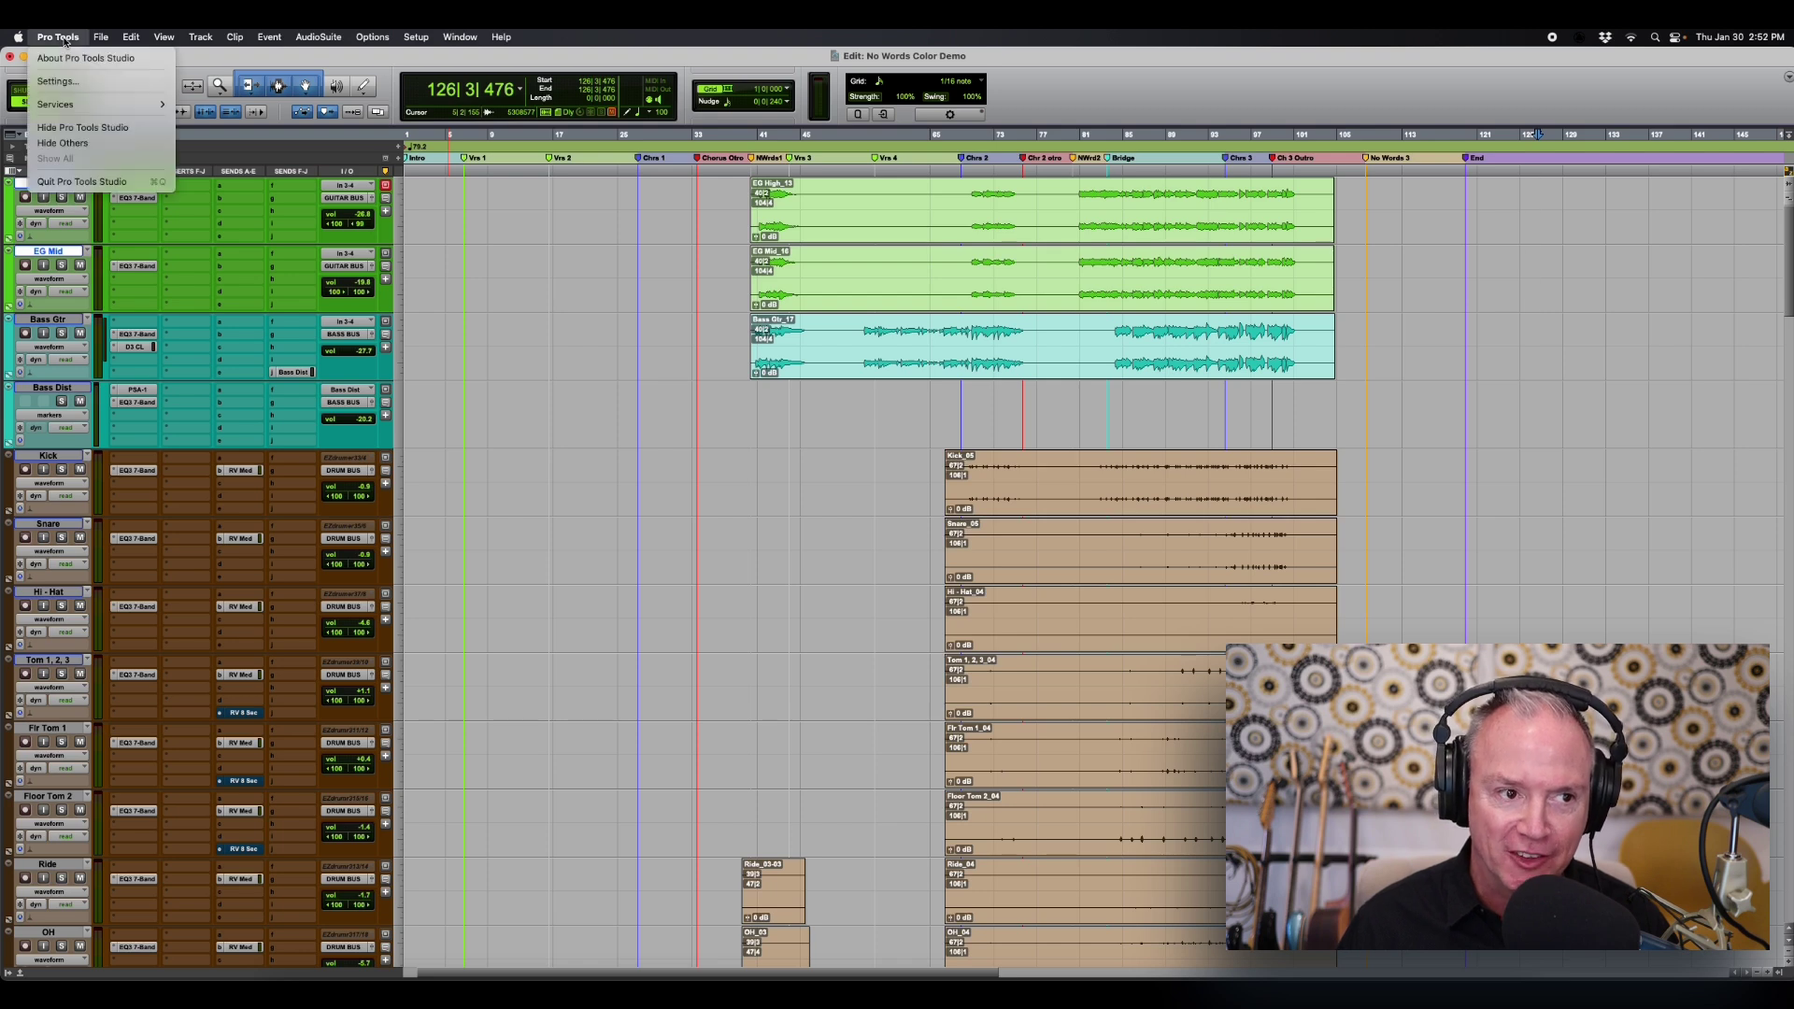
click(63, 82)
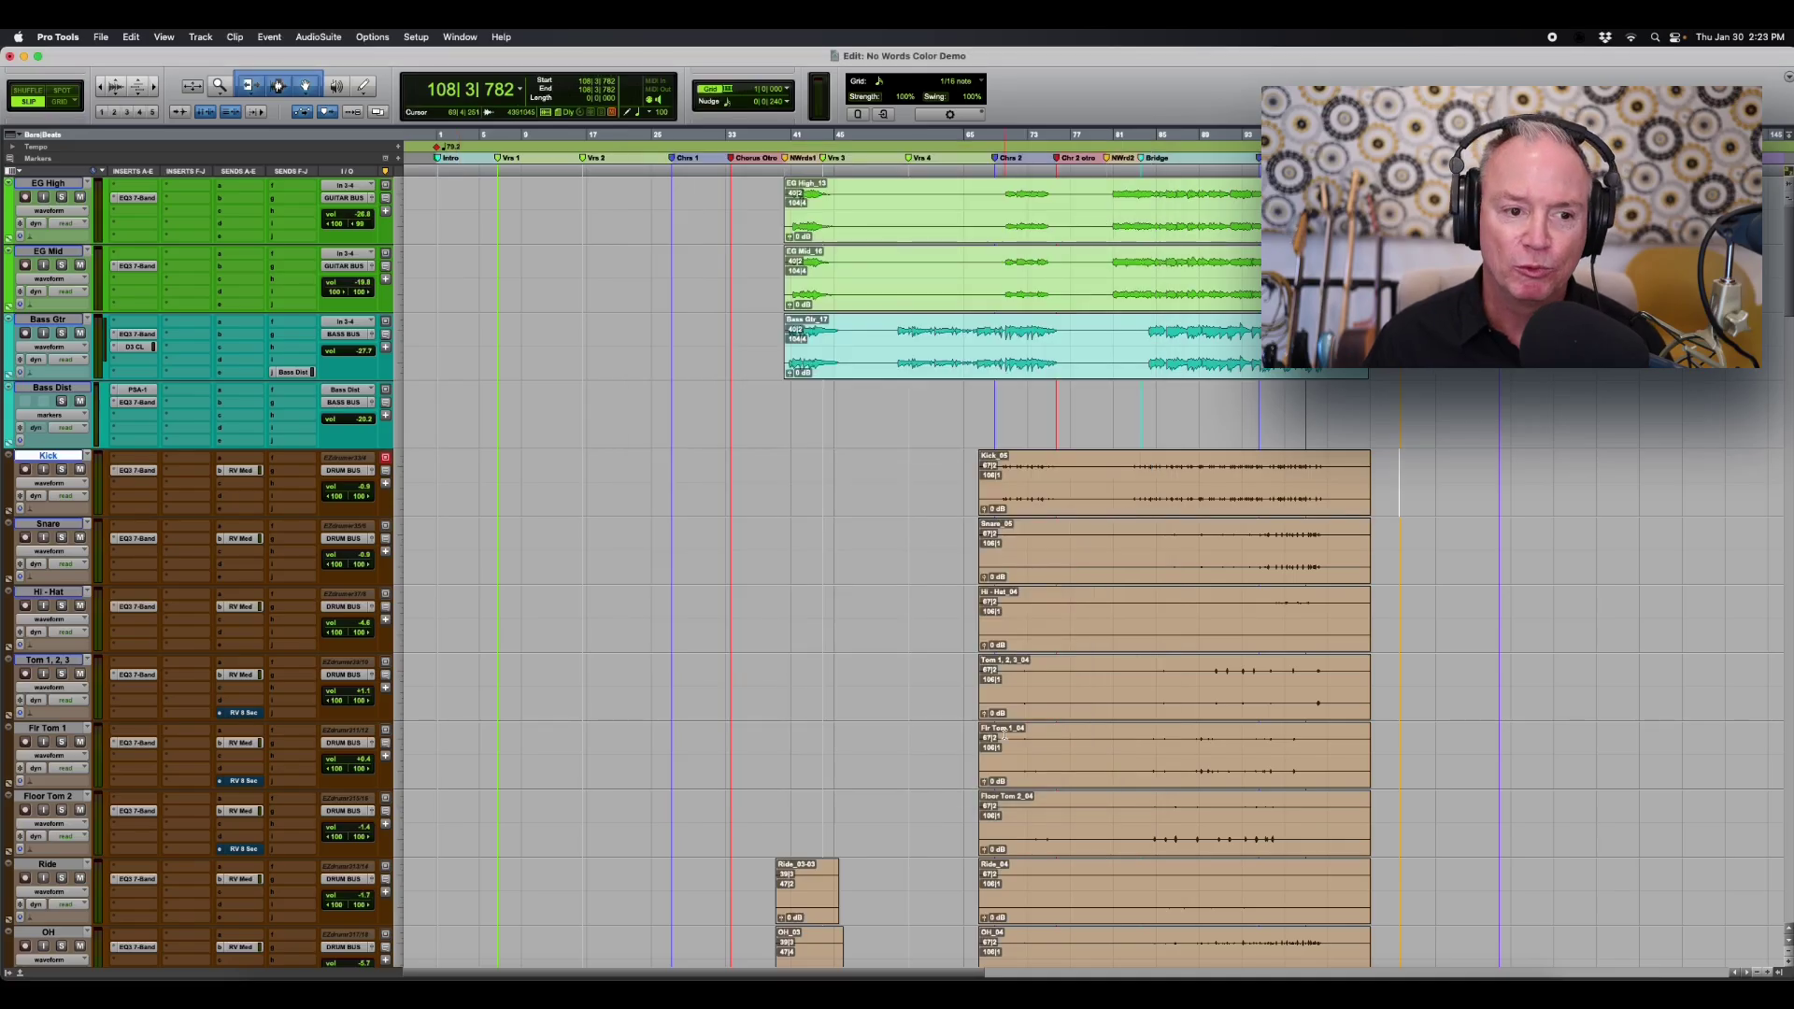
Scroll down to the instrument tracks and open the Piano clip in the MIDI Editor pane.
scroll(1002, 737, down, 15)
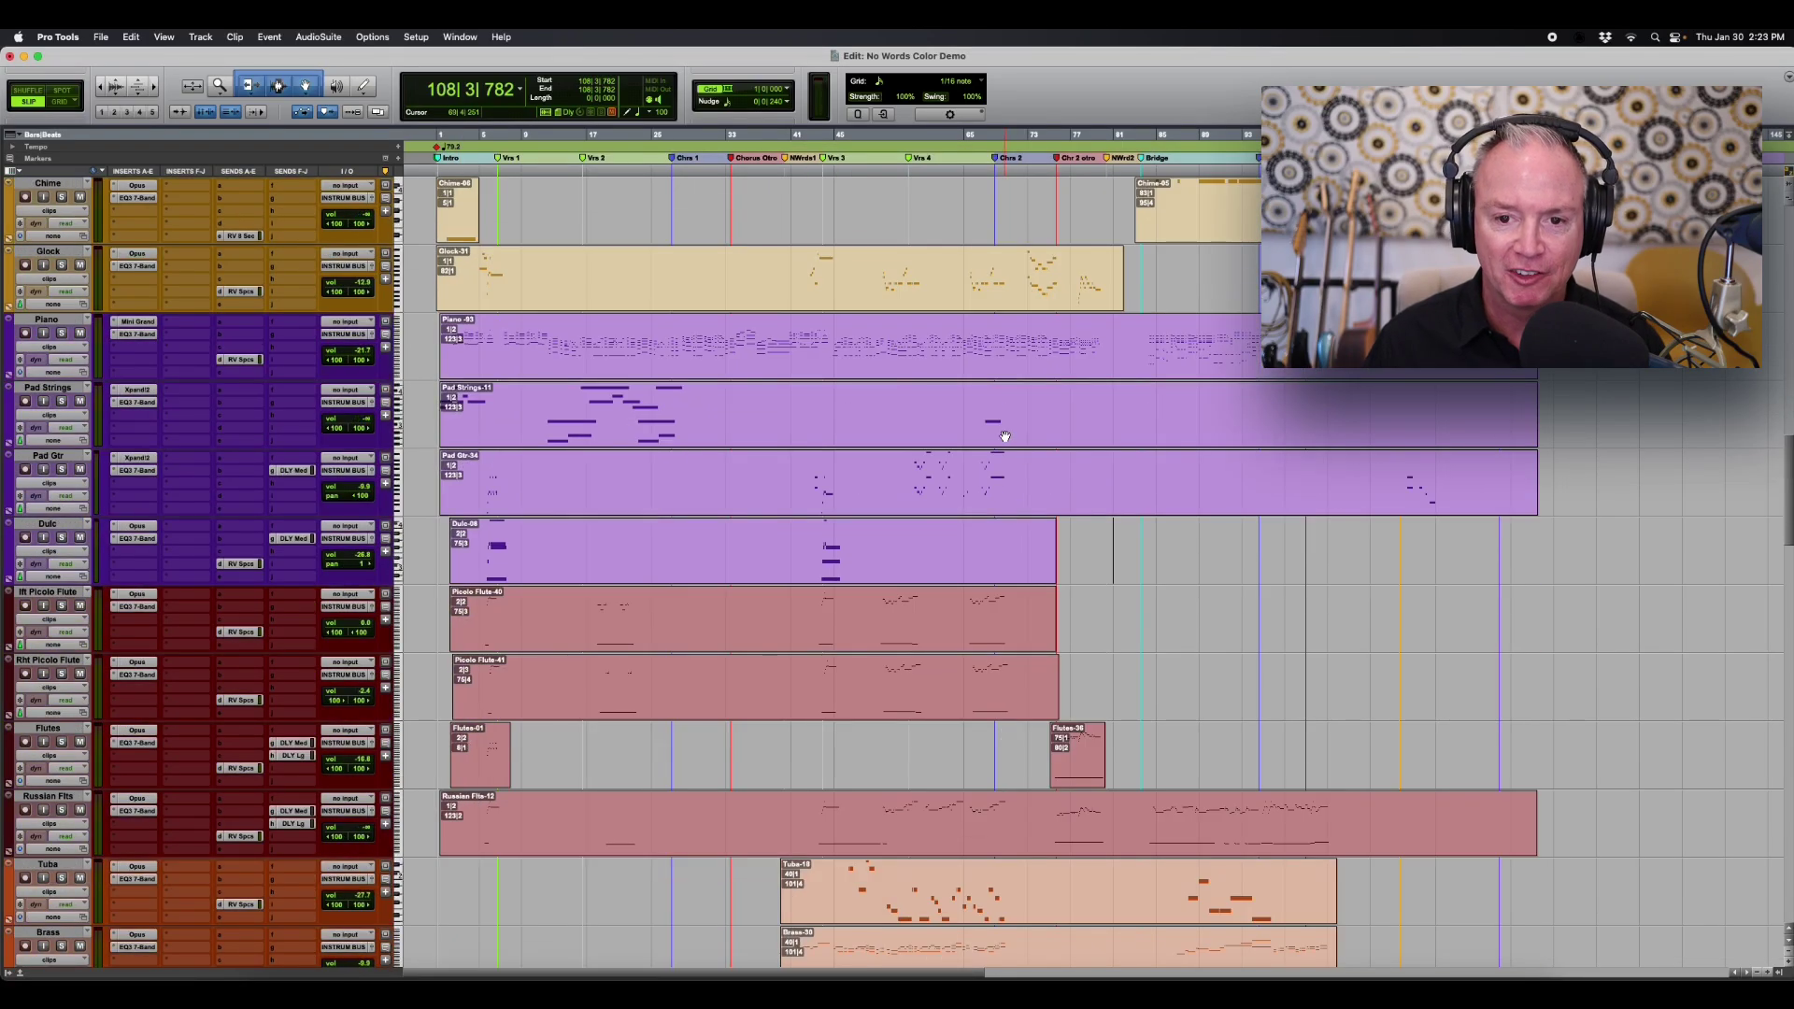
double_click(987, 362)
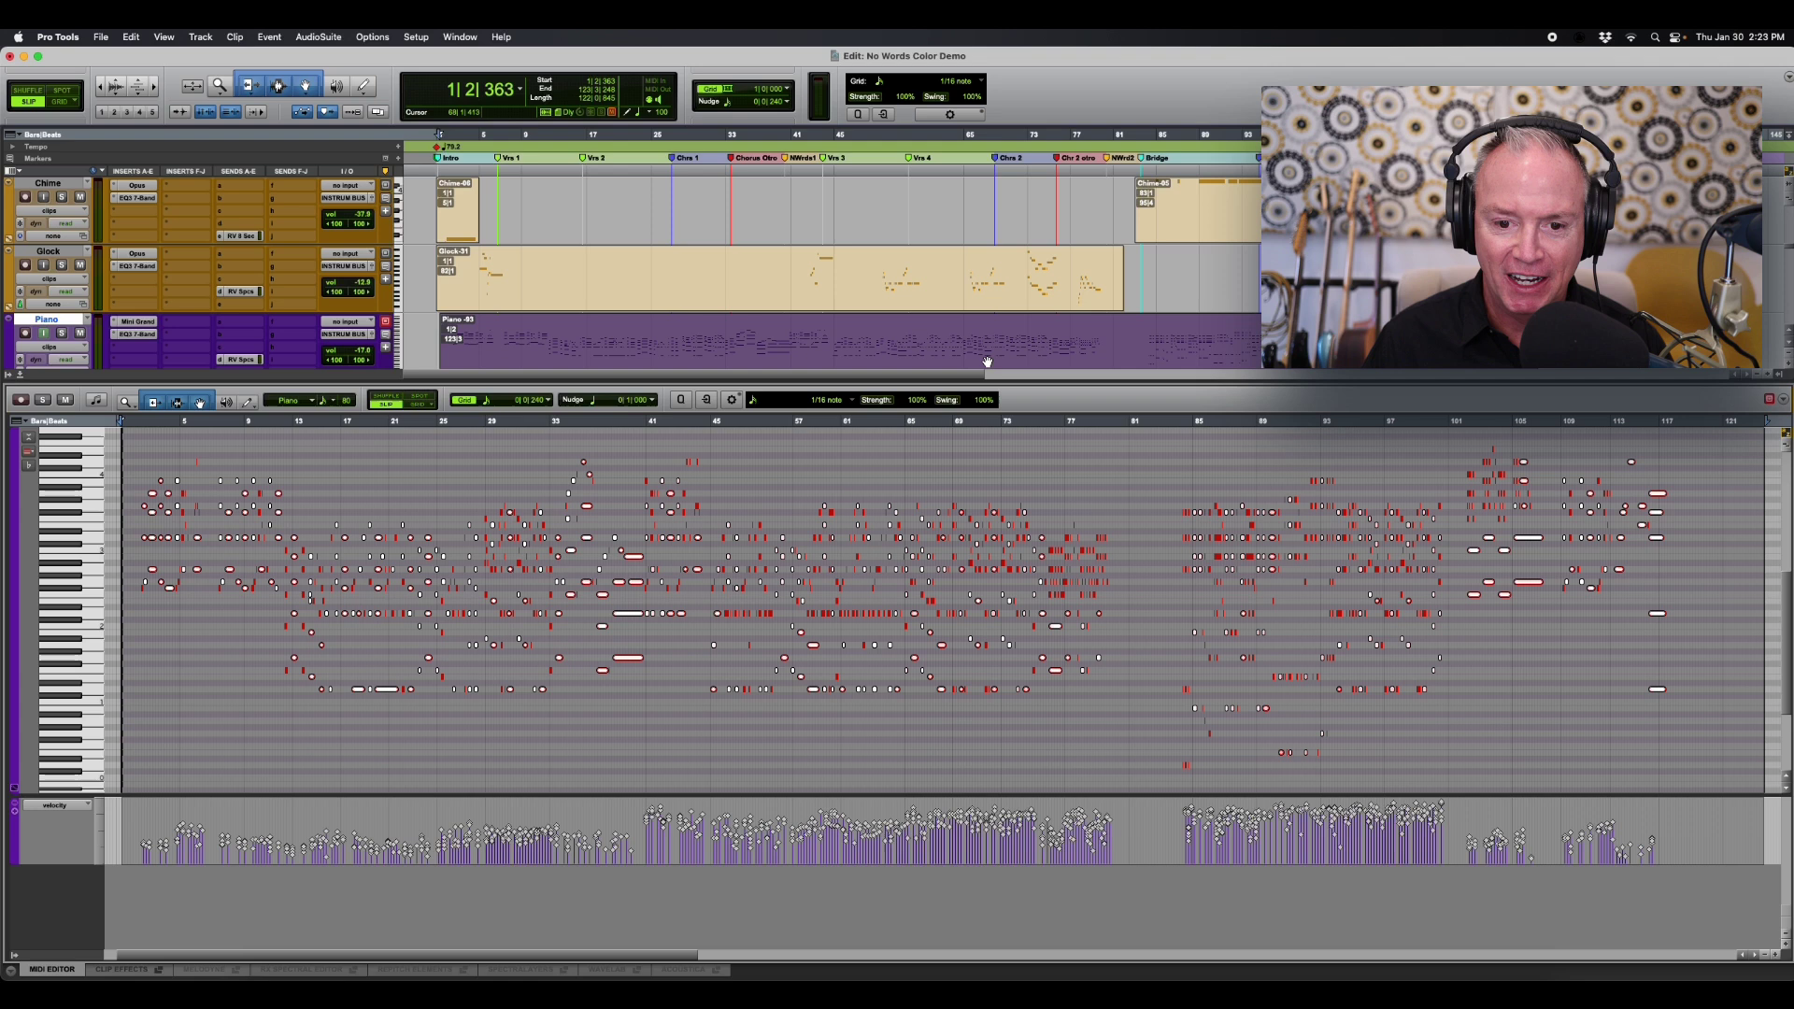
click(946, 595)
scroll(358, 541, up, 5)
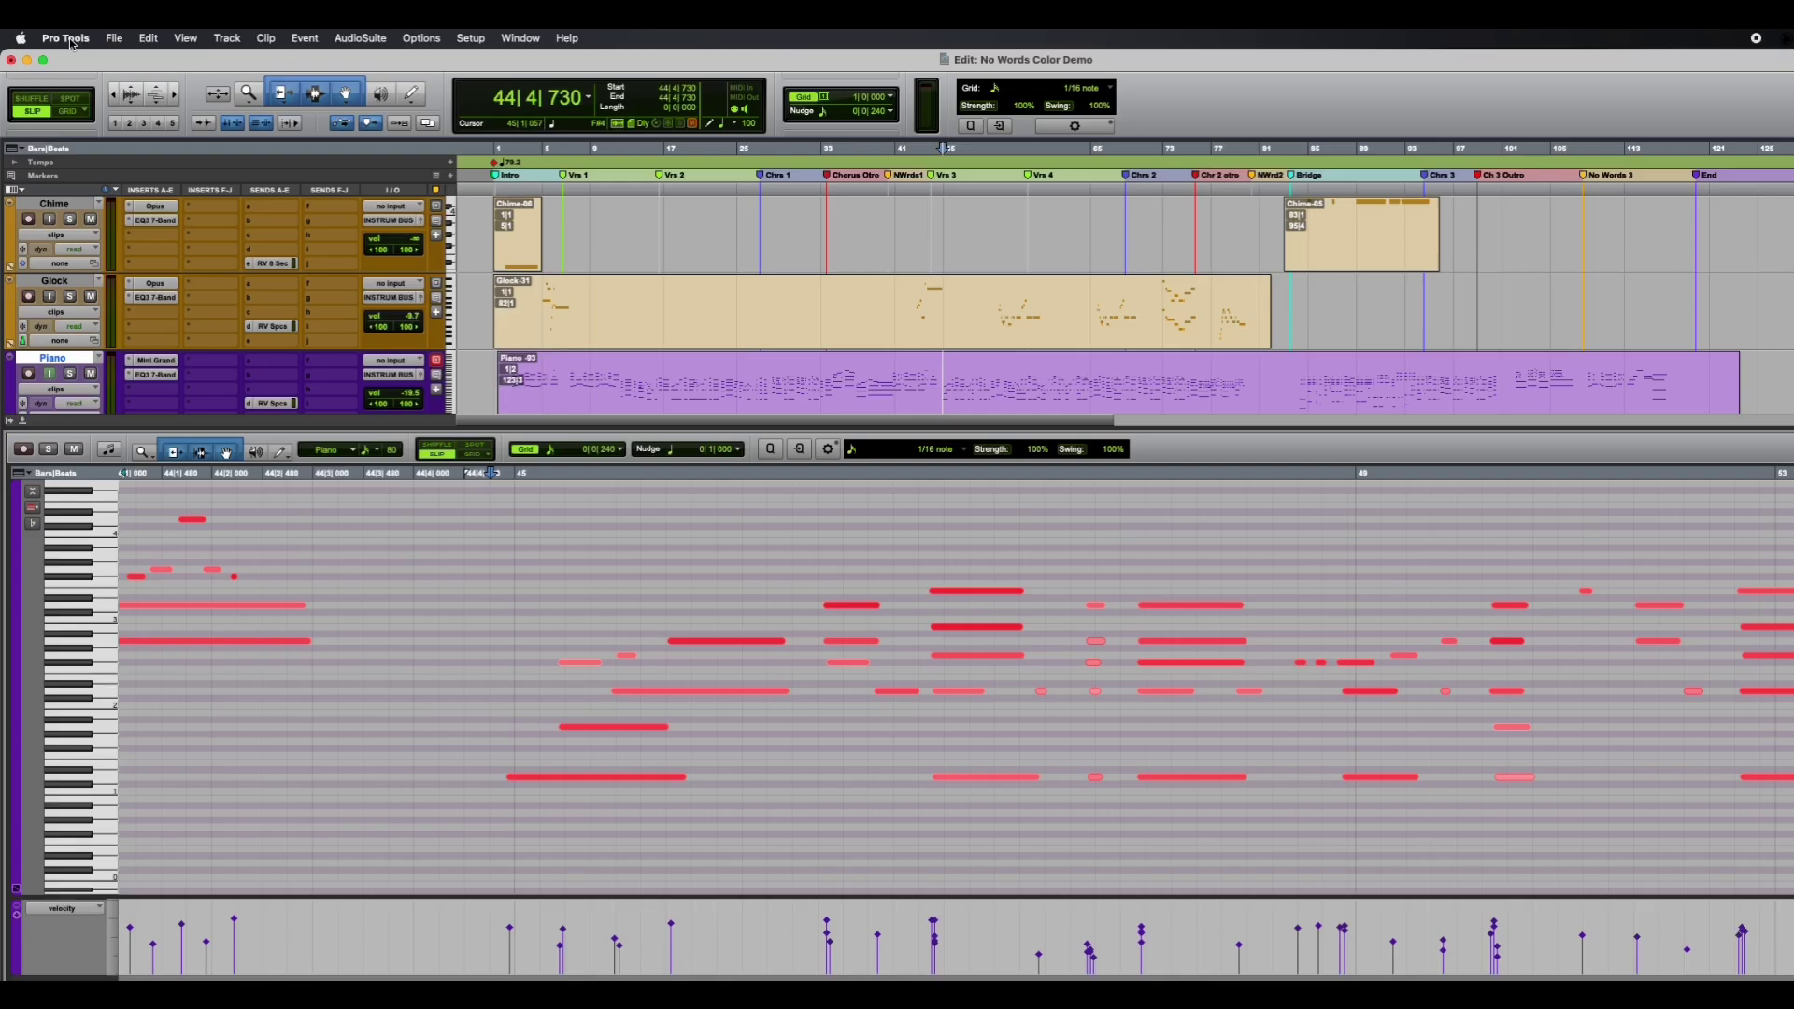
Reselect the UI Theme on the Display preferences and confirm with OK.
click(65, 37)
click(84, 88)
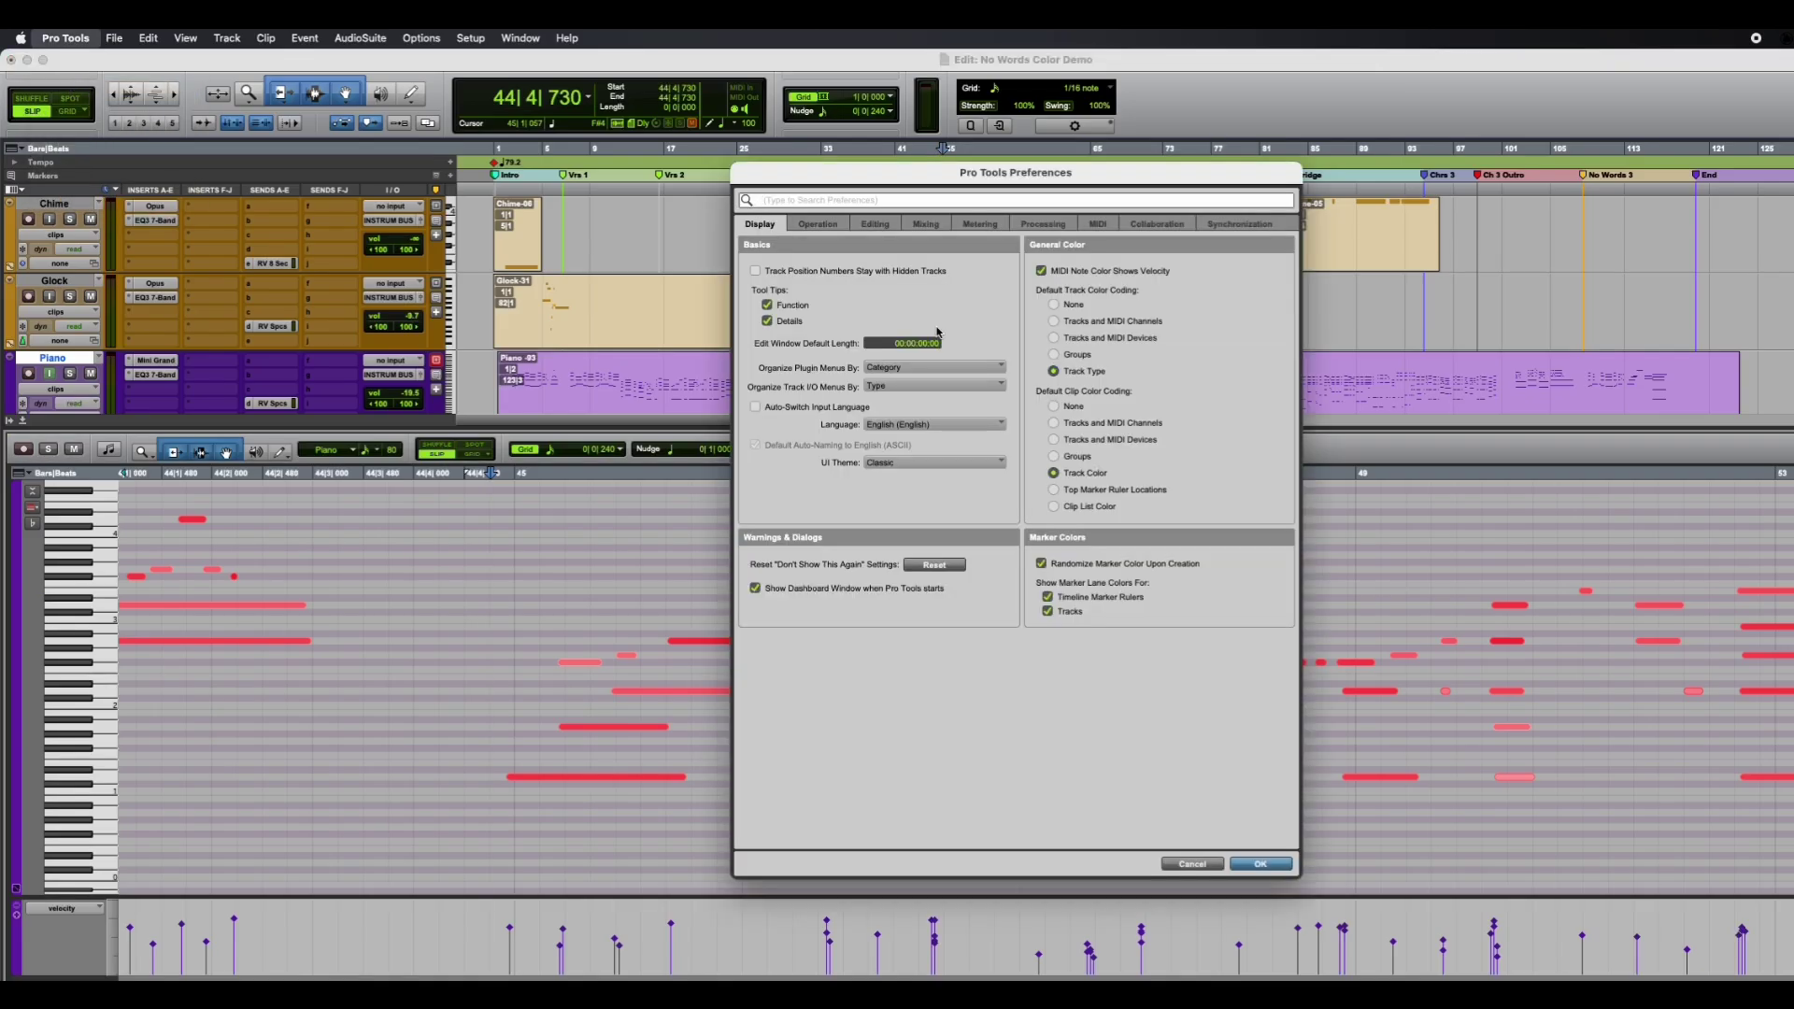
click(911, 464)
click(907, 480)
click(1263, 865)
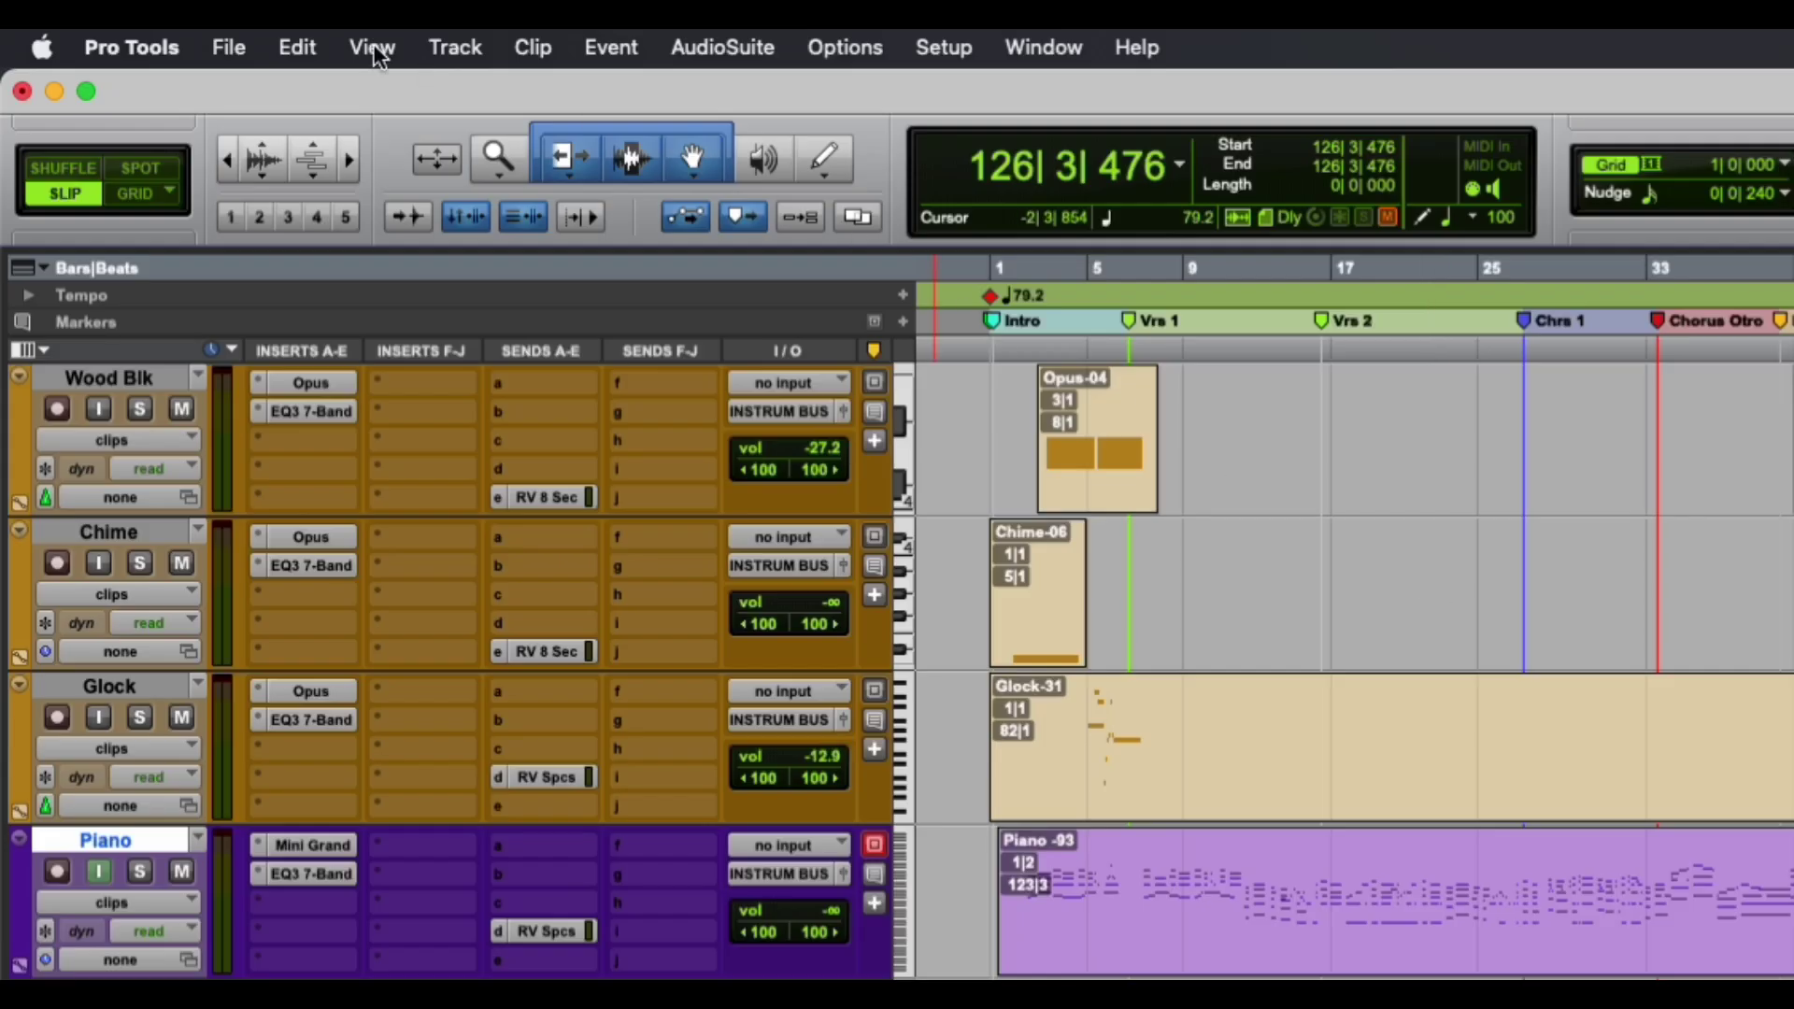
Turn the View > Marker Displays > Ruler Lines option off and back on.
click(374, 49)
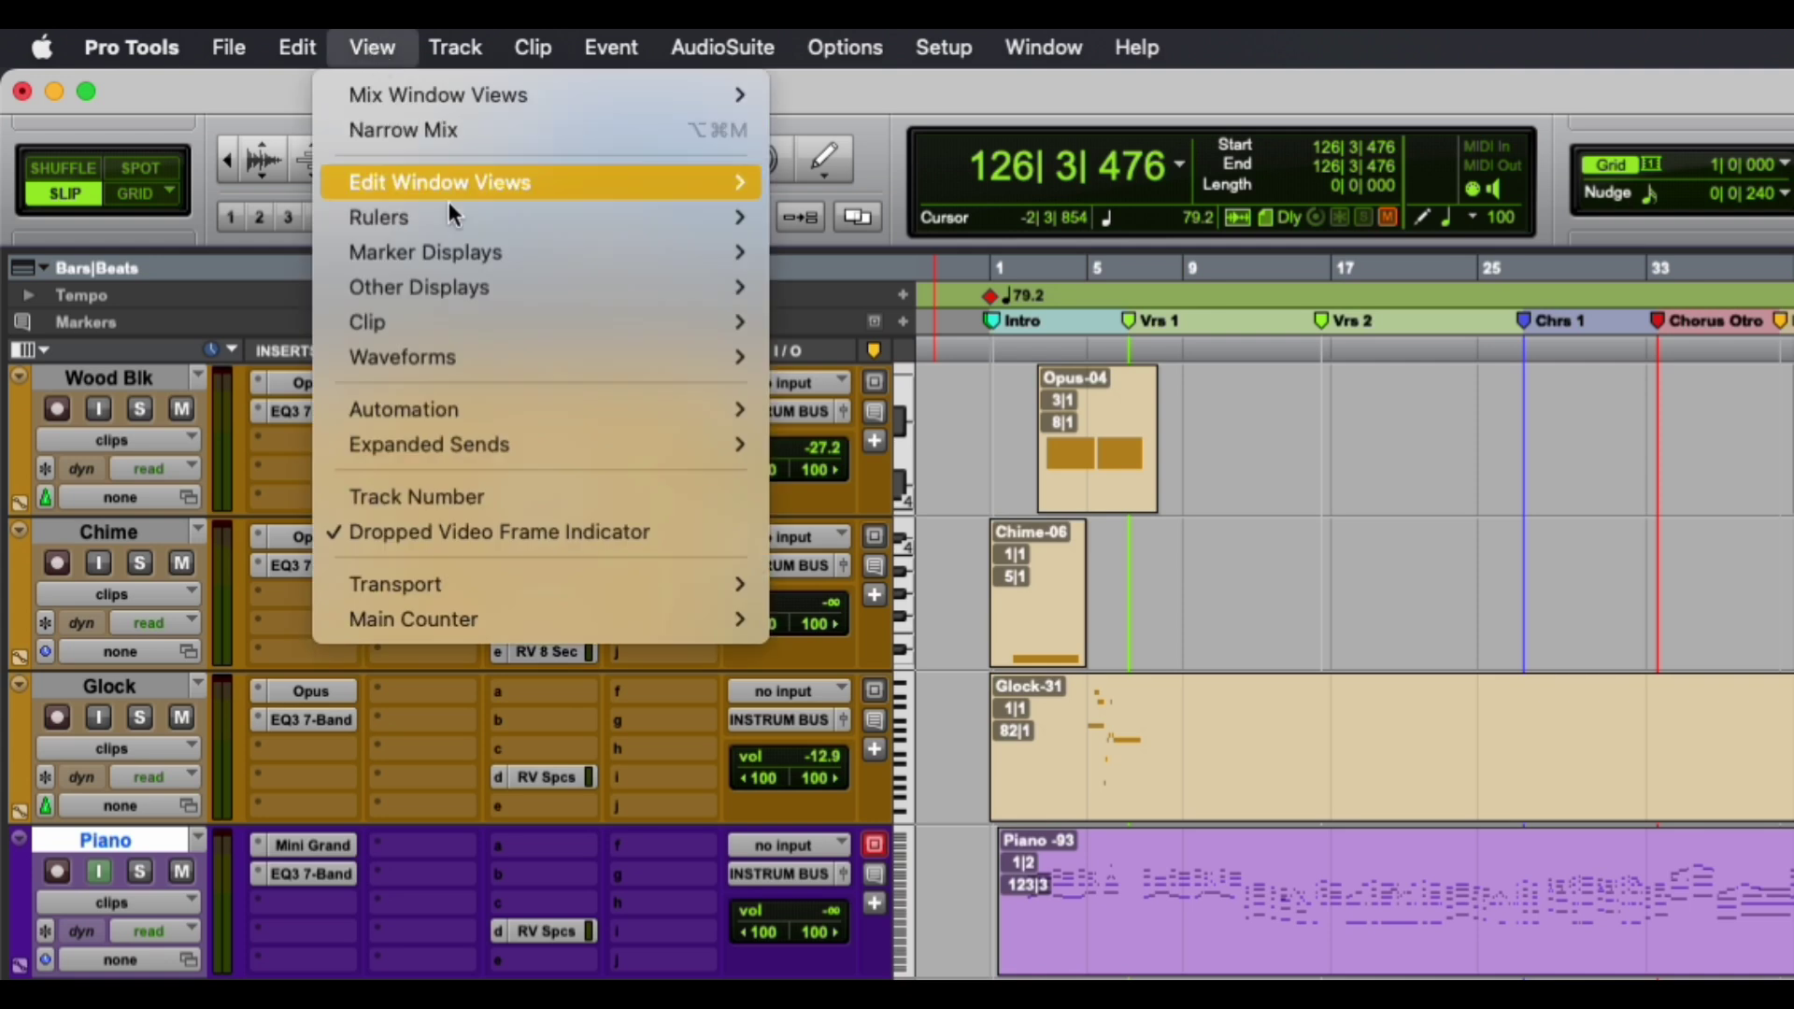
mouse_move(464, 267)
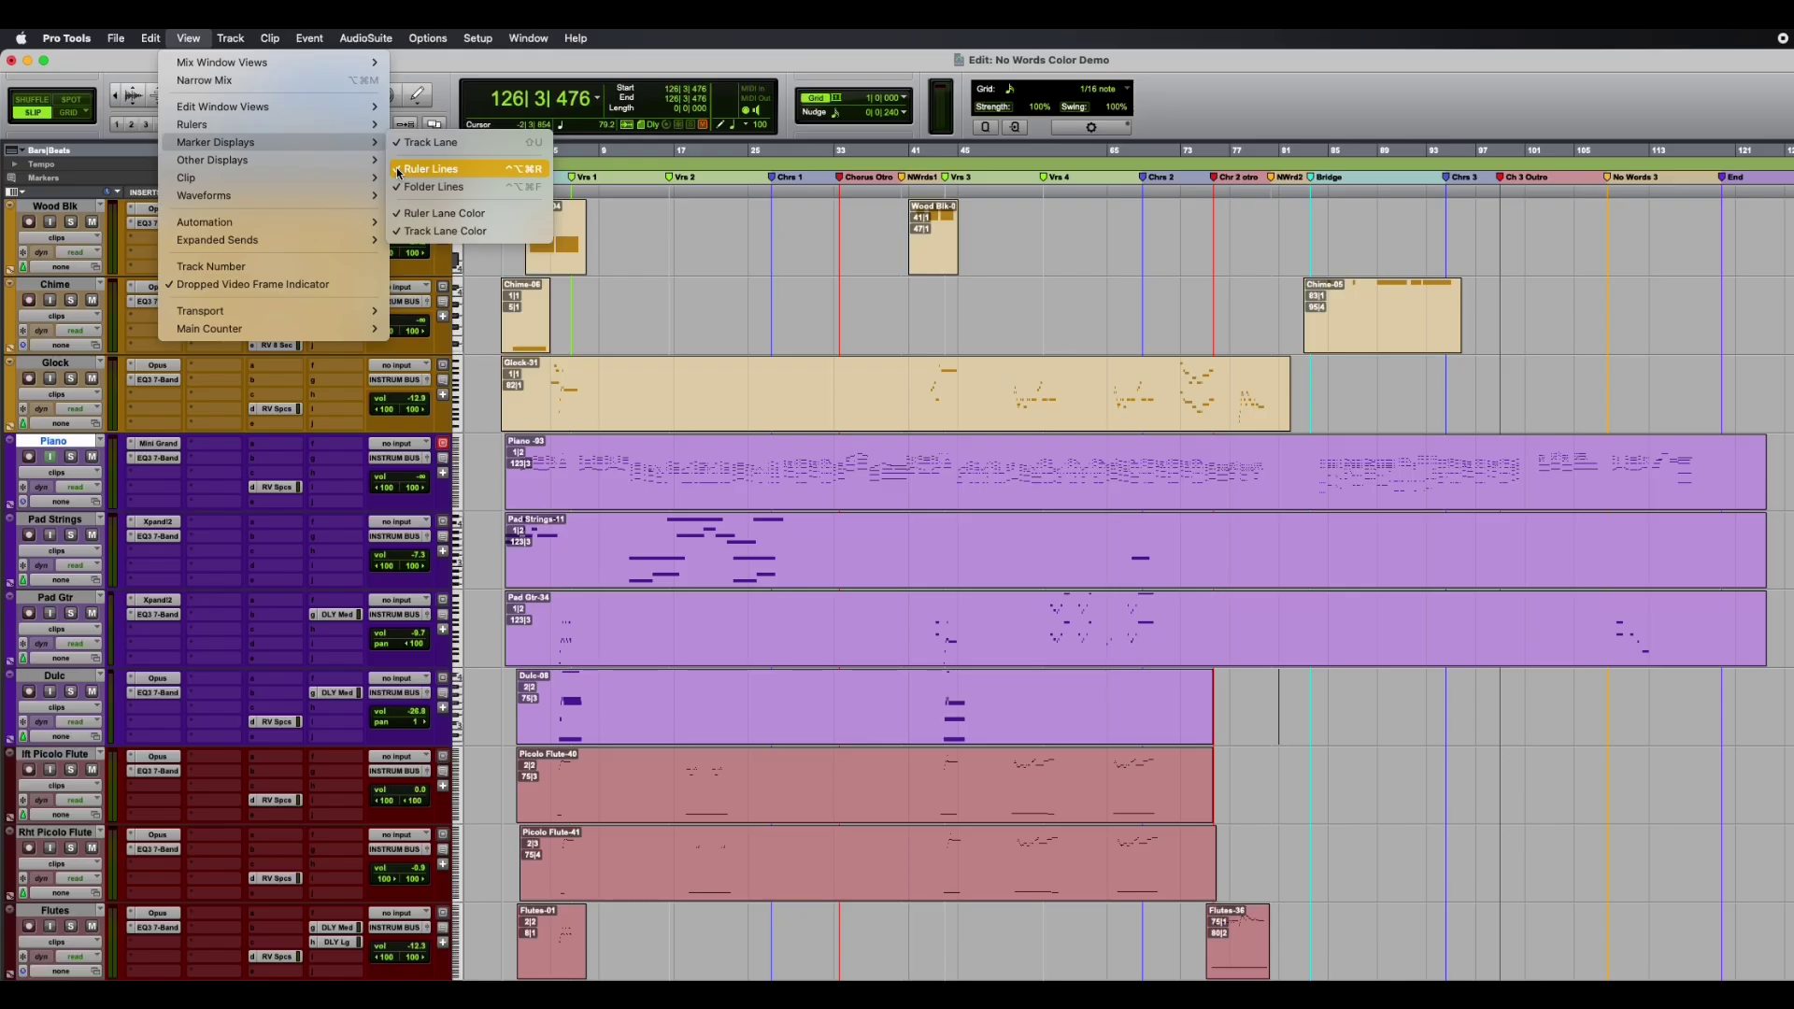
click(783, 301)
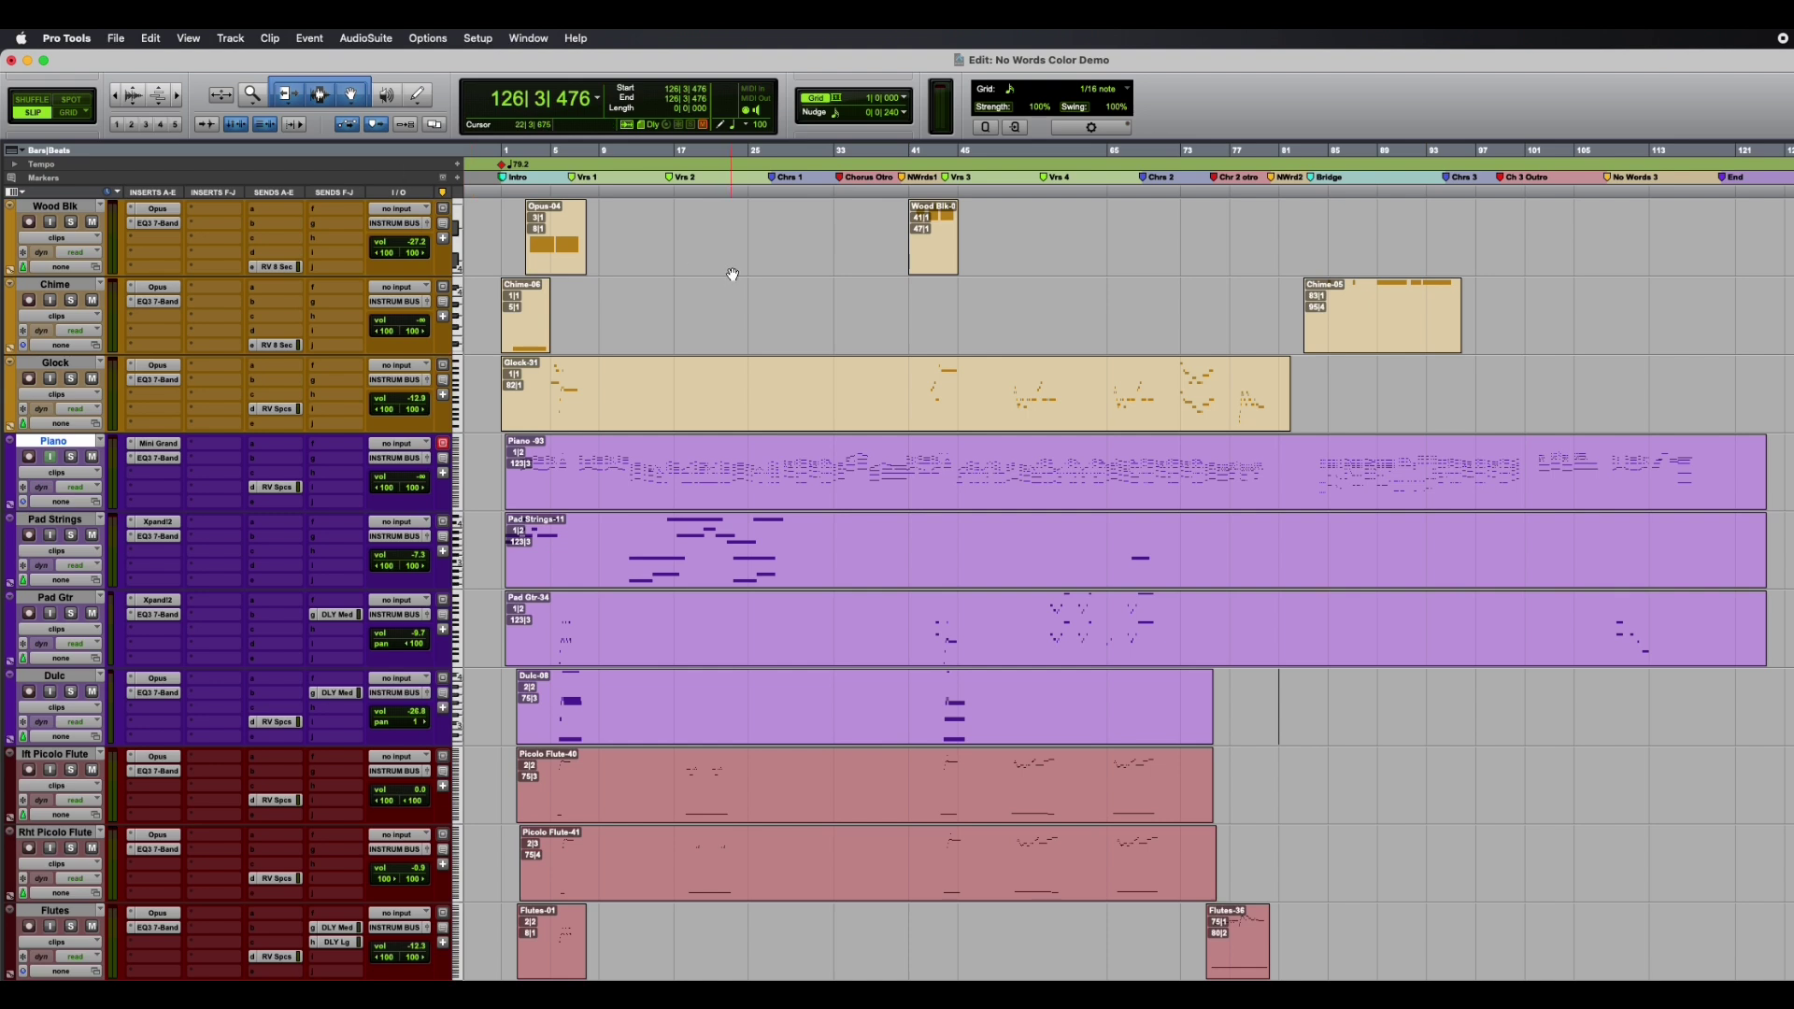
click(188, 38)
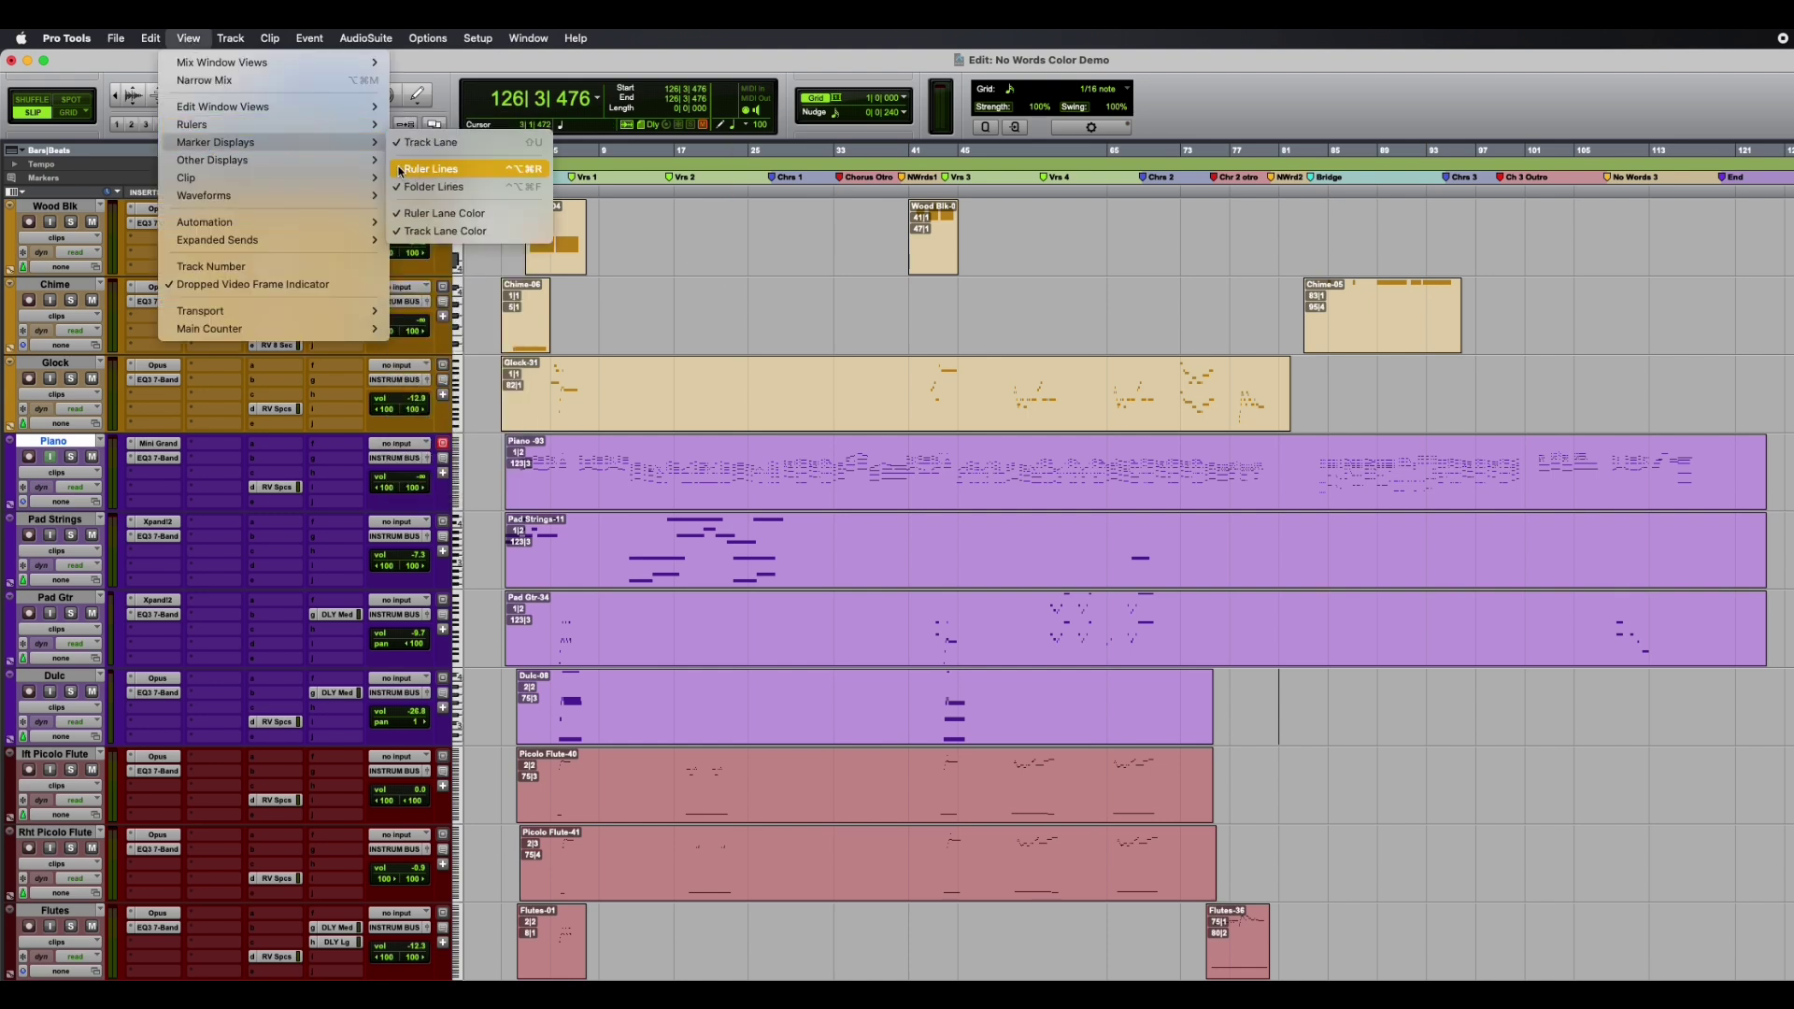
click(448, 171)
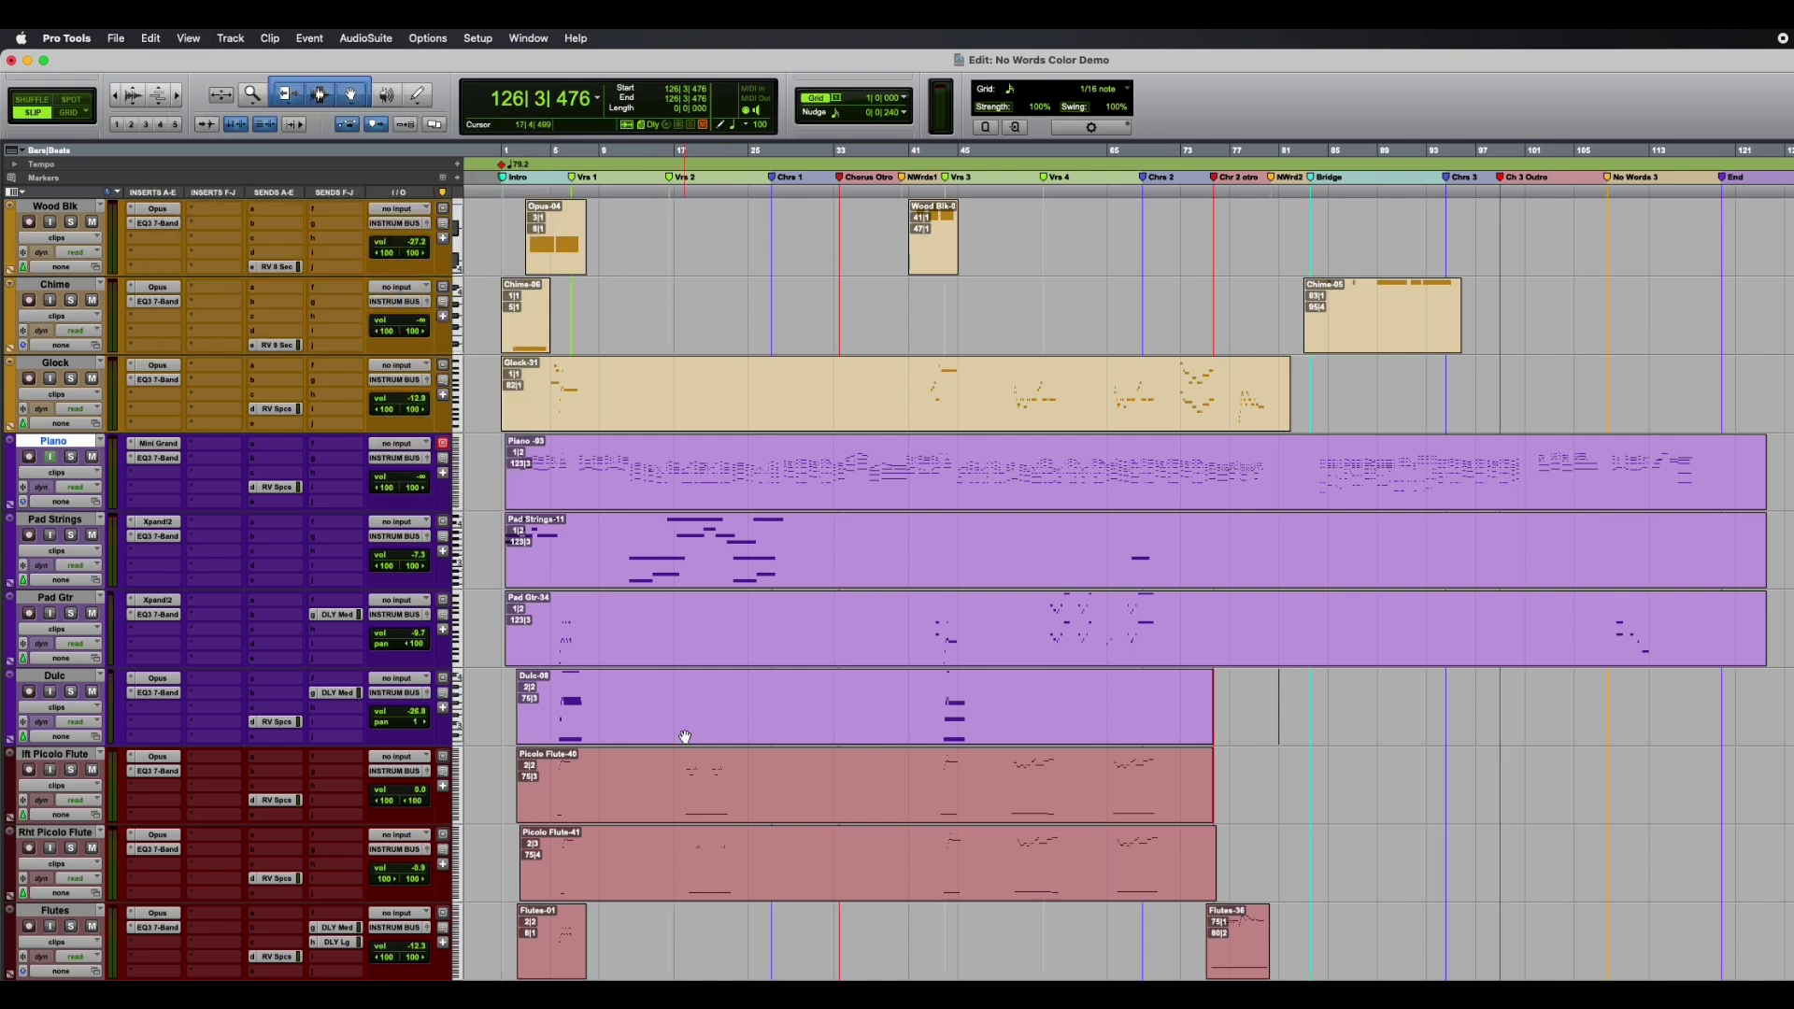
Set the Display preferences' UI Theme to Dark and confirm with OK.
click(71, 41)
click(67, 88)
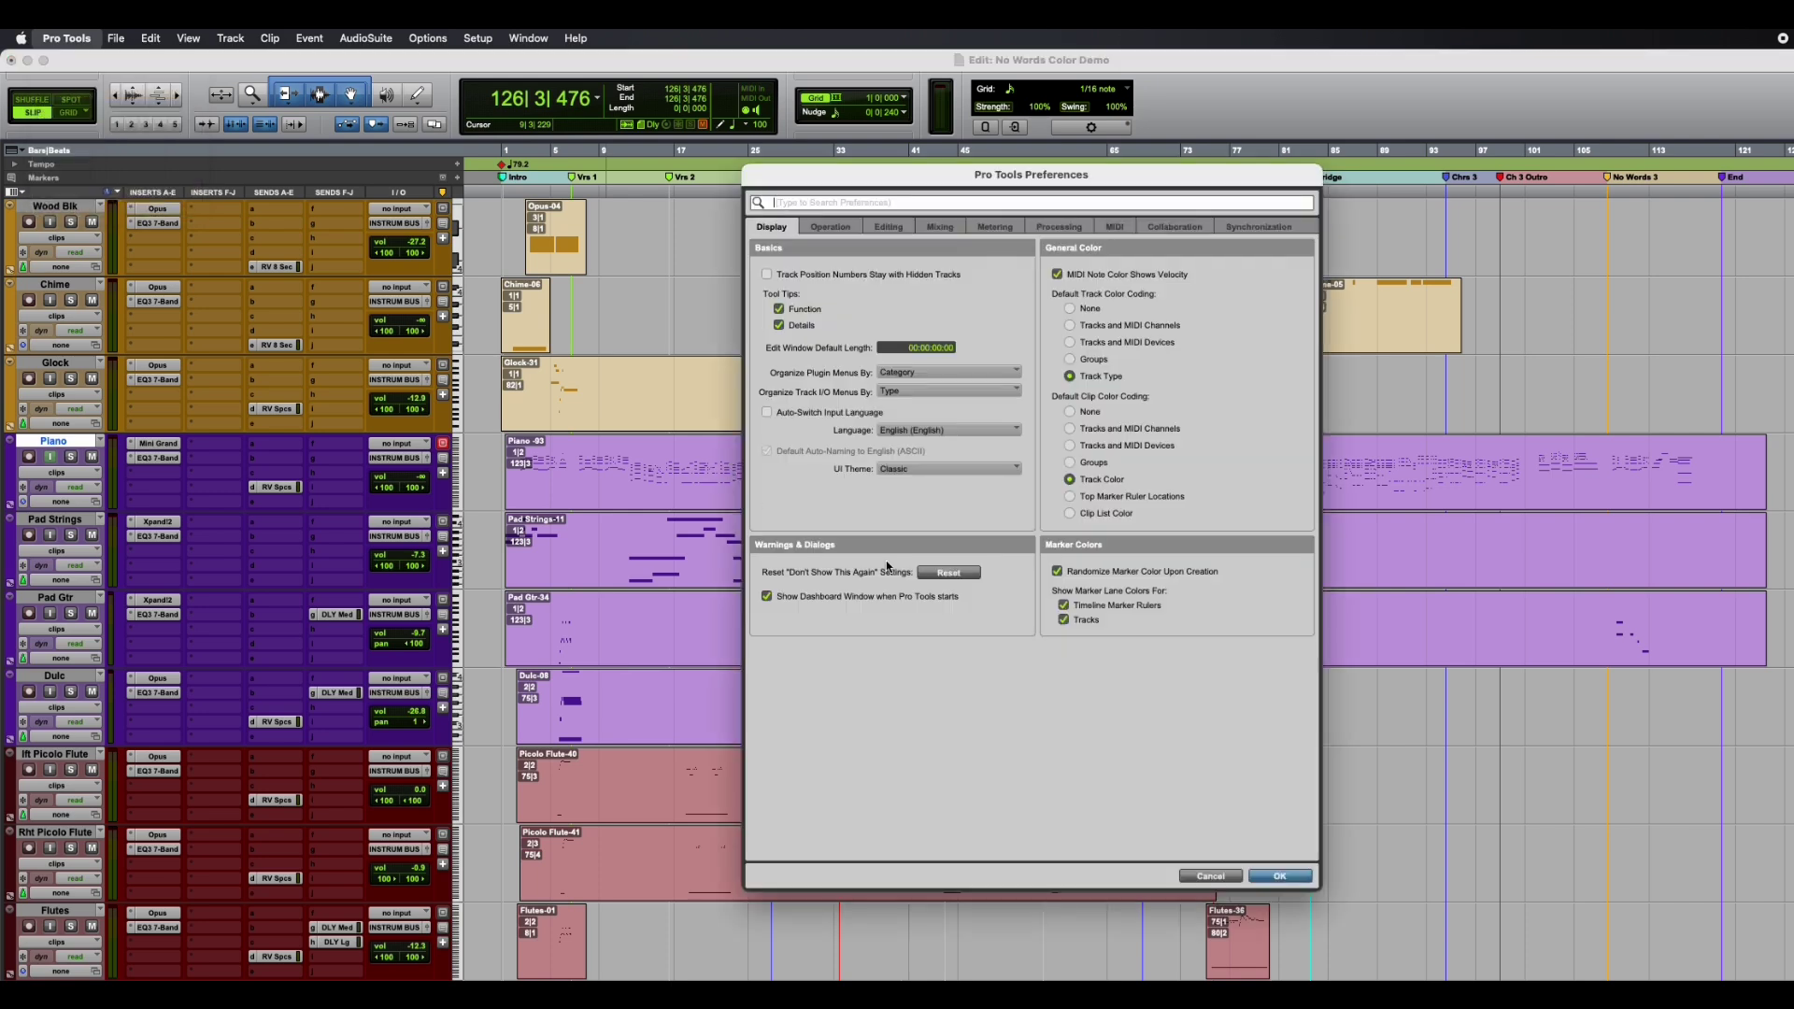
click(943, 468)
click(944, 484)
click(1280, 875)
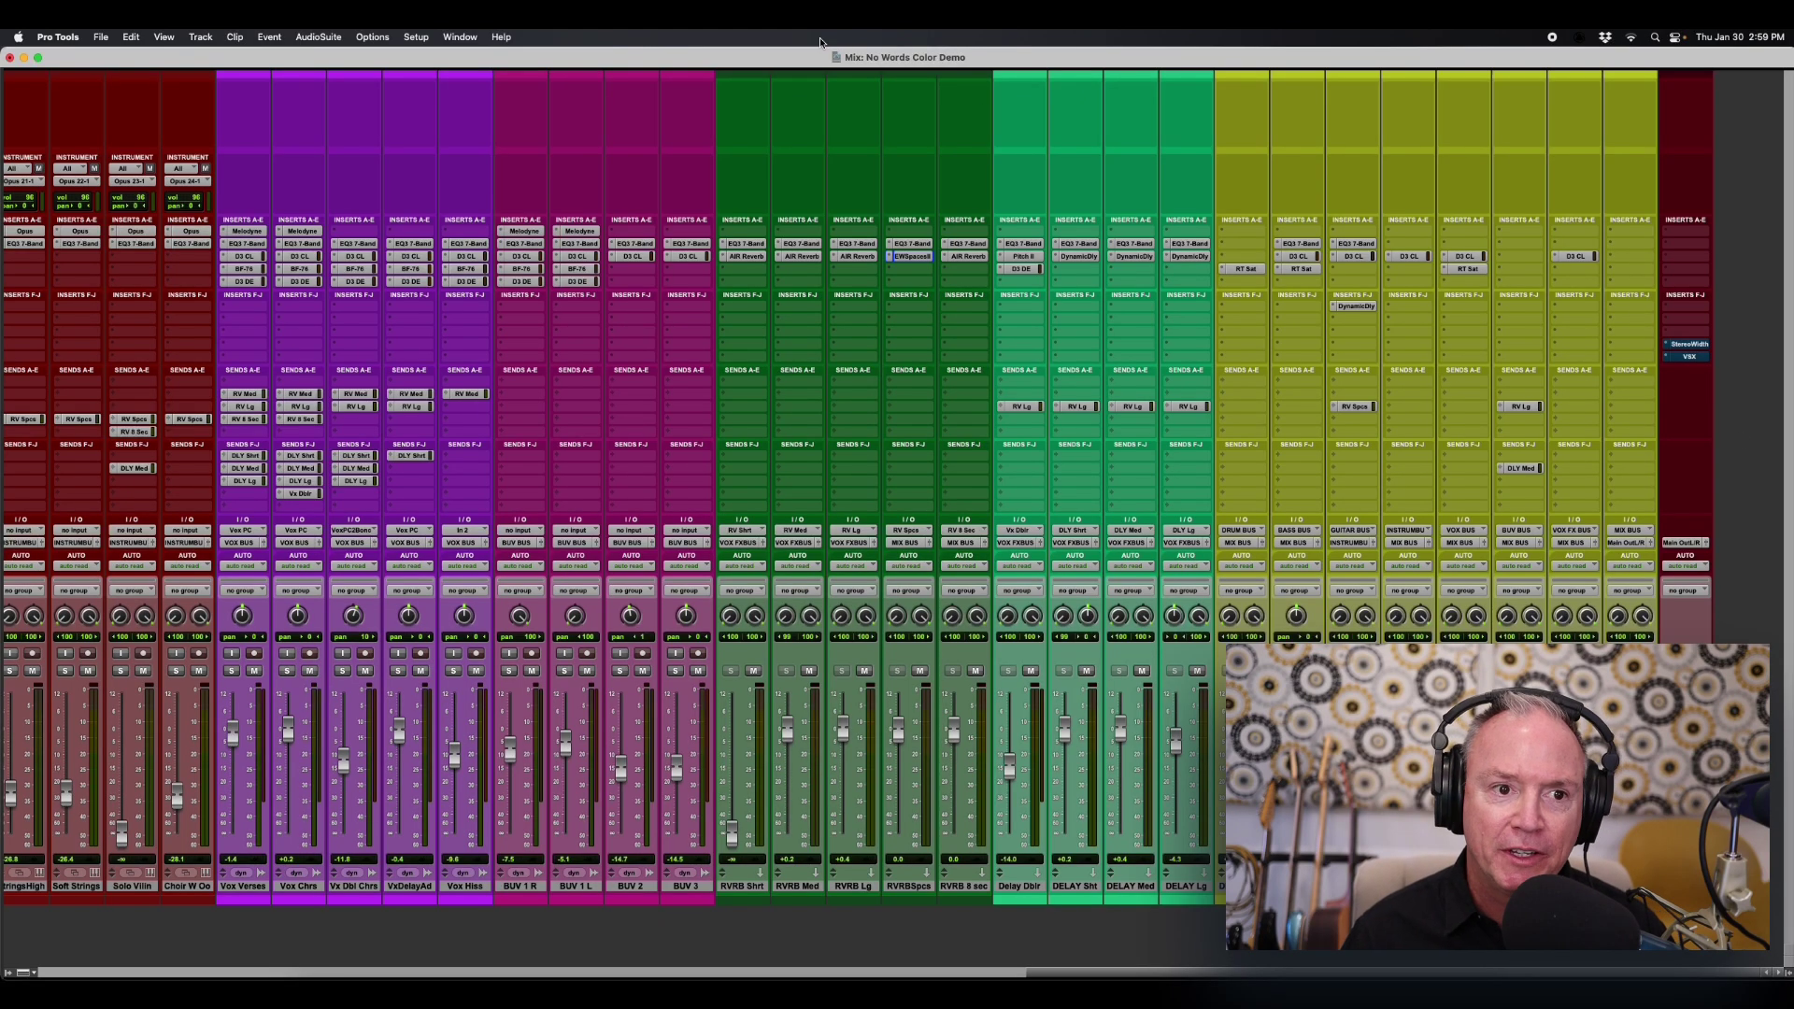
Colour the Out 1-2 path dark red on the Output page of I/O Setup.
click(415, 36)
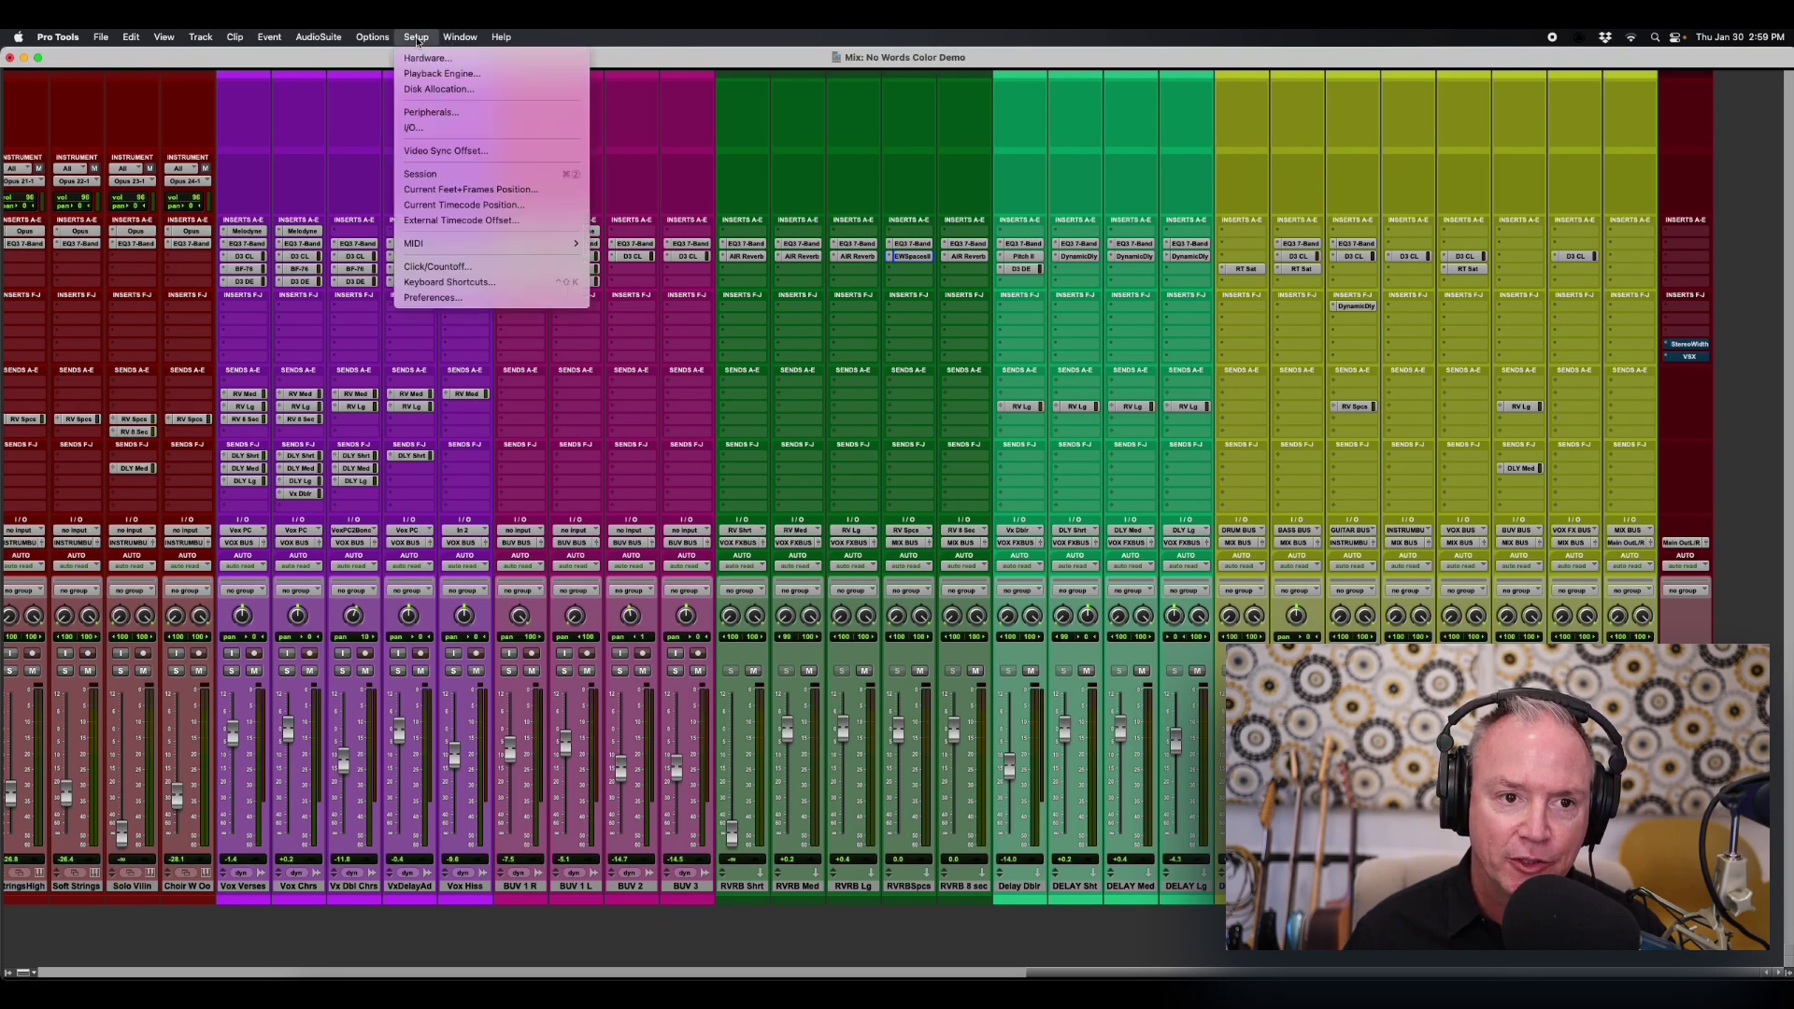
click(427, 128)
click(597, 226)
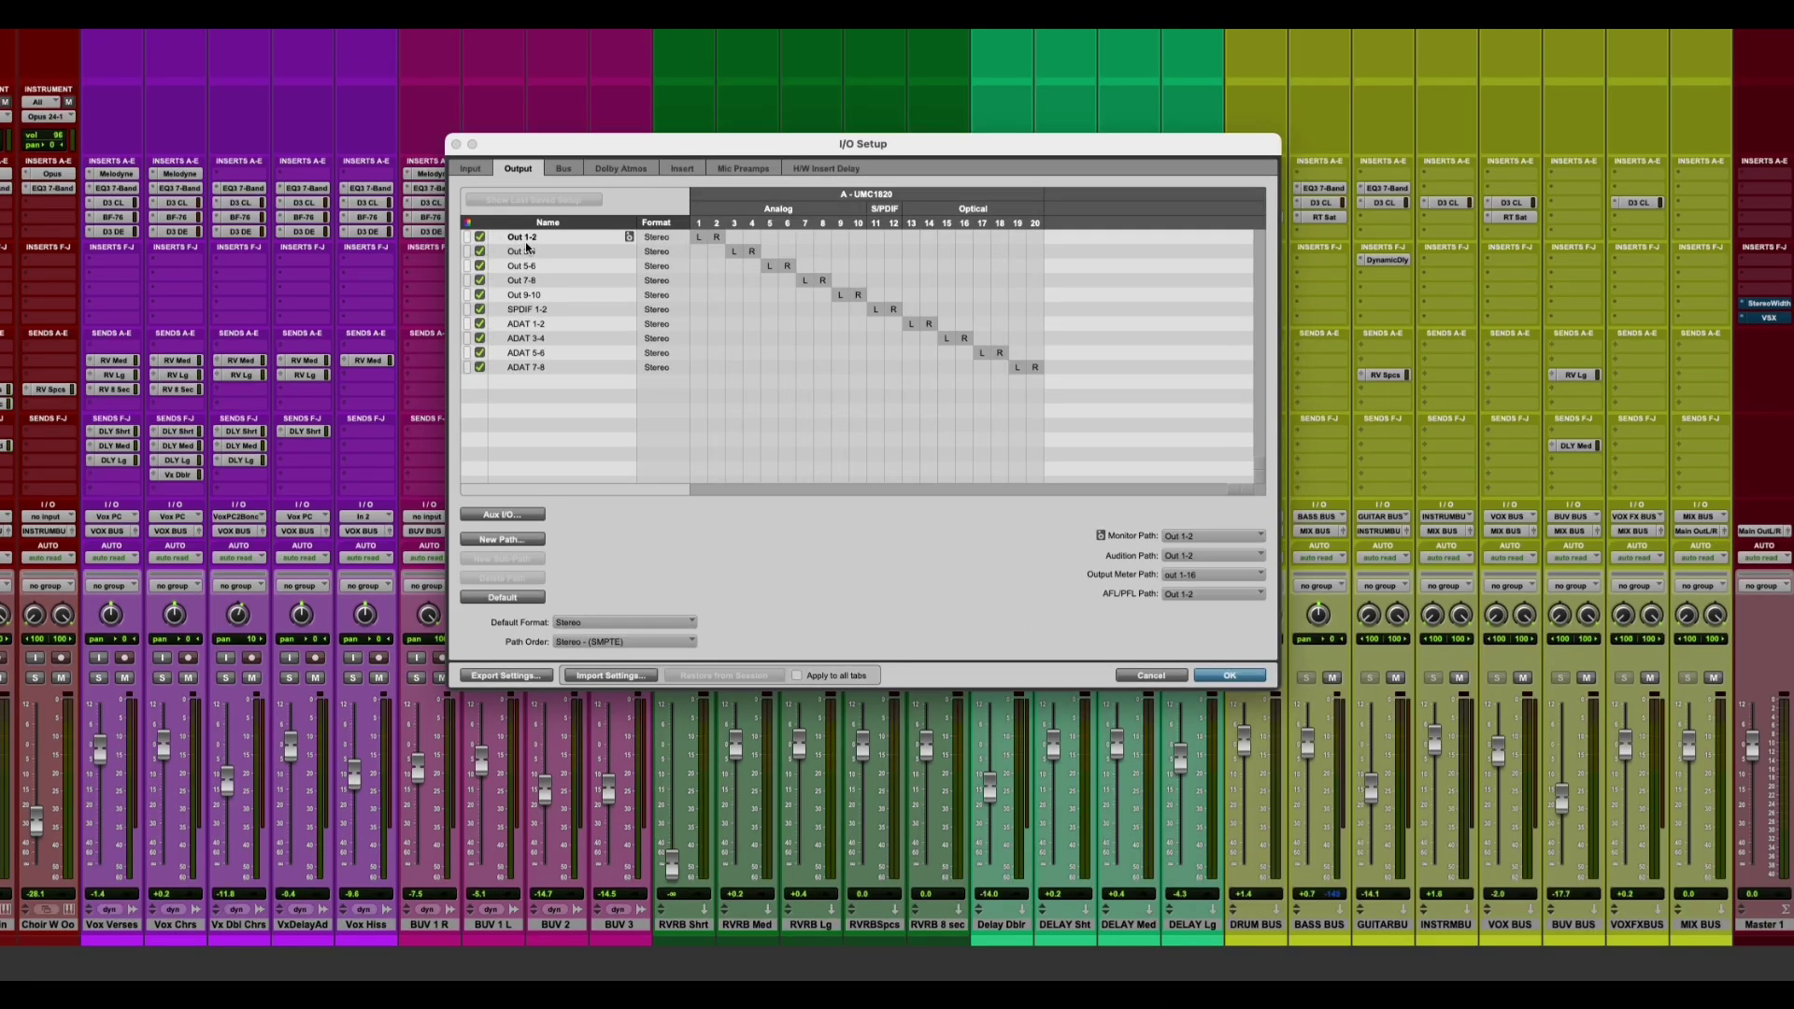
click(469, 238)
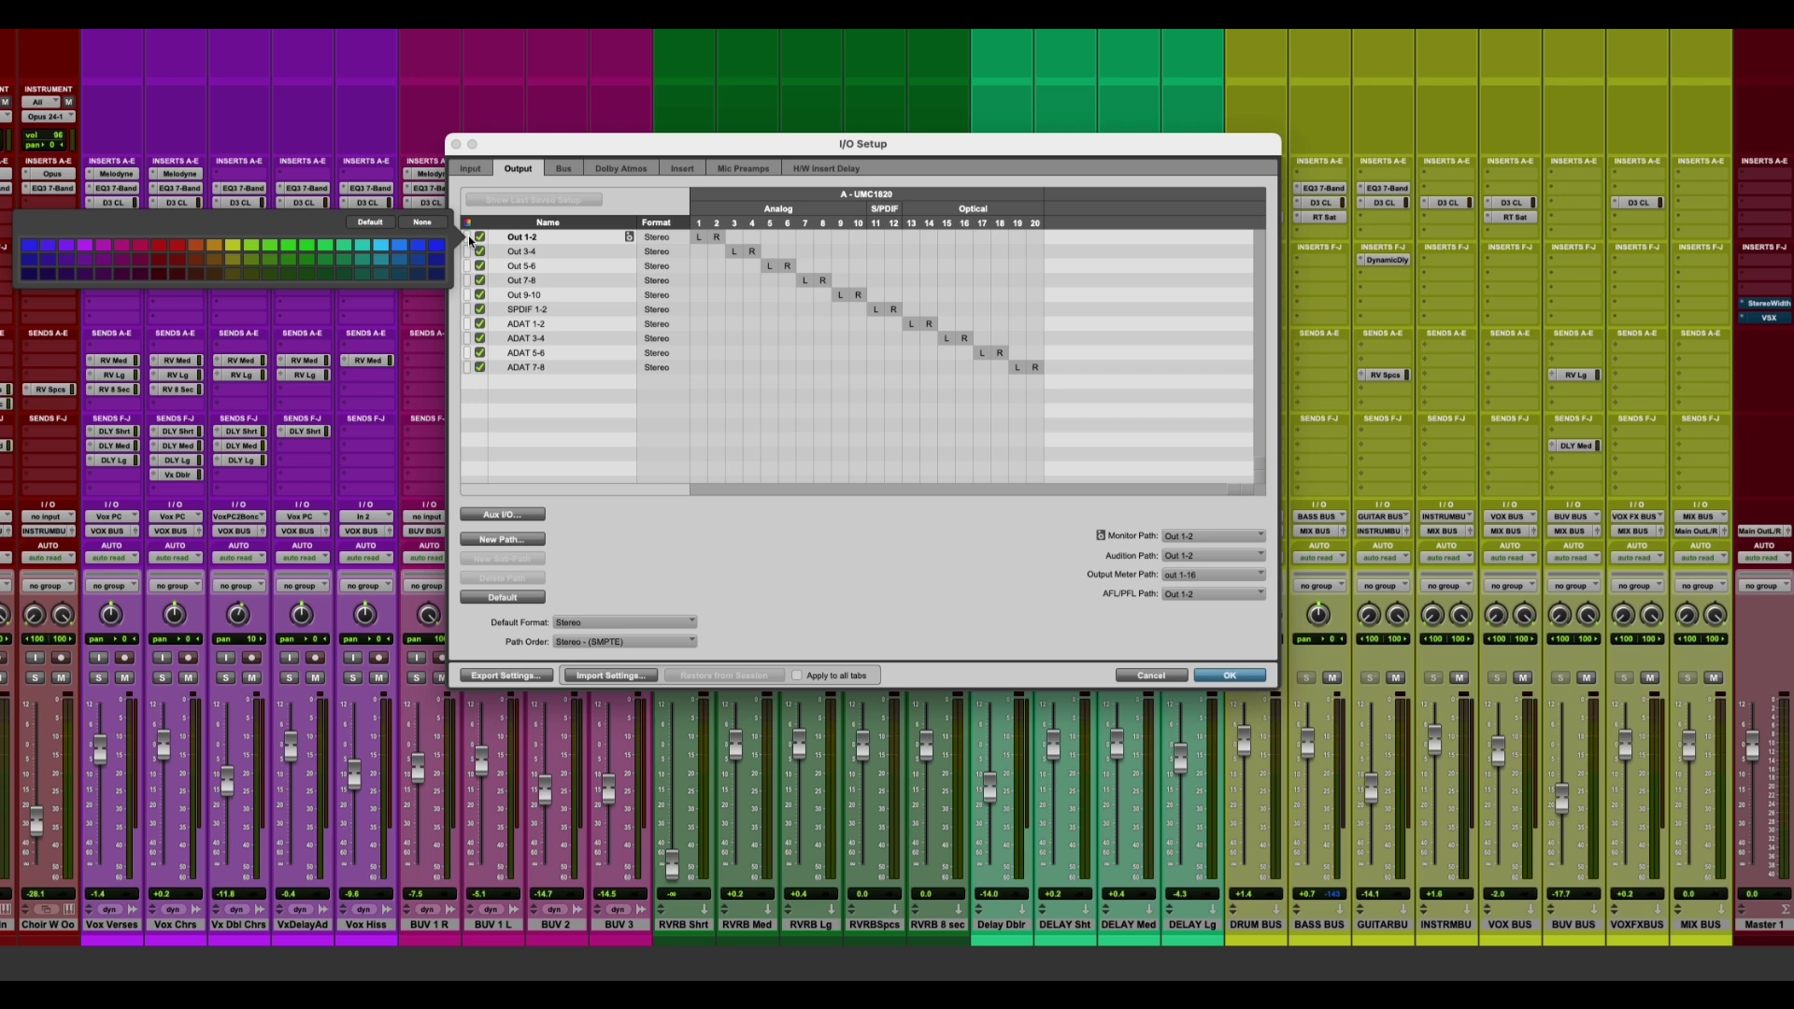
click(157, 275)
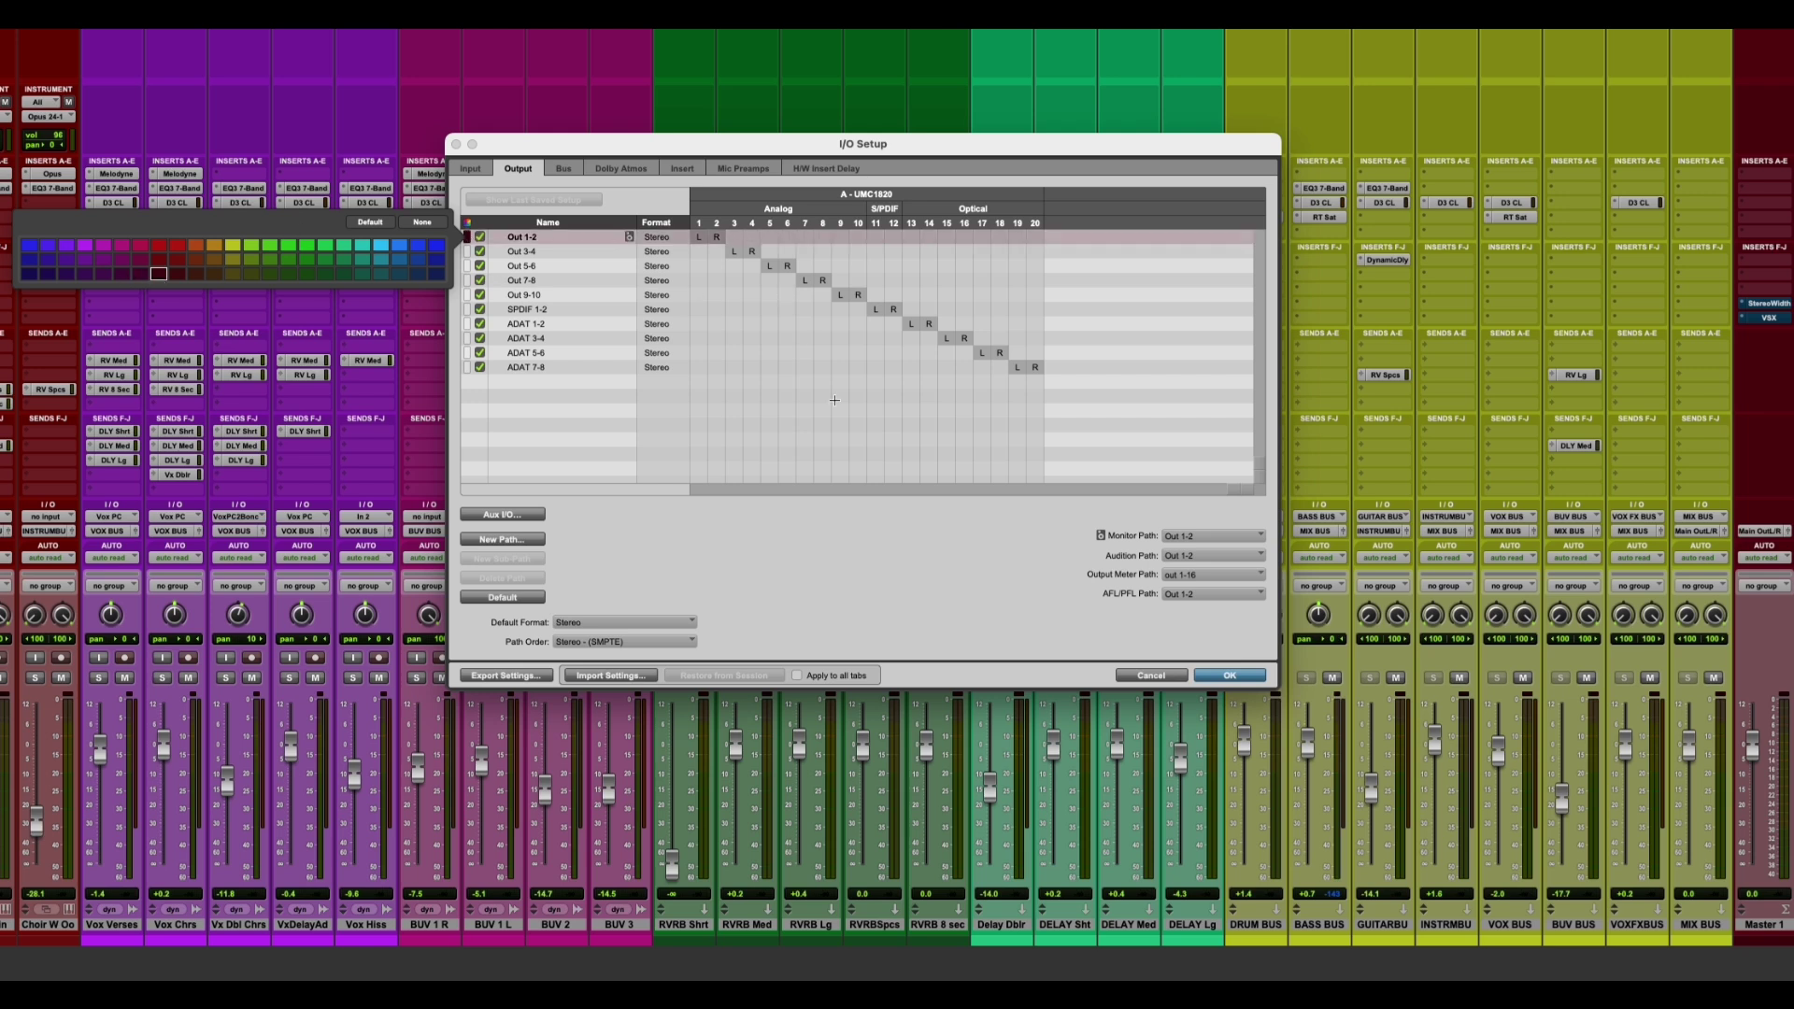
click(875, 571)
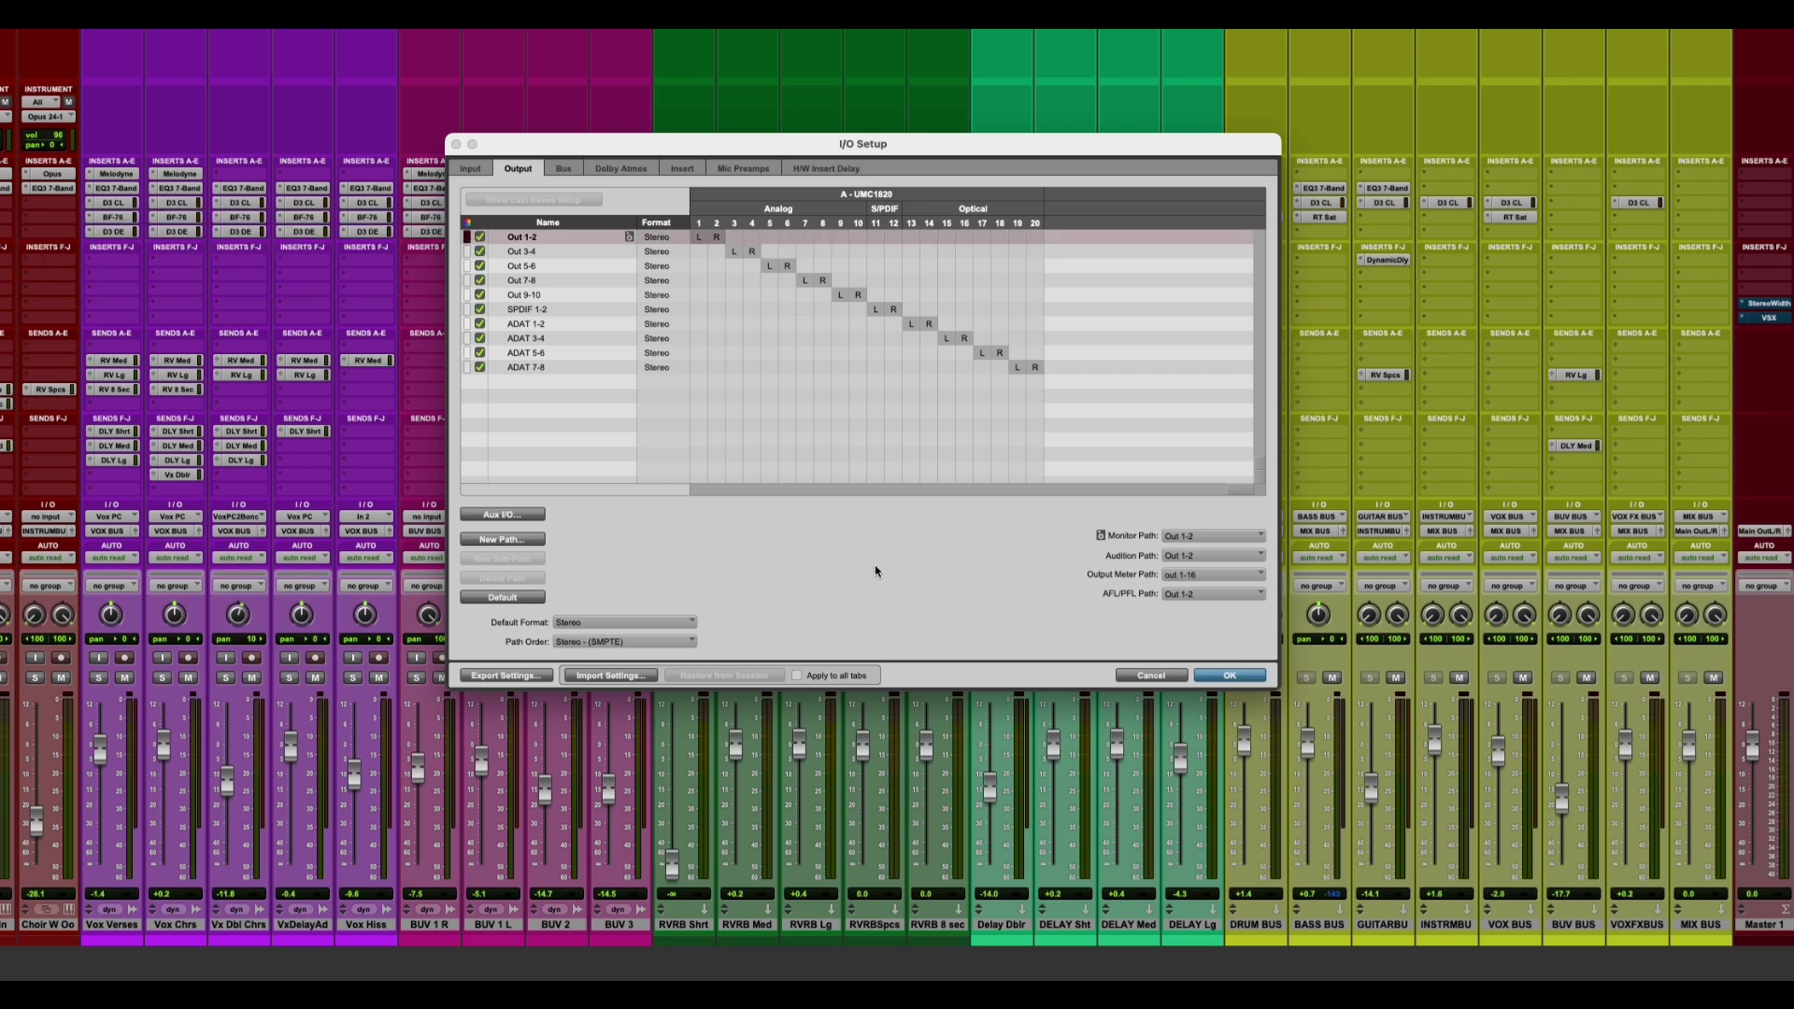
click(1232, 675)
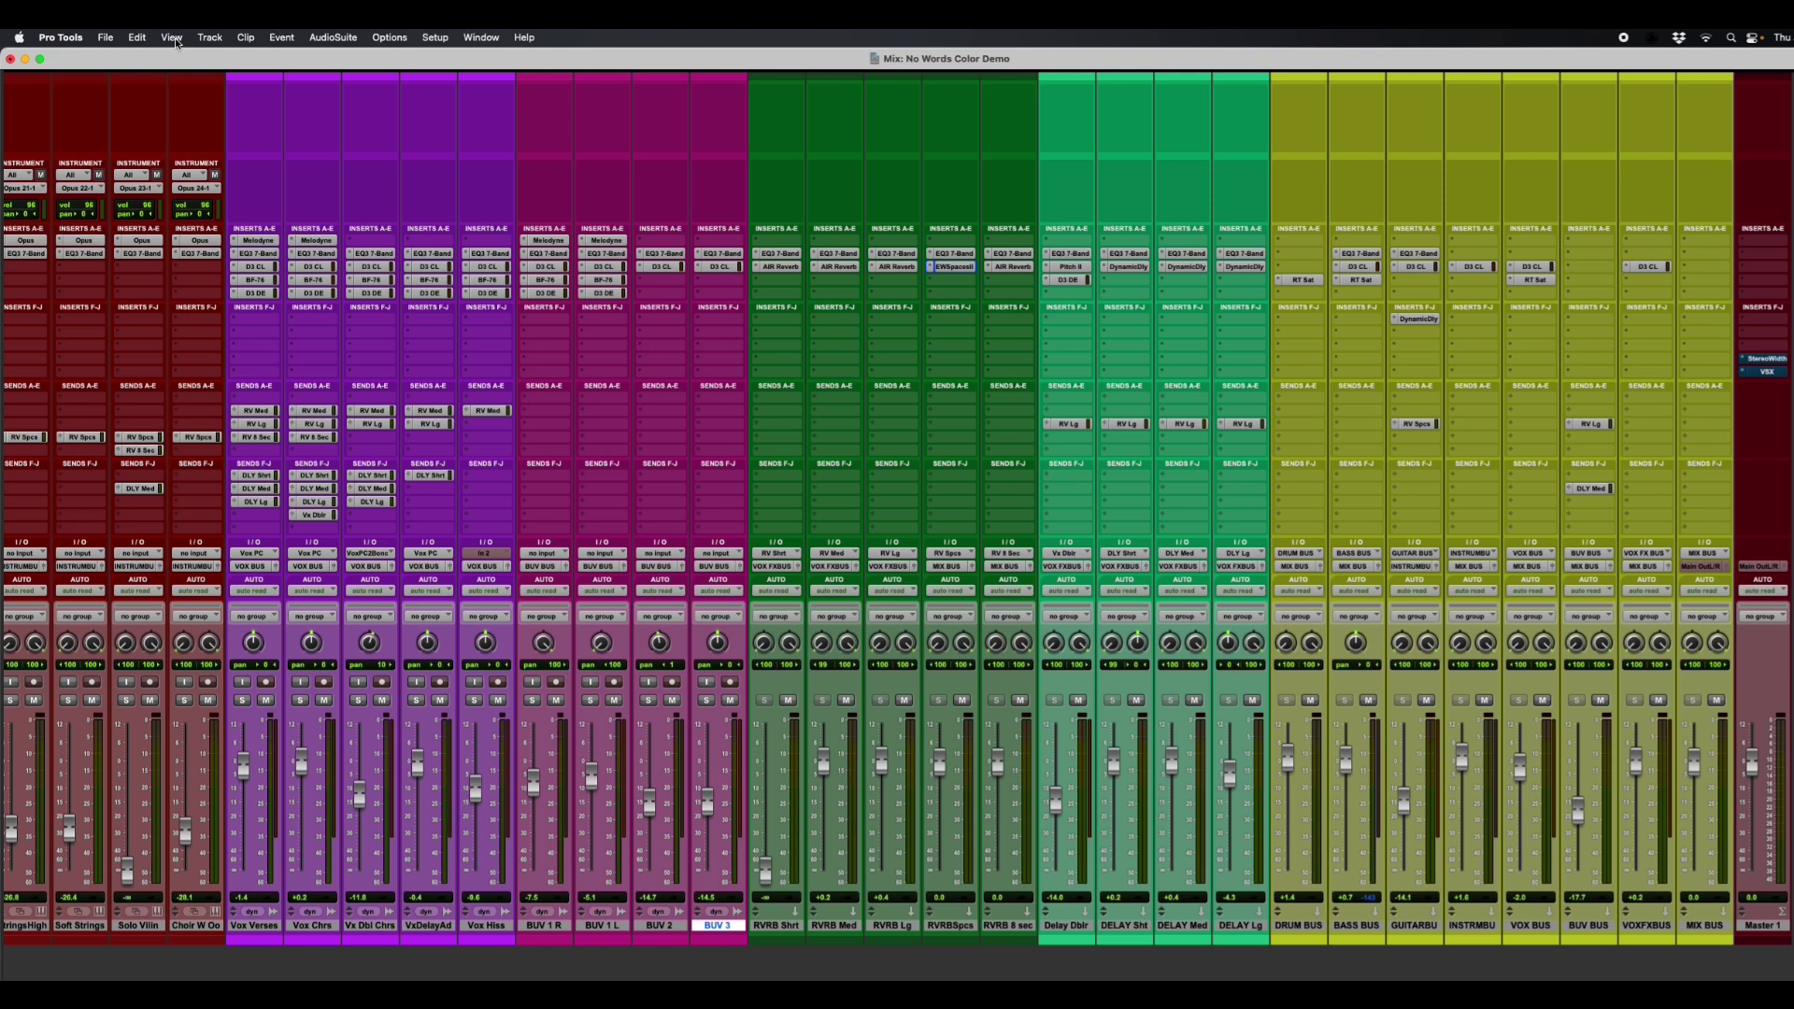
Create one new mono audio track, Audio 1, placed right after BUV 3.
click(209, 38)
click(211, 64)
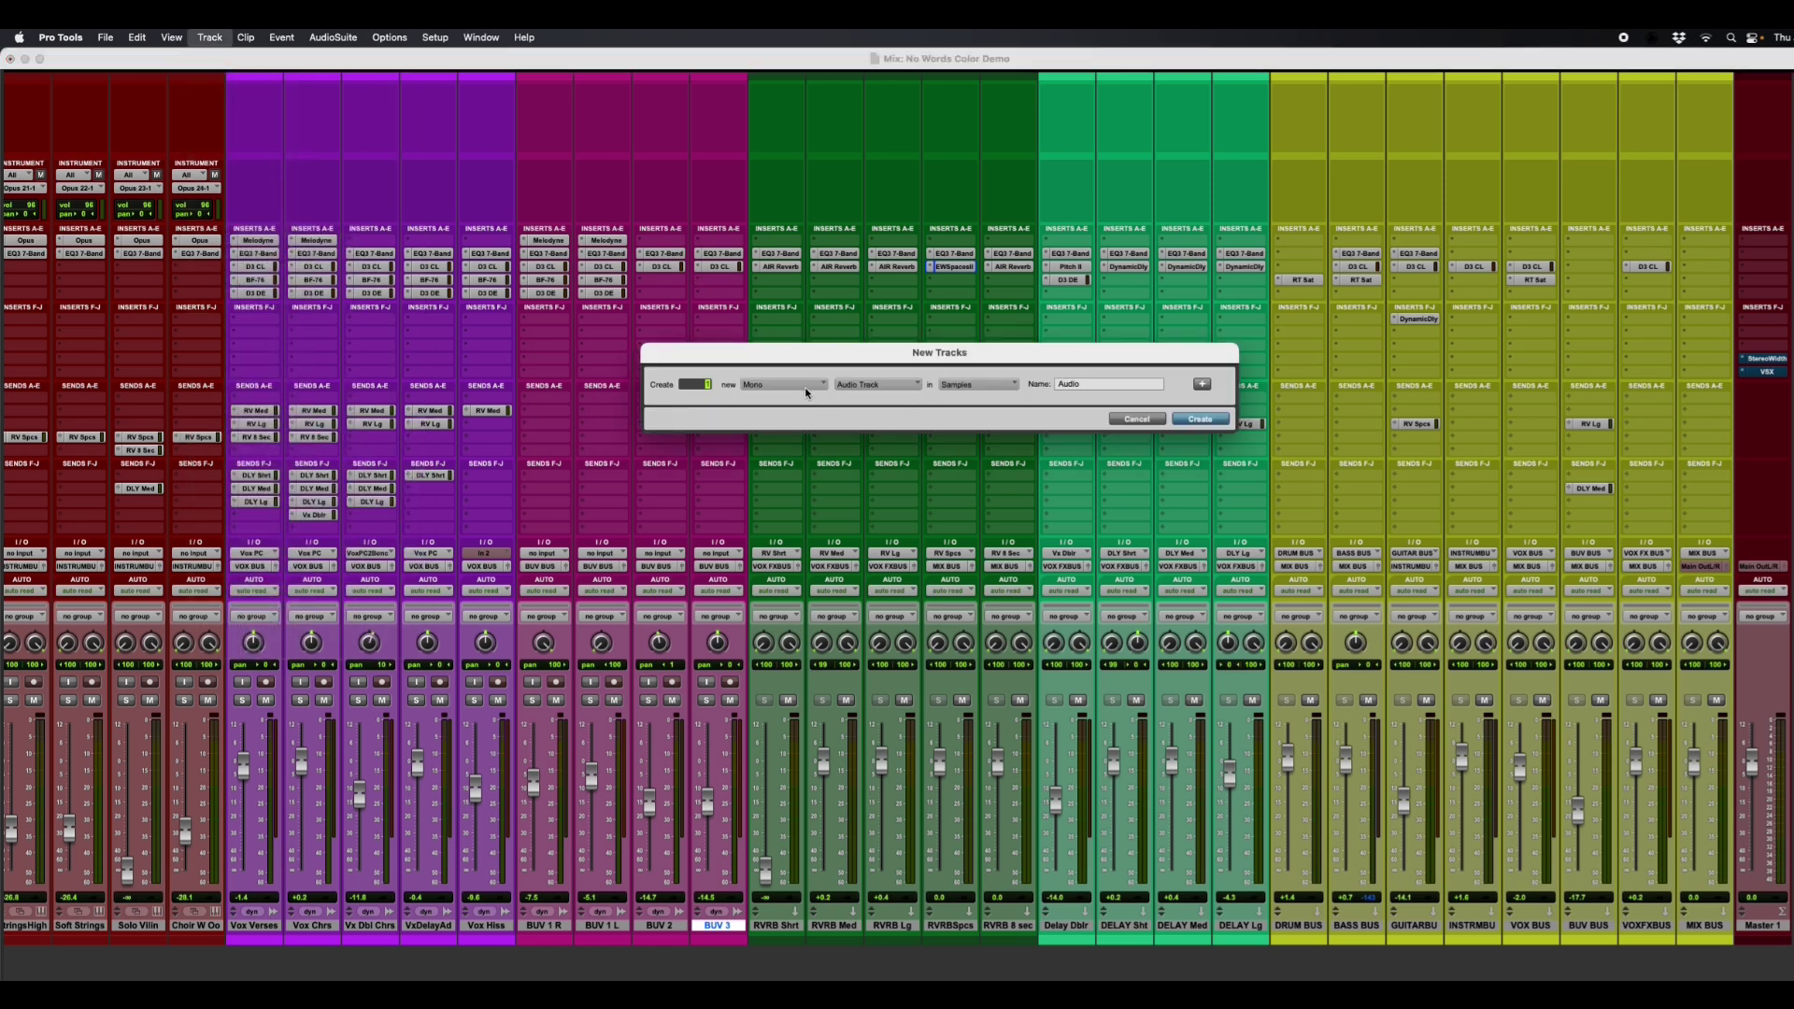
click(1195, 420)
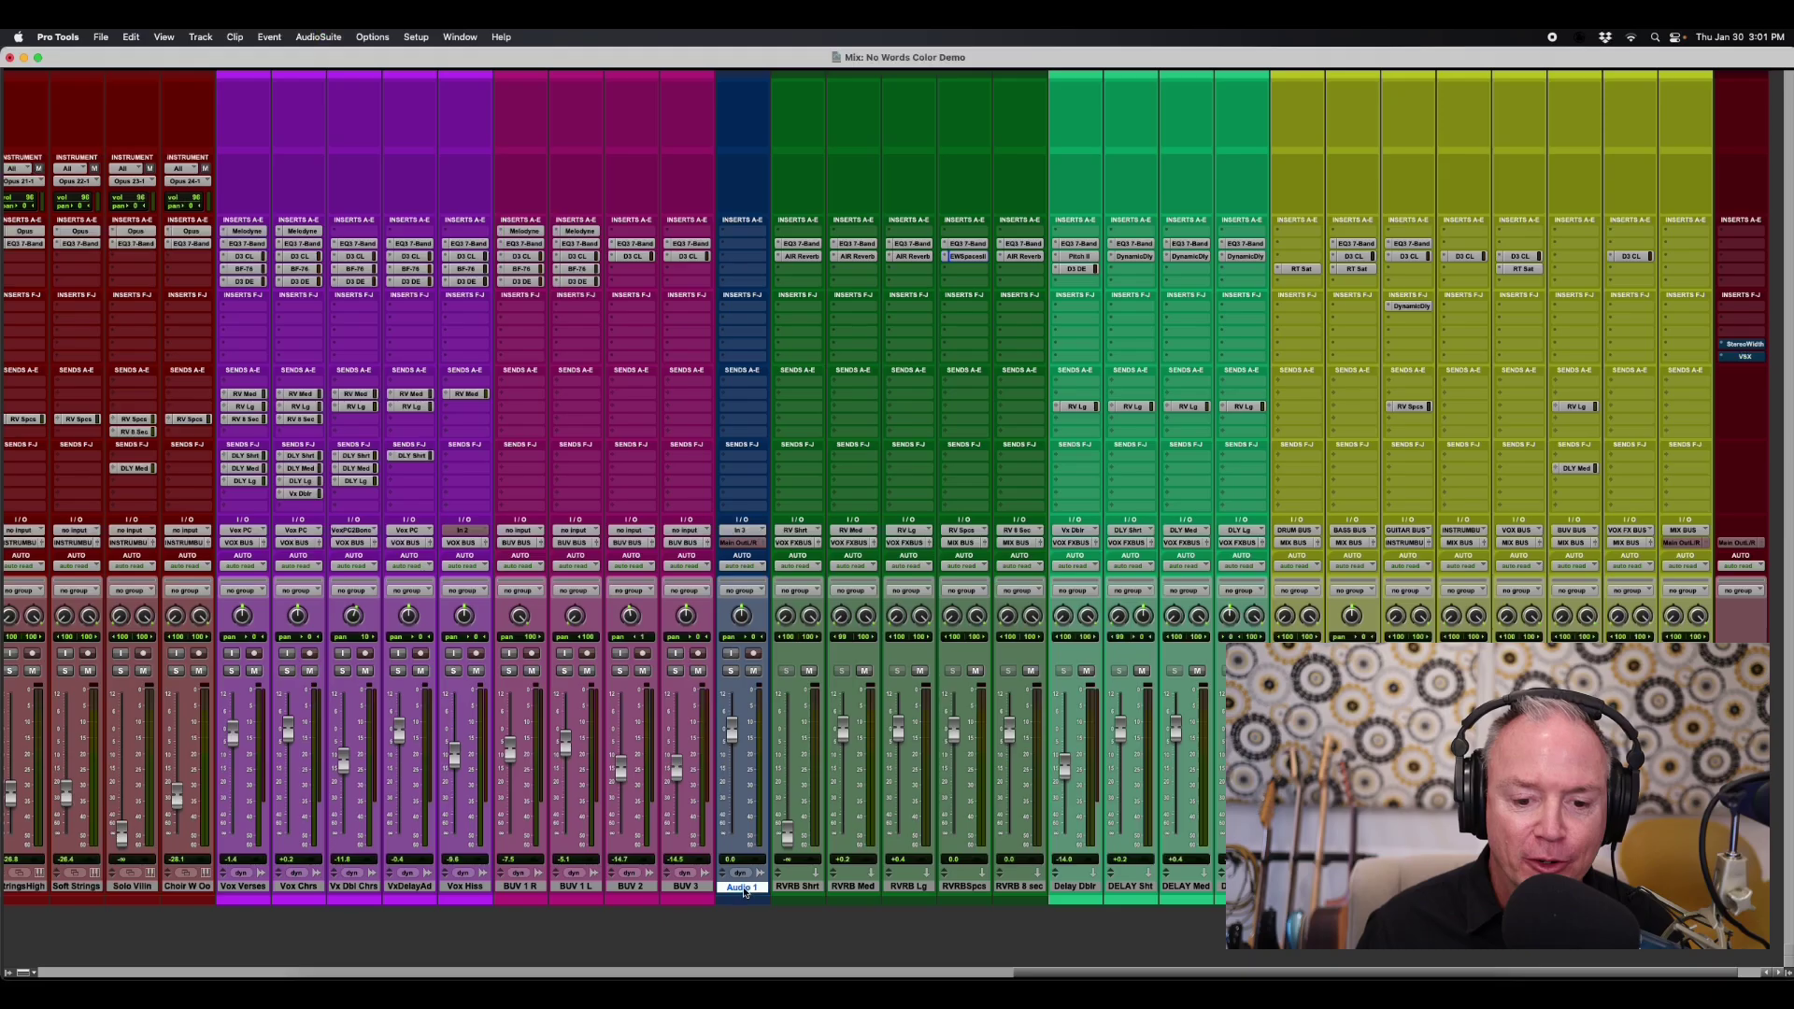
Colour the Audio 1 track magenta from the Color Palette to match the BUV tracks.
click(460, 38)
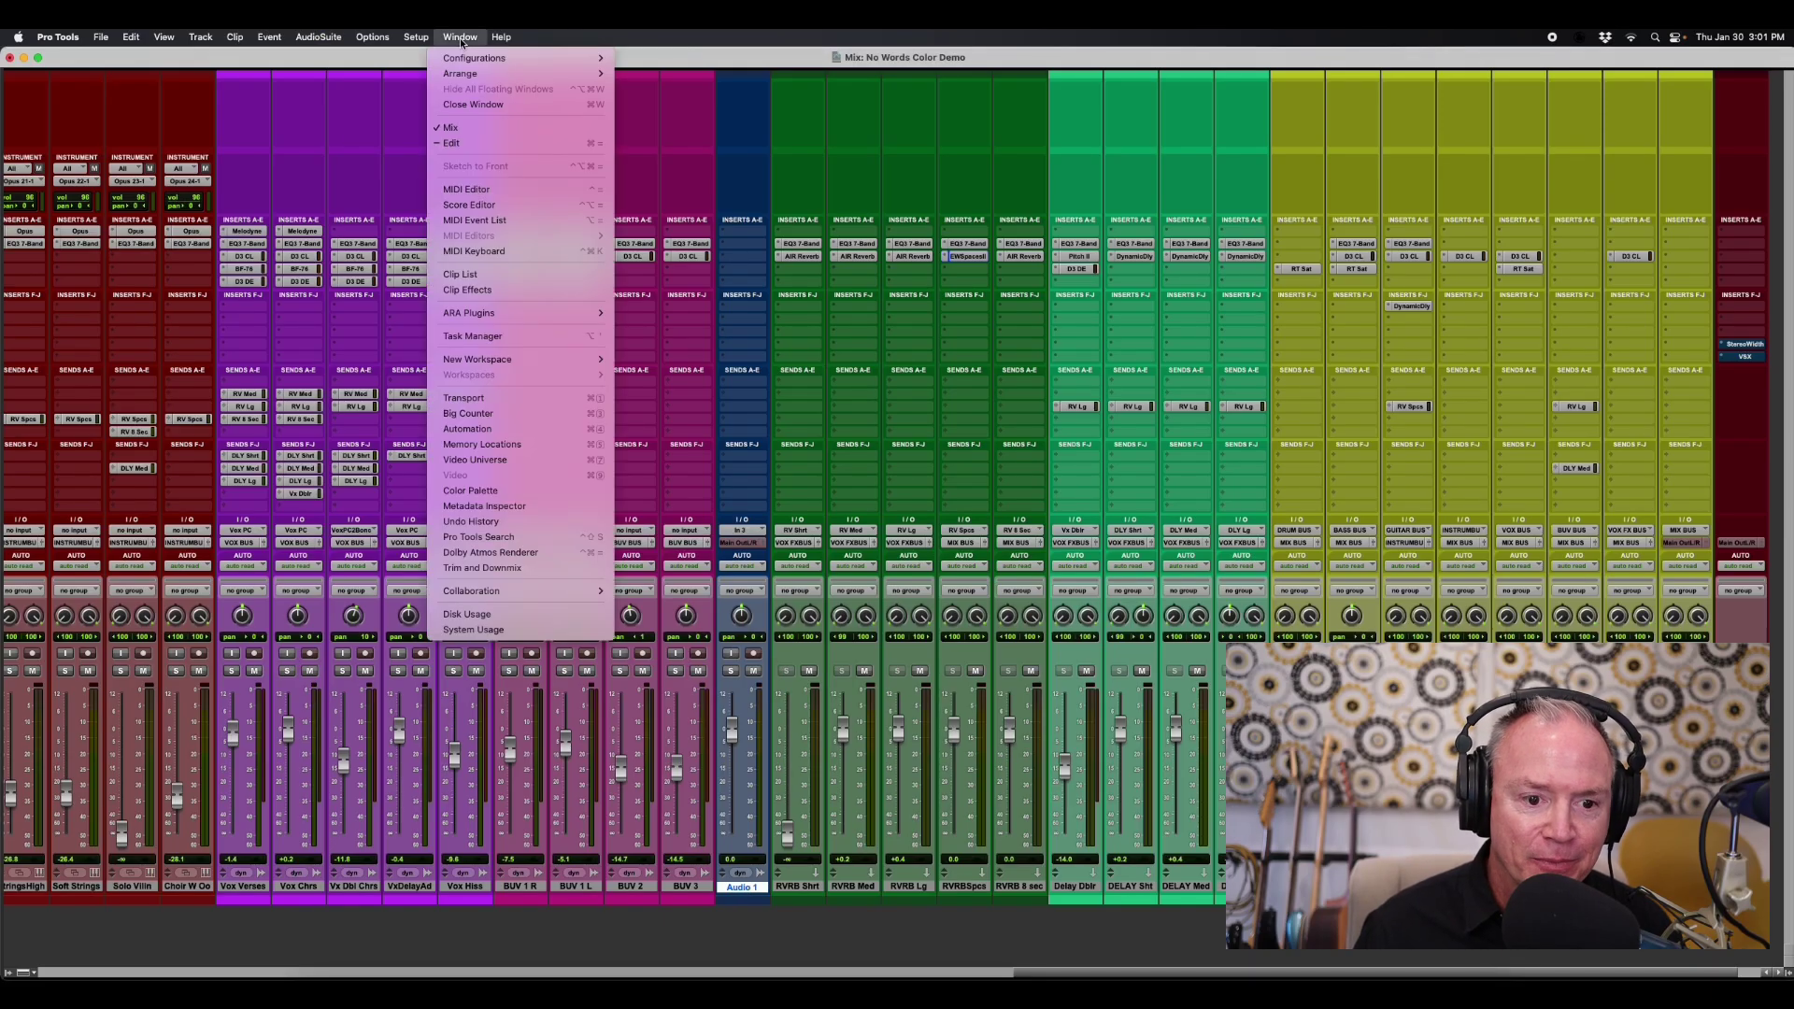
click(483, 493)
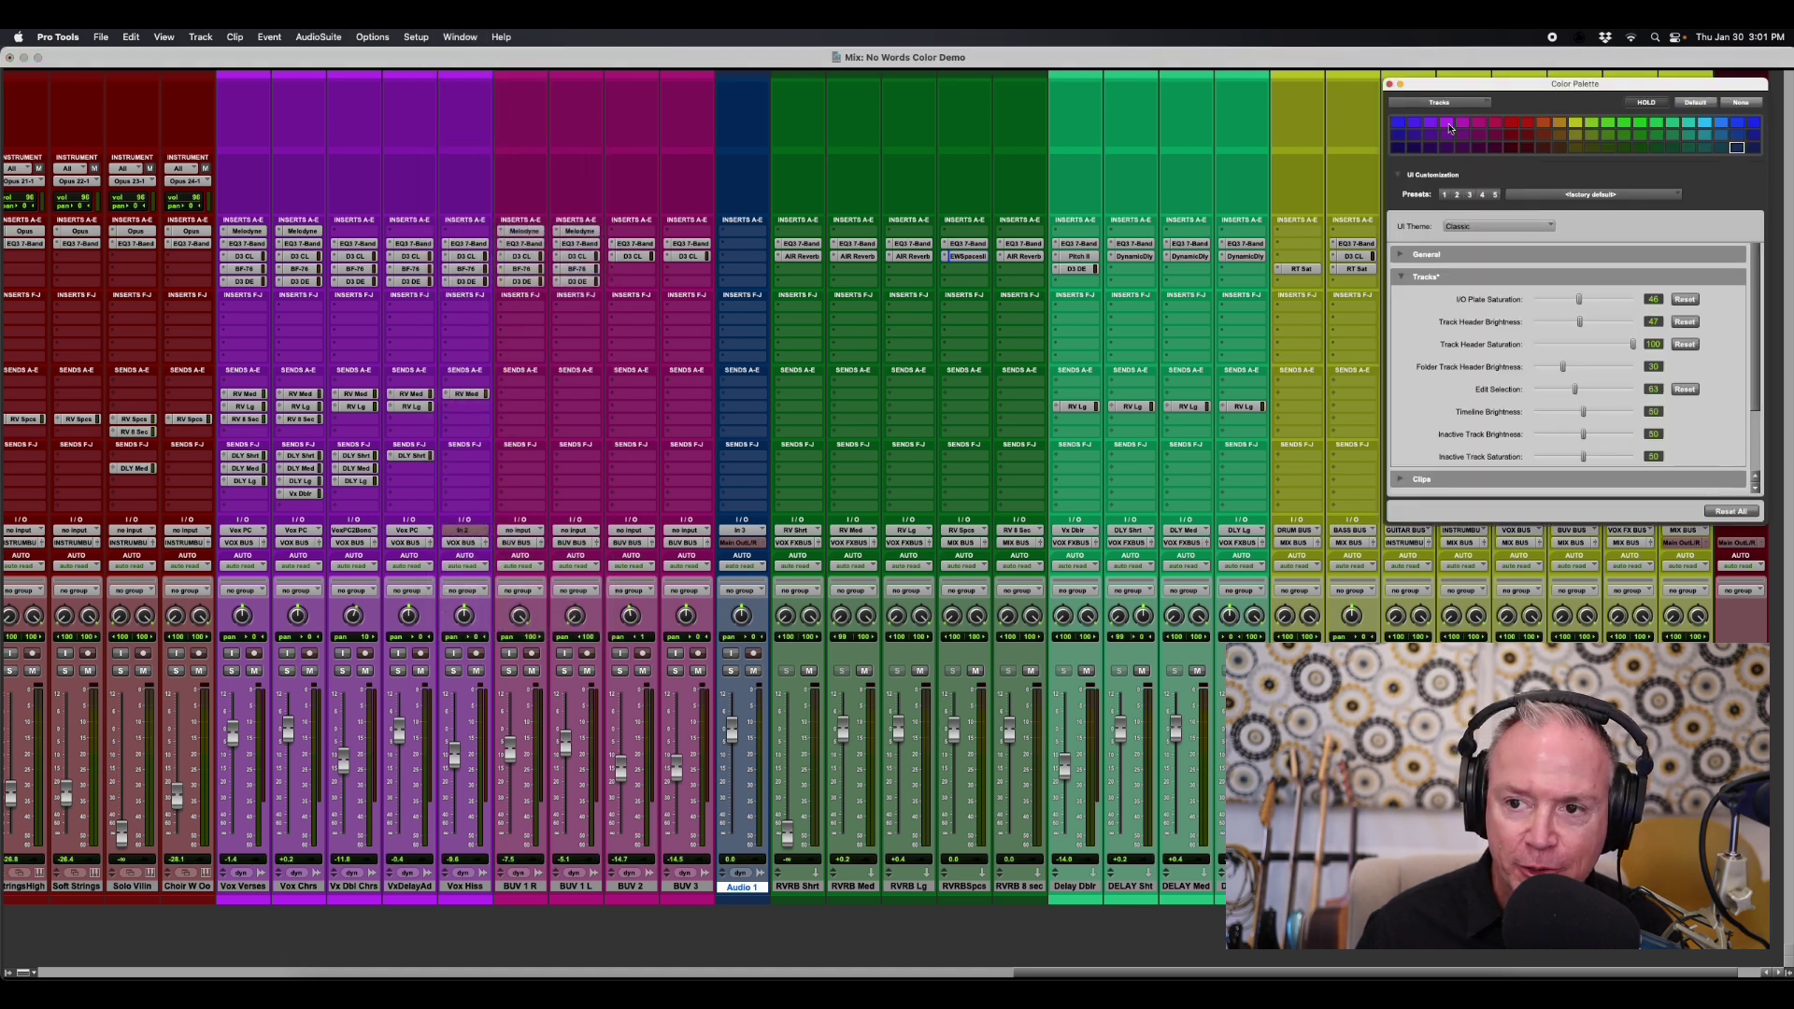
click(1447, 123)
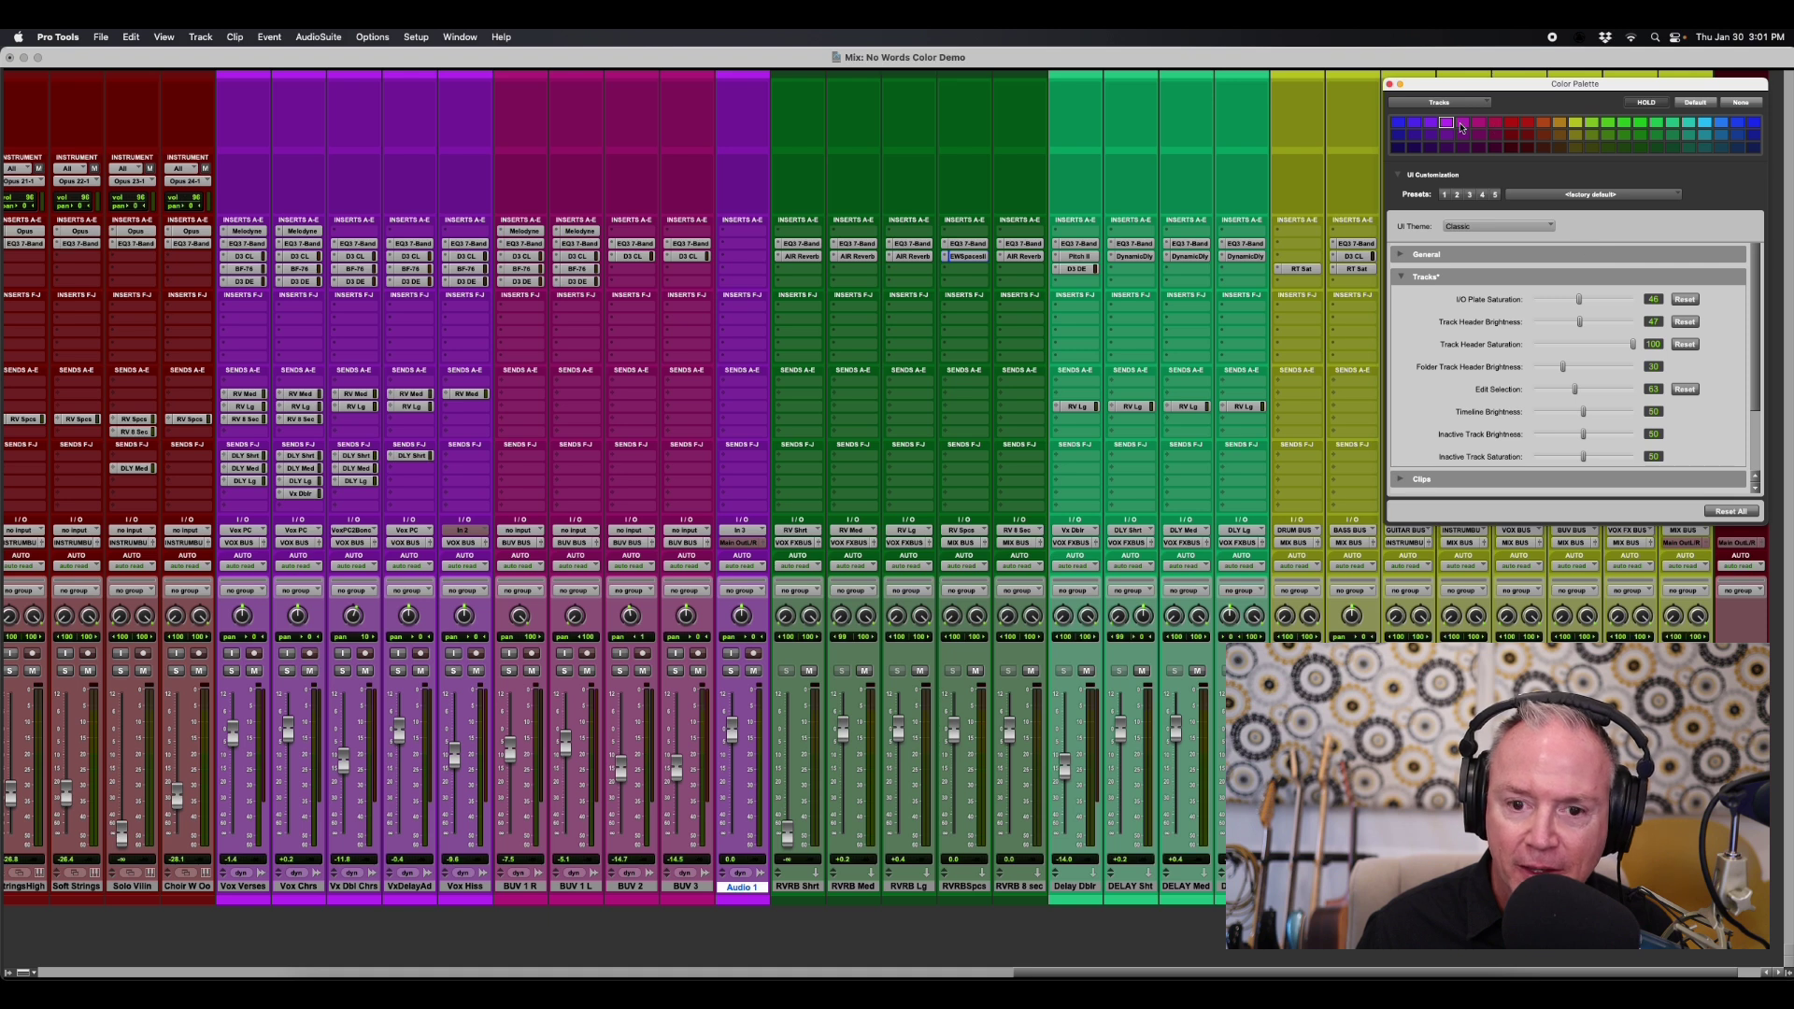
click(1464, 125)
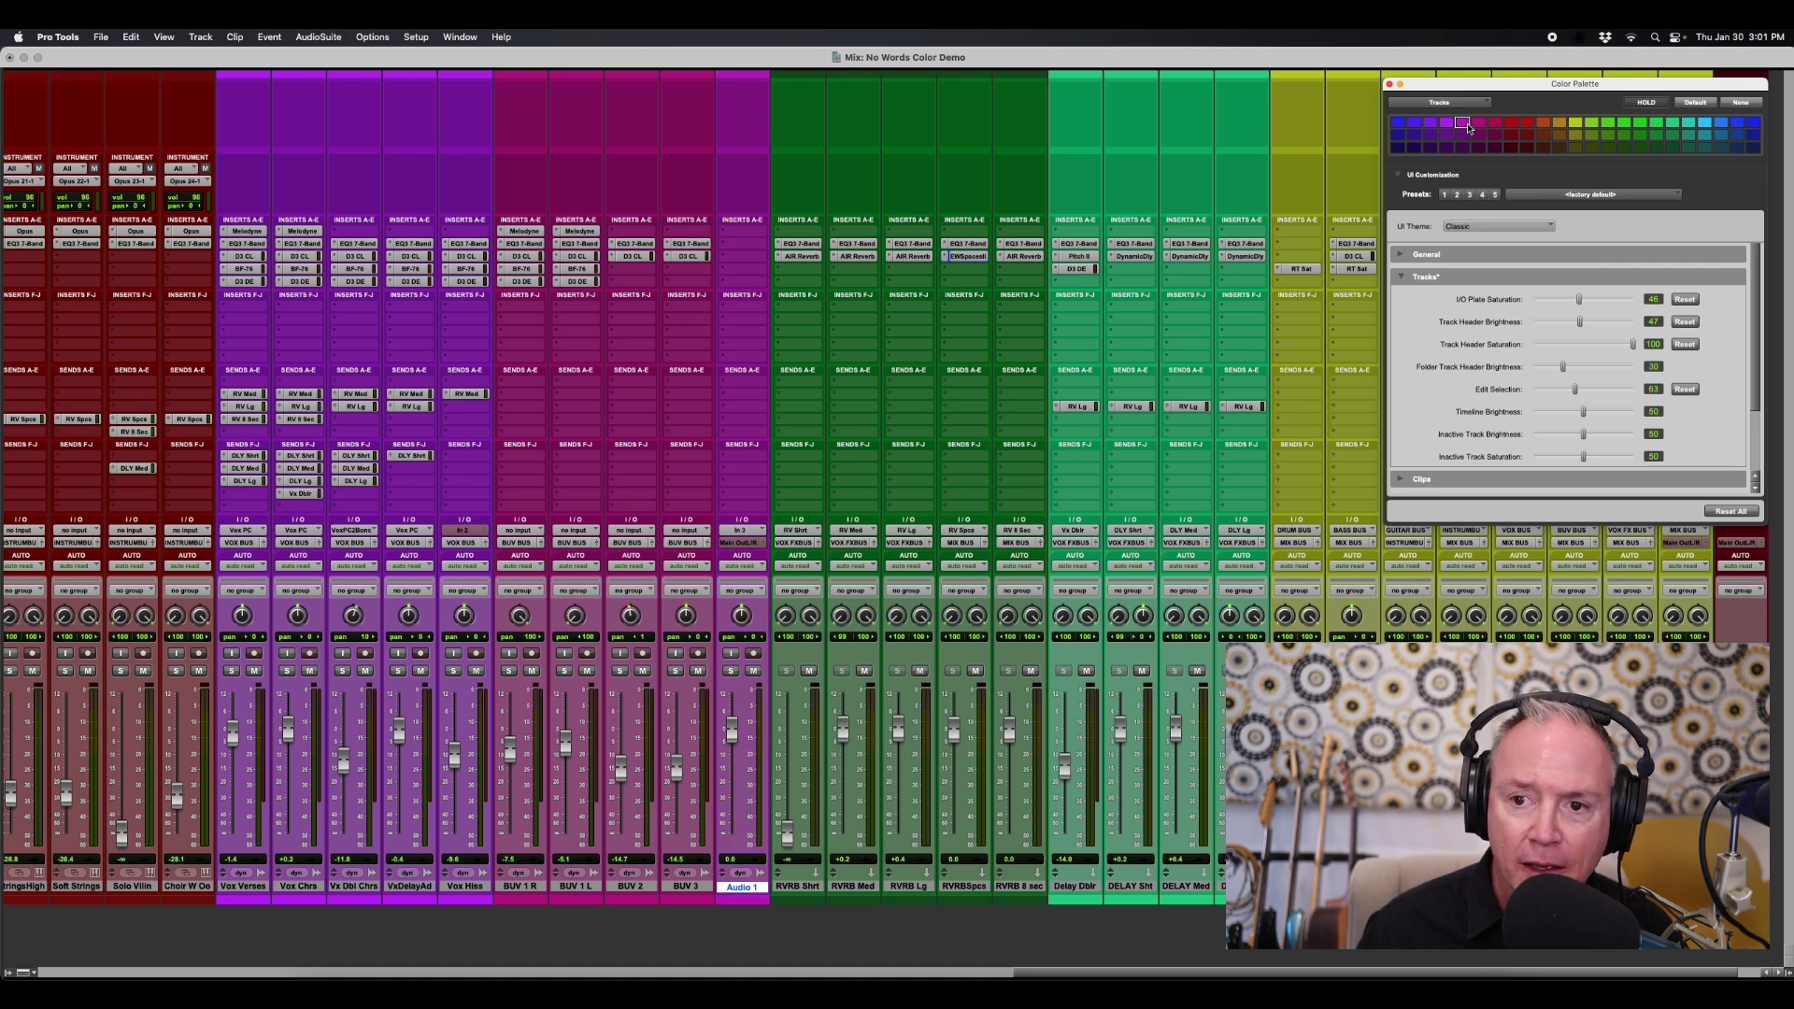
click(1390, 83)
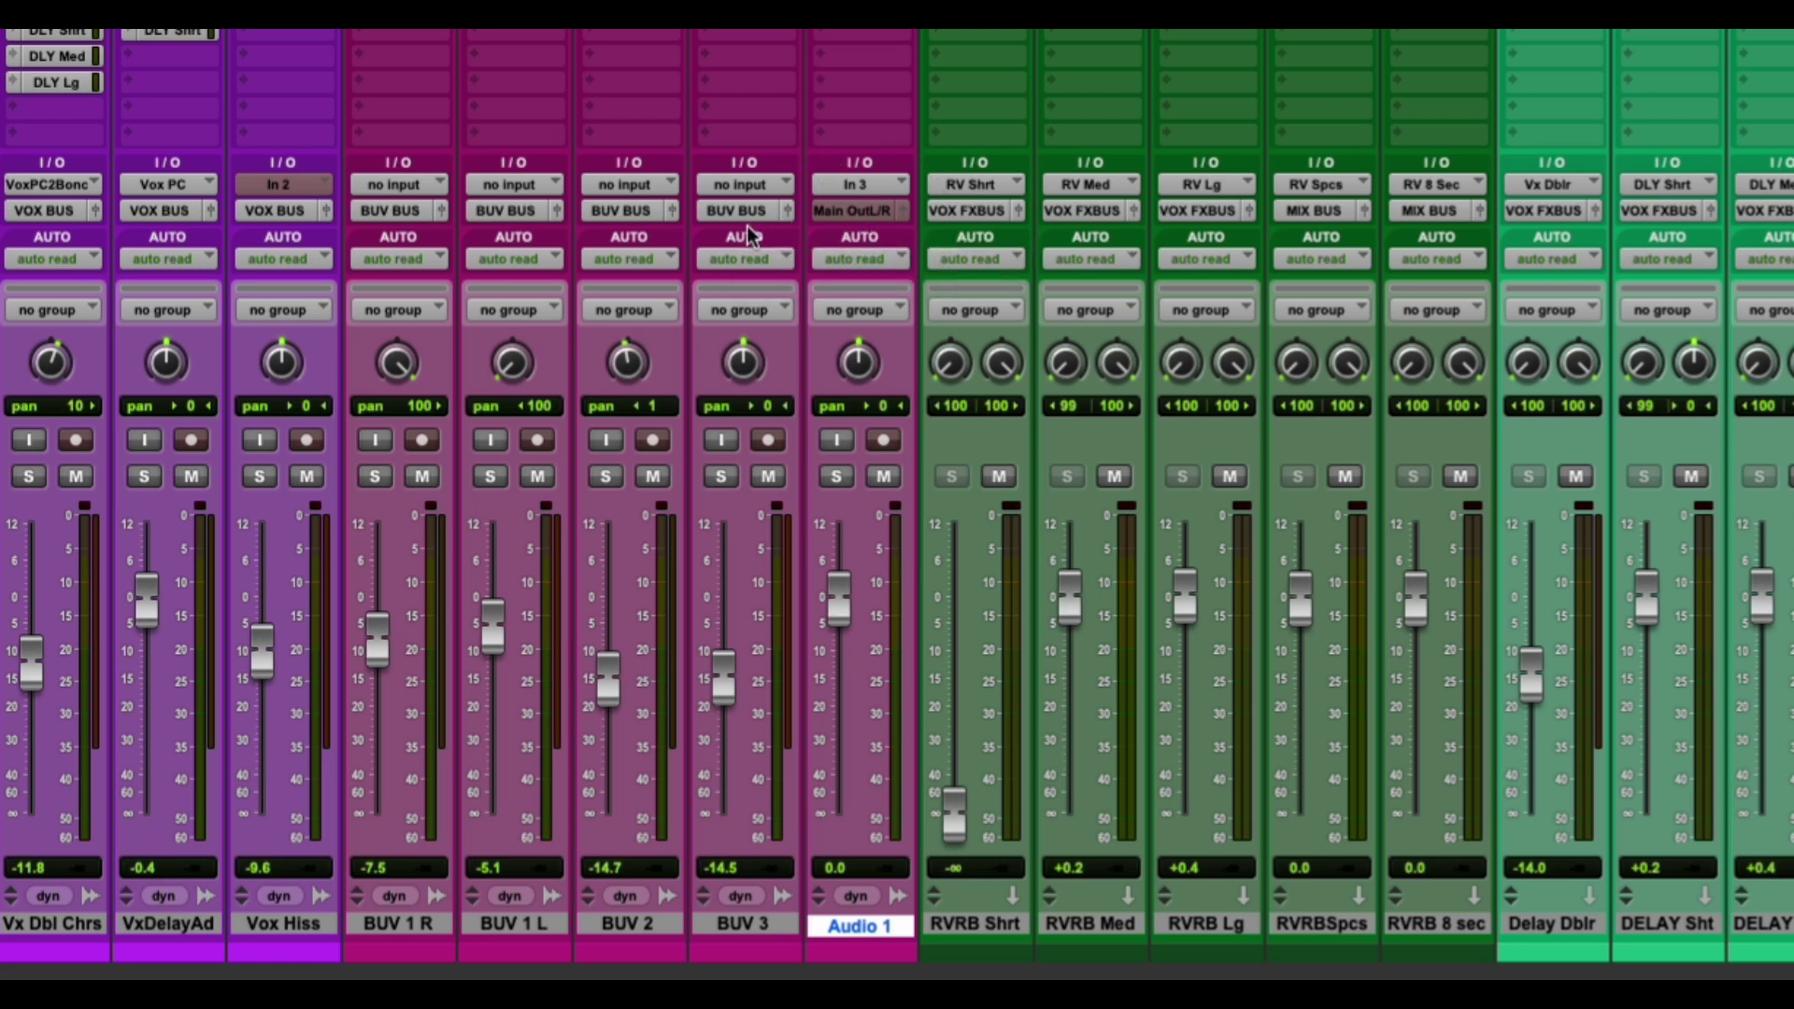
Route Audio 1's output to the BUV BUS (Stereo) bus.
click(858, 213)
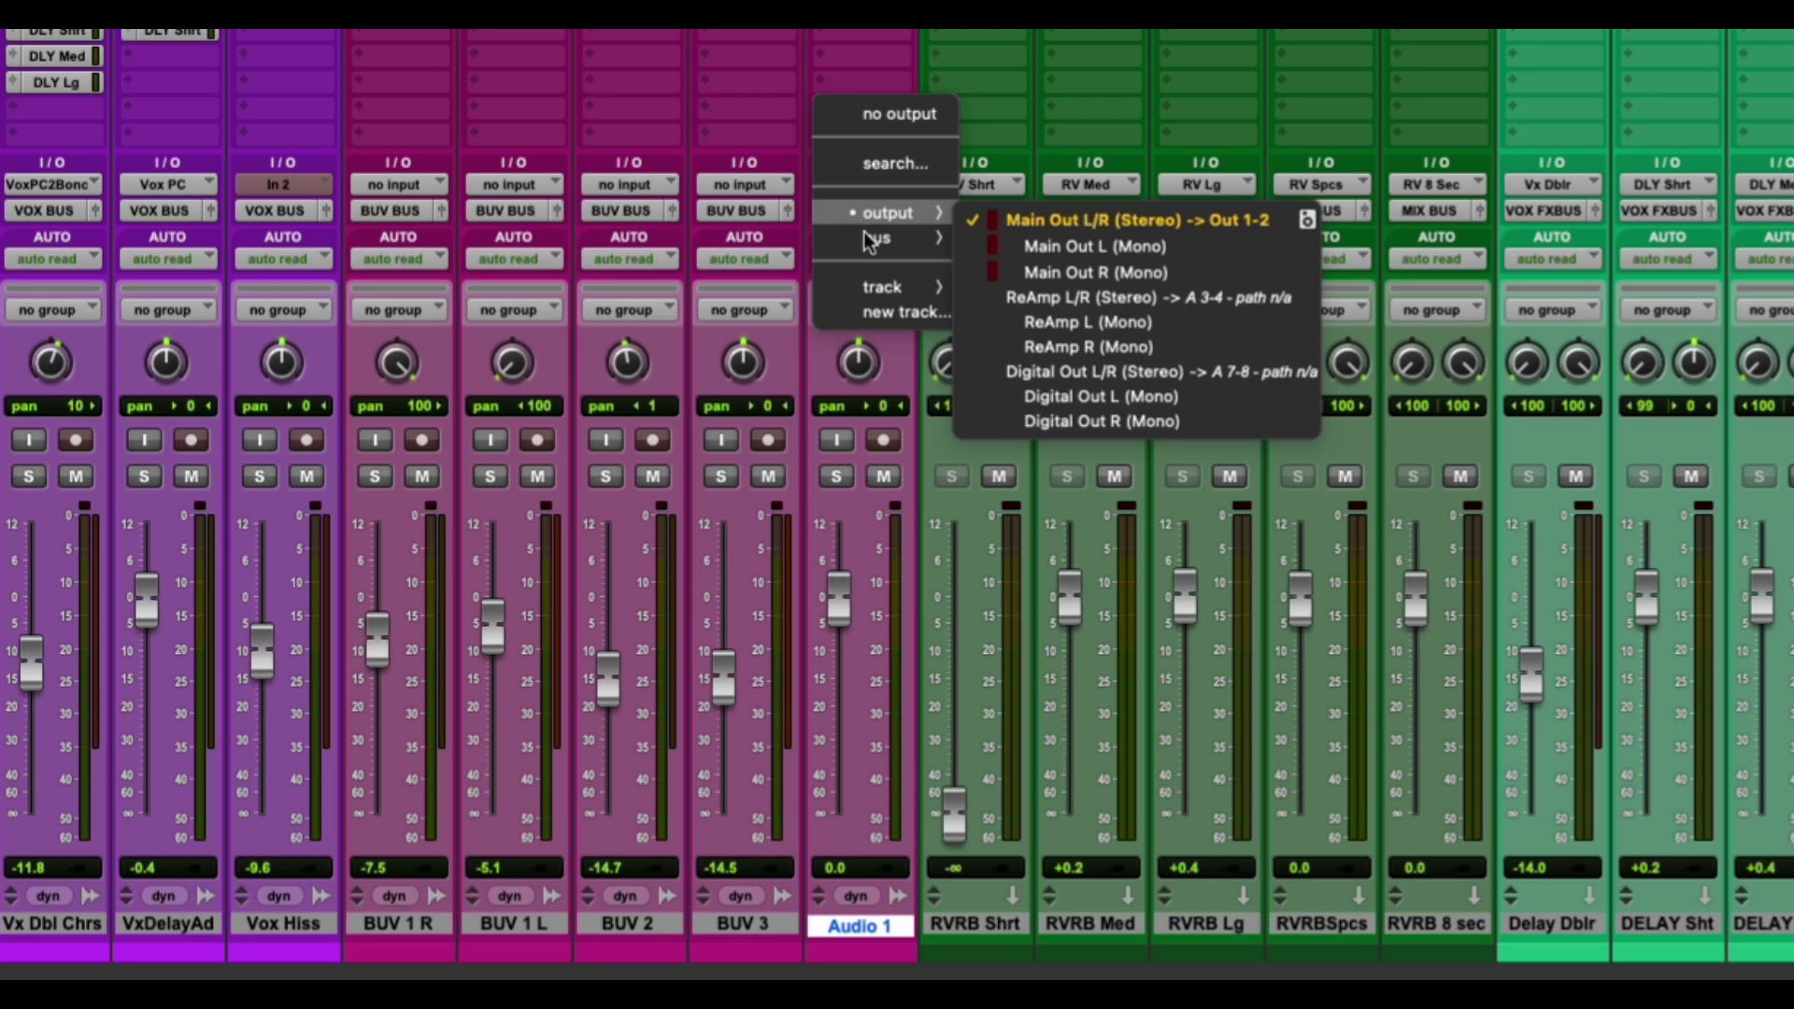
mouse_move(874, 239)
click(1096, 51)
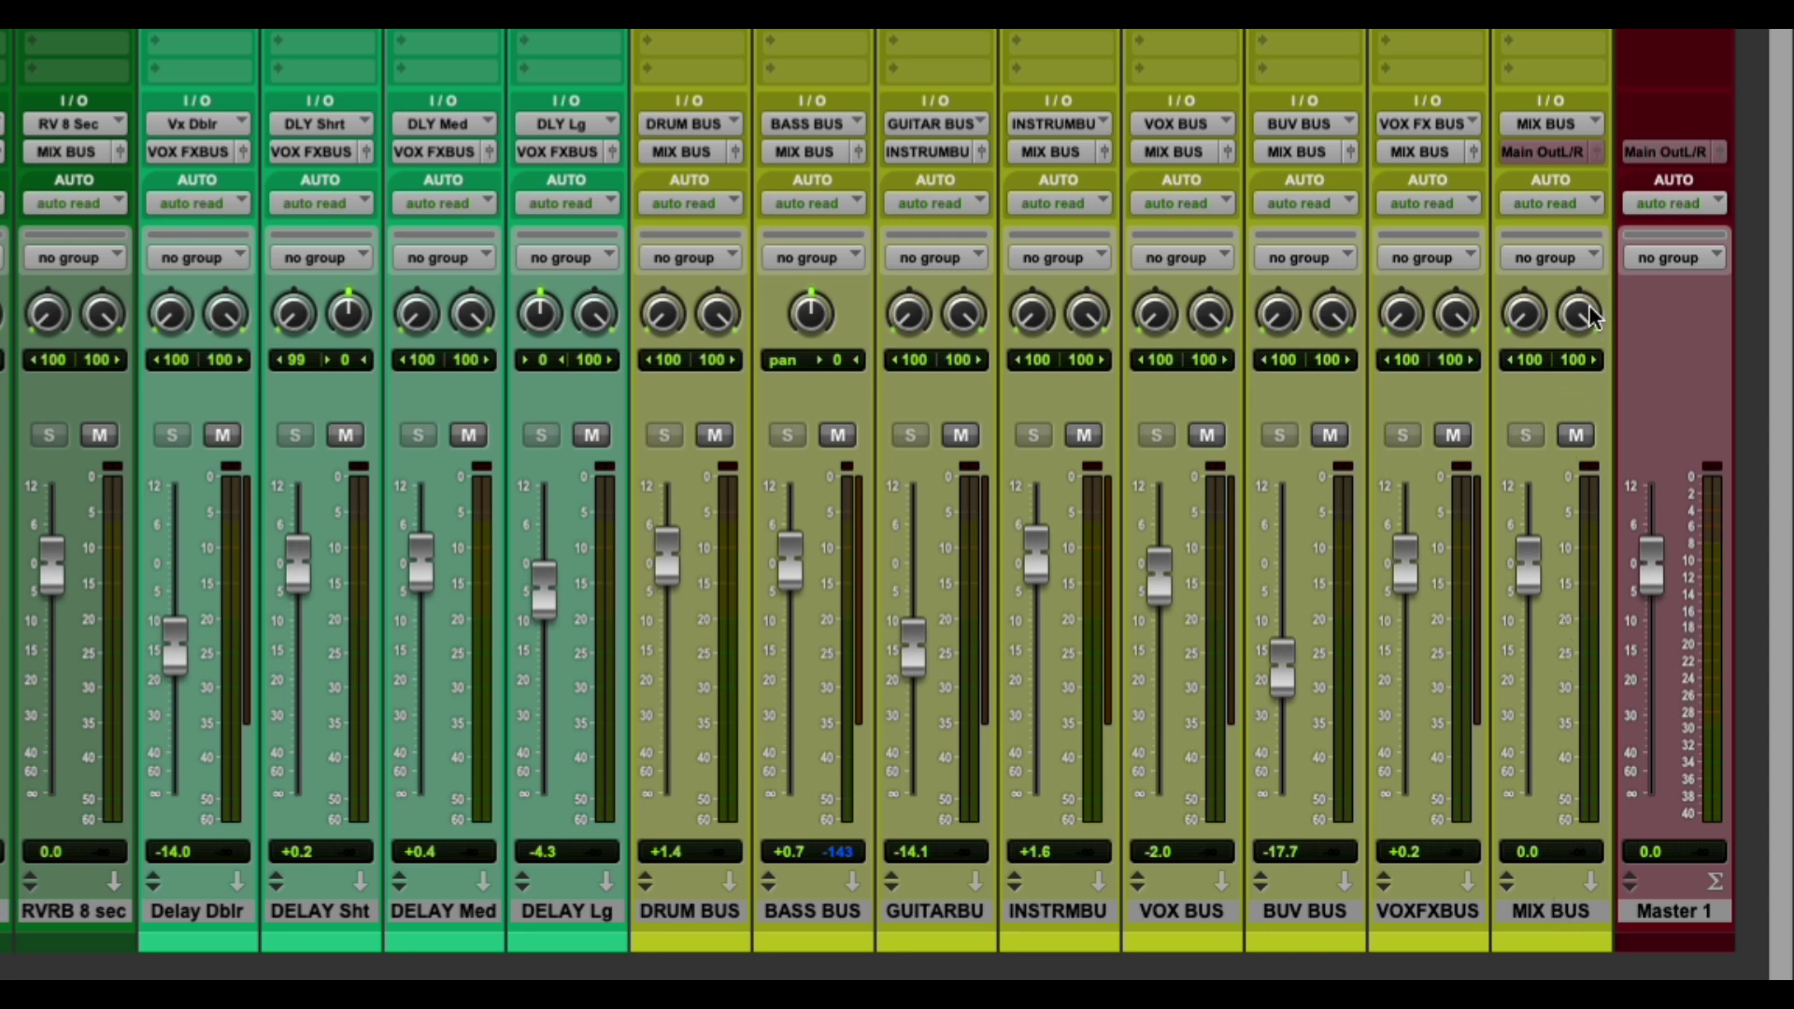
Give the MIX BUS path a yellow-green colour and close the colour palette.
right_click(1528, 128)
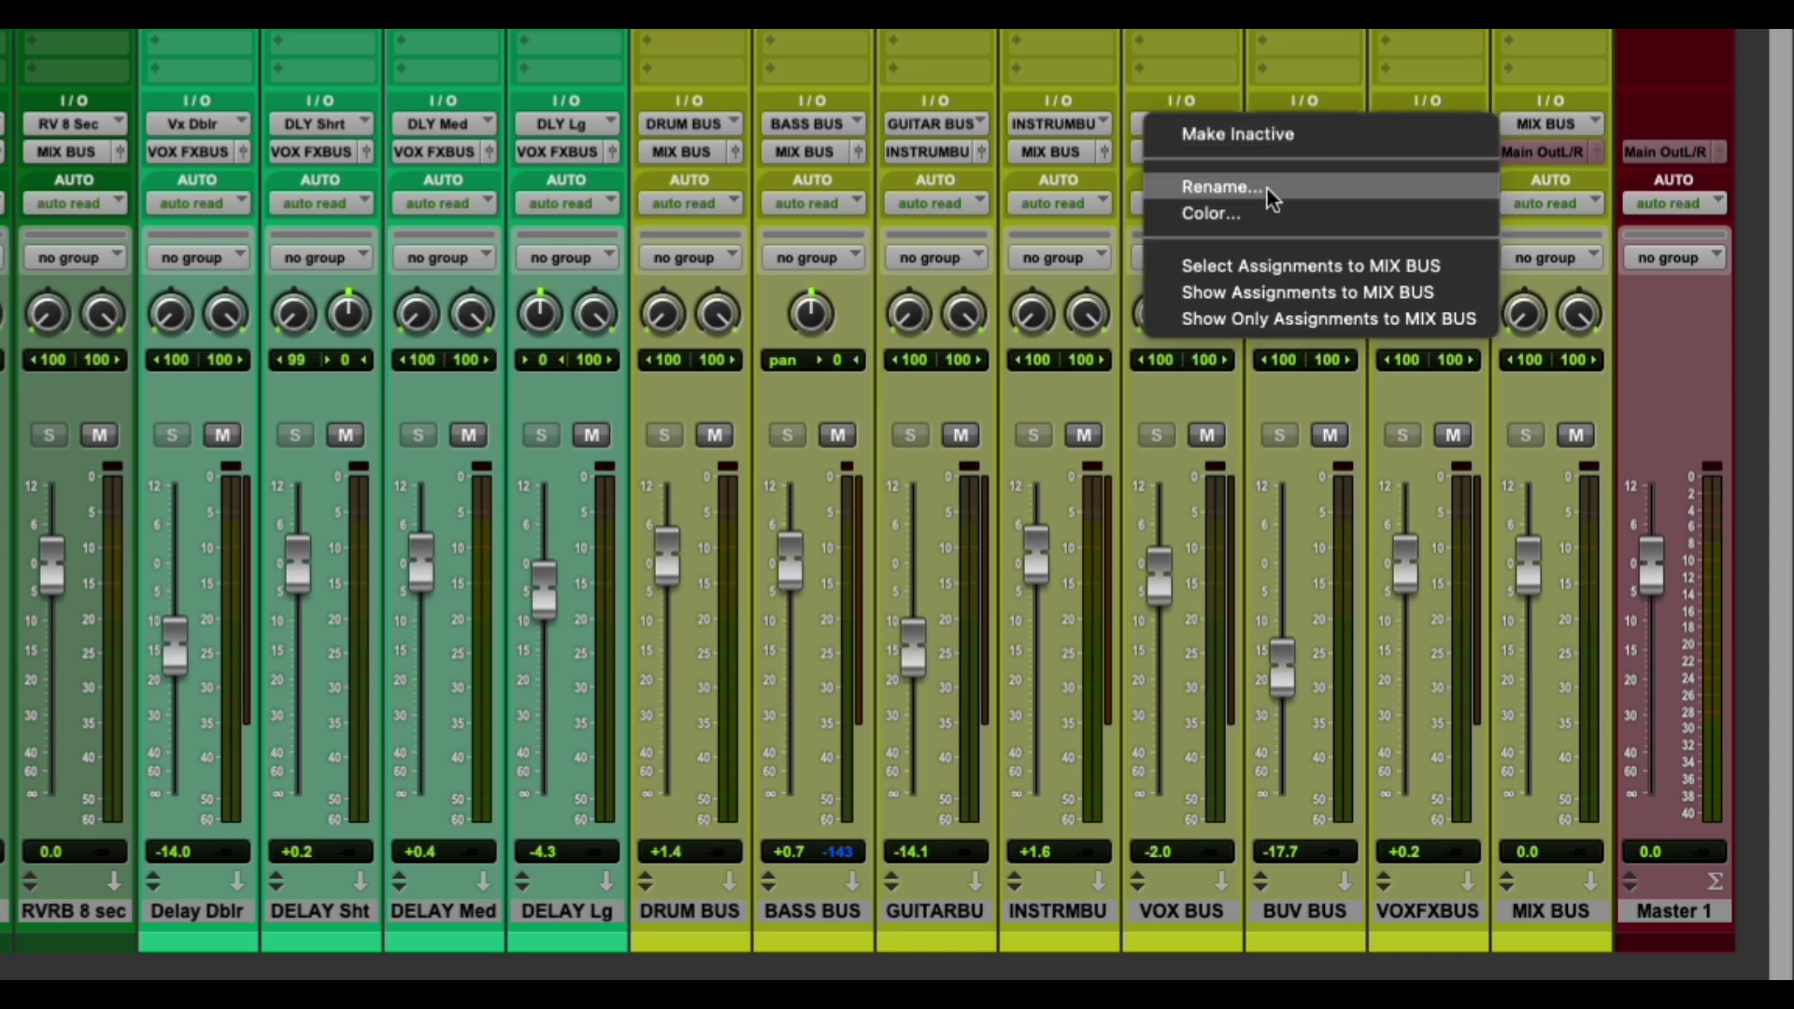
click(1246, 213)
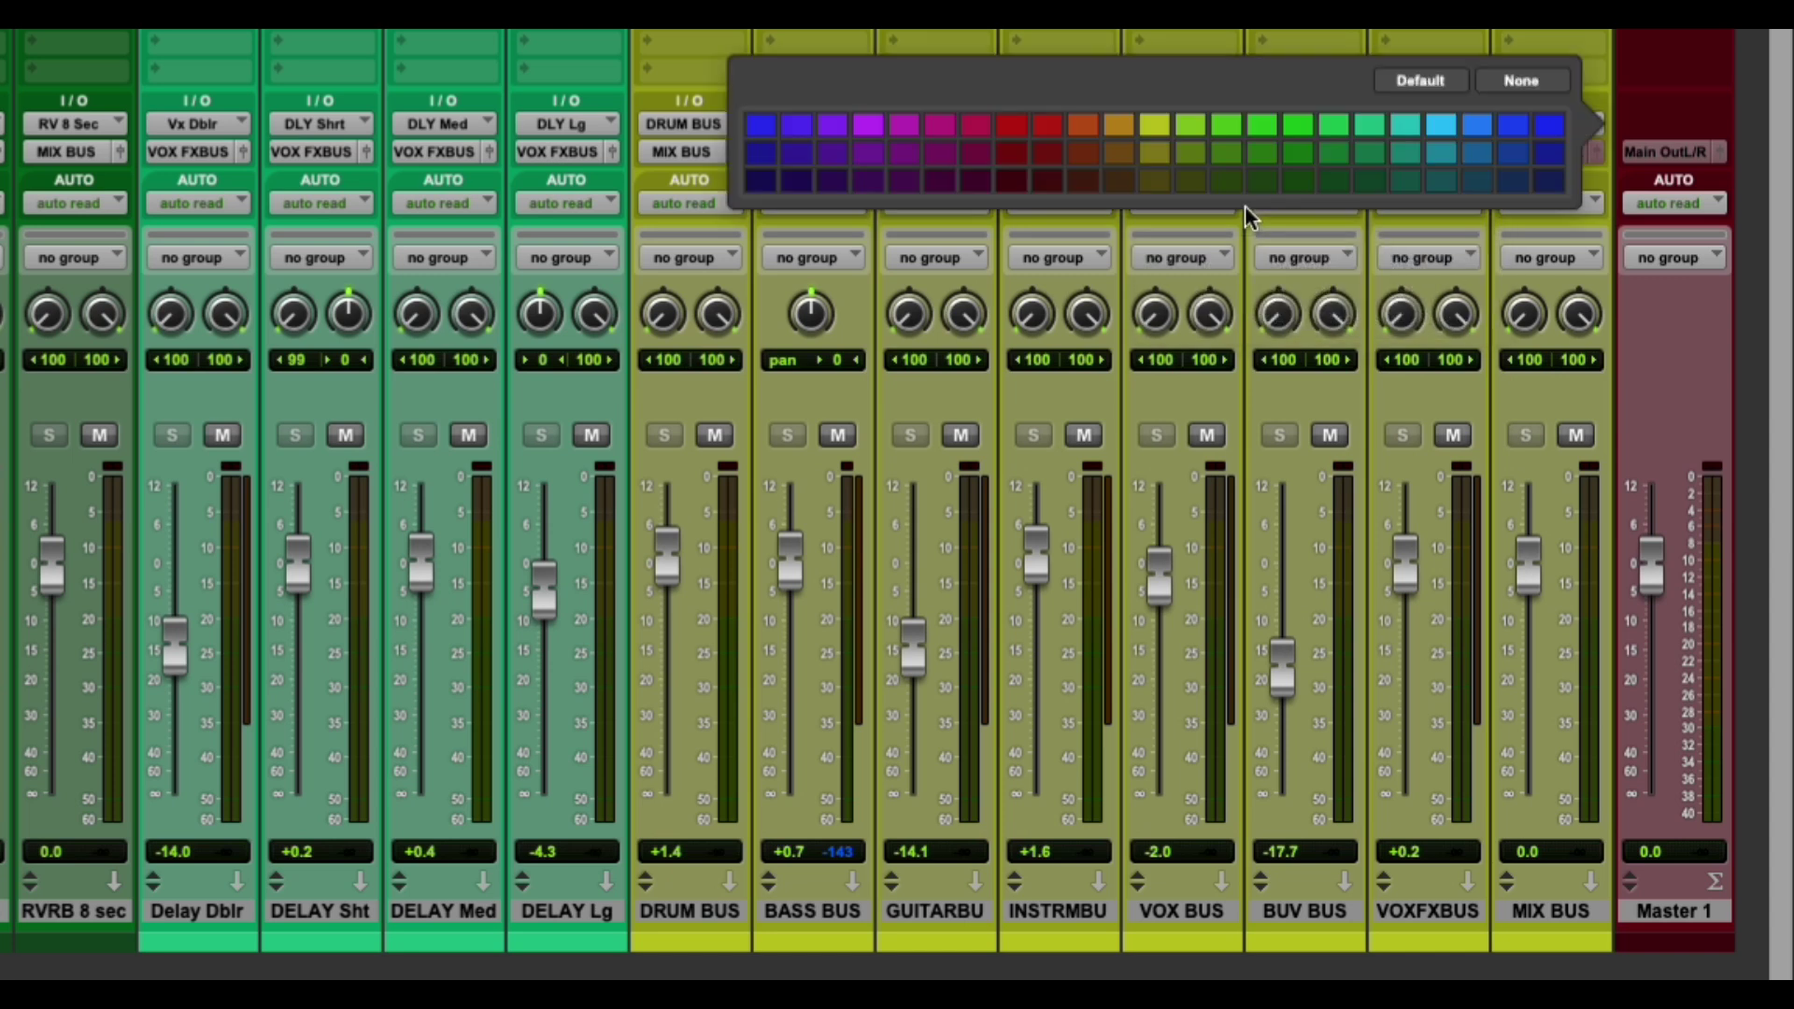
click(1158, 125)
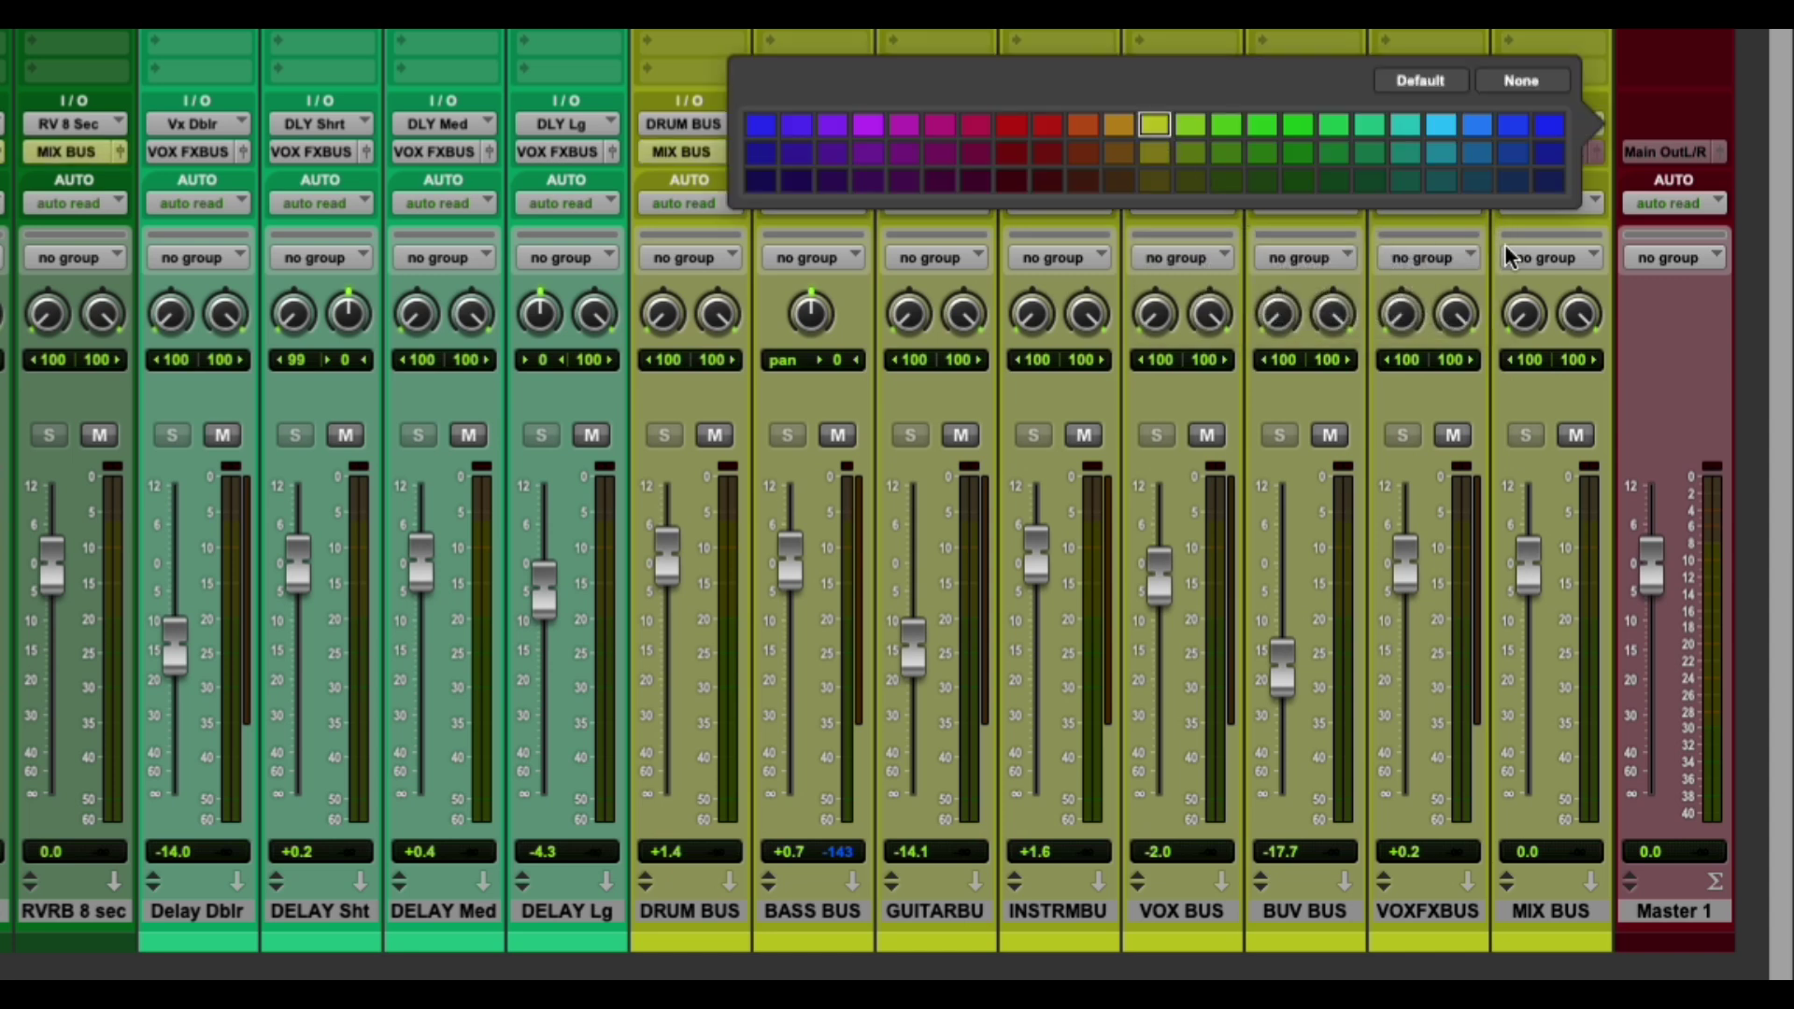
click(1691, 103)
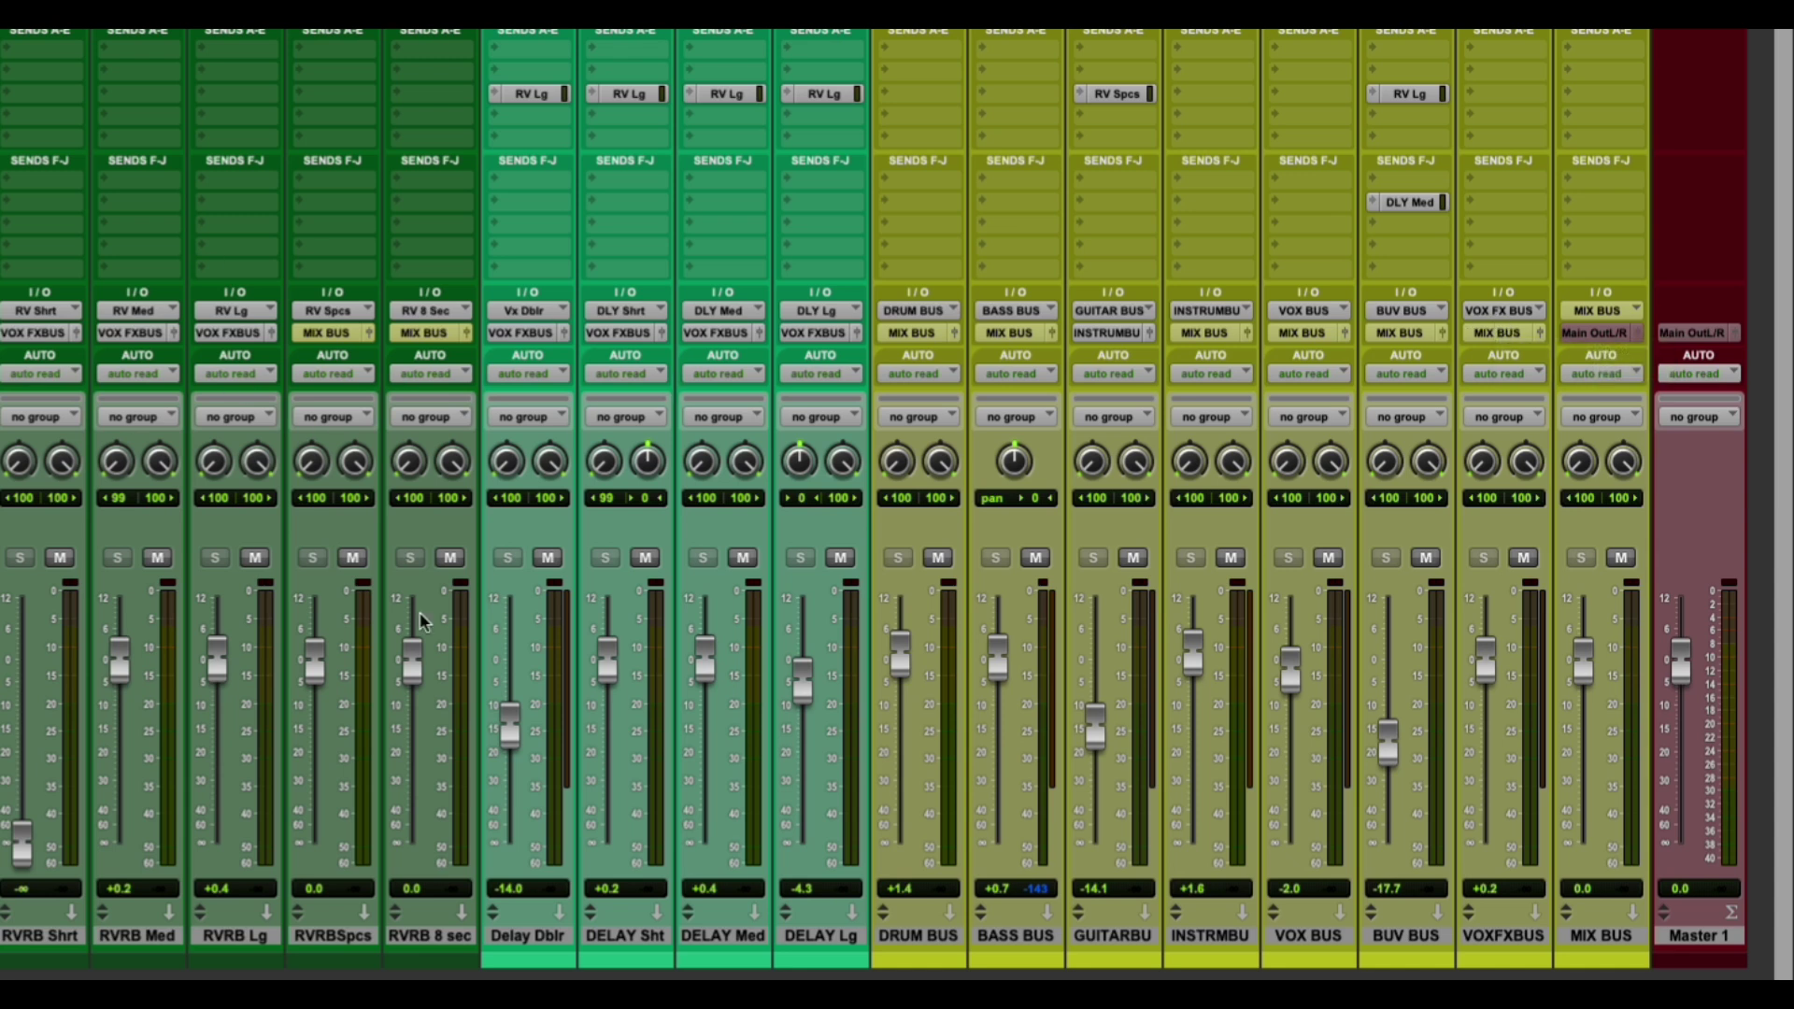
Apply a green swatch to the VOX FX BUS path to match its effects tracks.
right_click(1501, 321)
click(1505, 379)
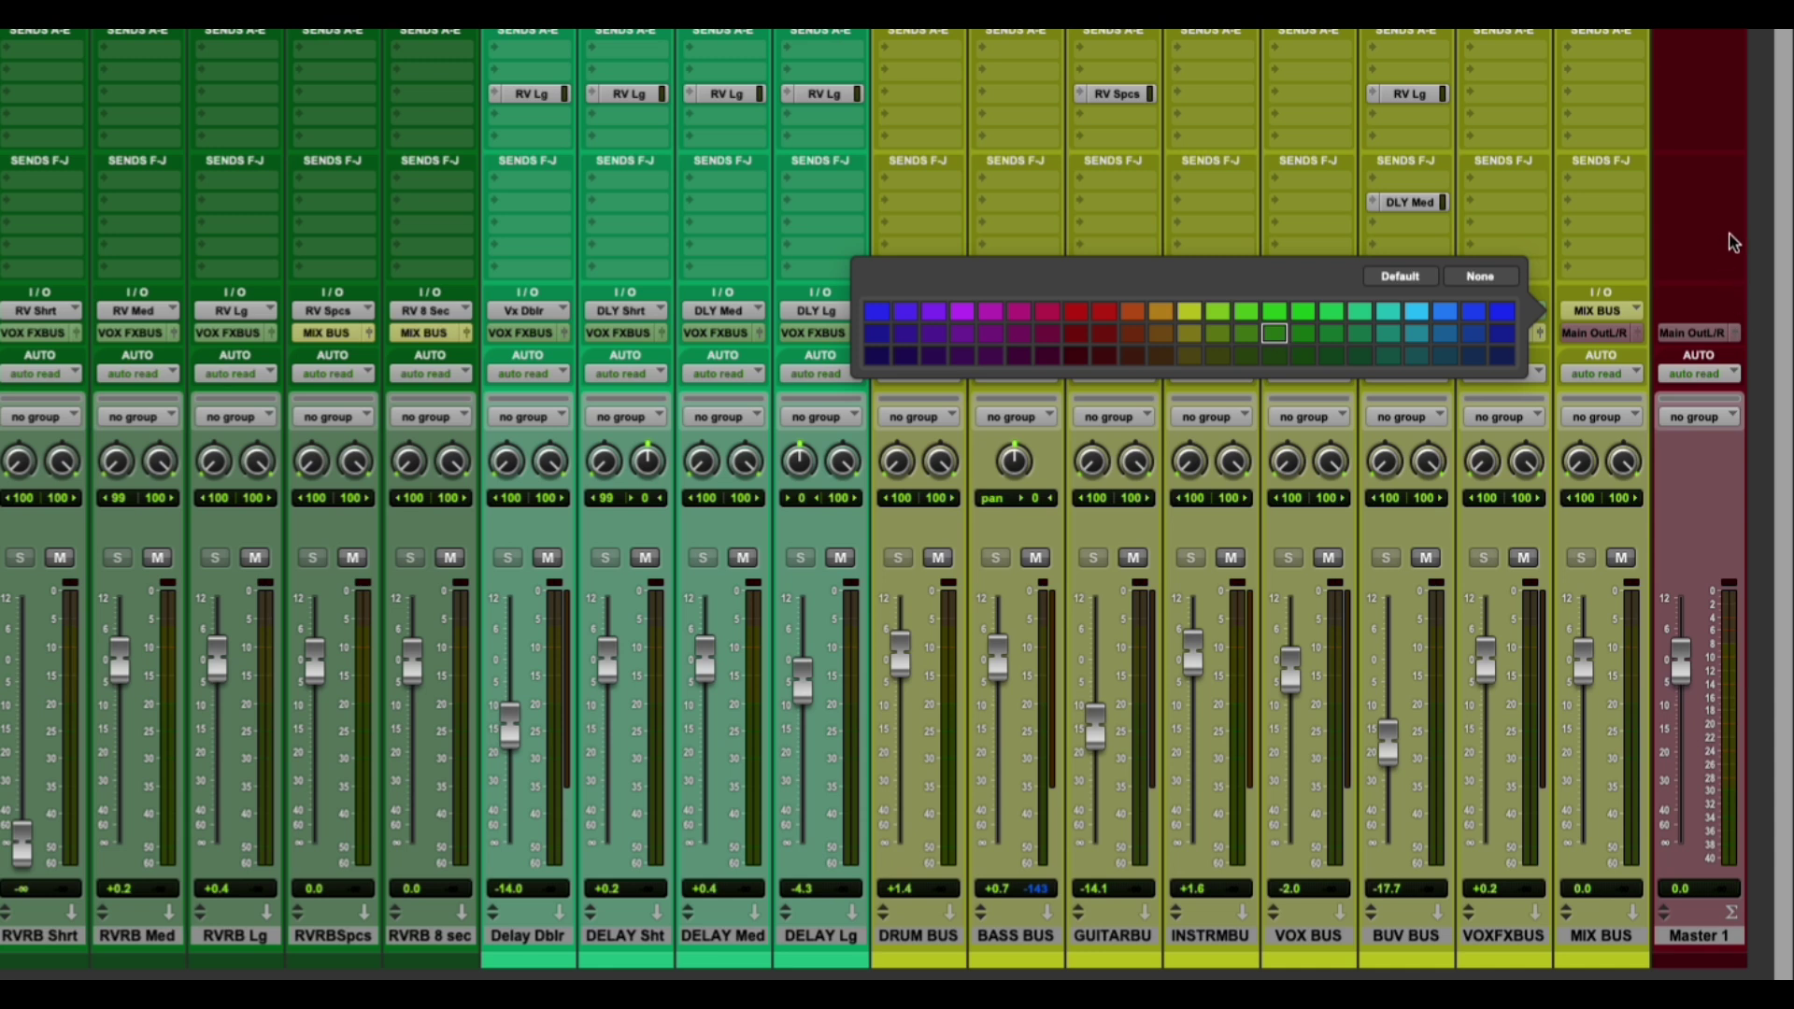
click(1766, 227)
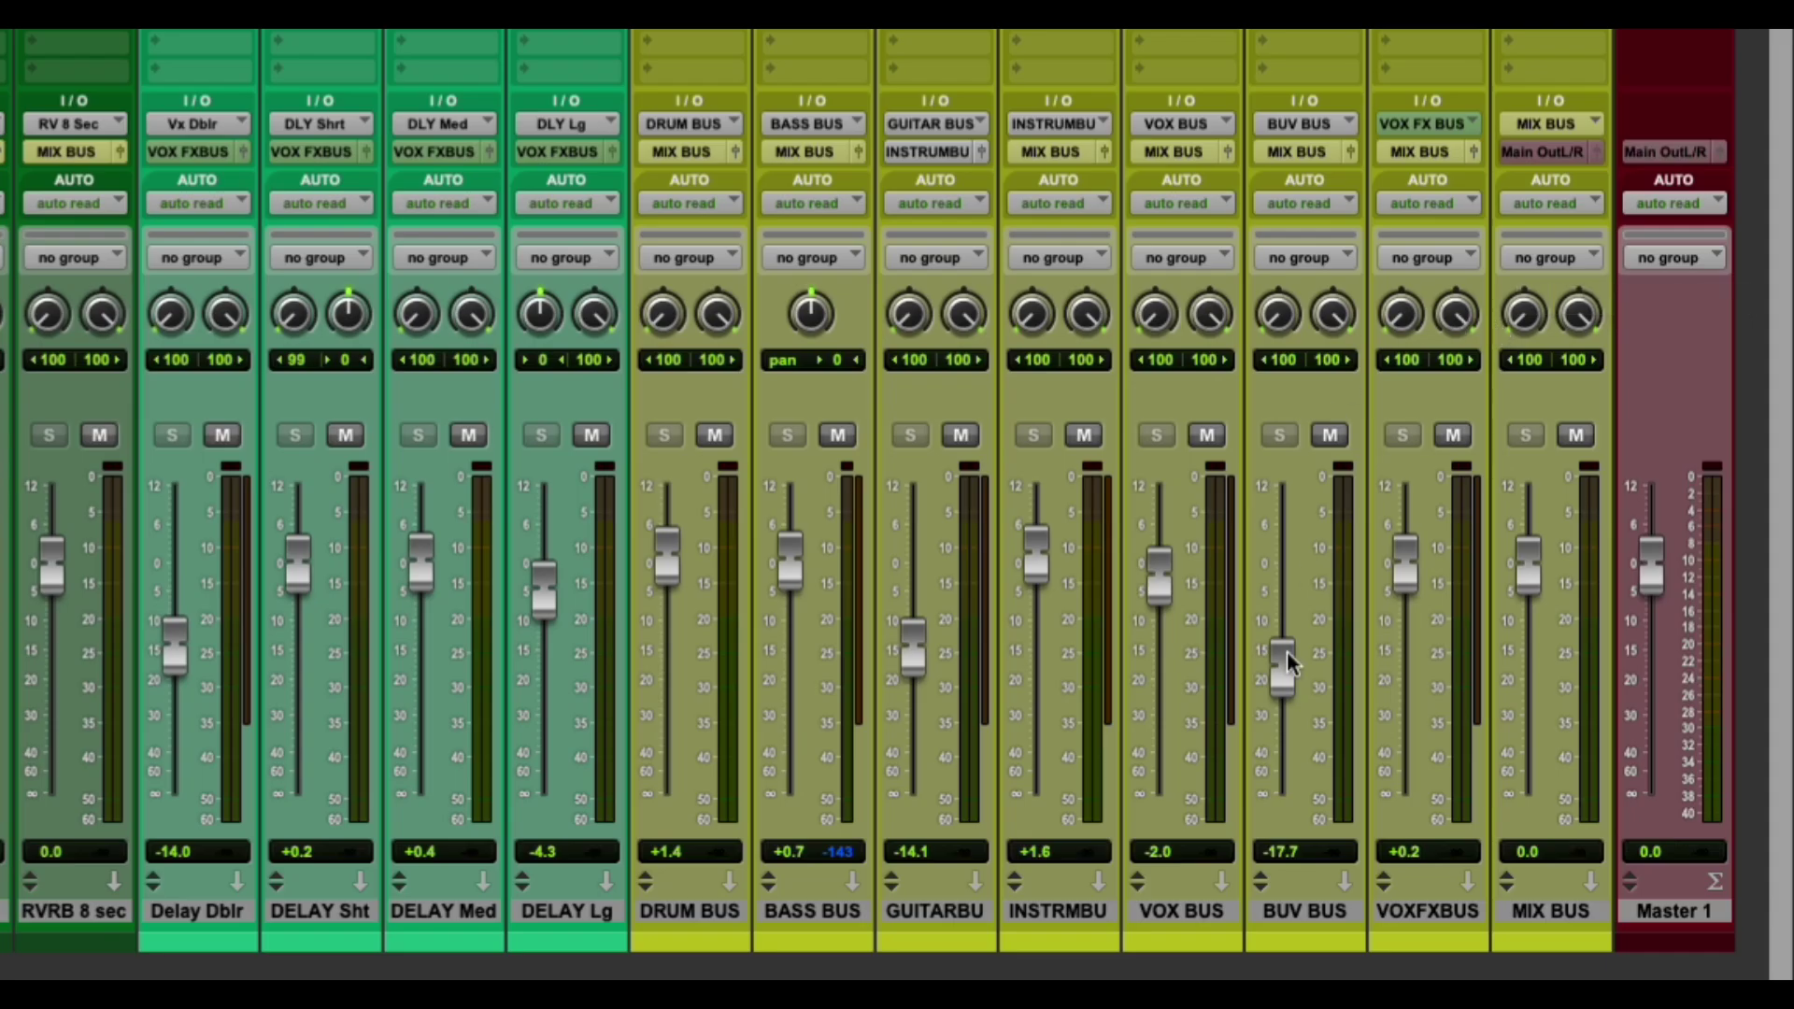
click(1297, 908)
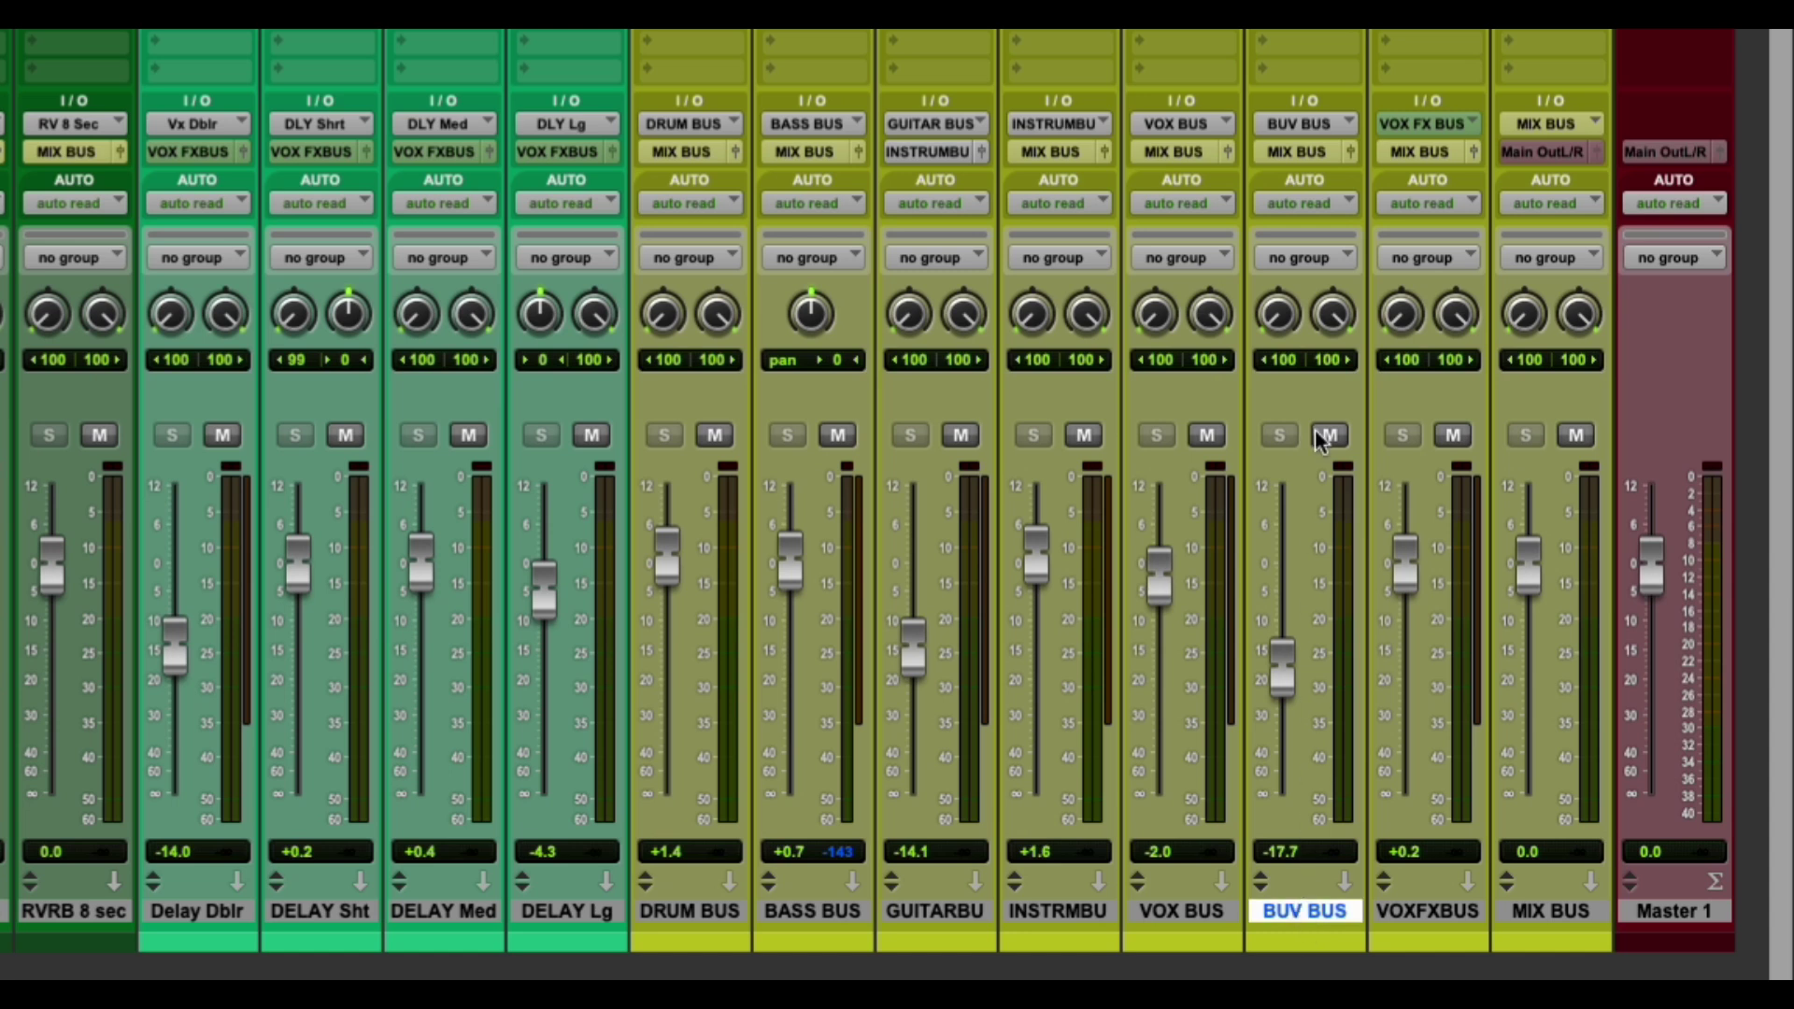
Colour the BUV BUS path purple.
right_click(1307, 122)
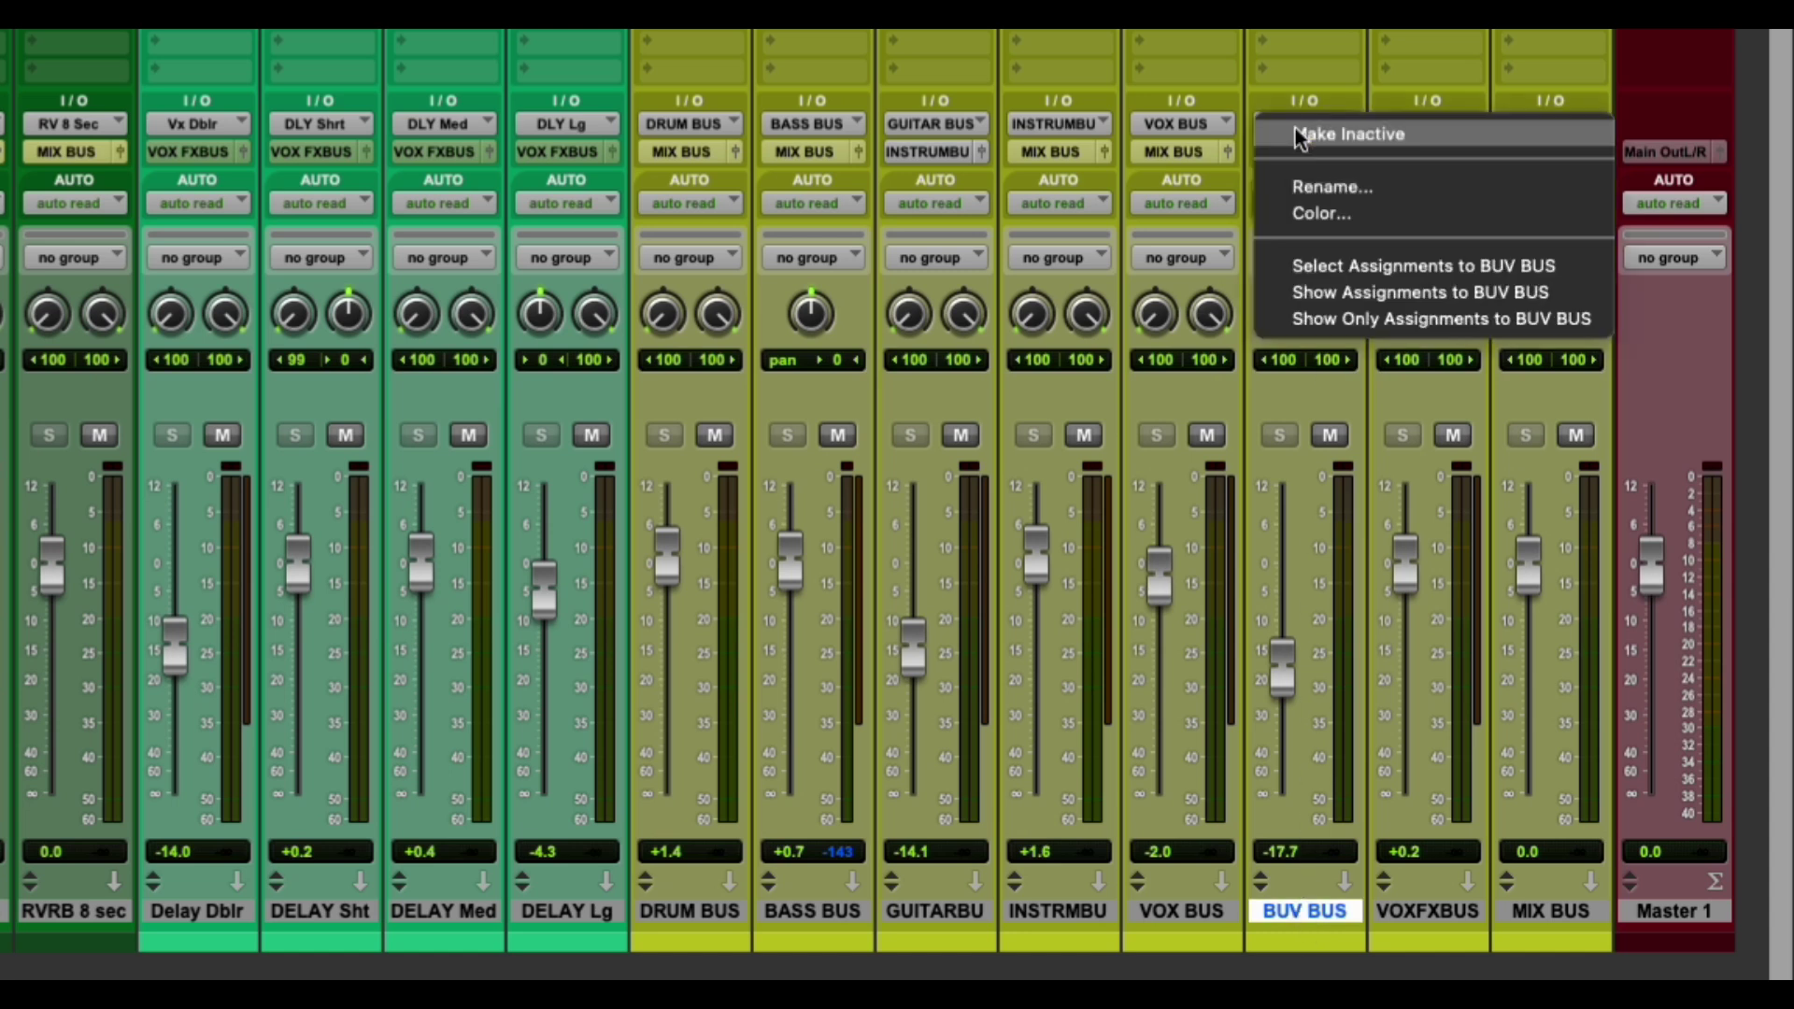
click(1312, 215)
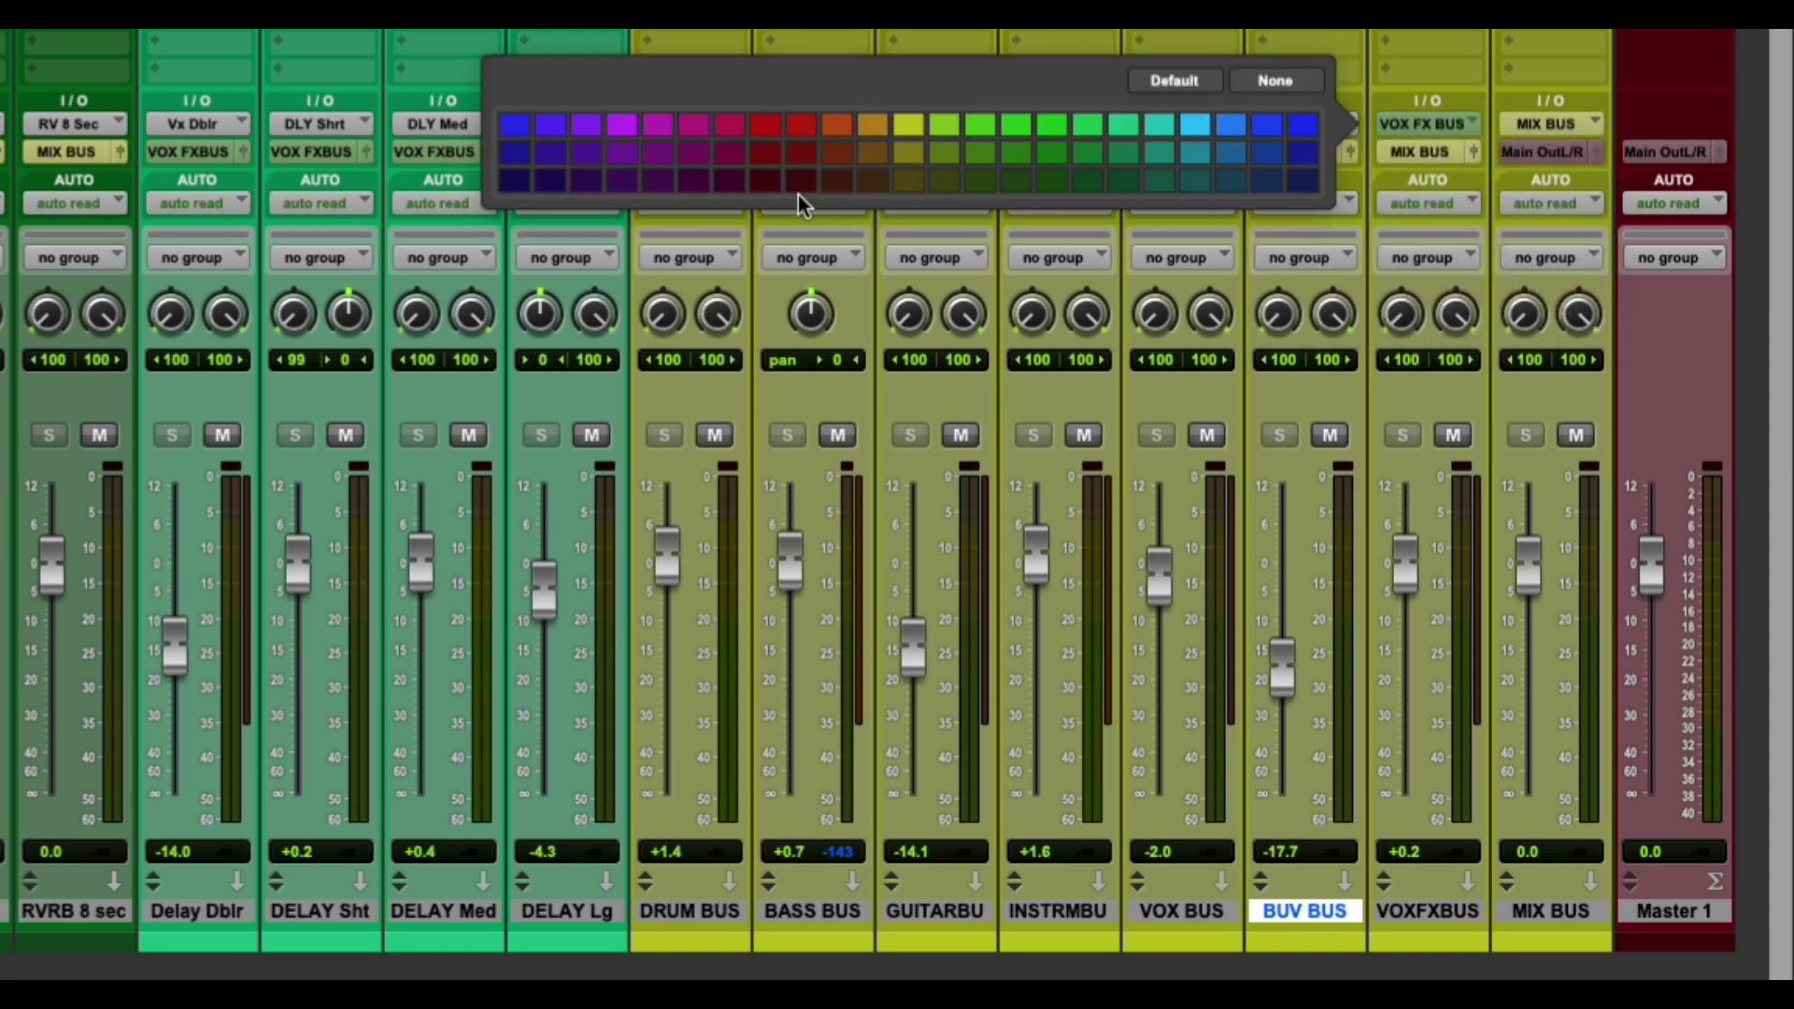
click(623, 128)
key(Escape)
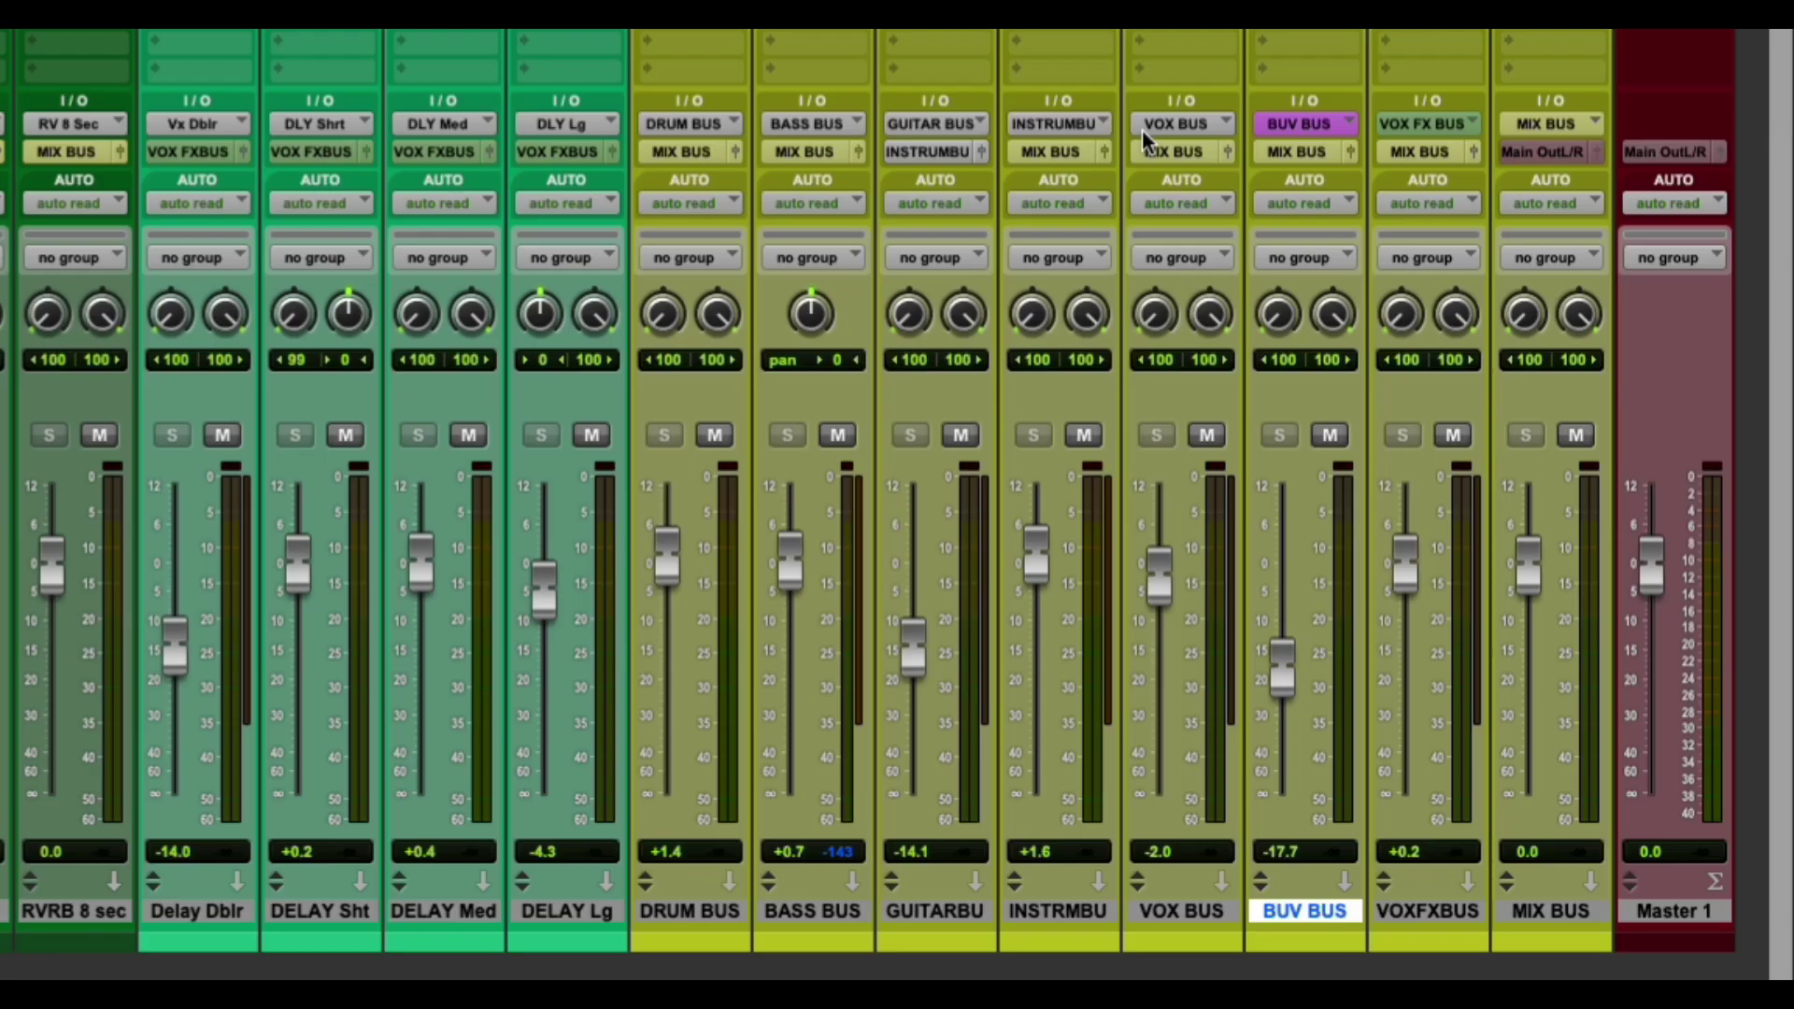
Colour the VOX BUS path purple as well.
right_click(1179, 120)
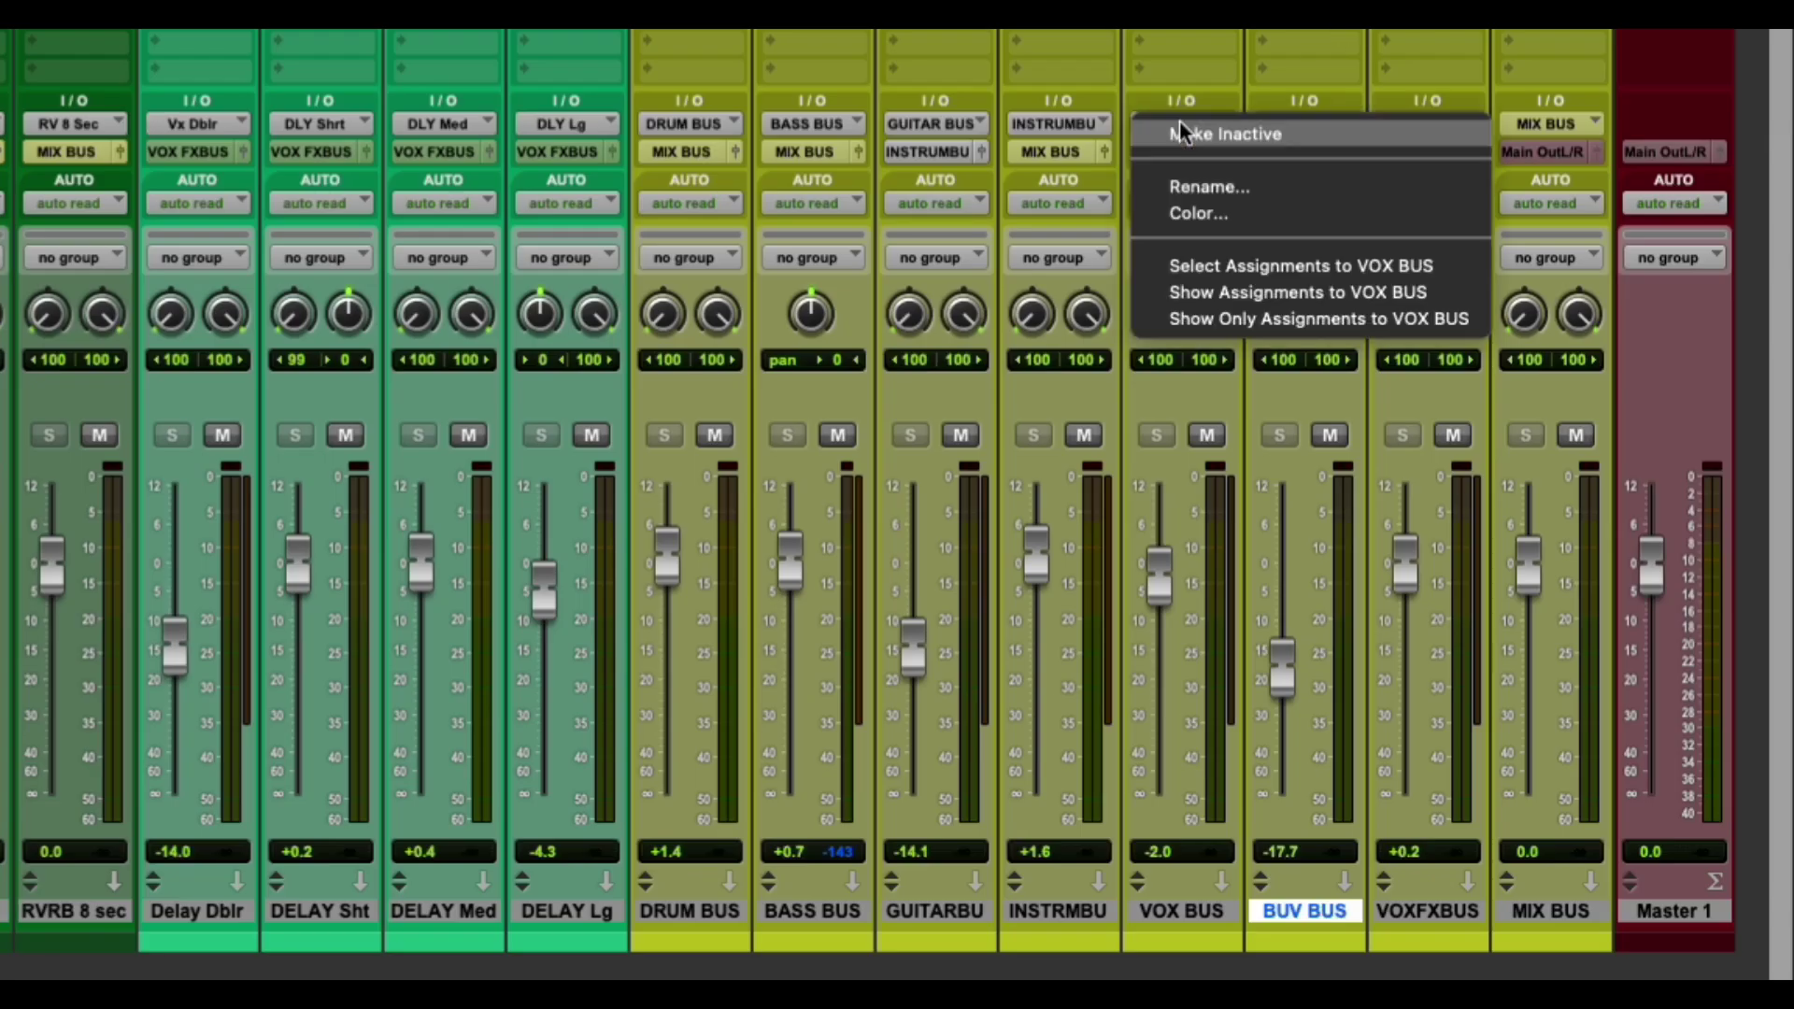
click(1187, 209)
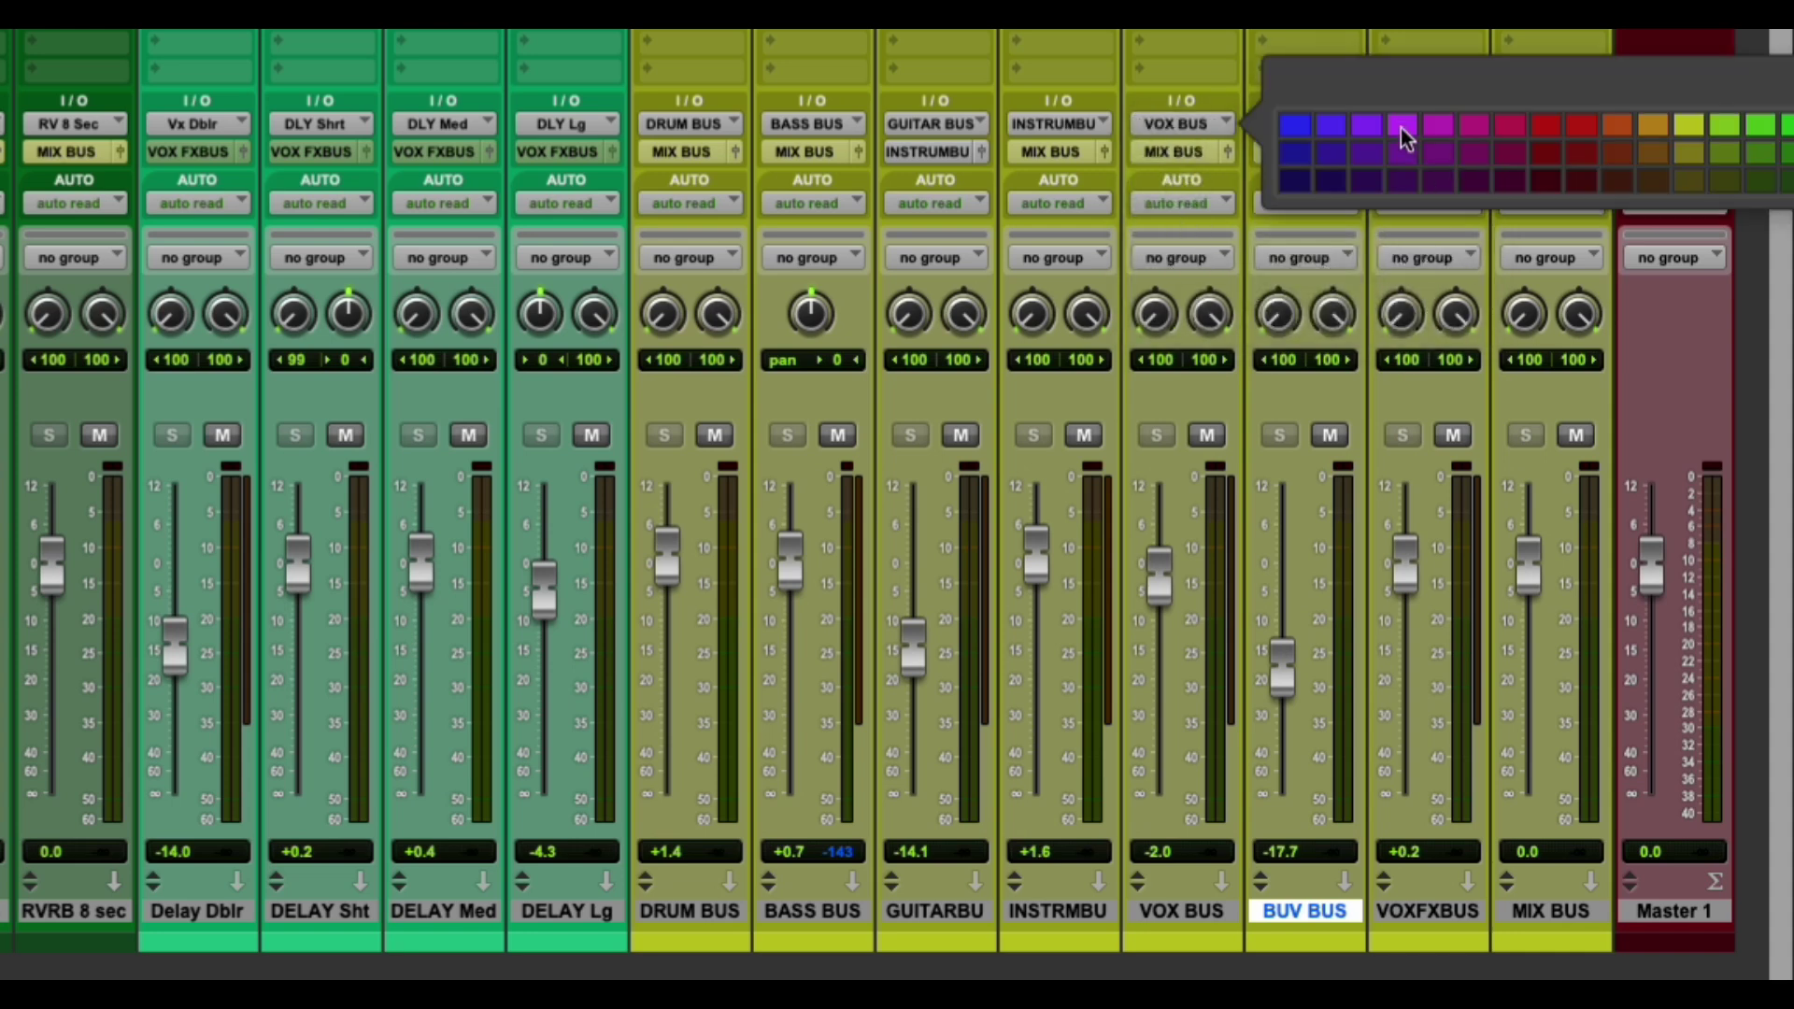
click(1371, 125)
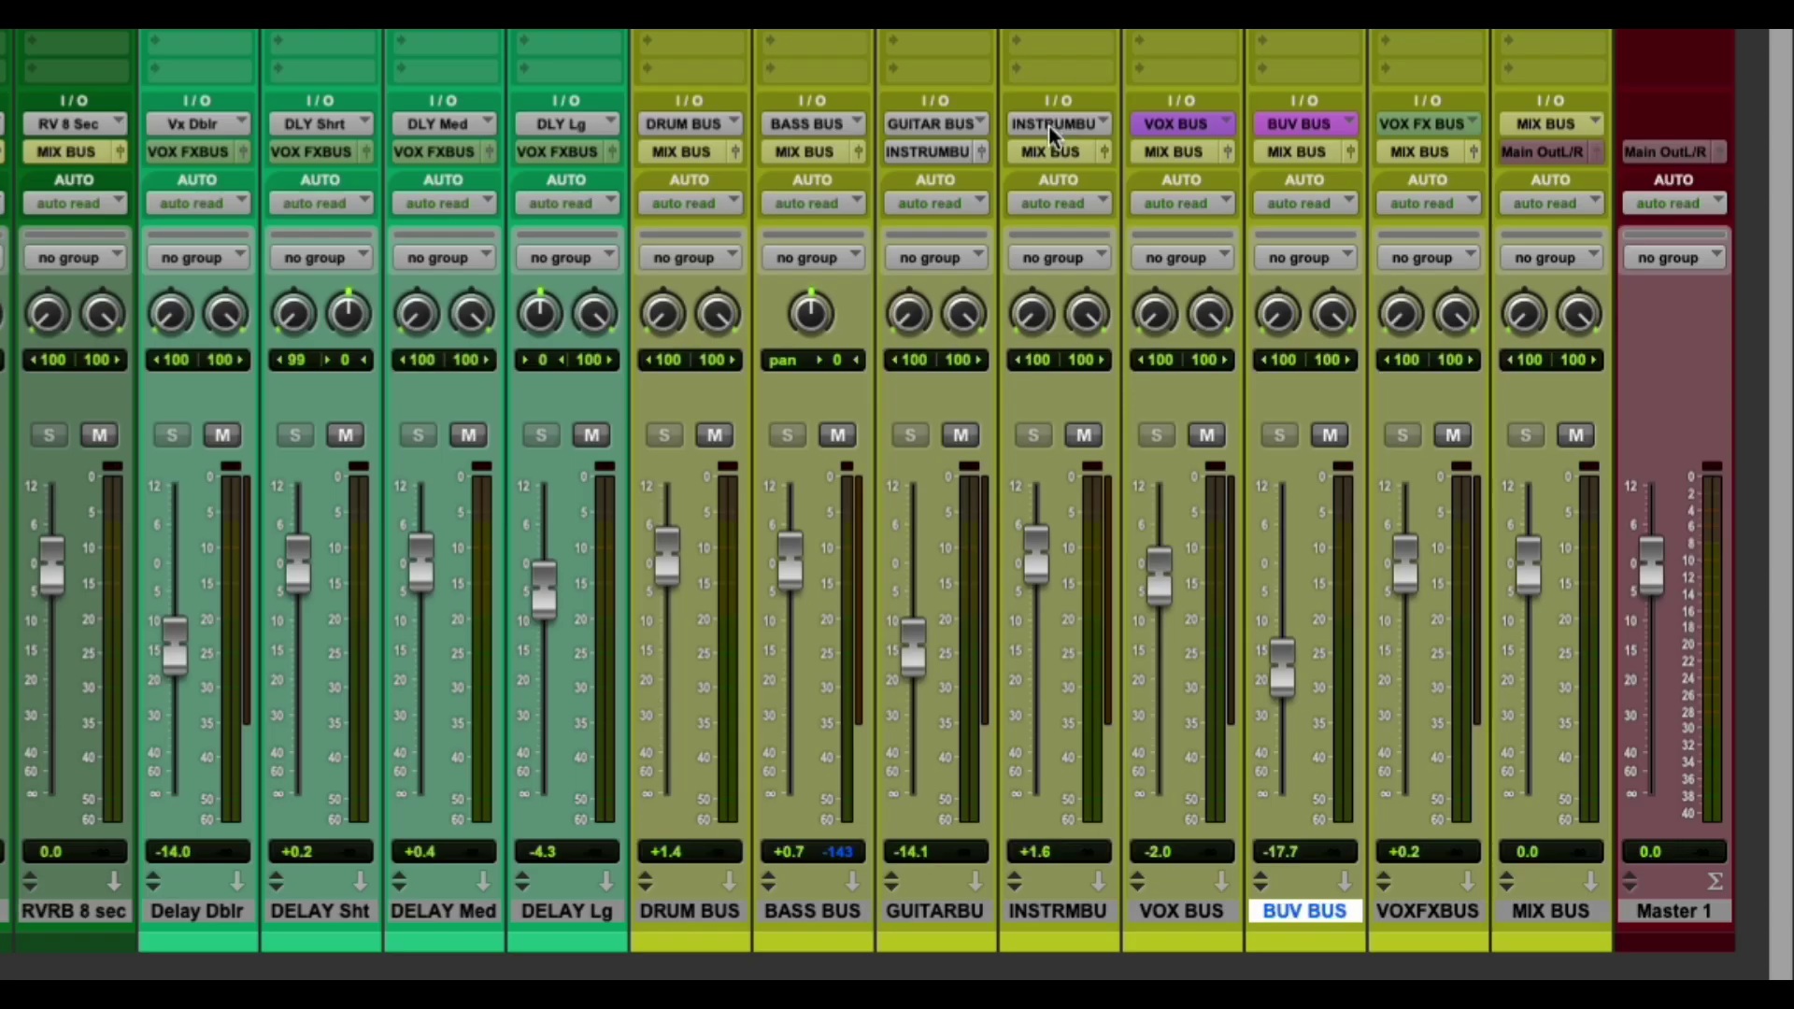
right_click(1048, 125)
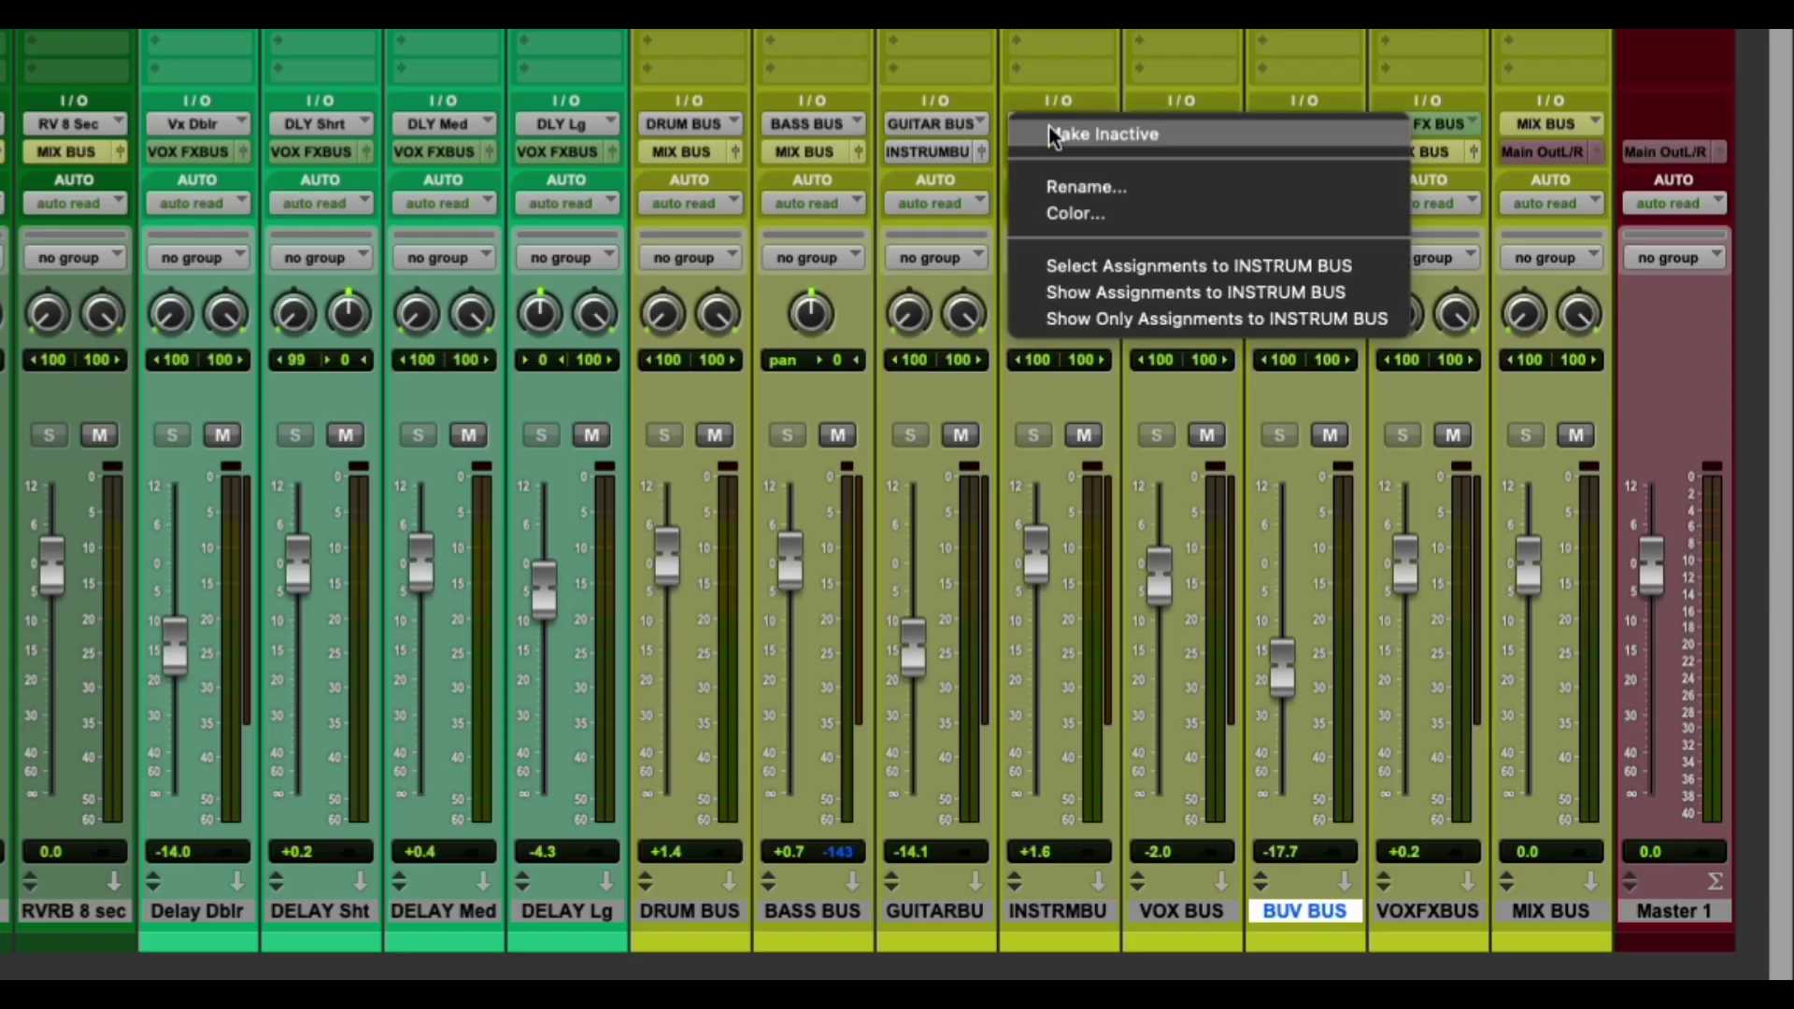
Colour the INSTRUM BUS path red and the GUITAR BUS path green.
click(1071, 215)
click(1422, 125)
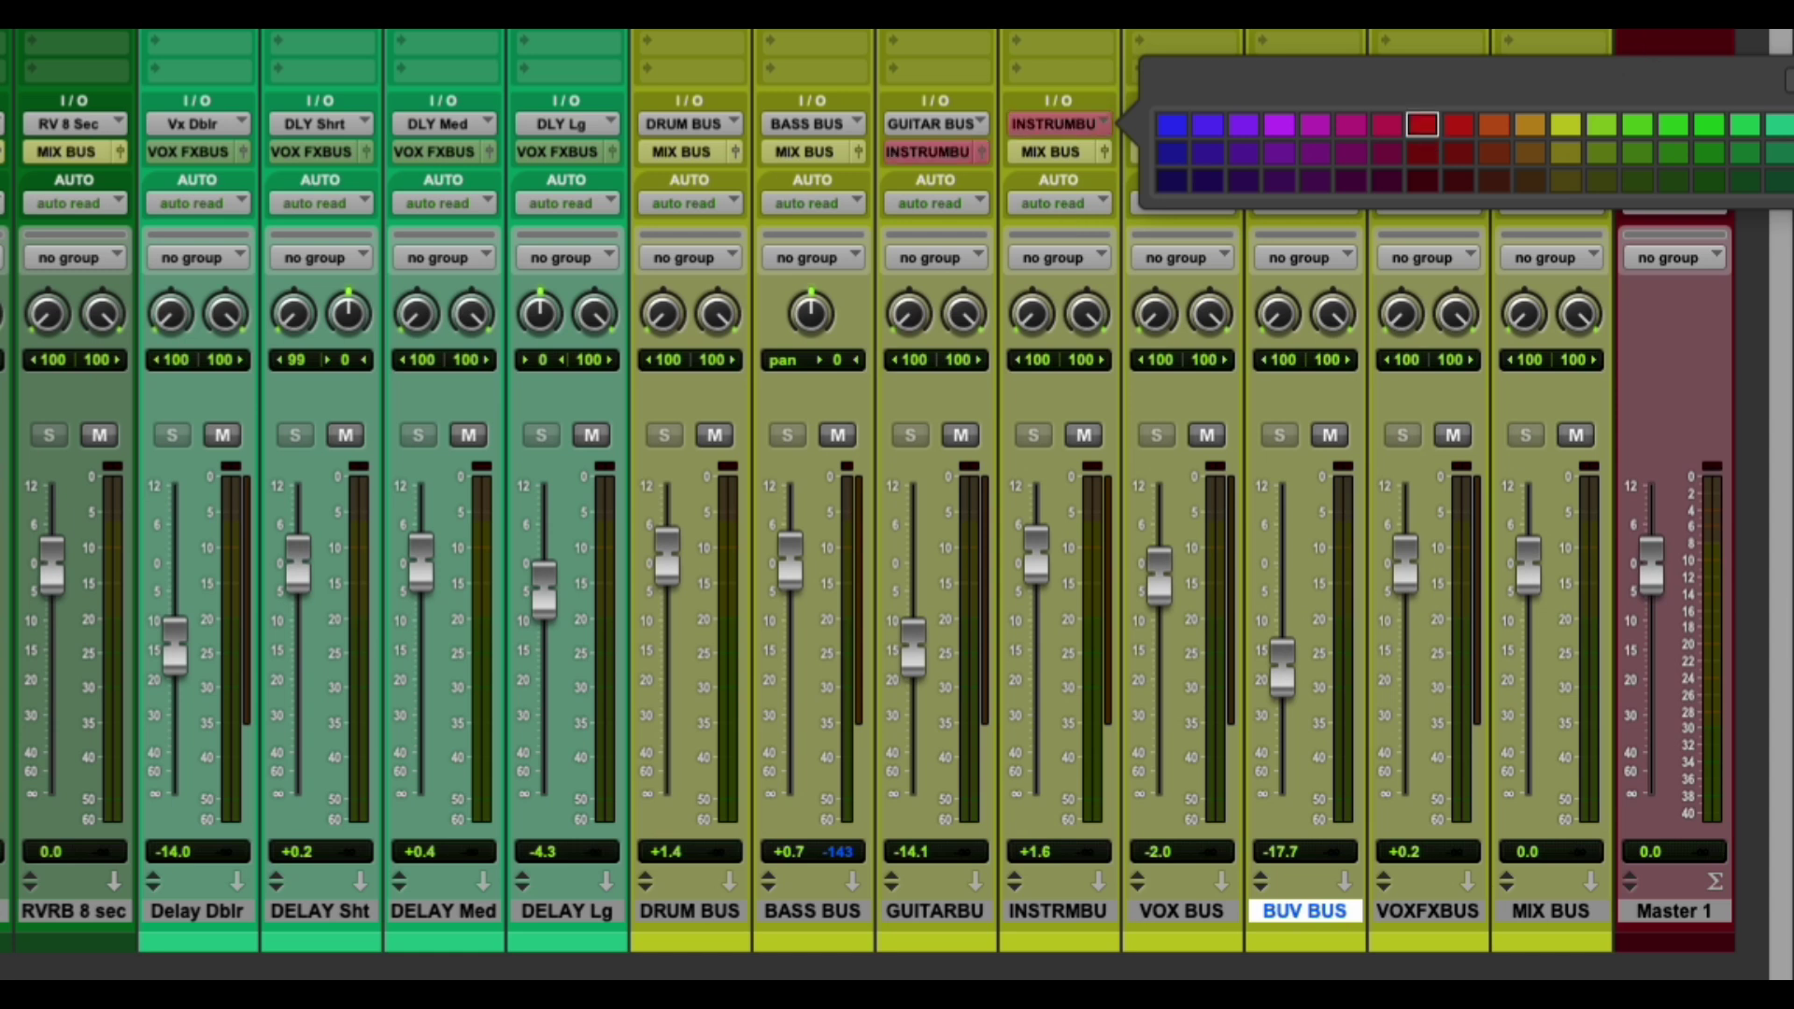
key(Escape)
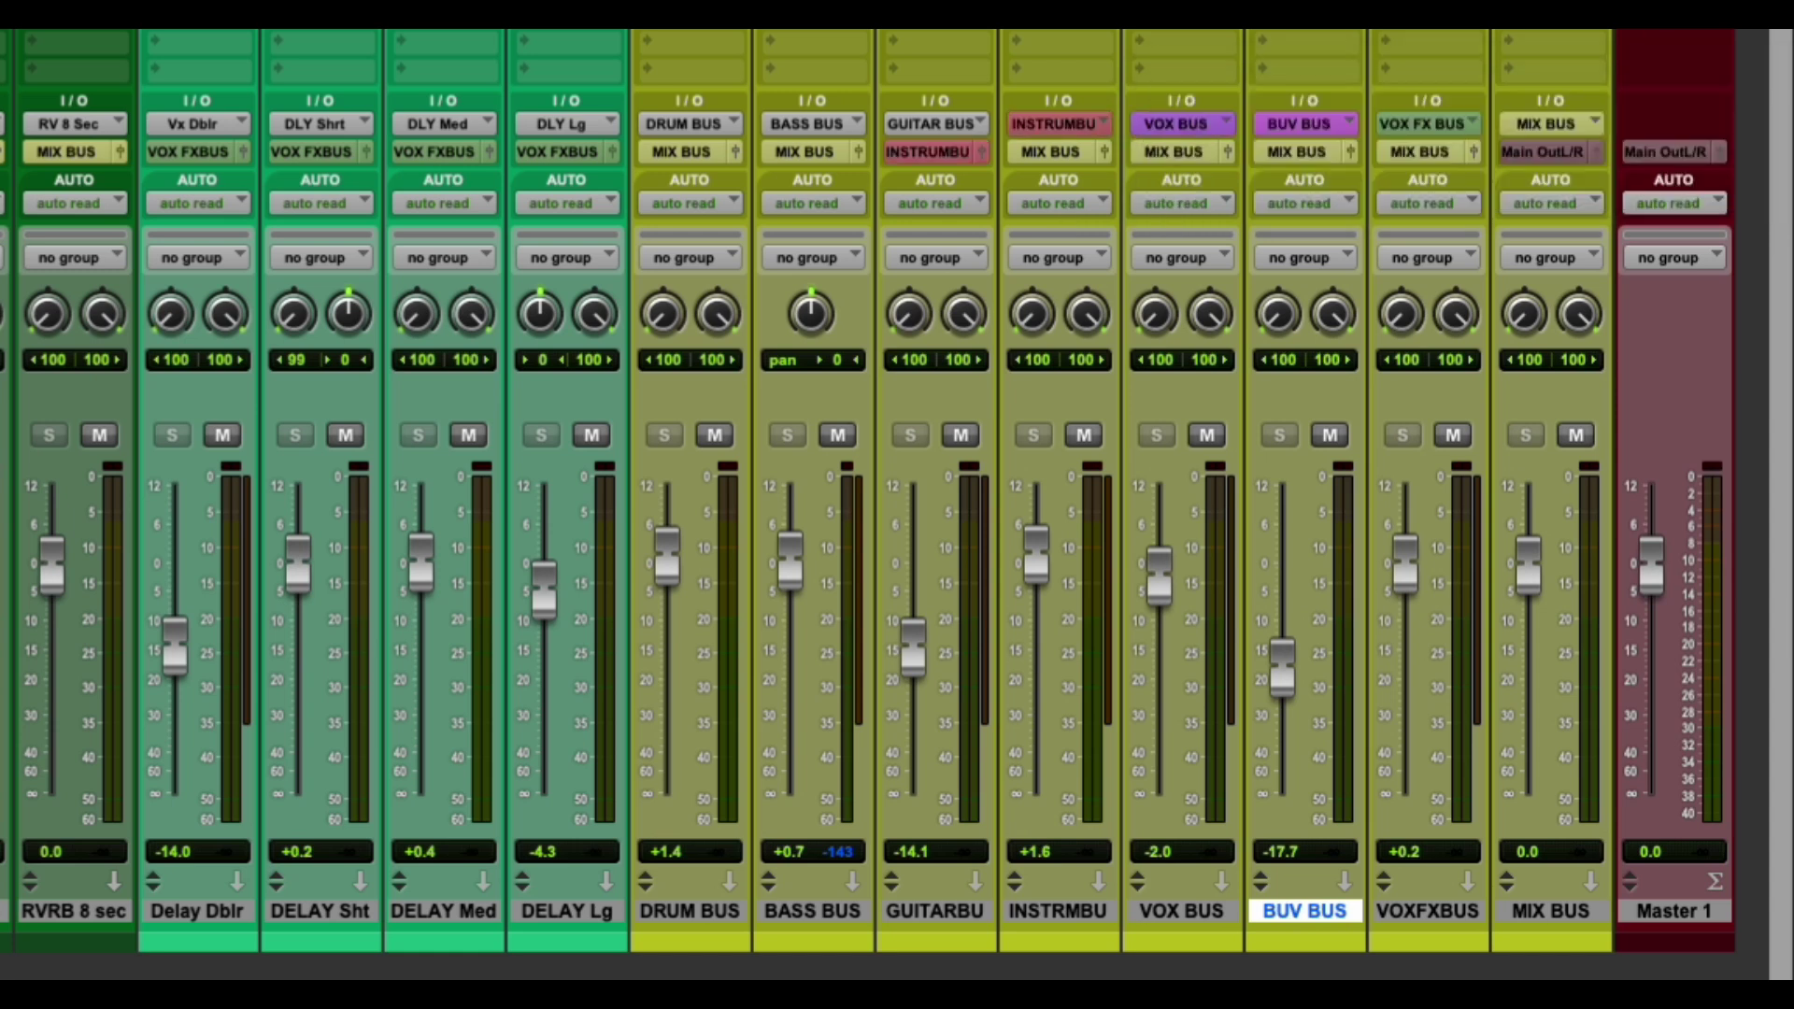
right_click(944, 135)
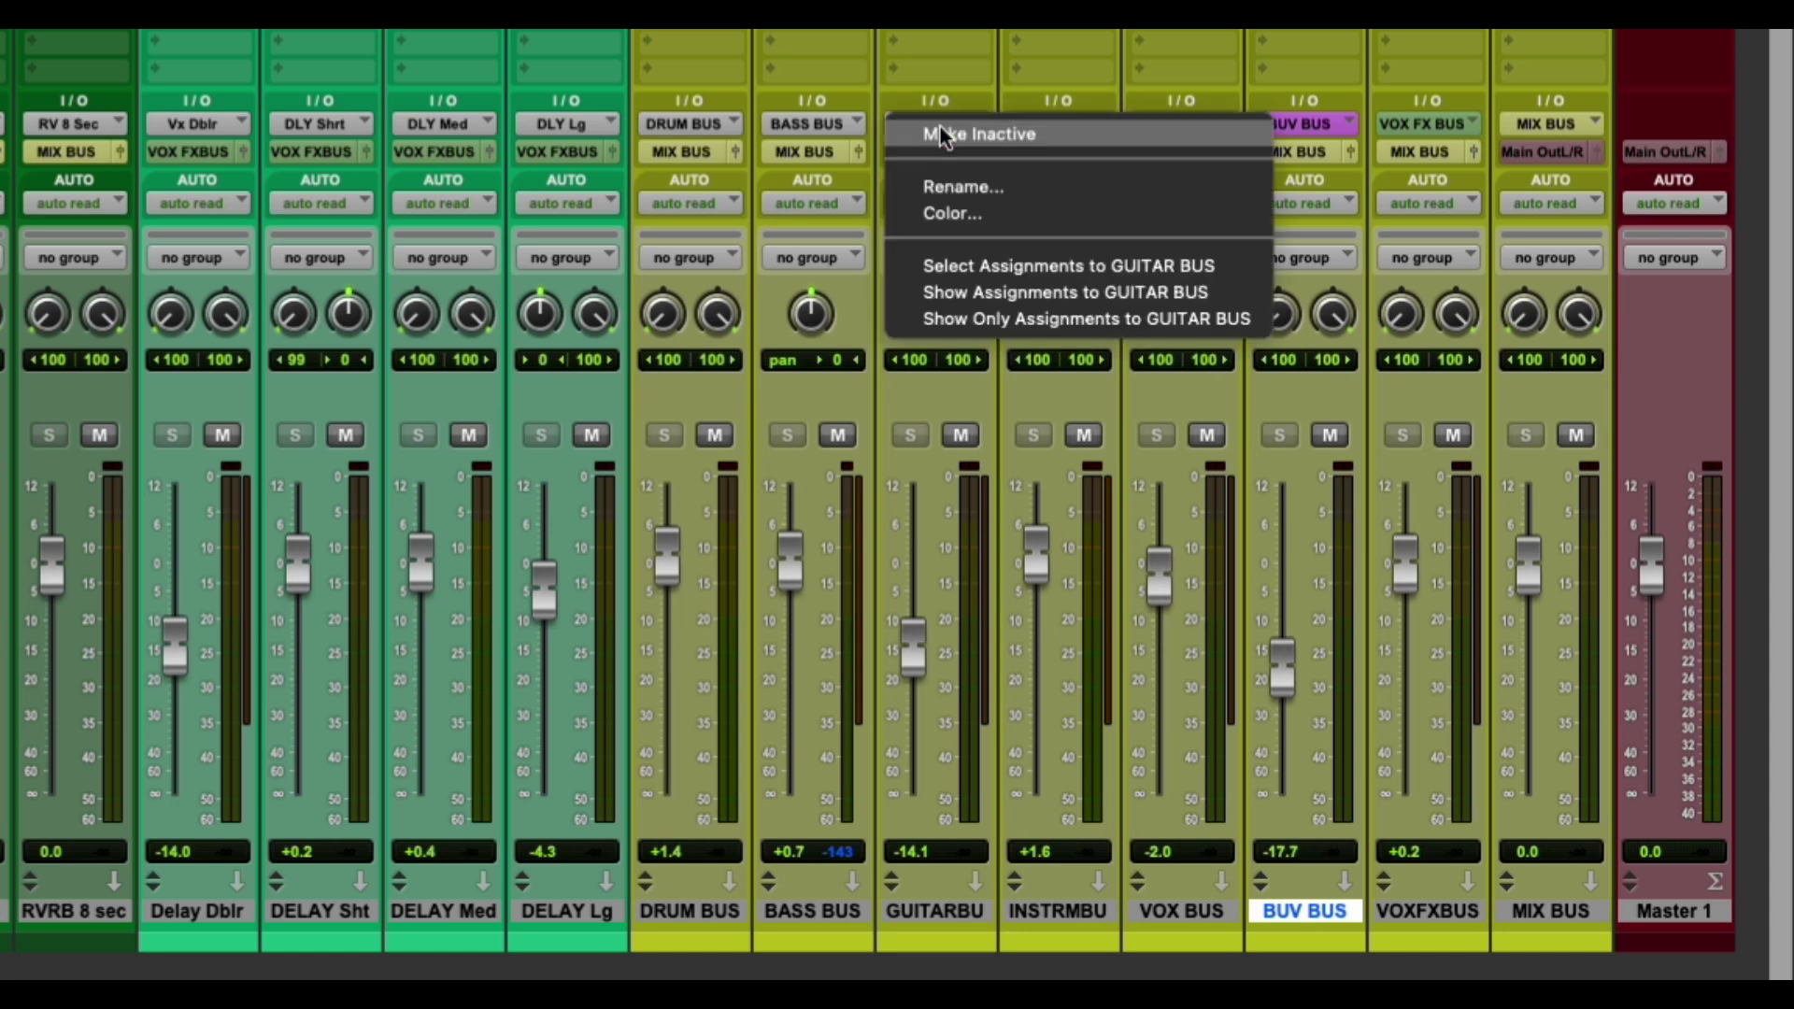
click(943, 215)
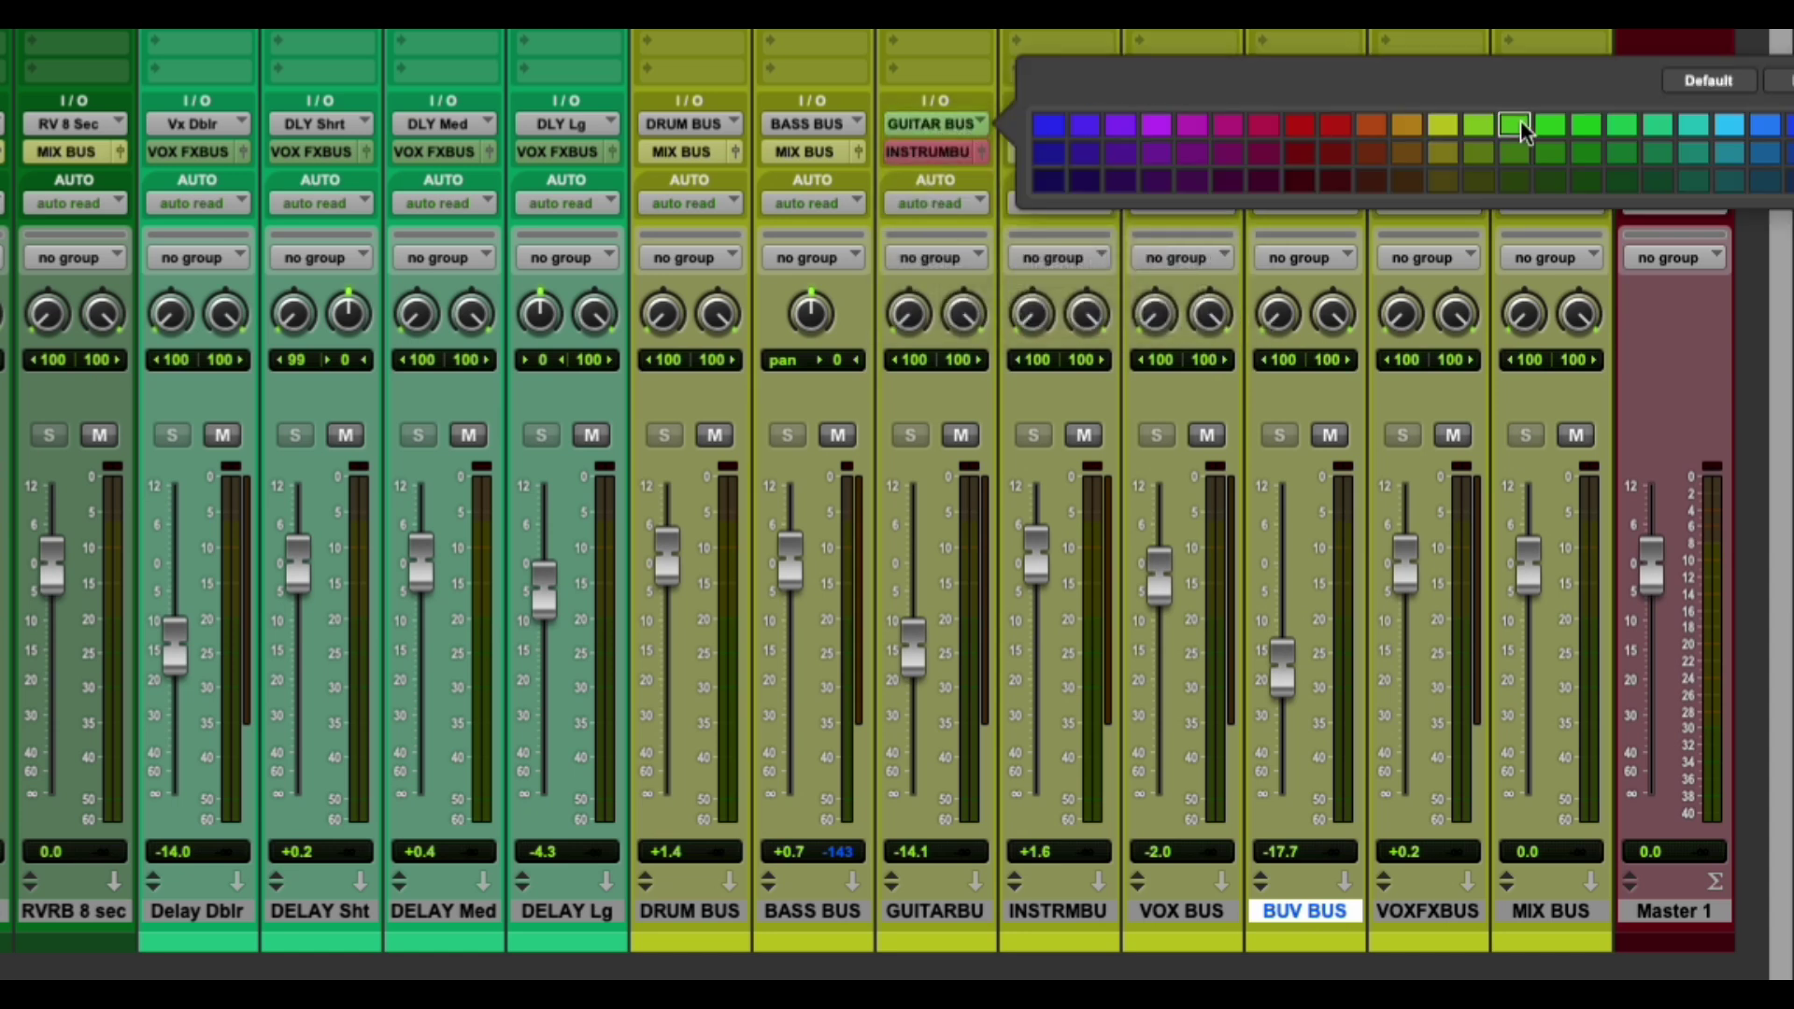
click(1749, 36)
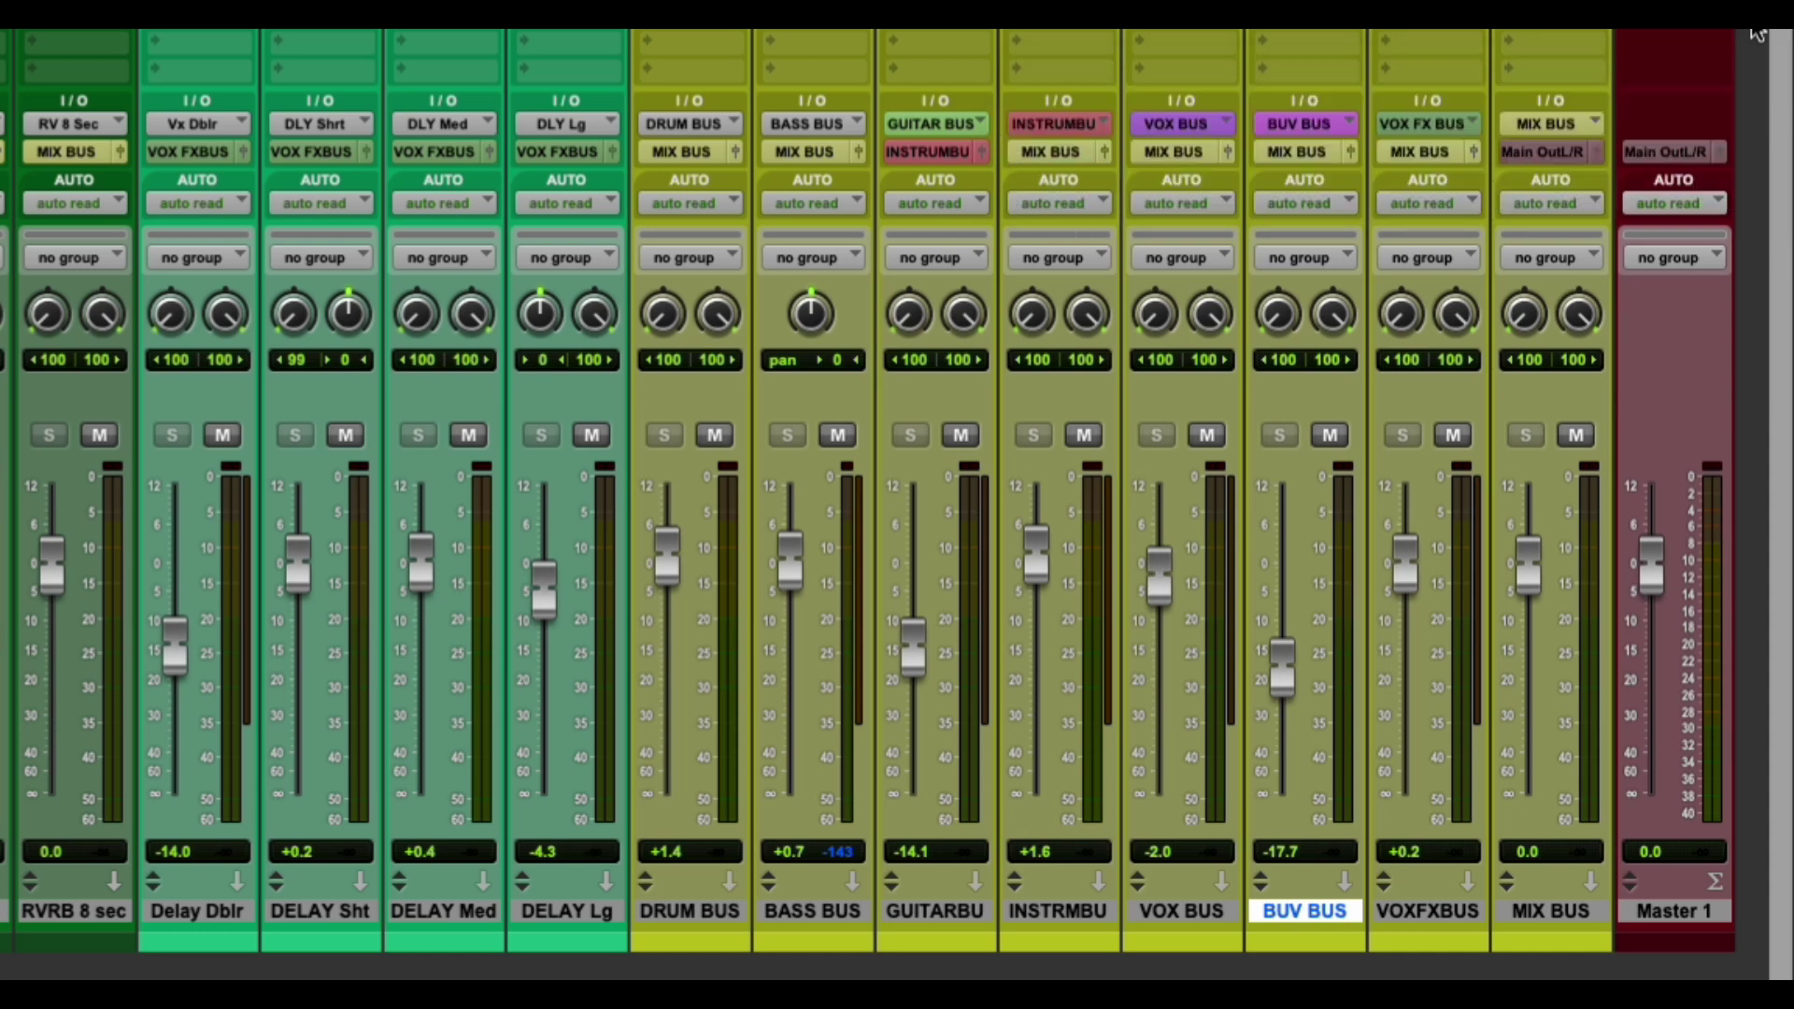
Colour the BASS BUS path light blue and the DRUM BUS path dark brown.
right_click(805, 122)
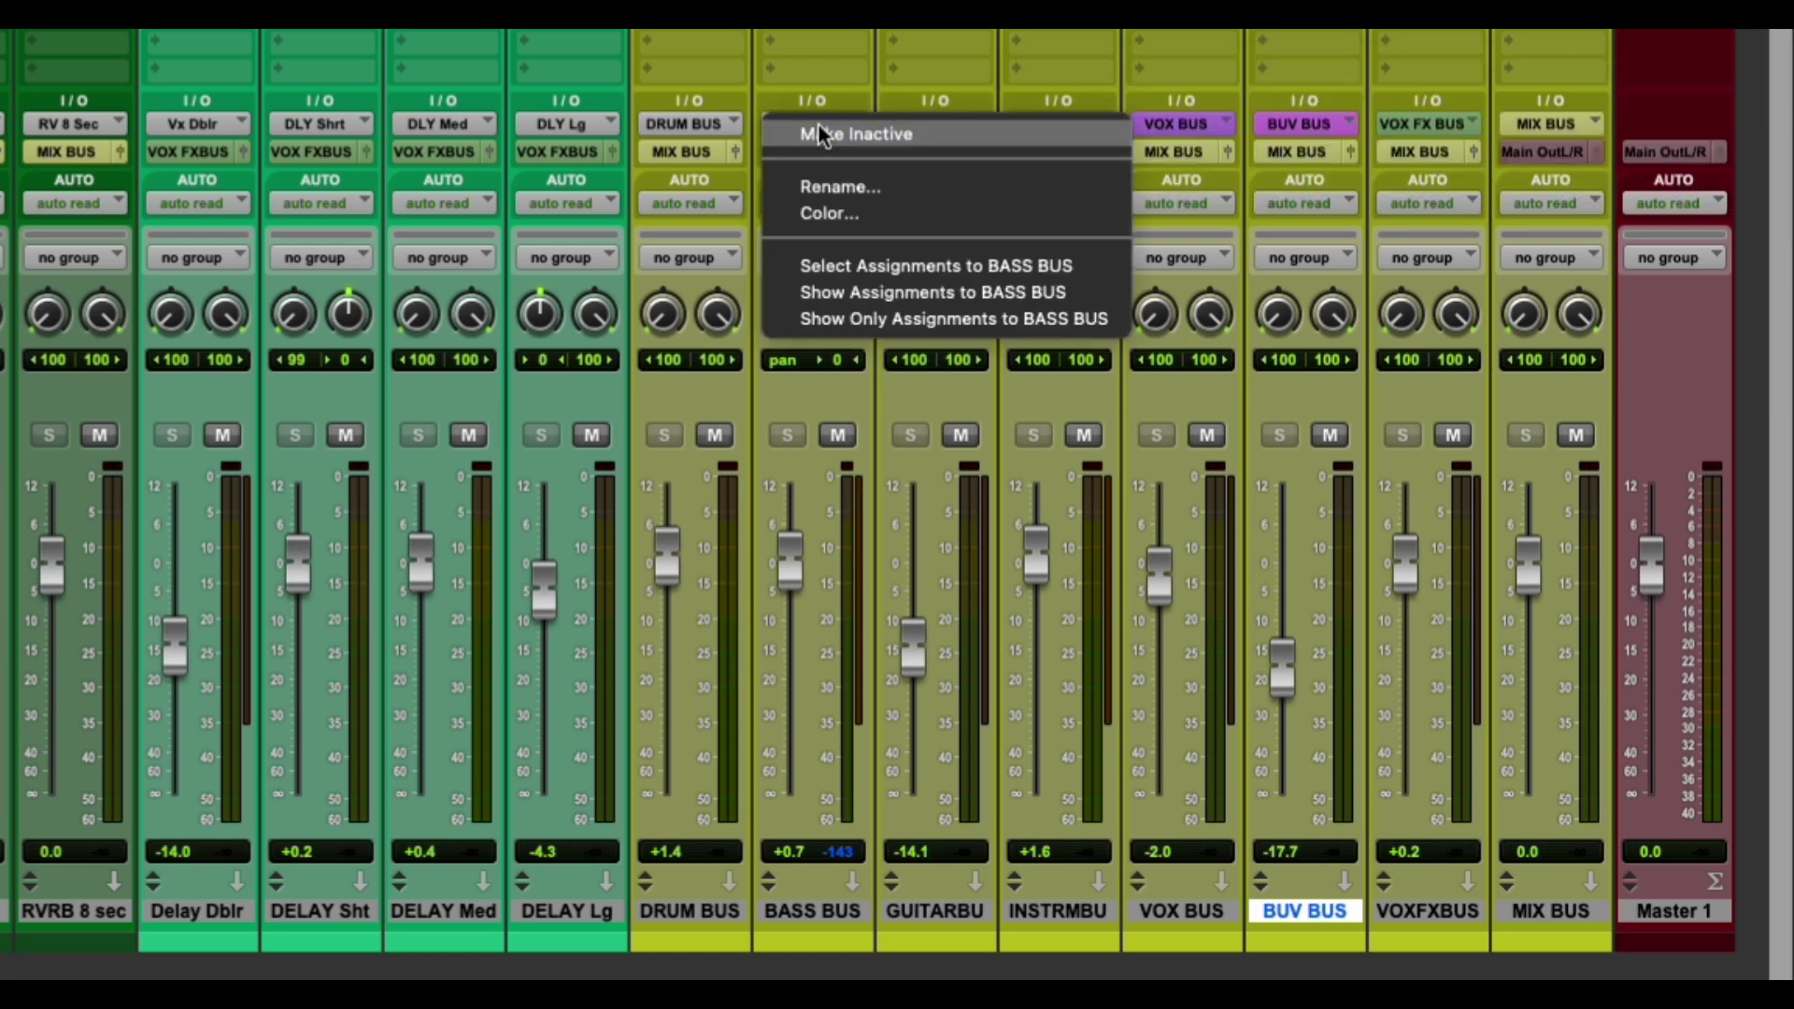
click(850, 212)
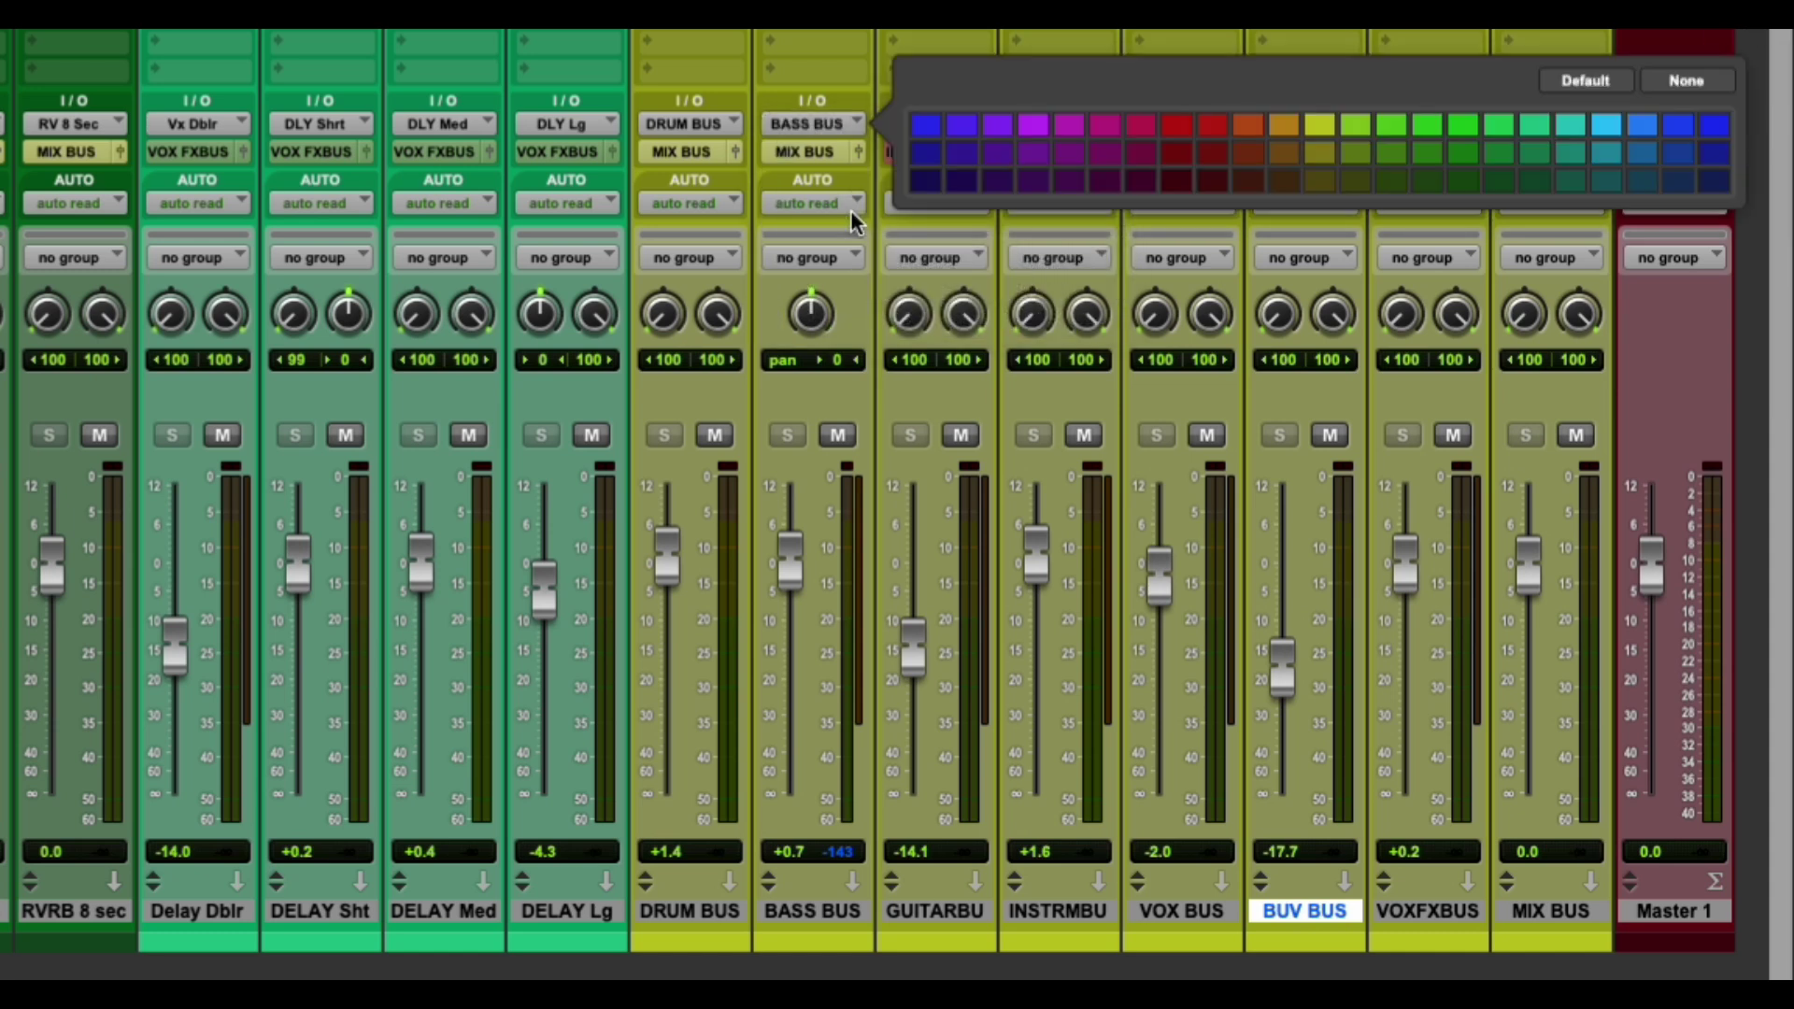
click(1607, 127)
key(Escape)
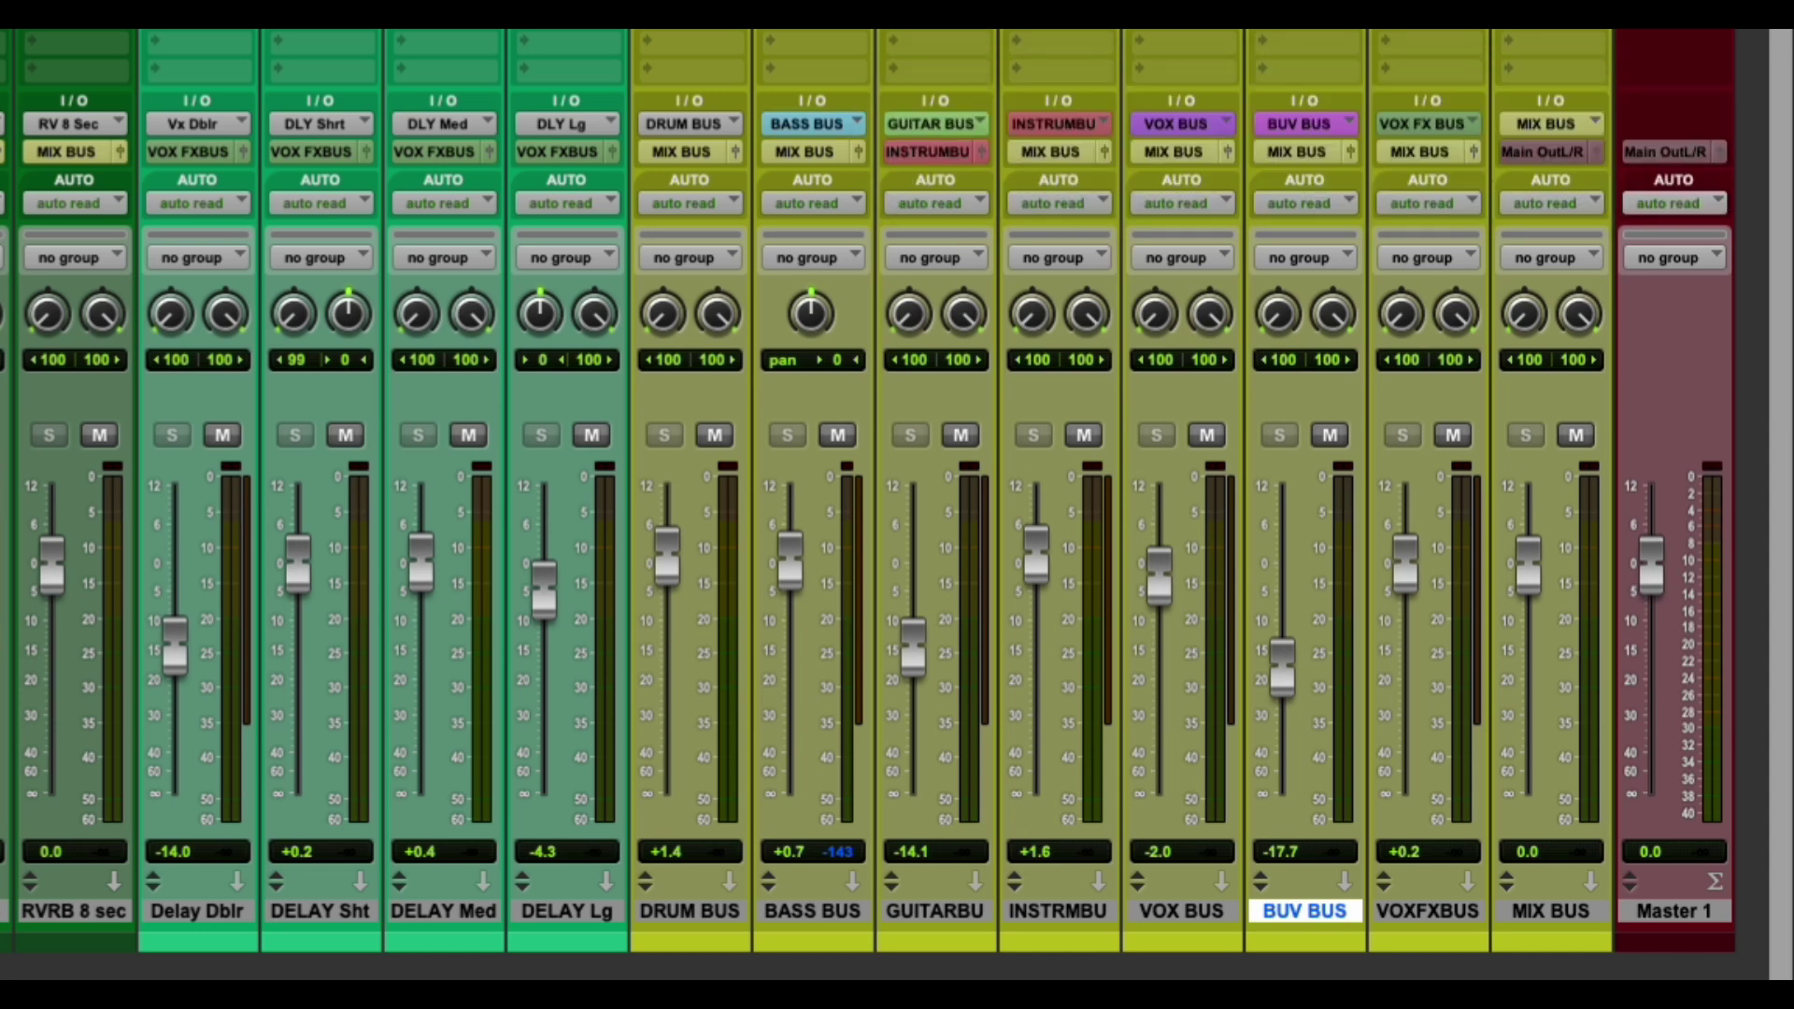
right_click(685, 125)
click(696, 214)
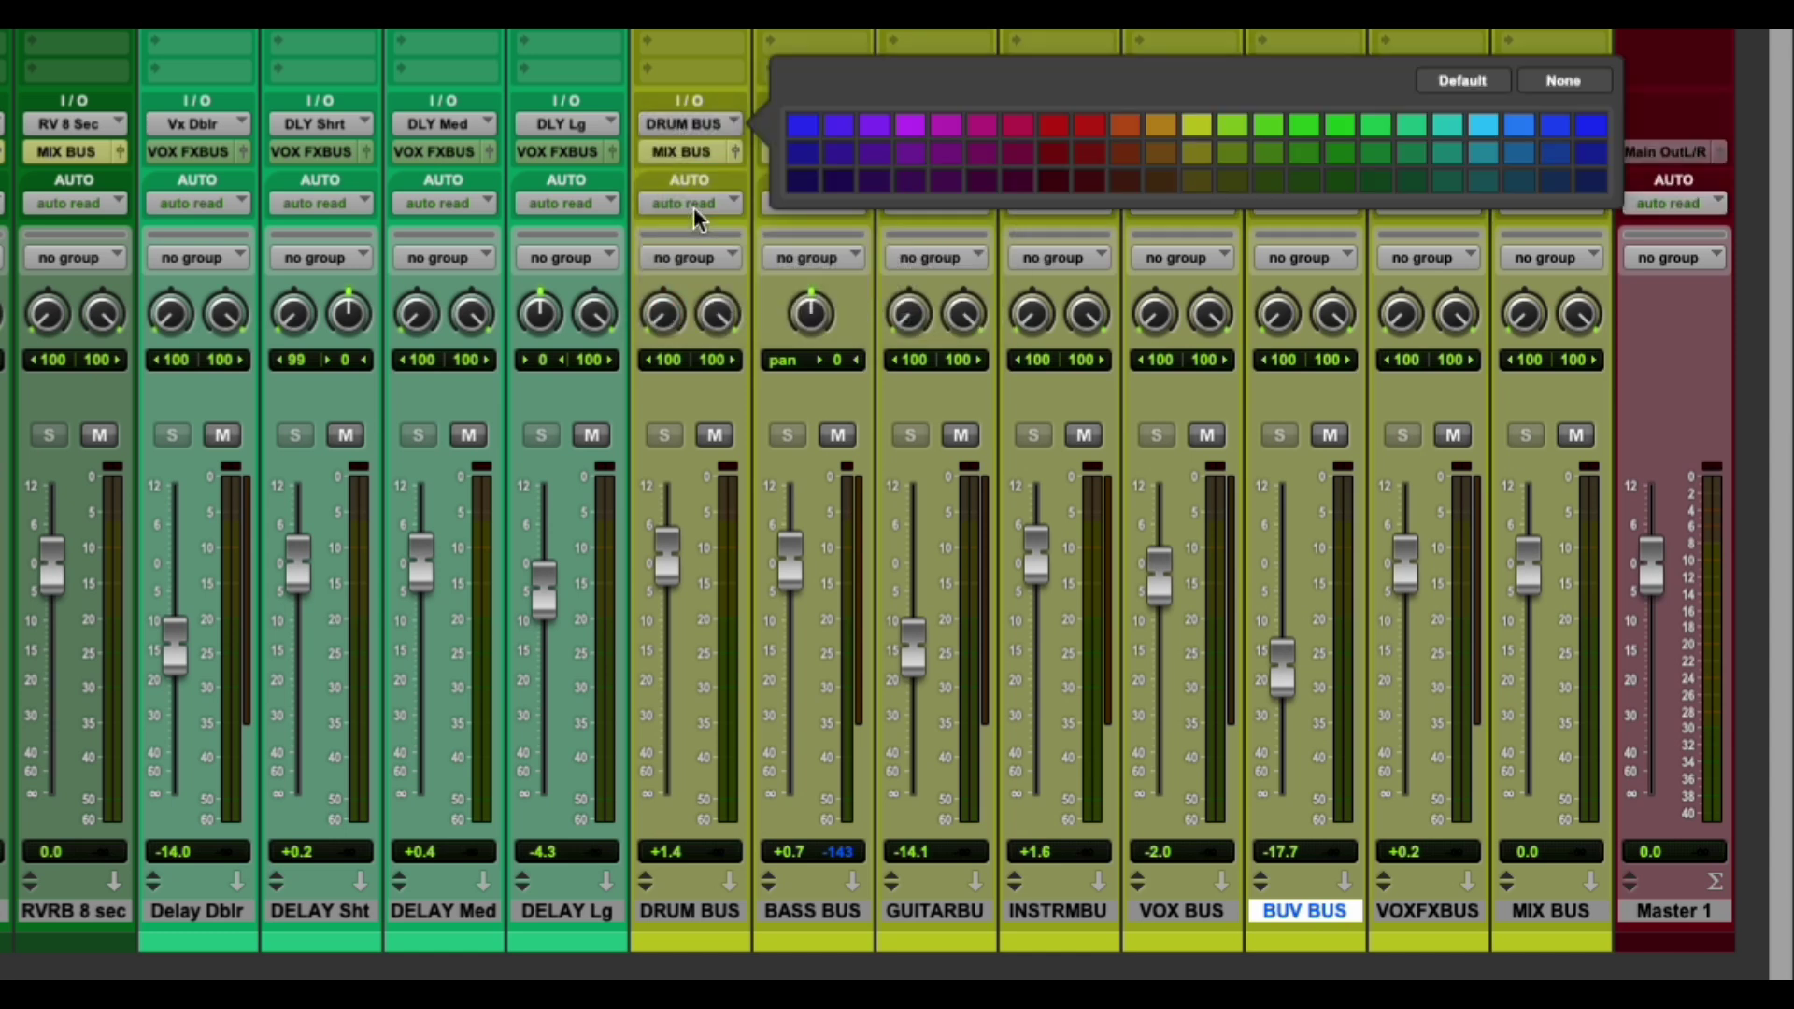
click(1163, 179)
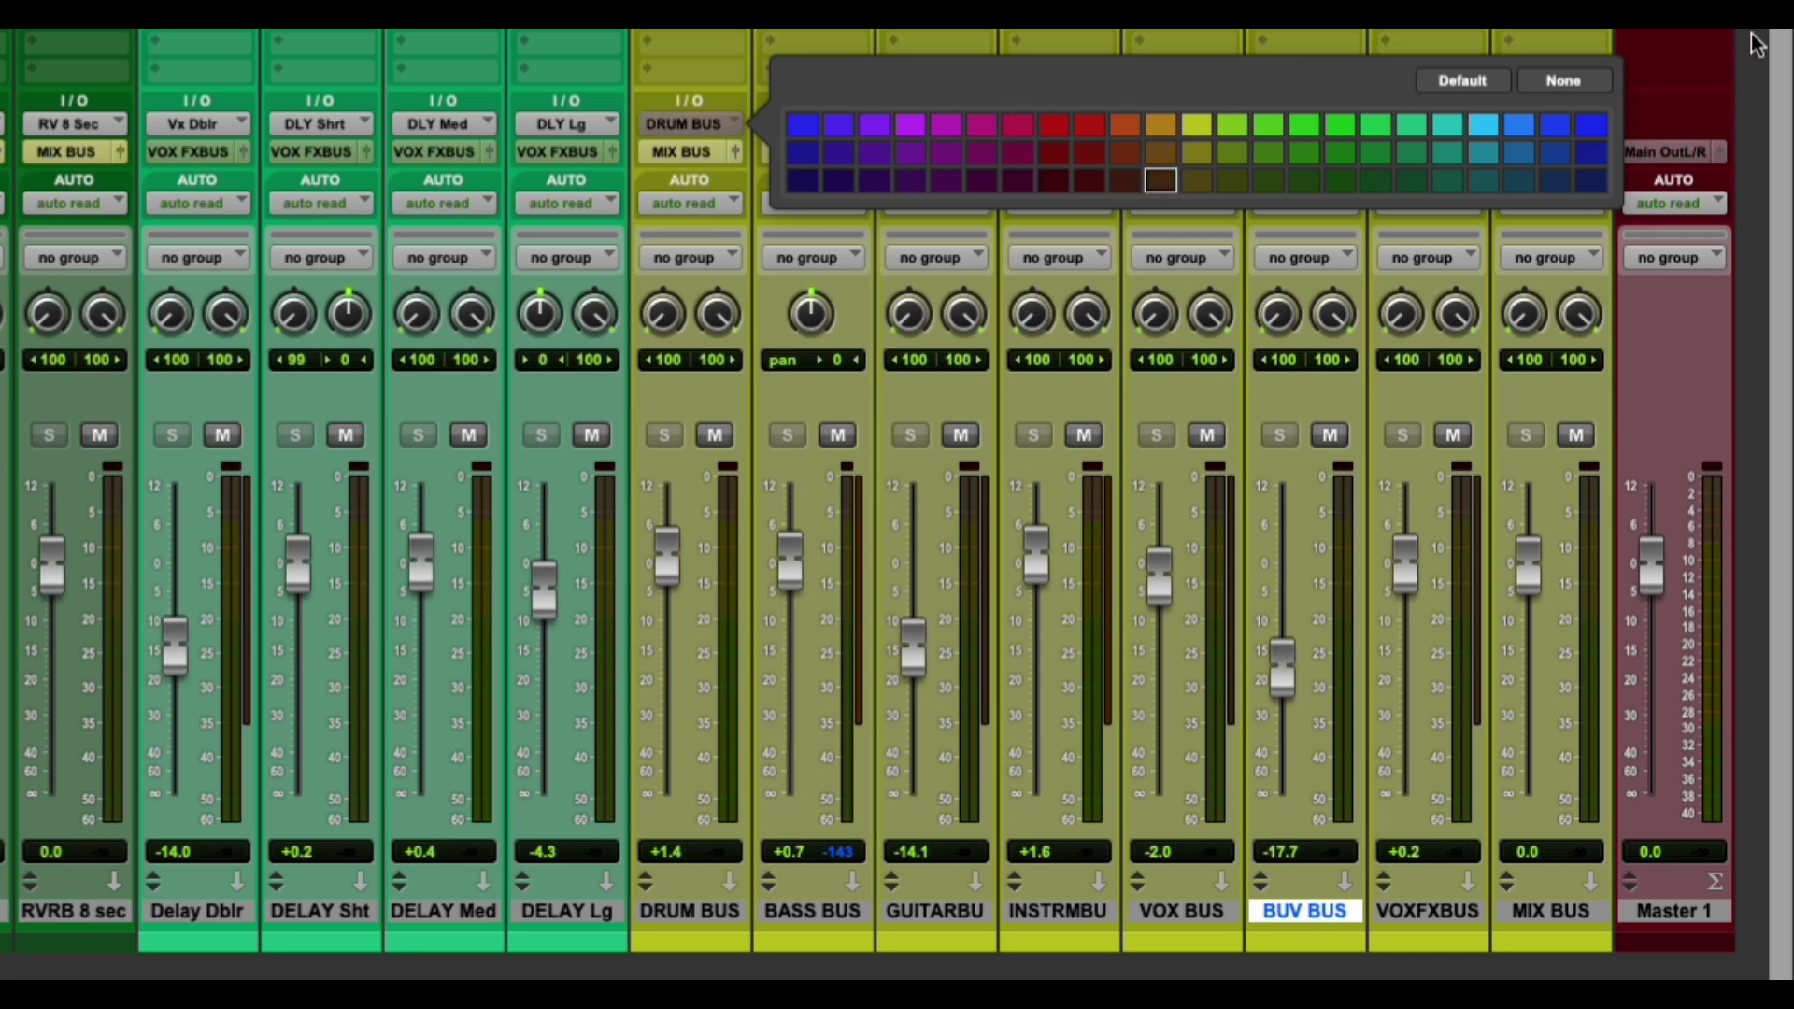
click(905, 247)
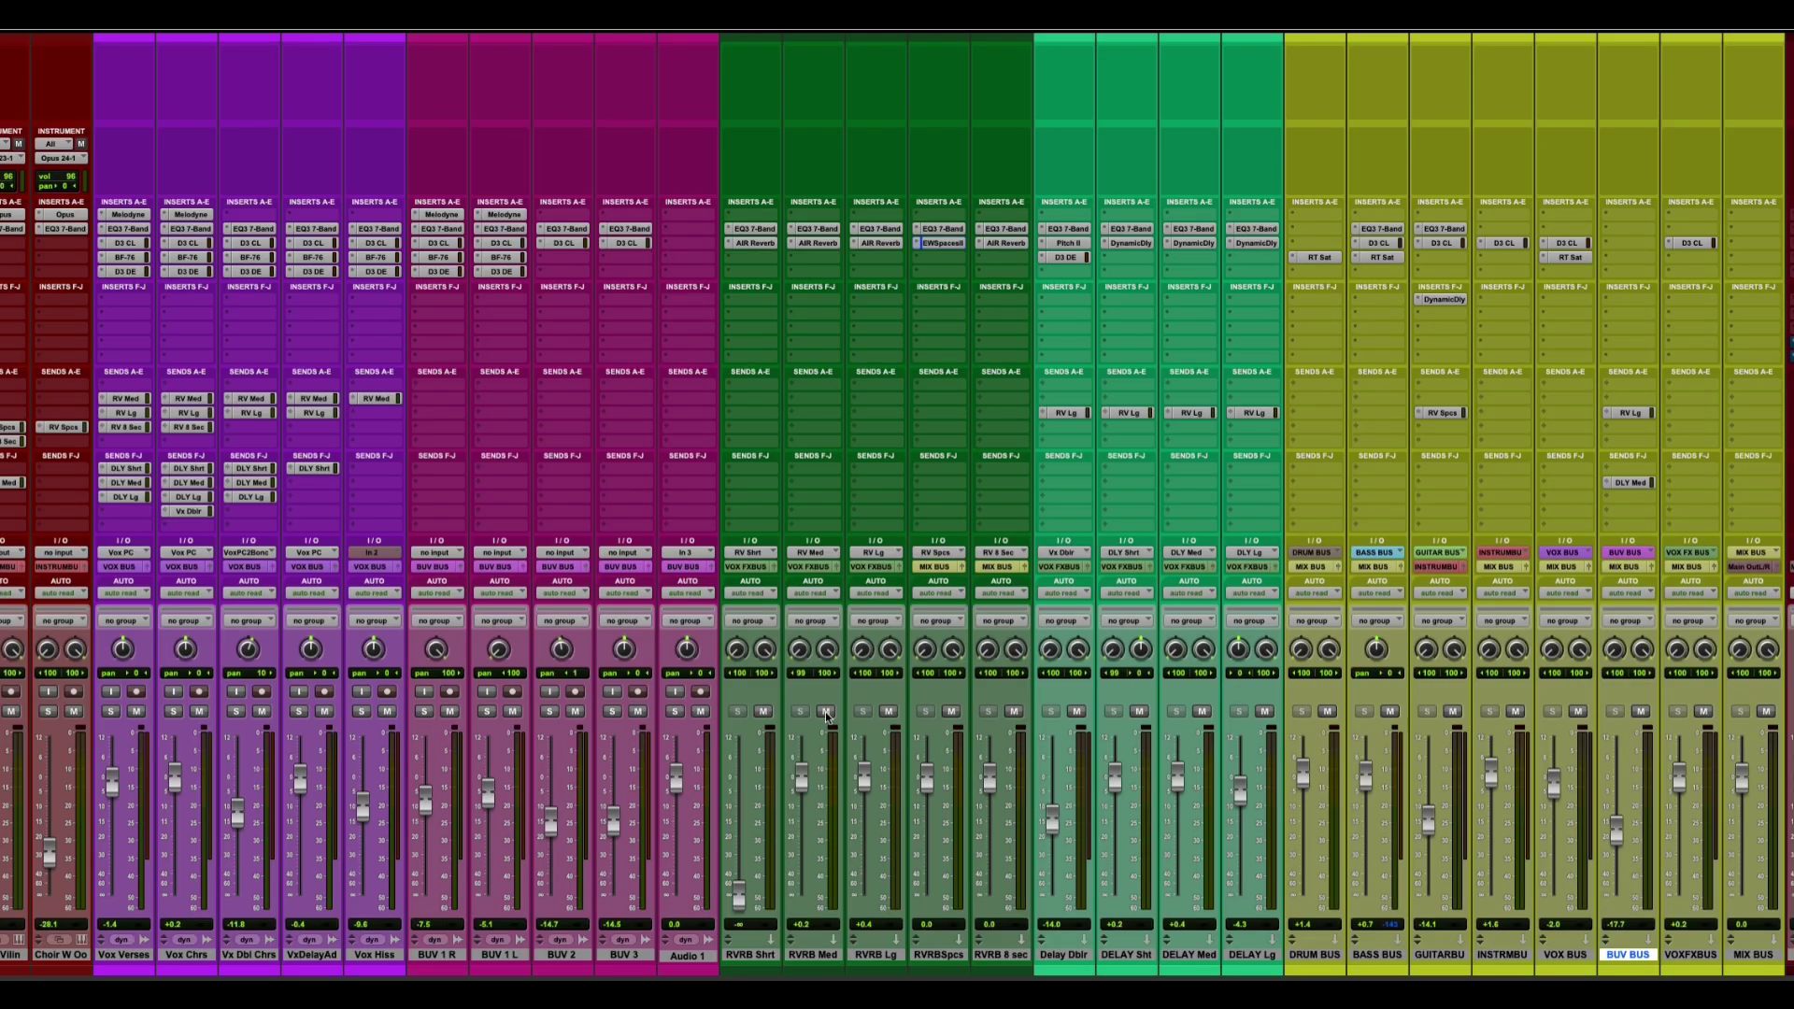
scroll(826, 716, left, 10)
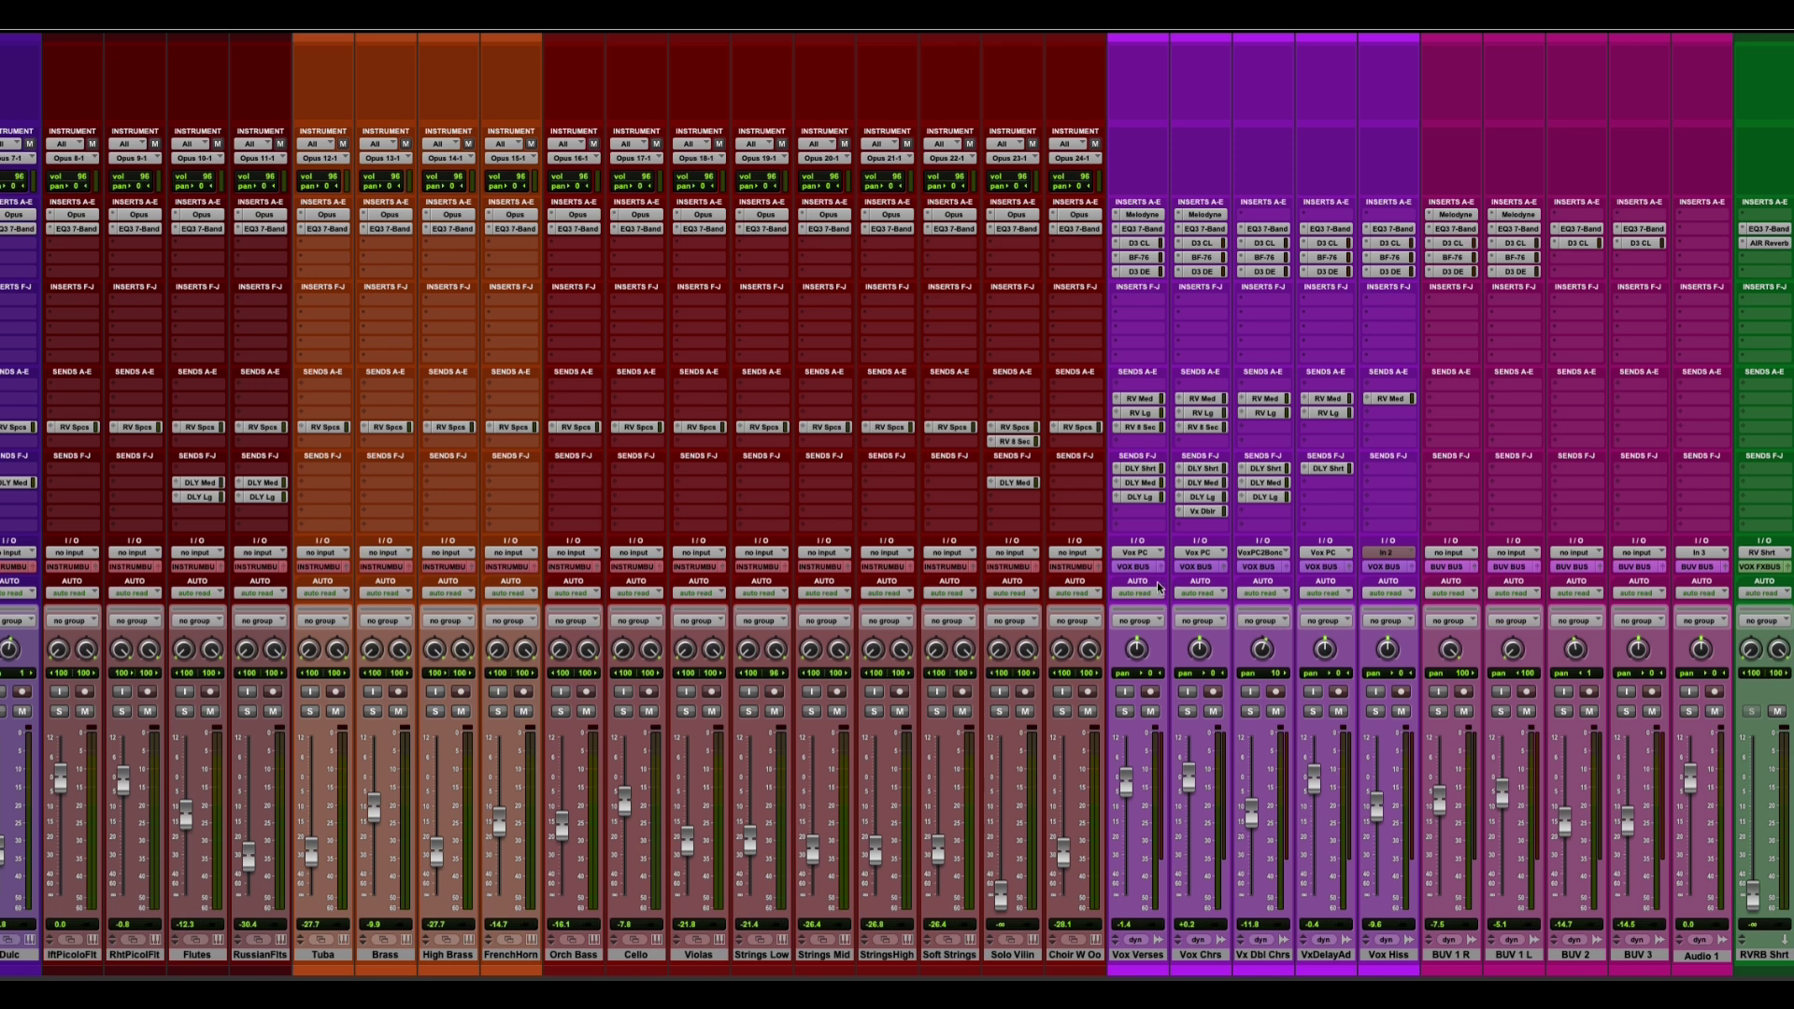
scroll(1385, 577, left, 15)
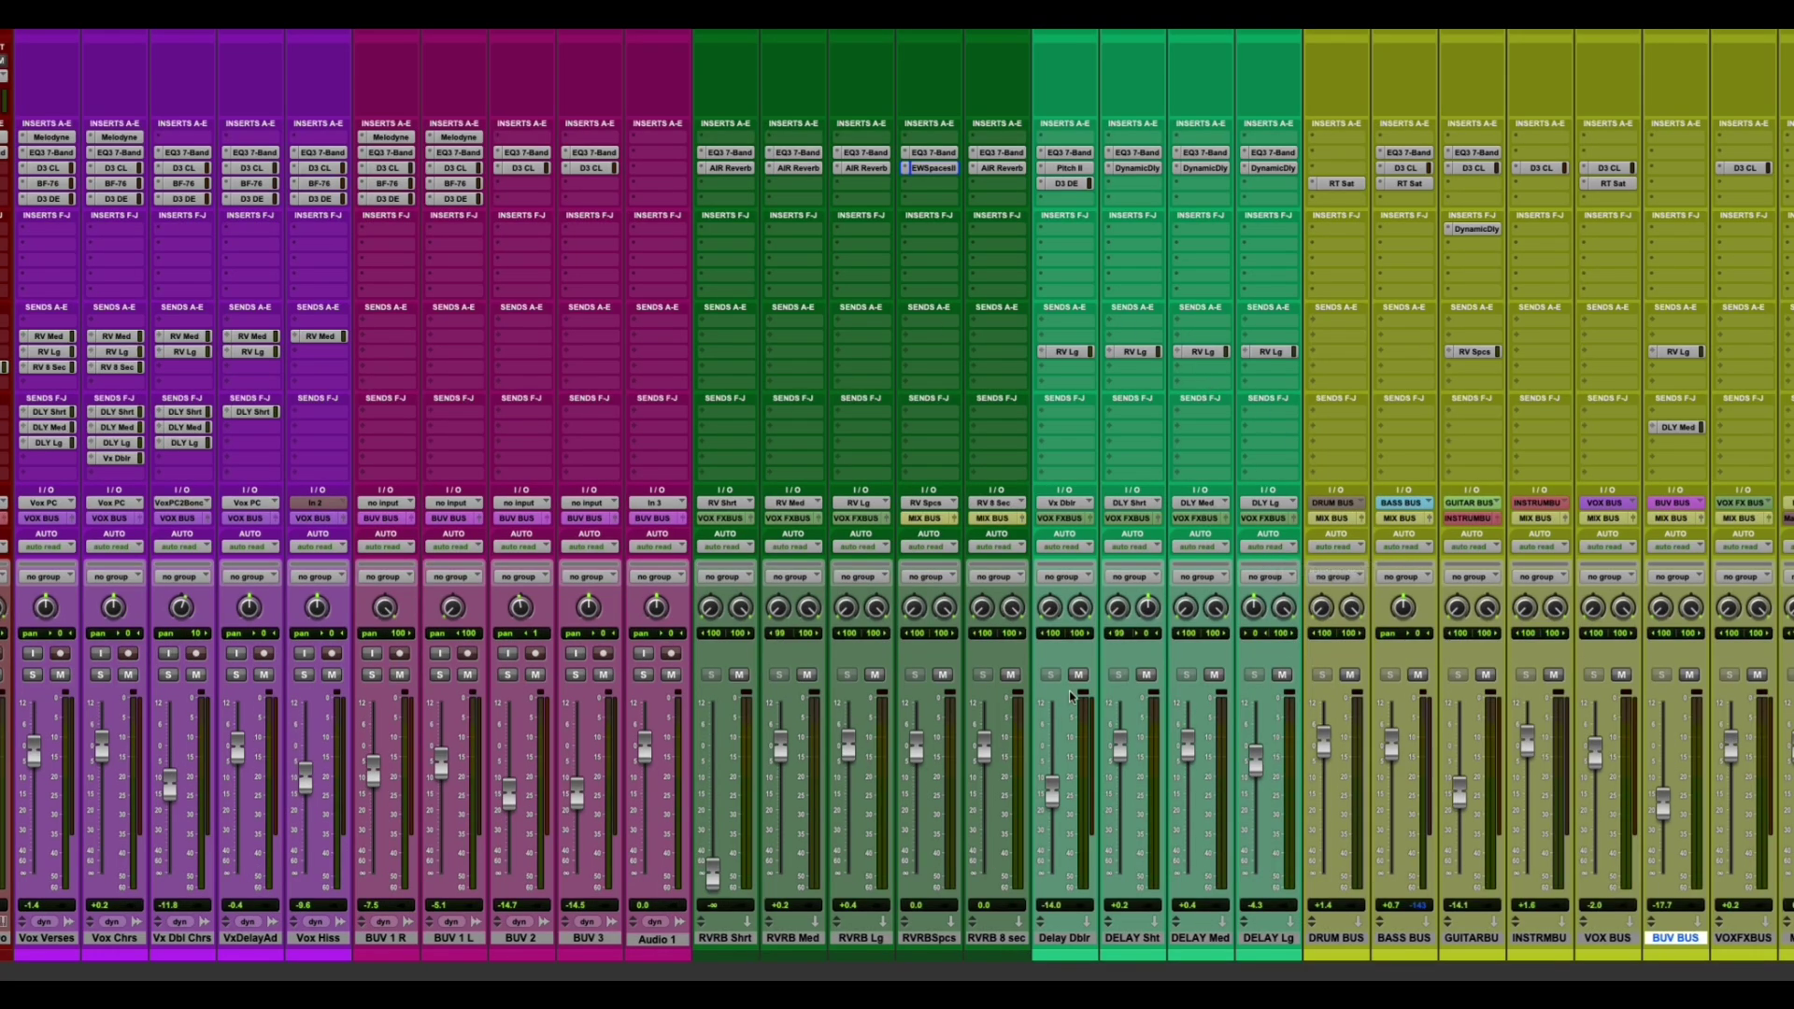
Apply the same green swatch to the DLY Lg, DLY Med, DLY Shrt and Vx Dblr delay buses.
right_click(1271, 509)
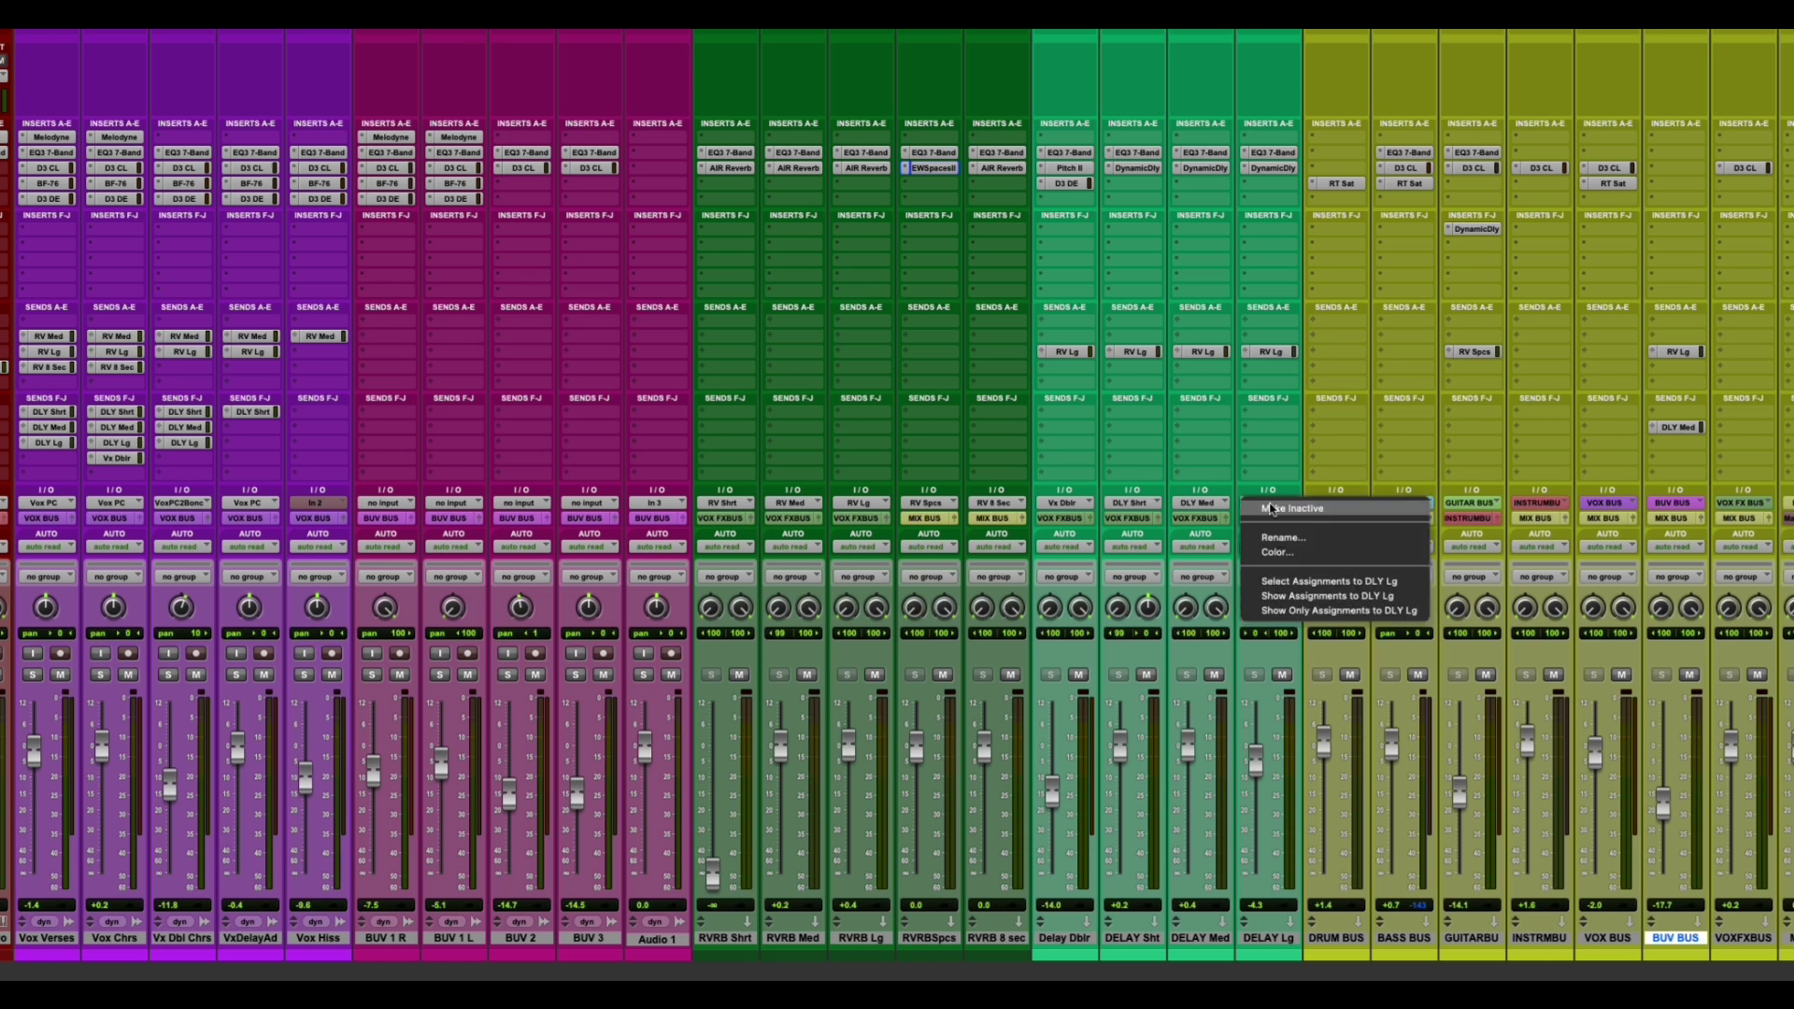
click(1274, 553)
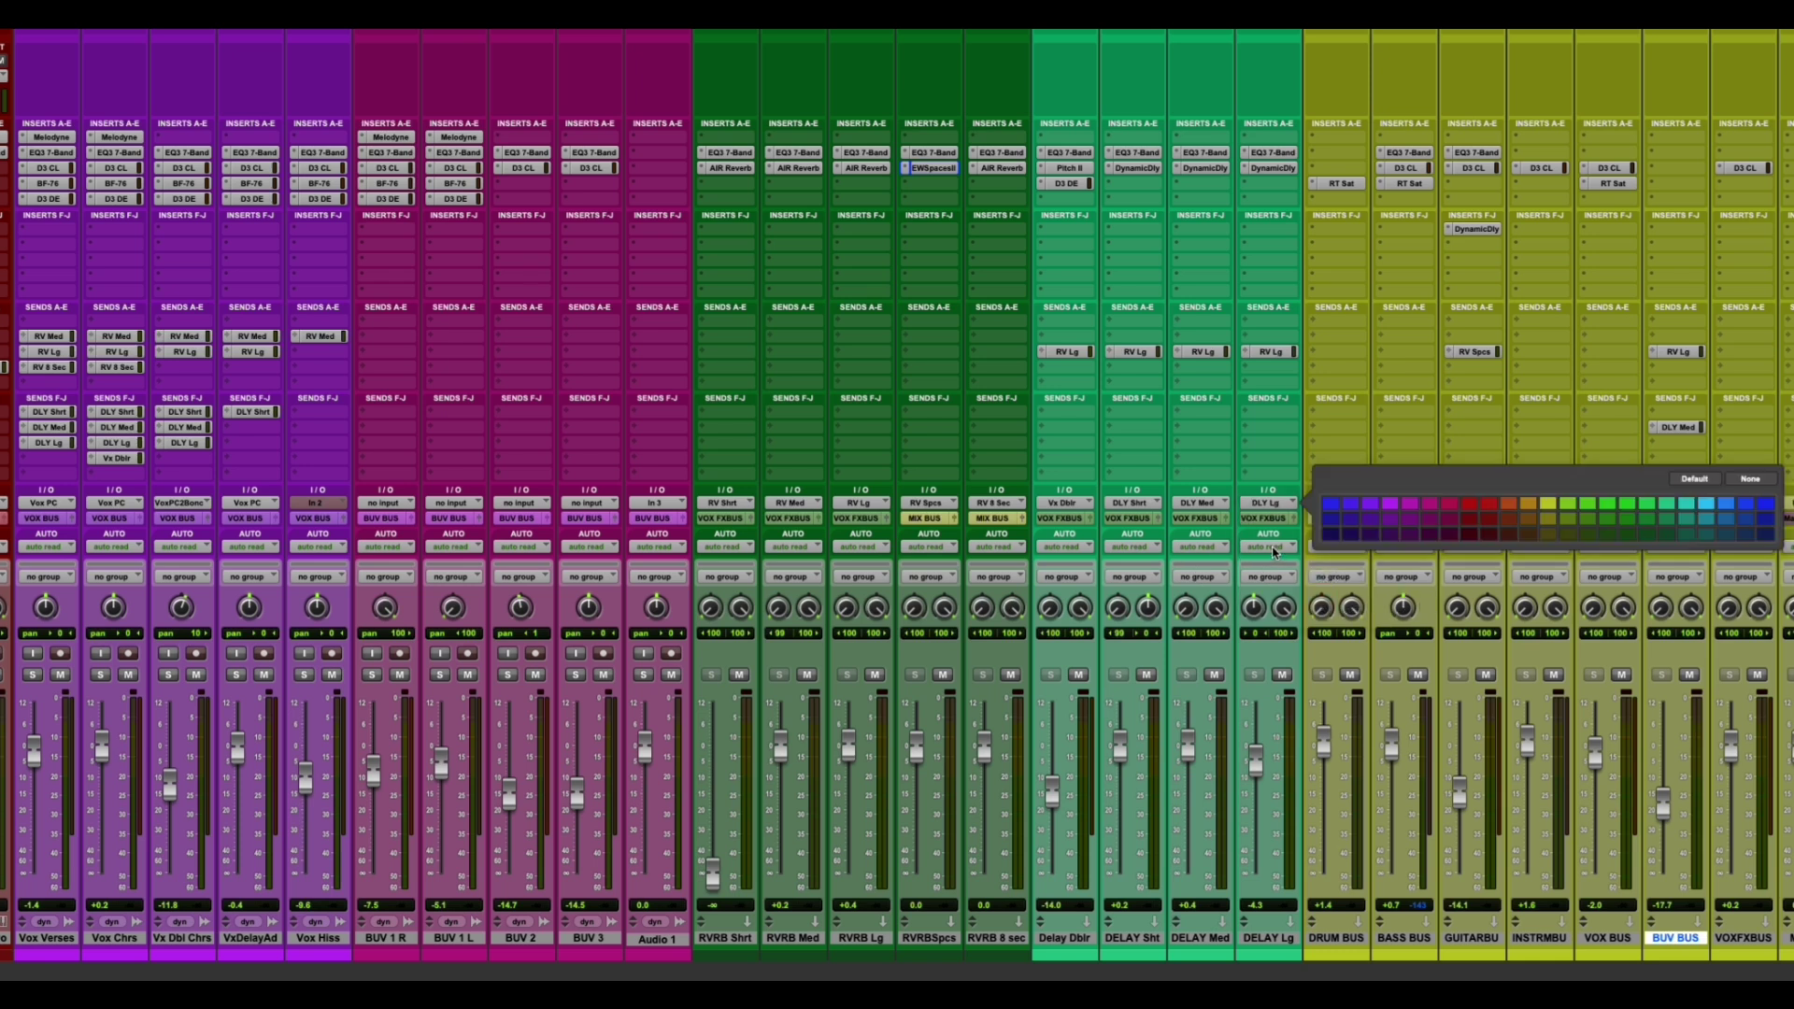
click(1672, 509)
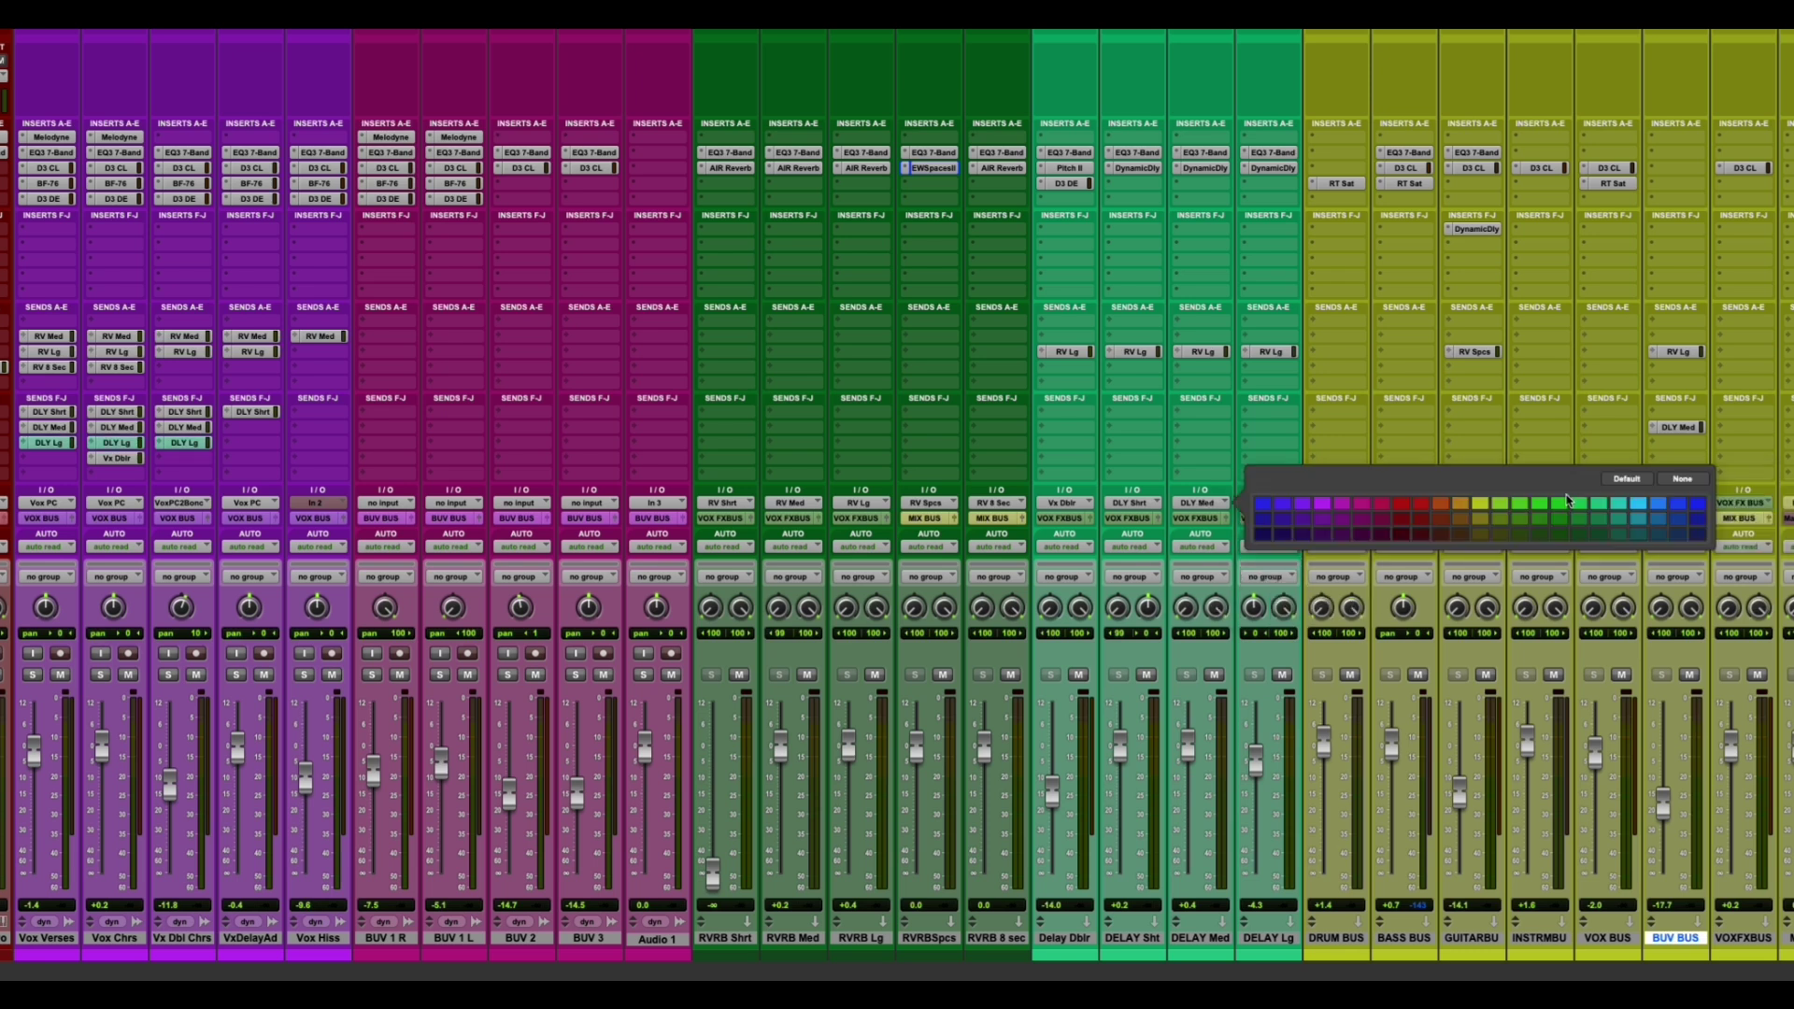
click(1601, 510)
right_click(1107, 502)
click(1210, 552)
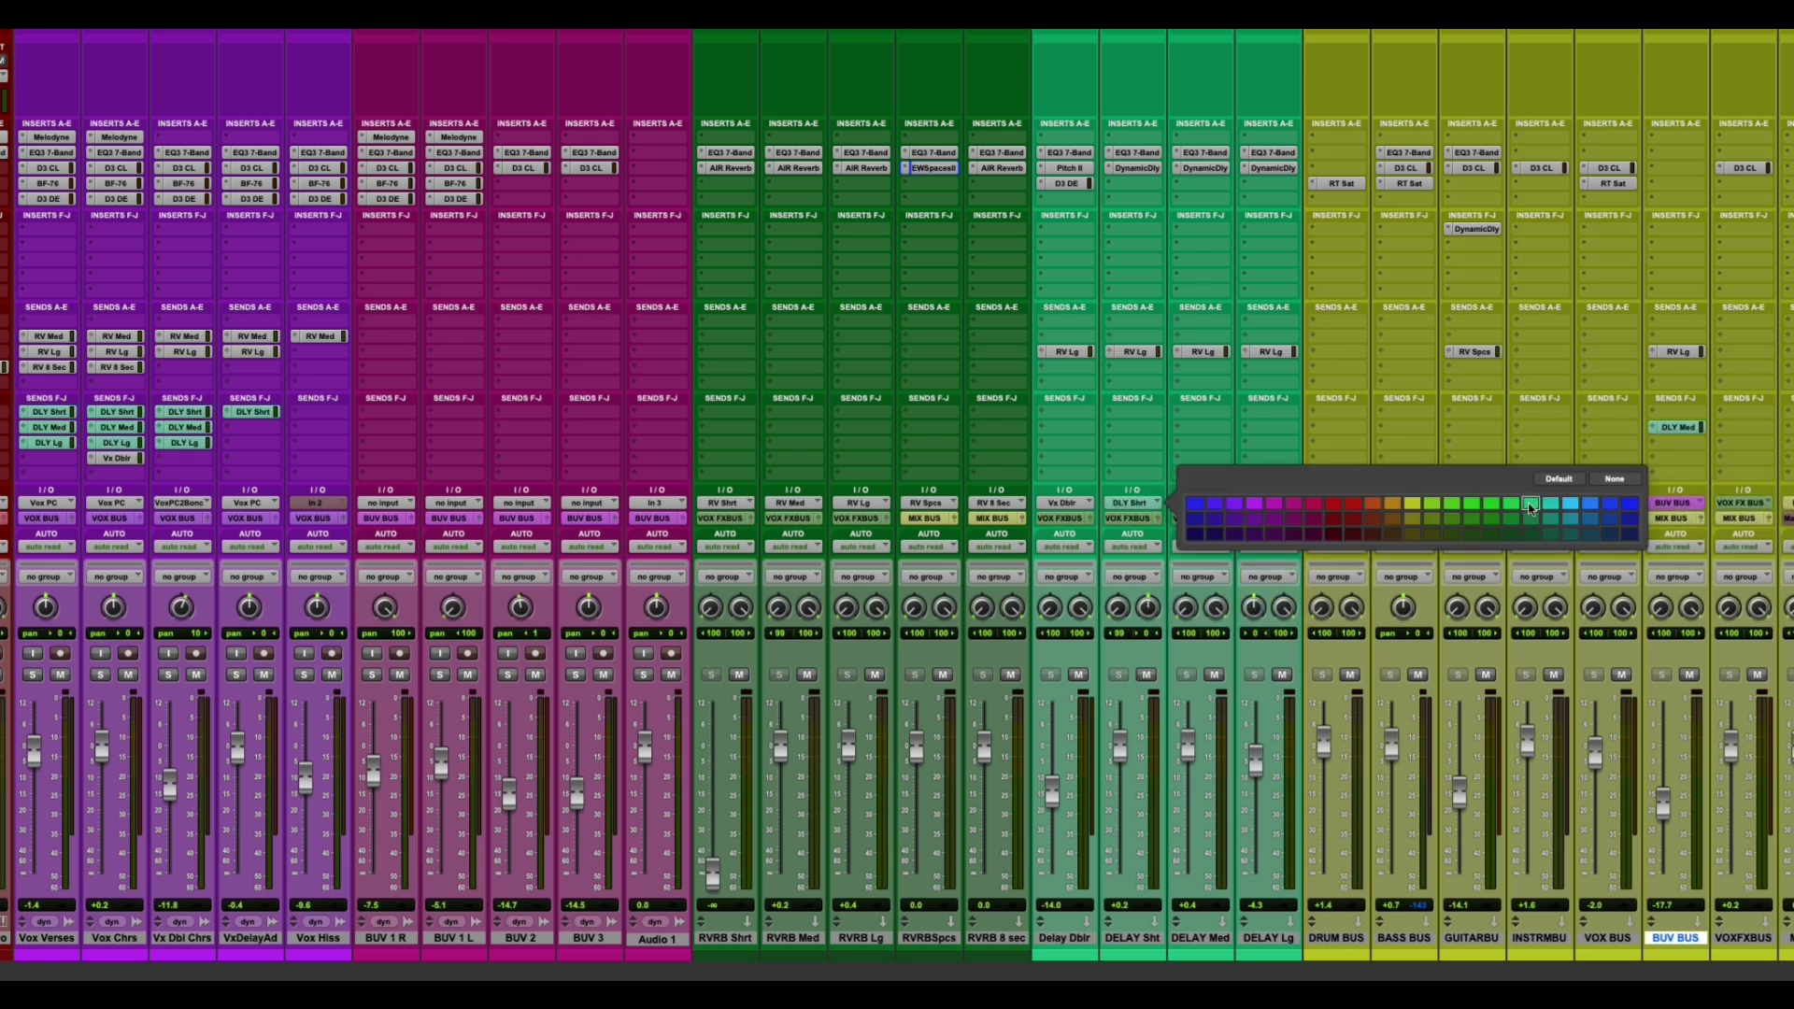
click(1205, 505)
right_click(1050, 512)
click(1153, 561)
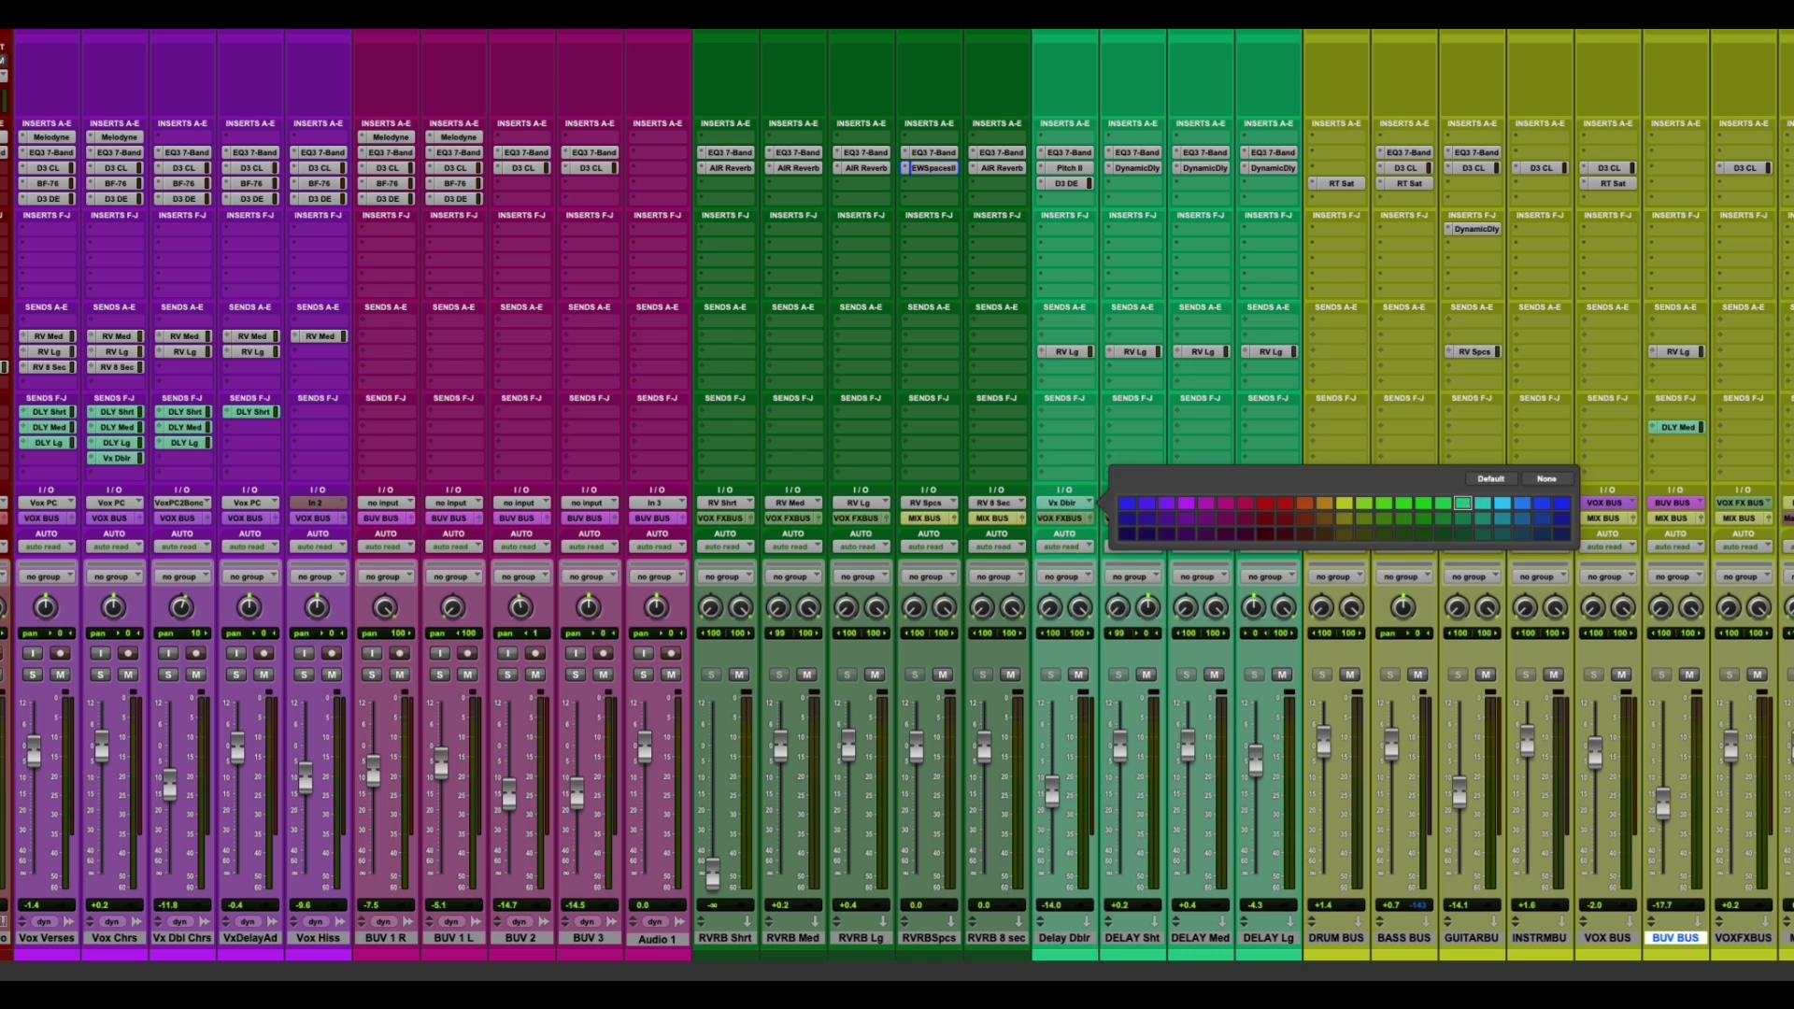
click(1463, 502)
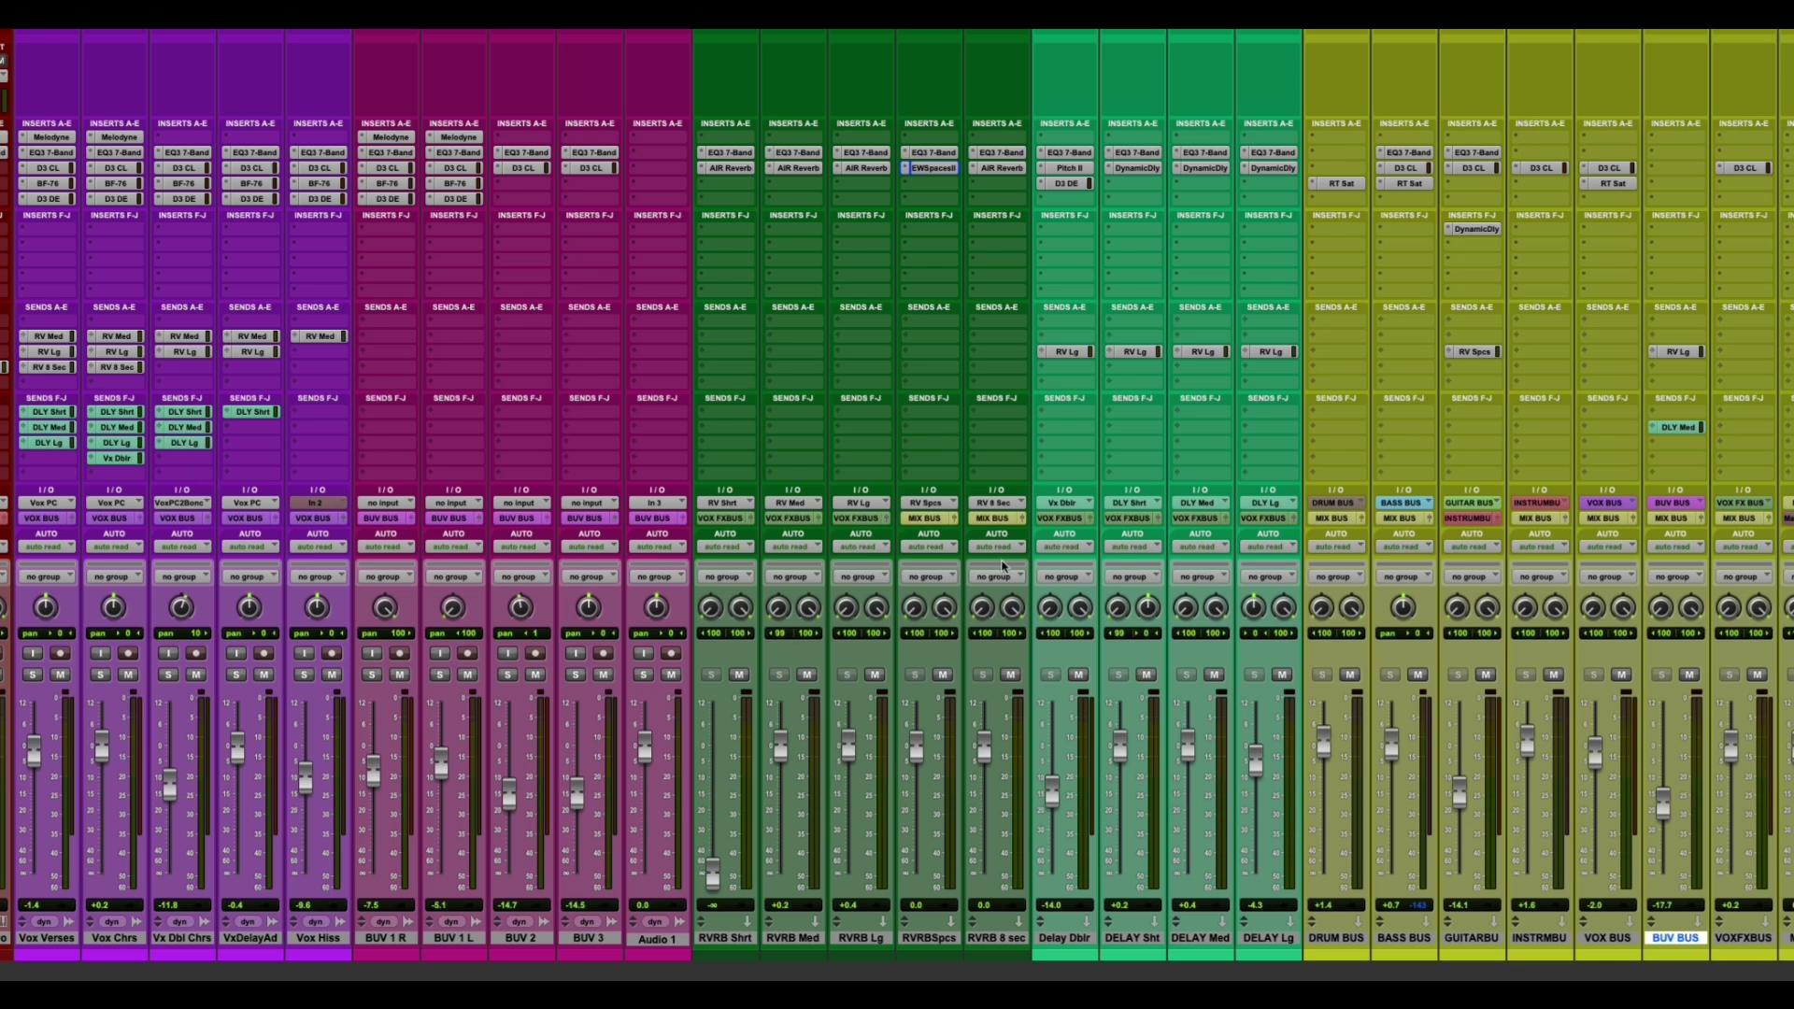
Colour the RV 8 Sec, RV Spcs and RV Lg reverb buses green.
click(1023, 512)
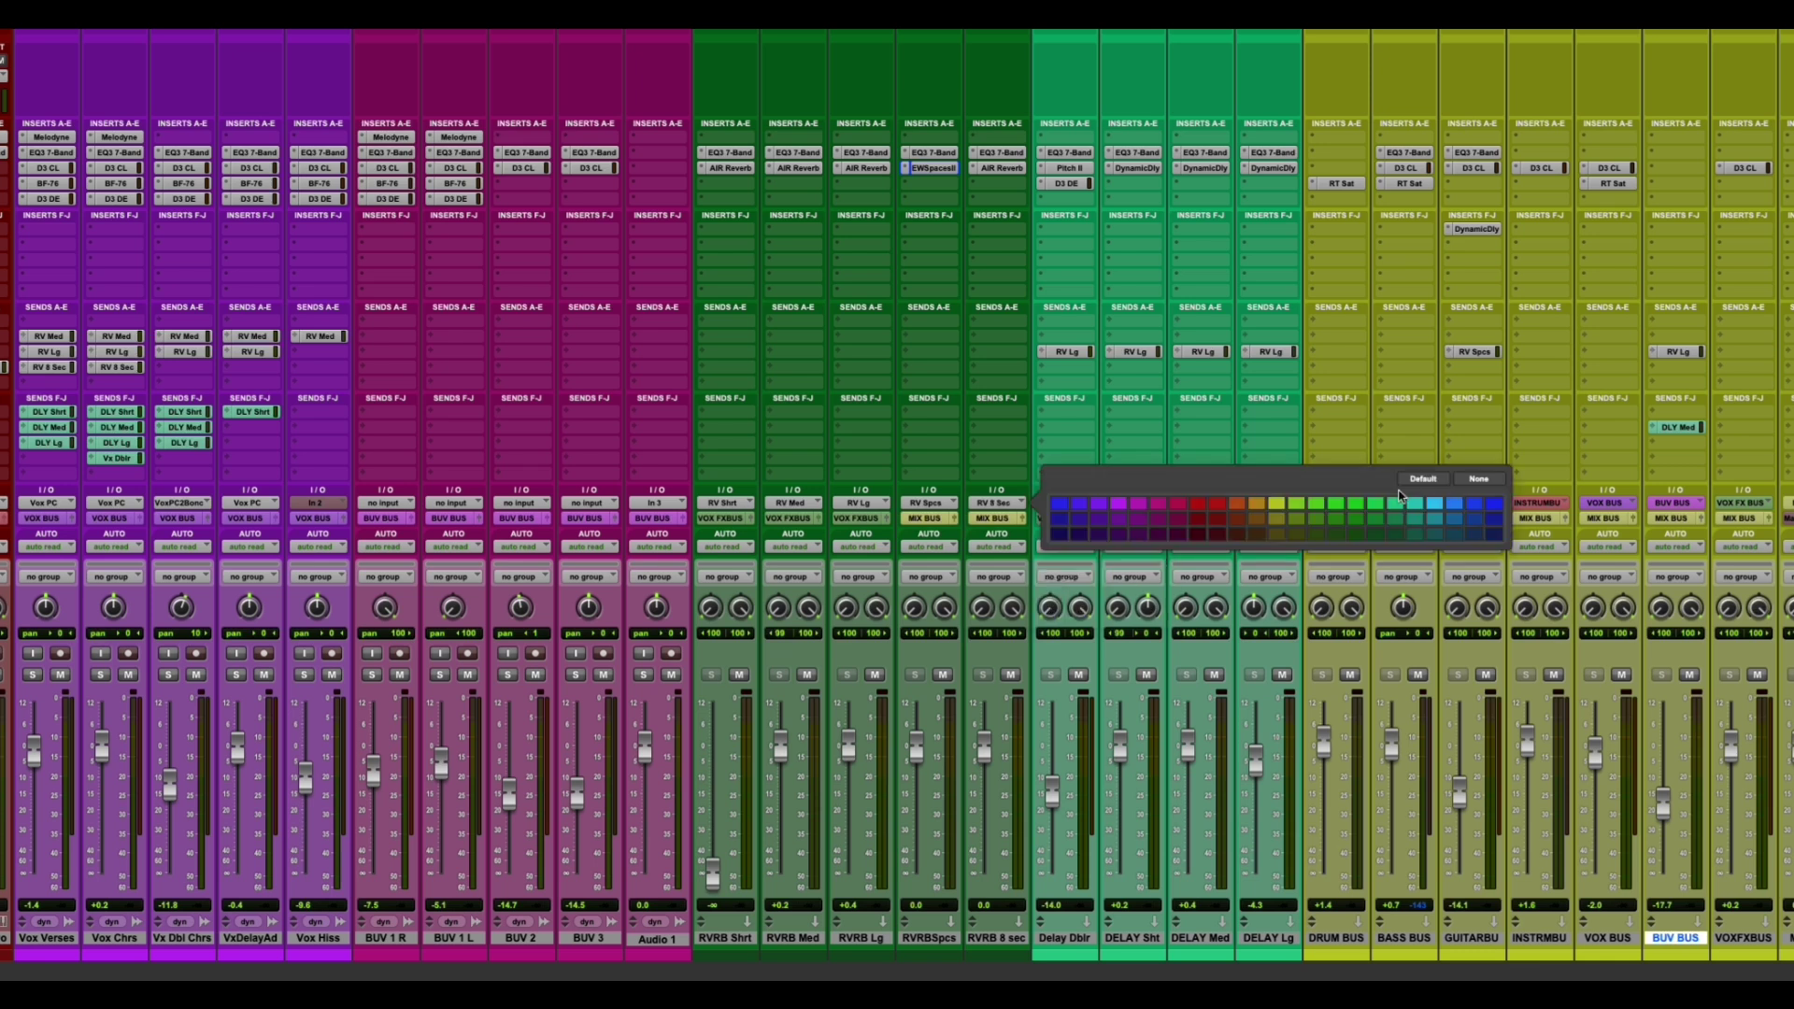
click(1340, 540)
right_click(925, 505)
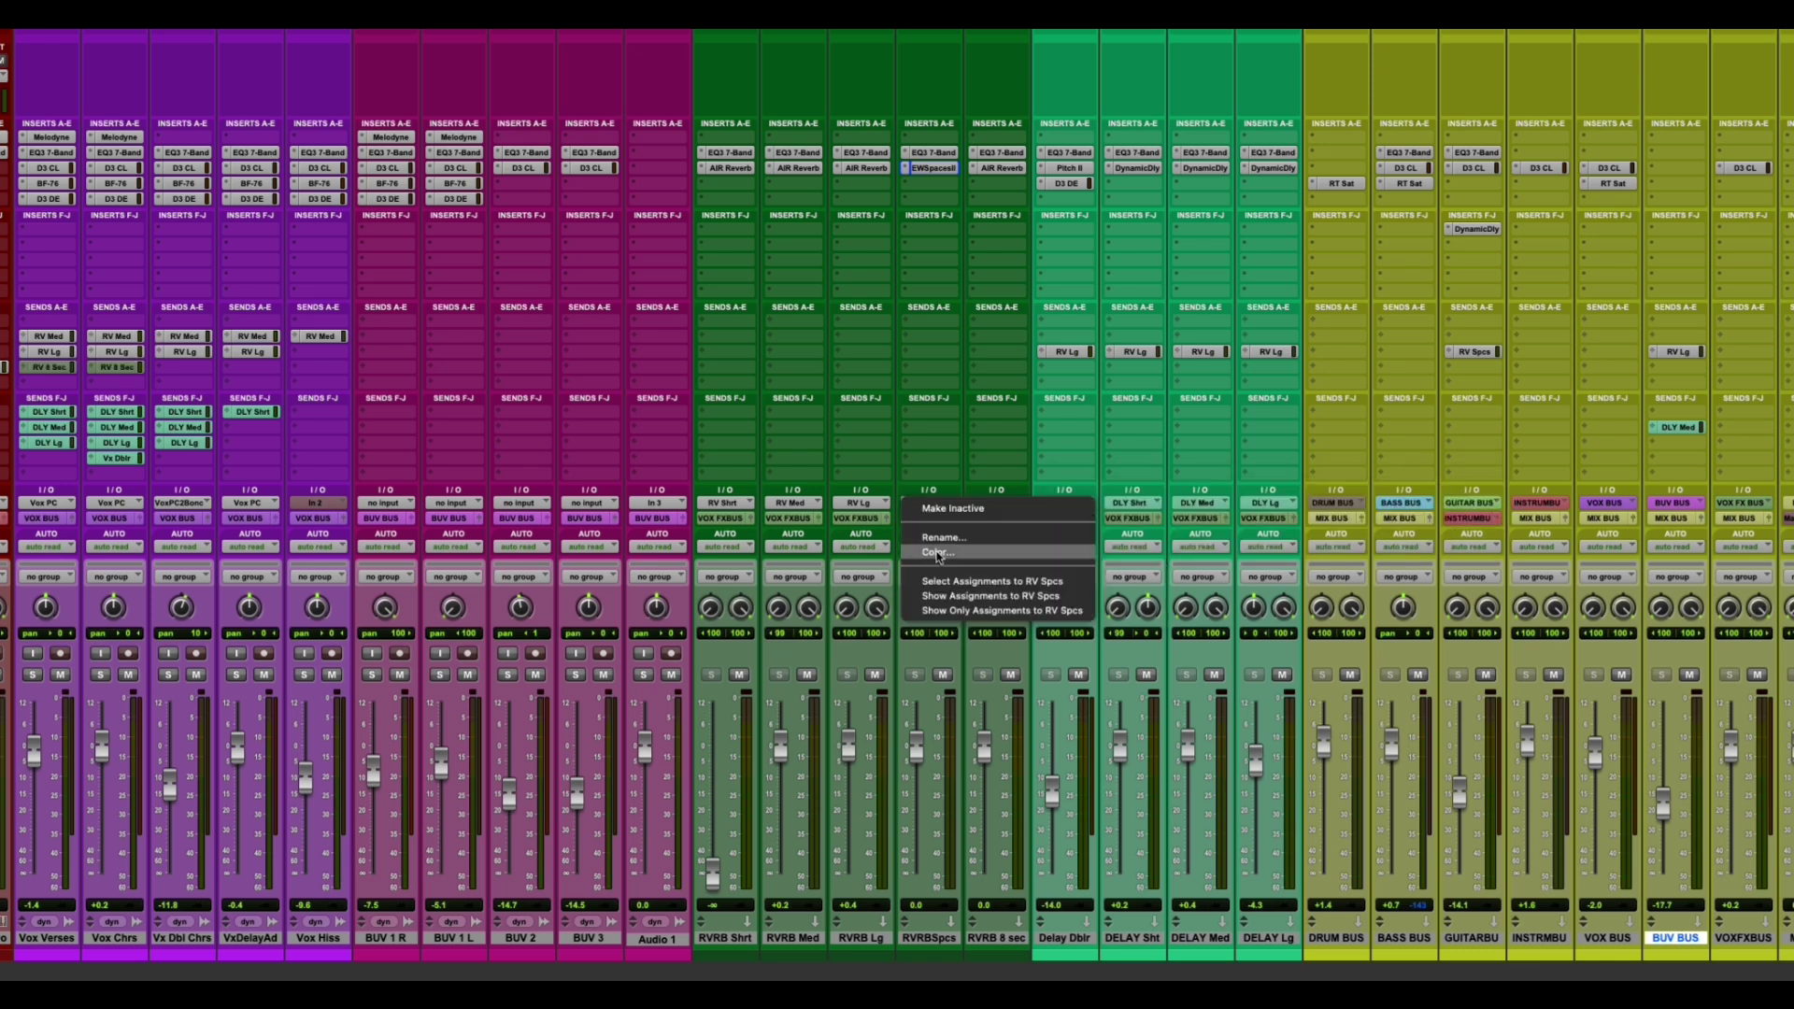
click(935, 509)
click(1252, 535)
click(866, 551)
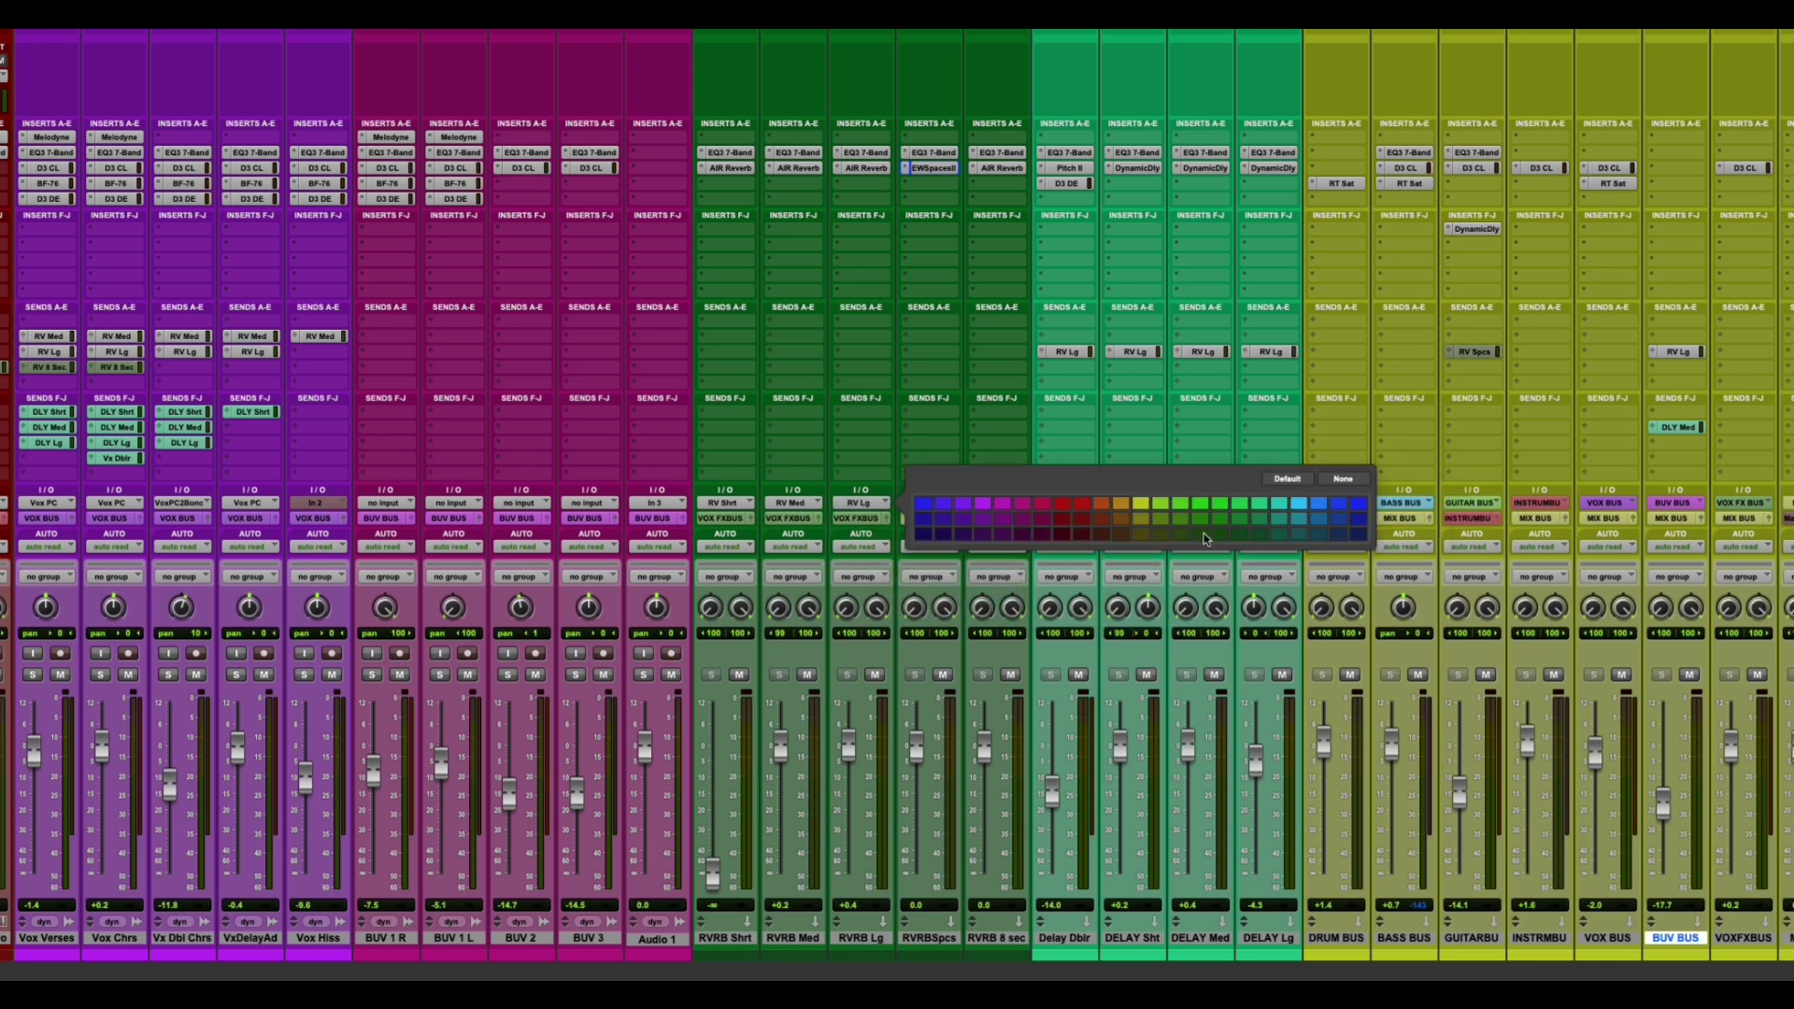
click(803, 523)
Colour the RV Med and RV Shrt reverb buses green too.
right_click(791, 507)
click(799, 551)
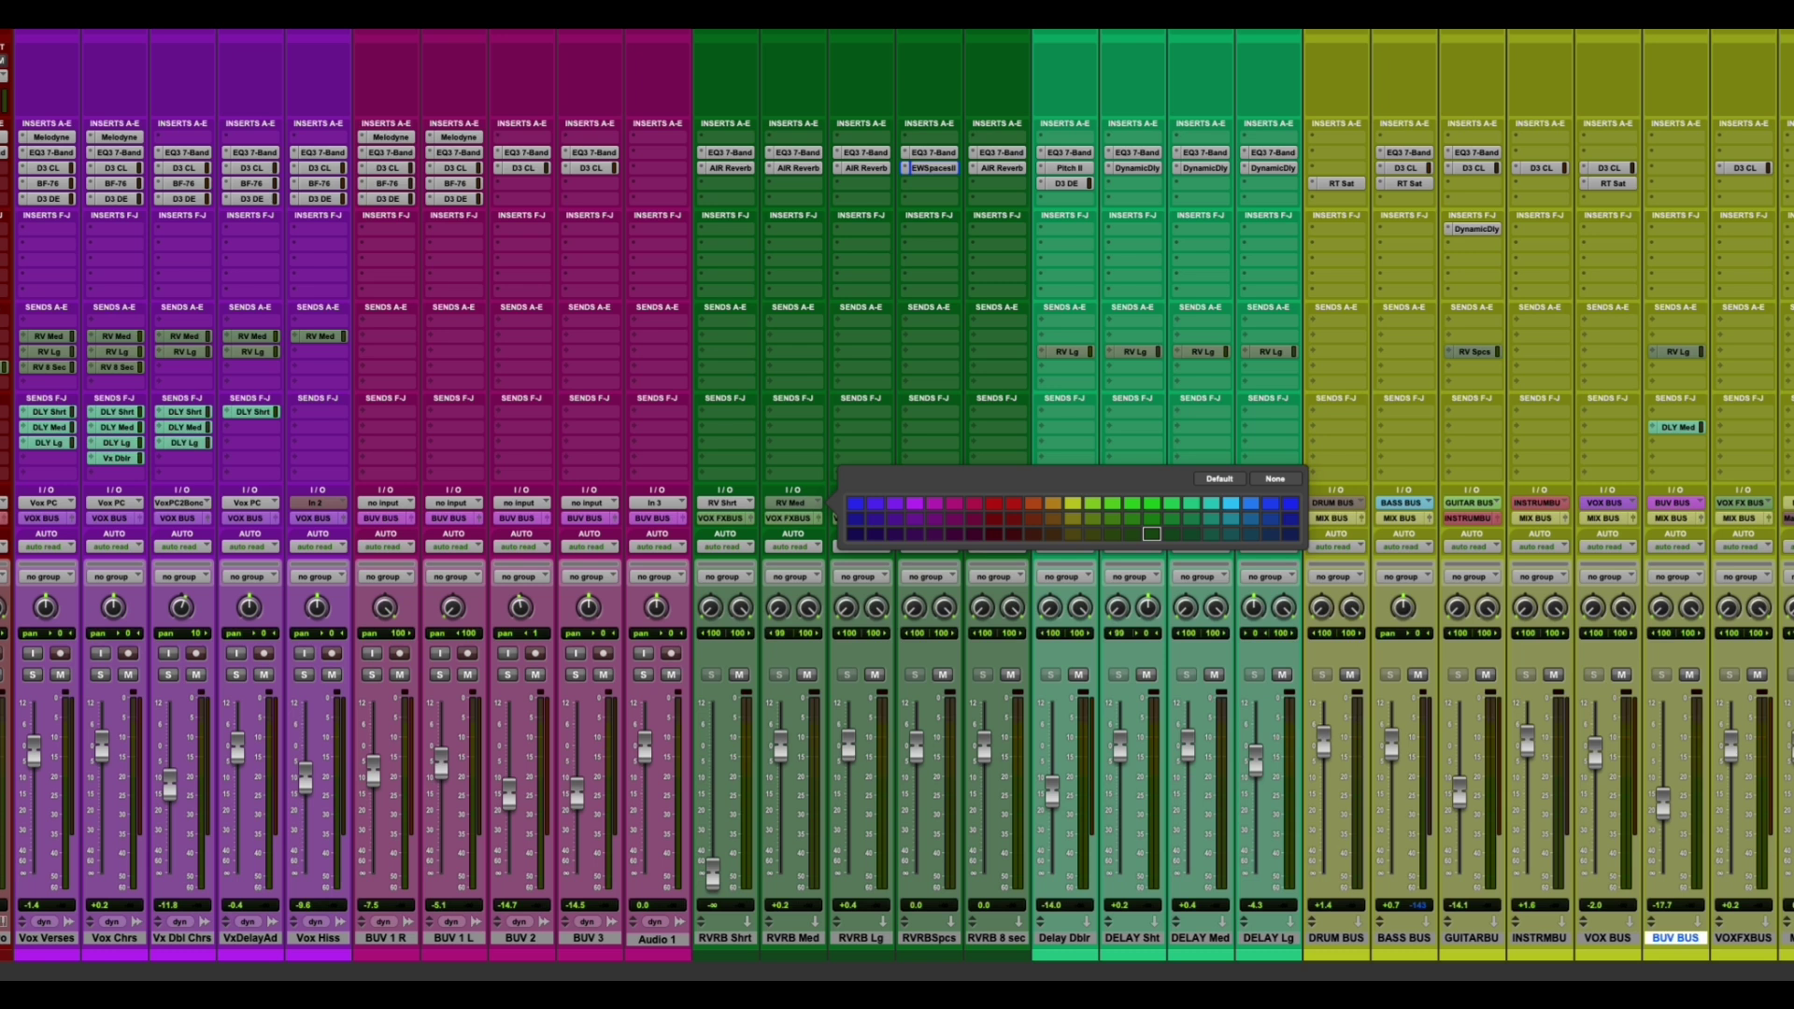
click(1158, 541)
right_click(730, 509)
click(734, 553)
click(1066, 540)
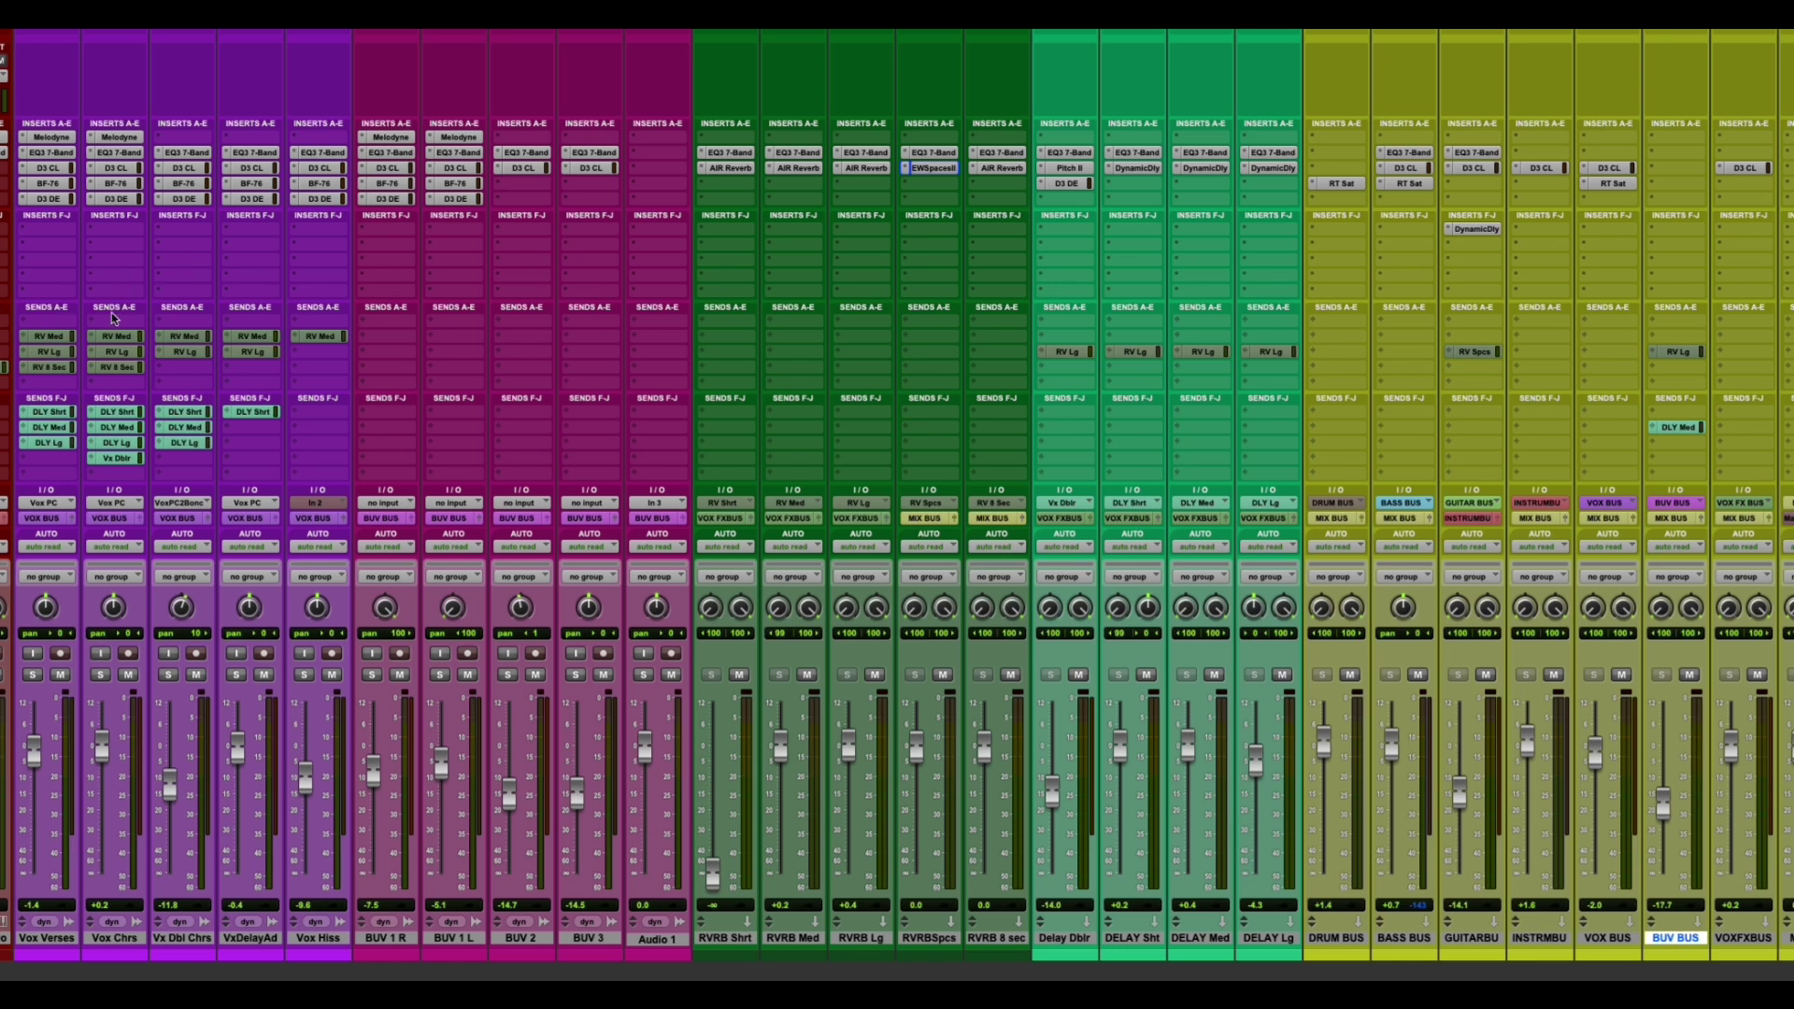
scroll(441, 428, left, 20)
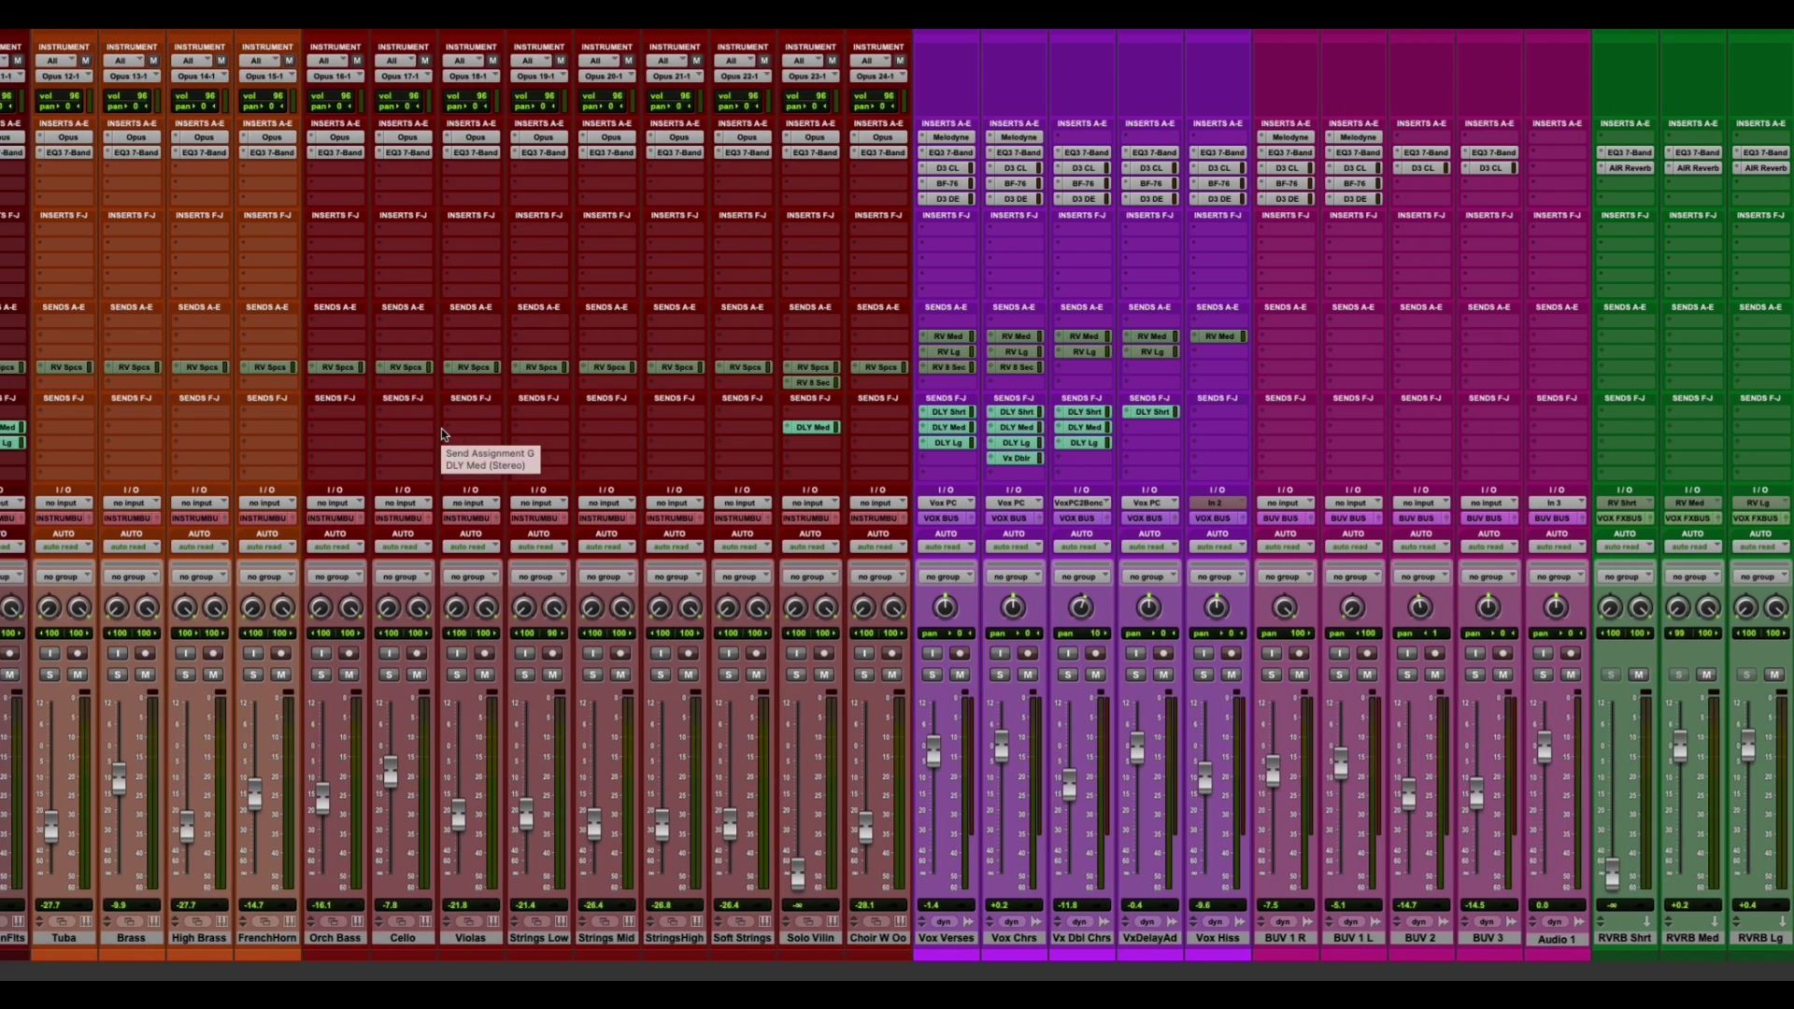
scroll(441, 428, left, 15)
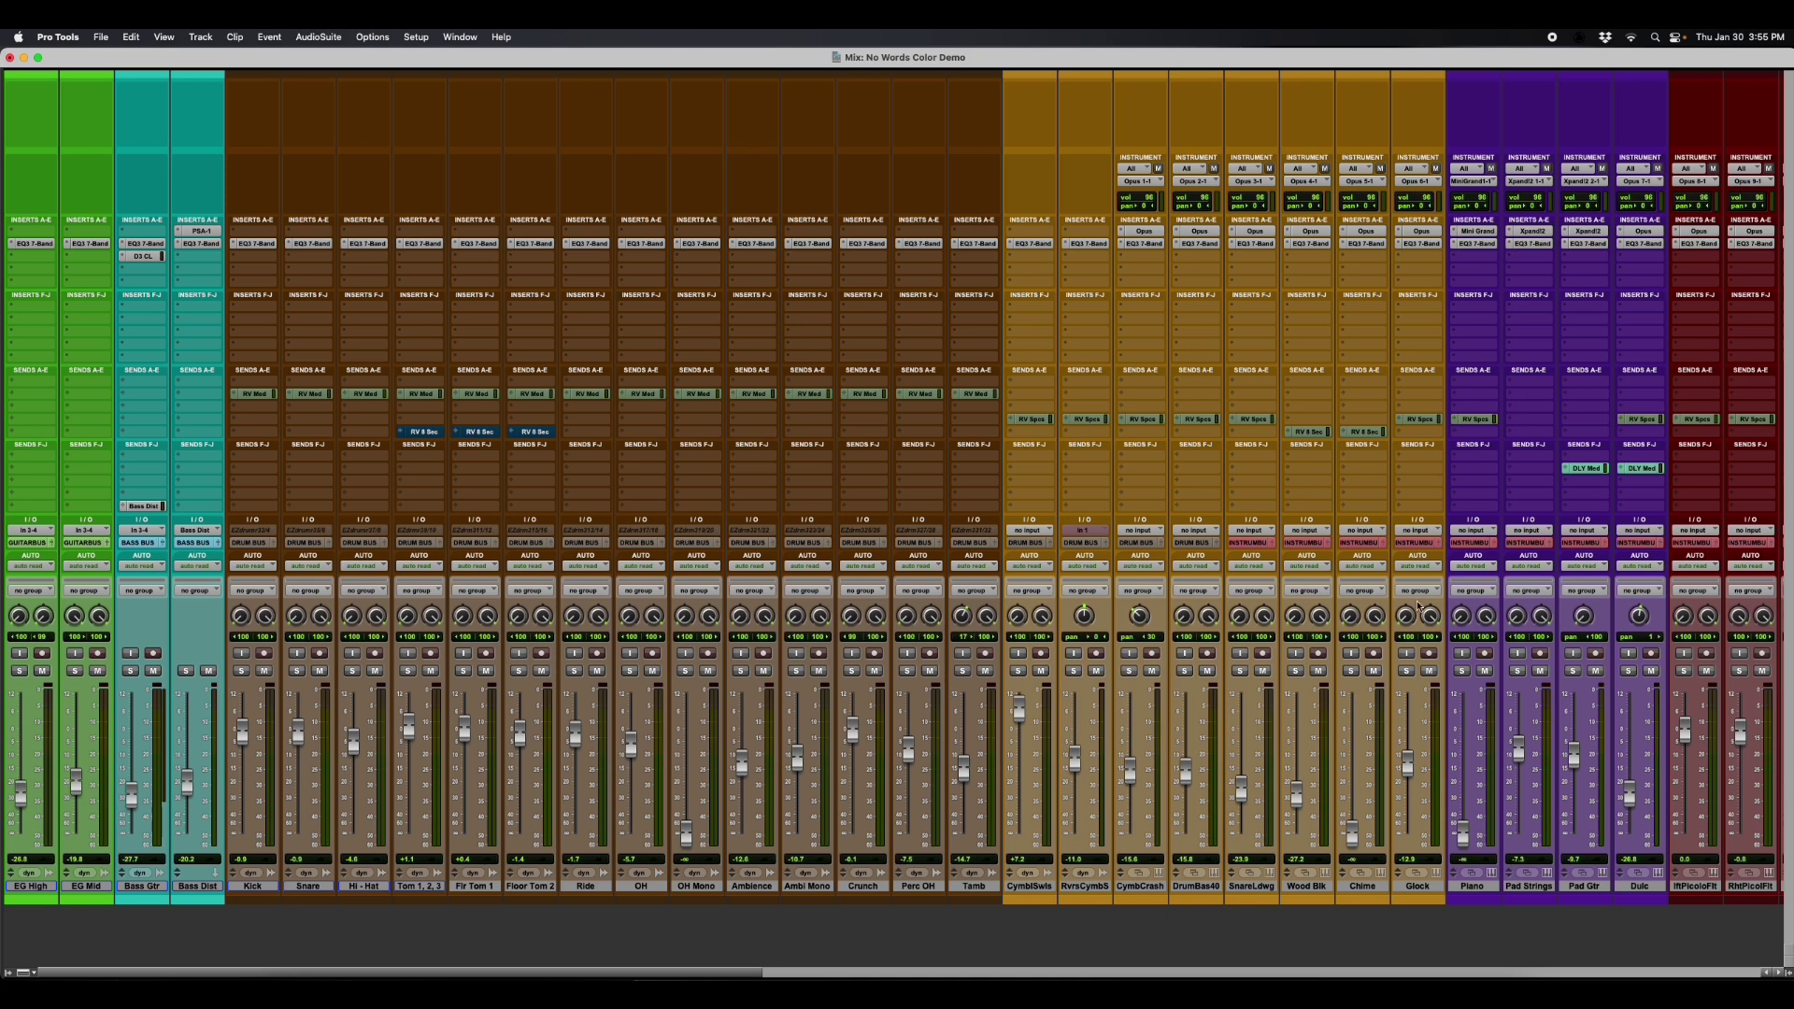
scroll(1424, 558, right, 10)
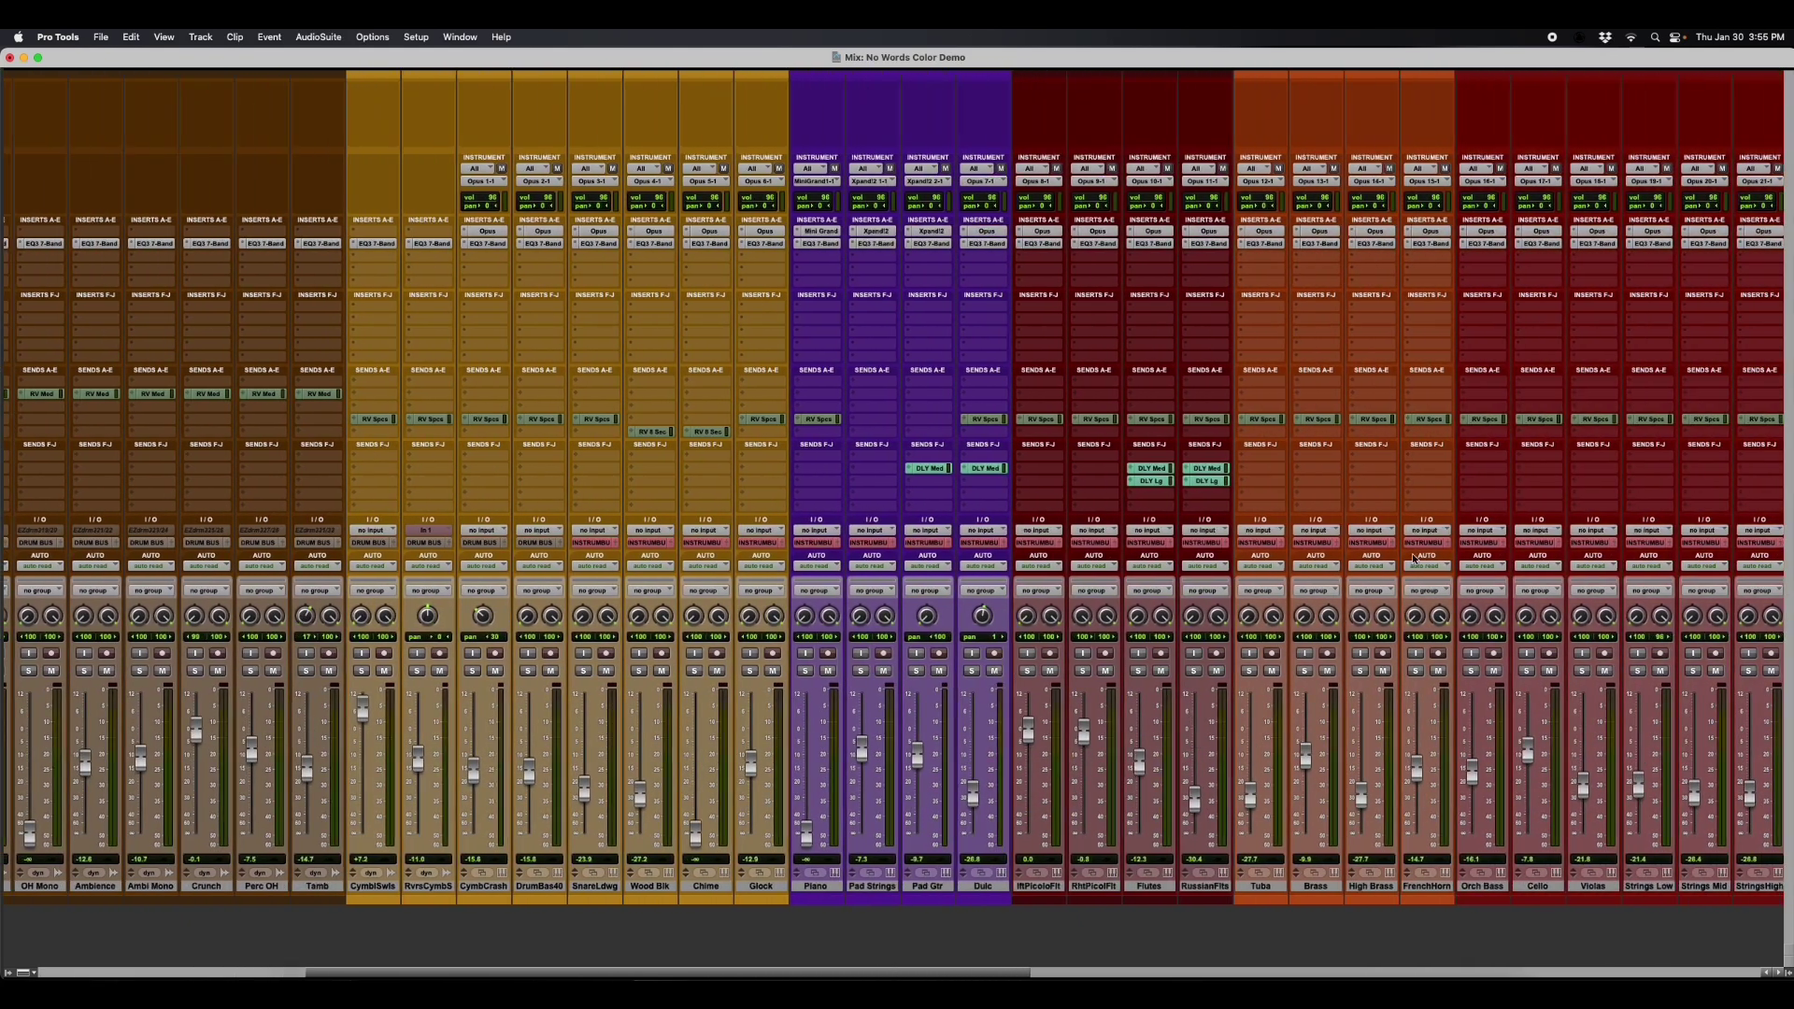
scroll(1339, 569, right, 15)
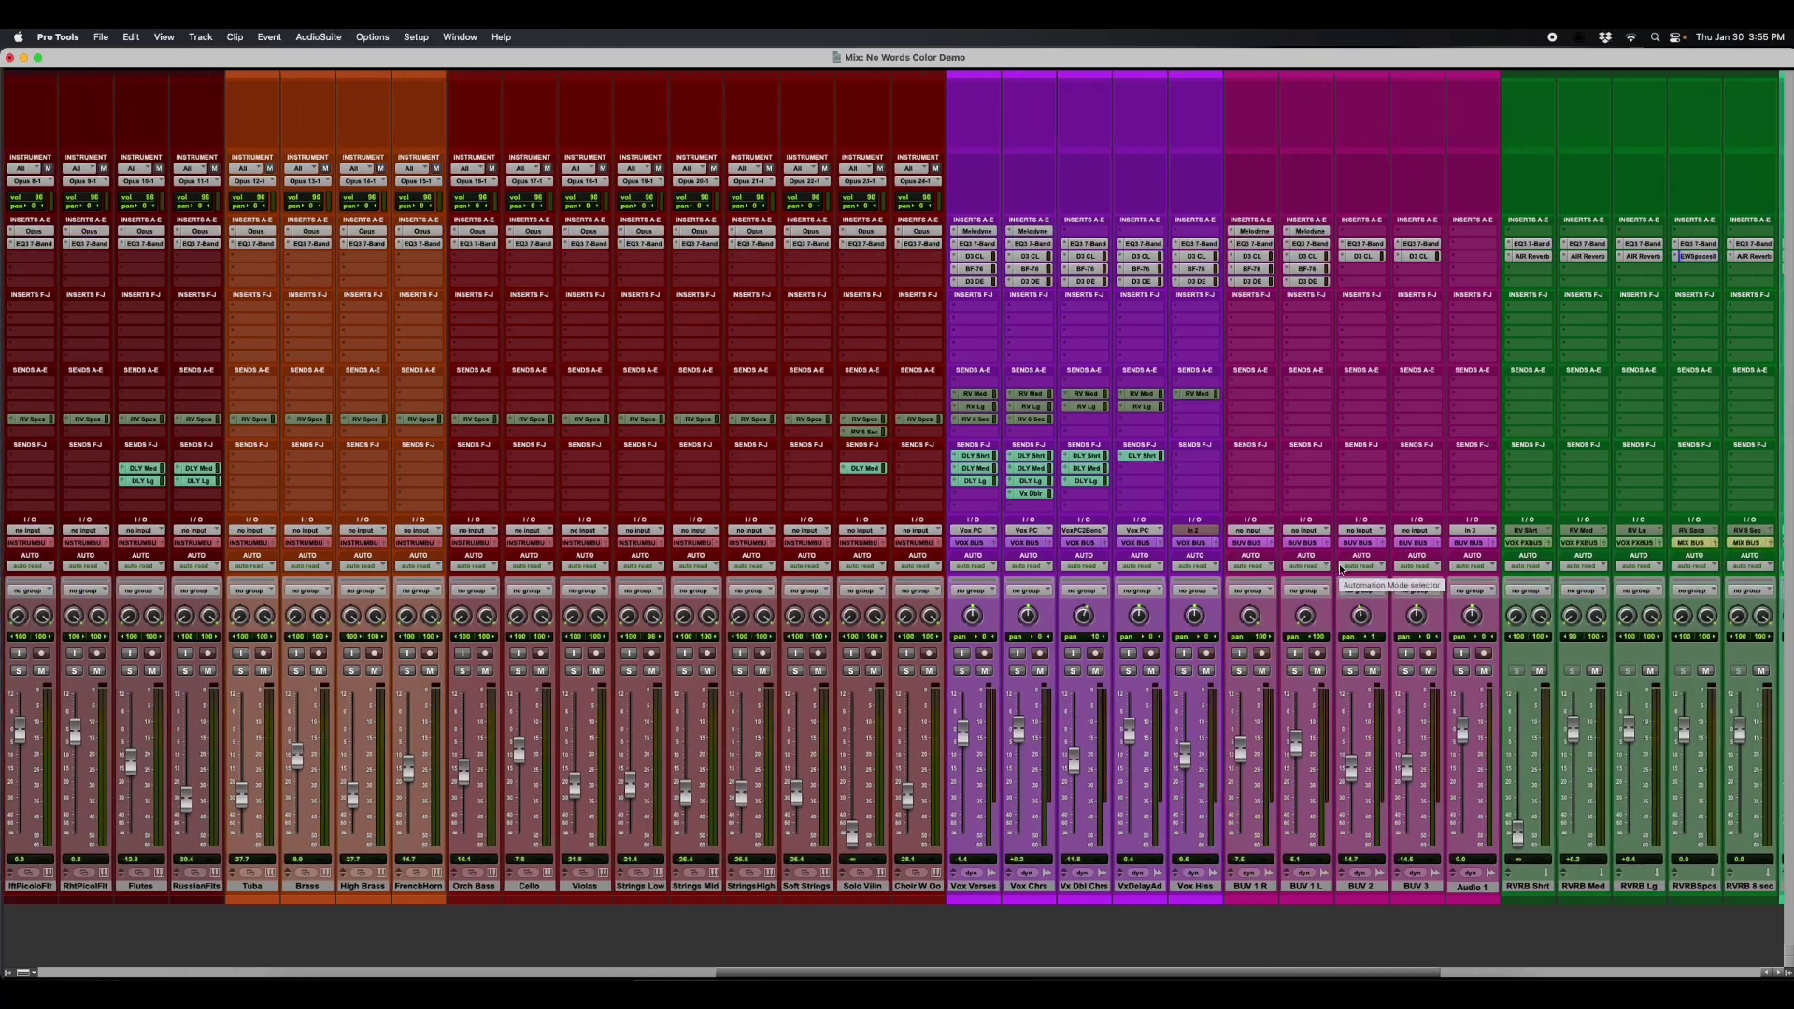
scroll(1339, 569, right, 4)
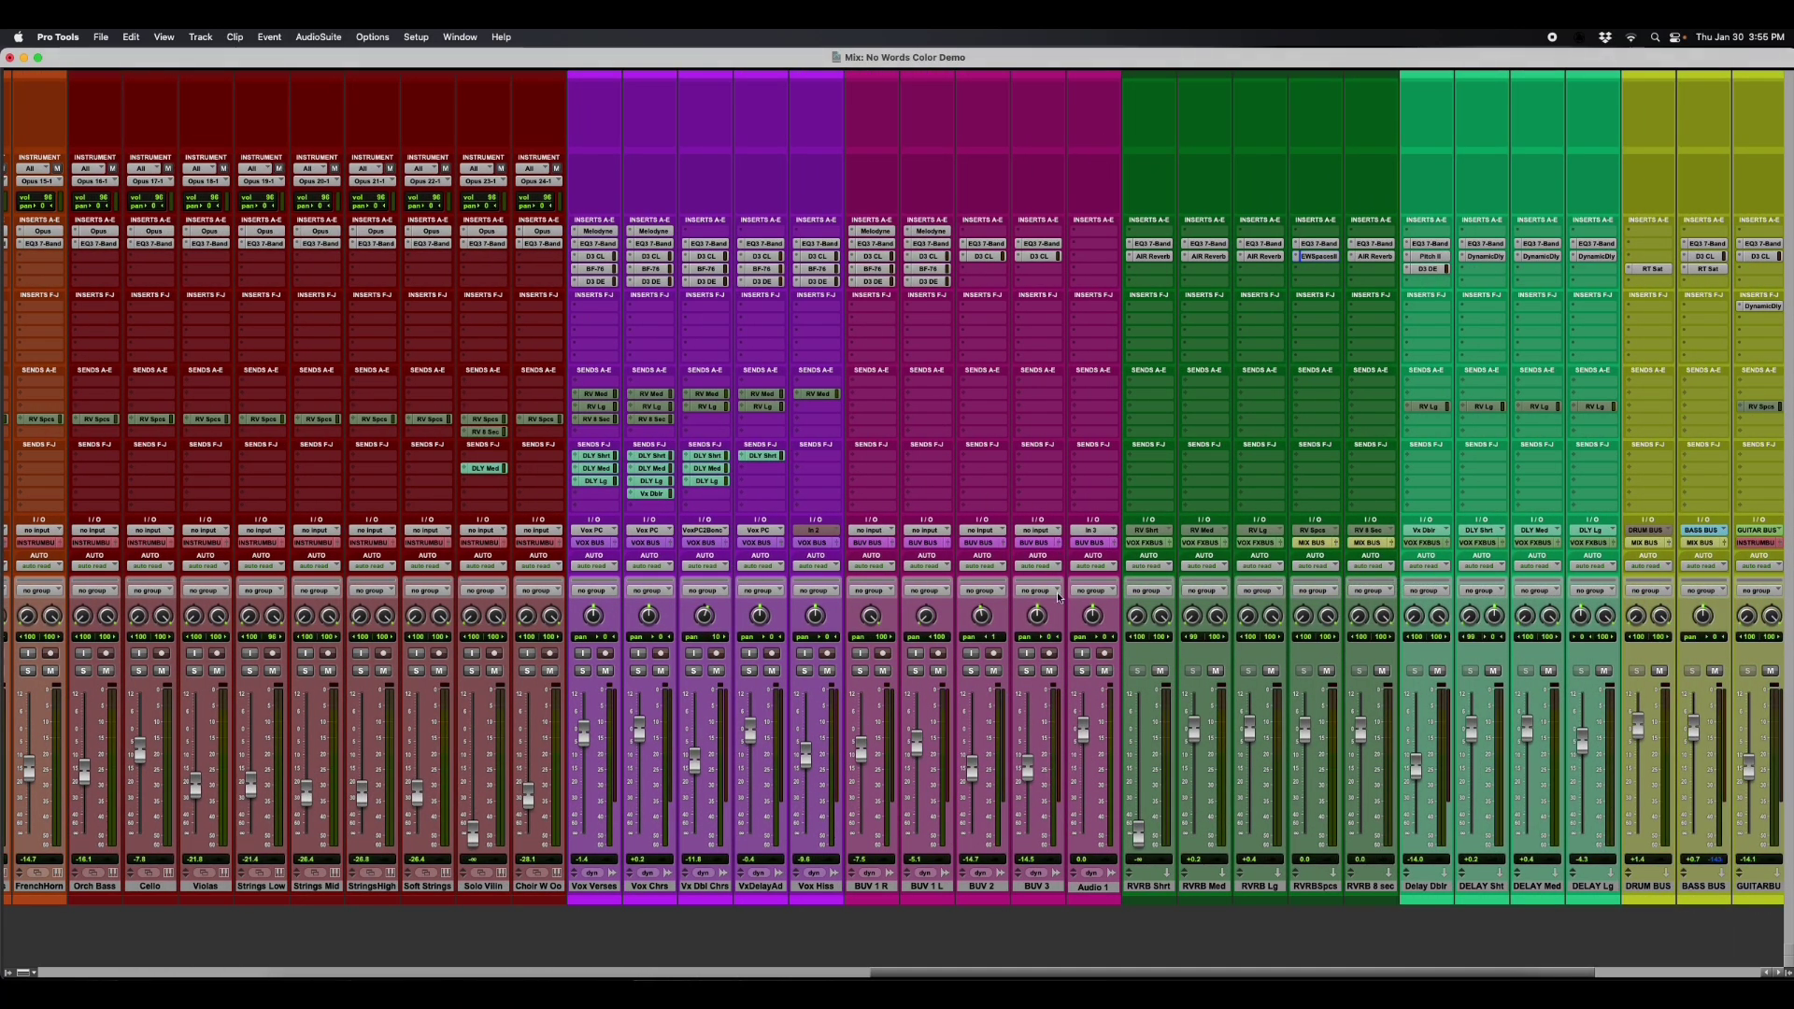
scroll(1226, 635, right, 5)
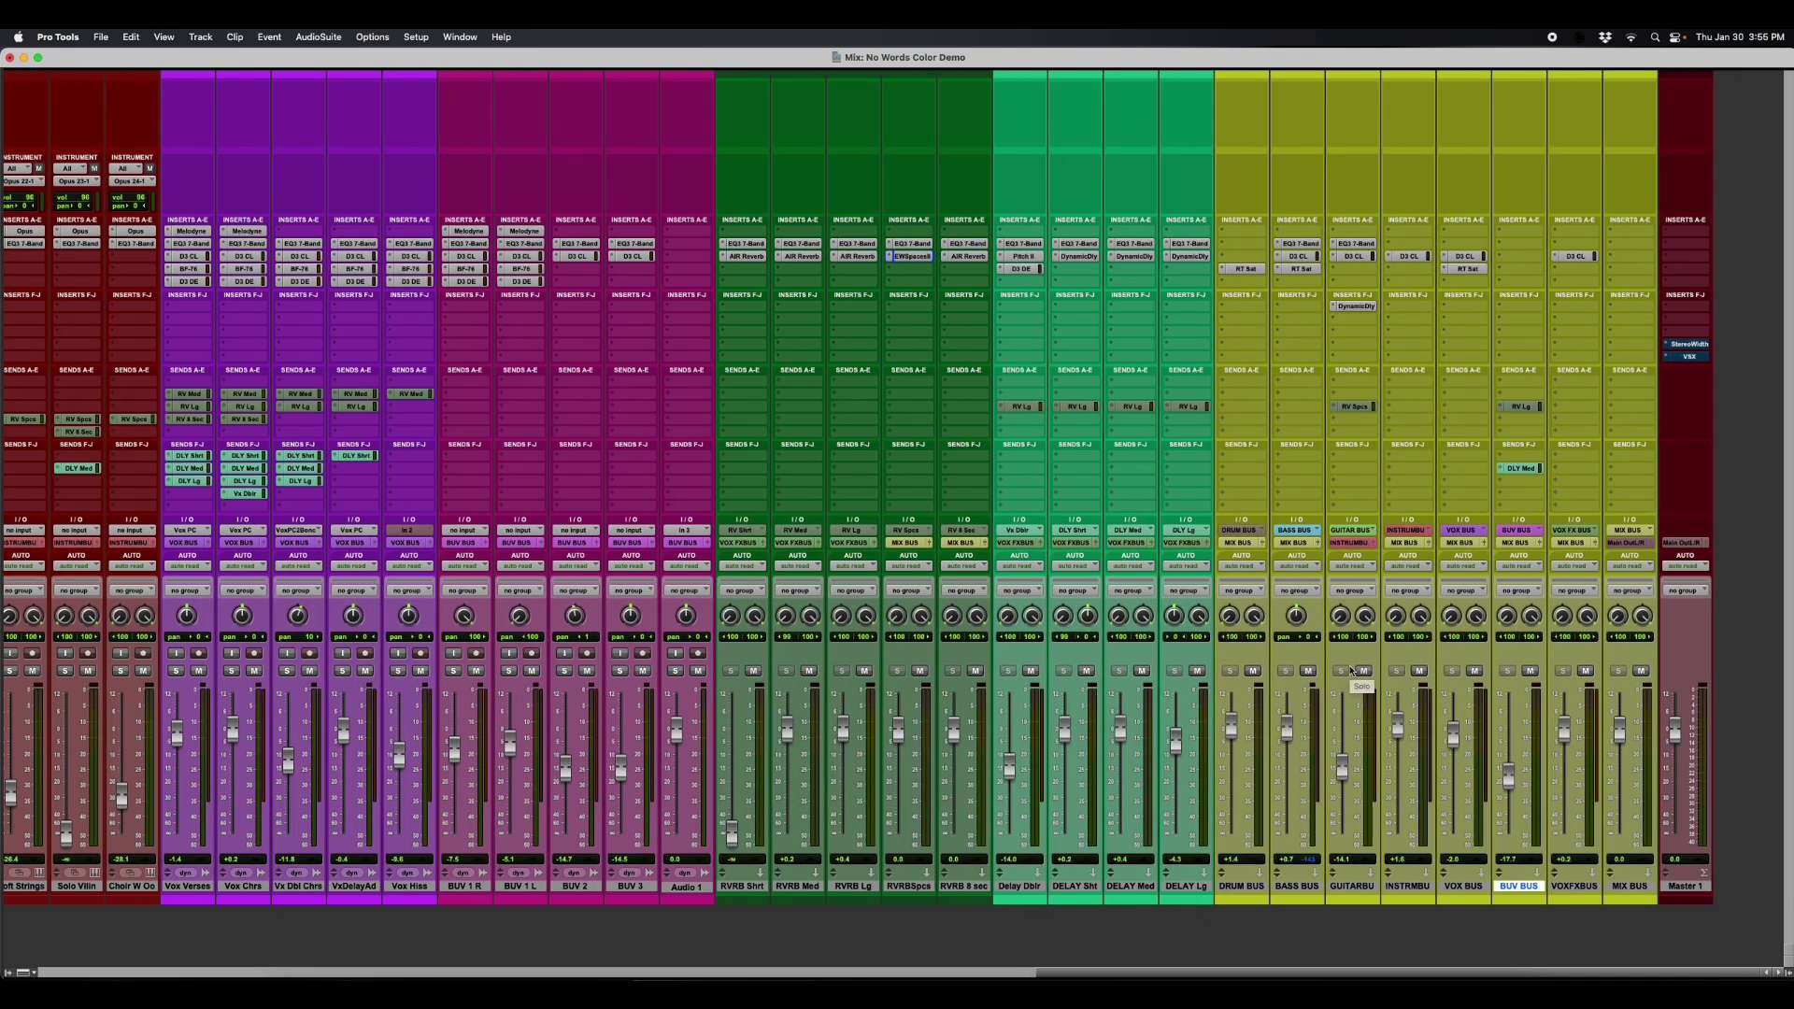
click(58, 36)
Set the Display preferences UI Theme to Dark and confirm with OK.
click(66, 81)
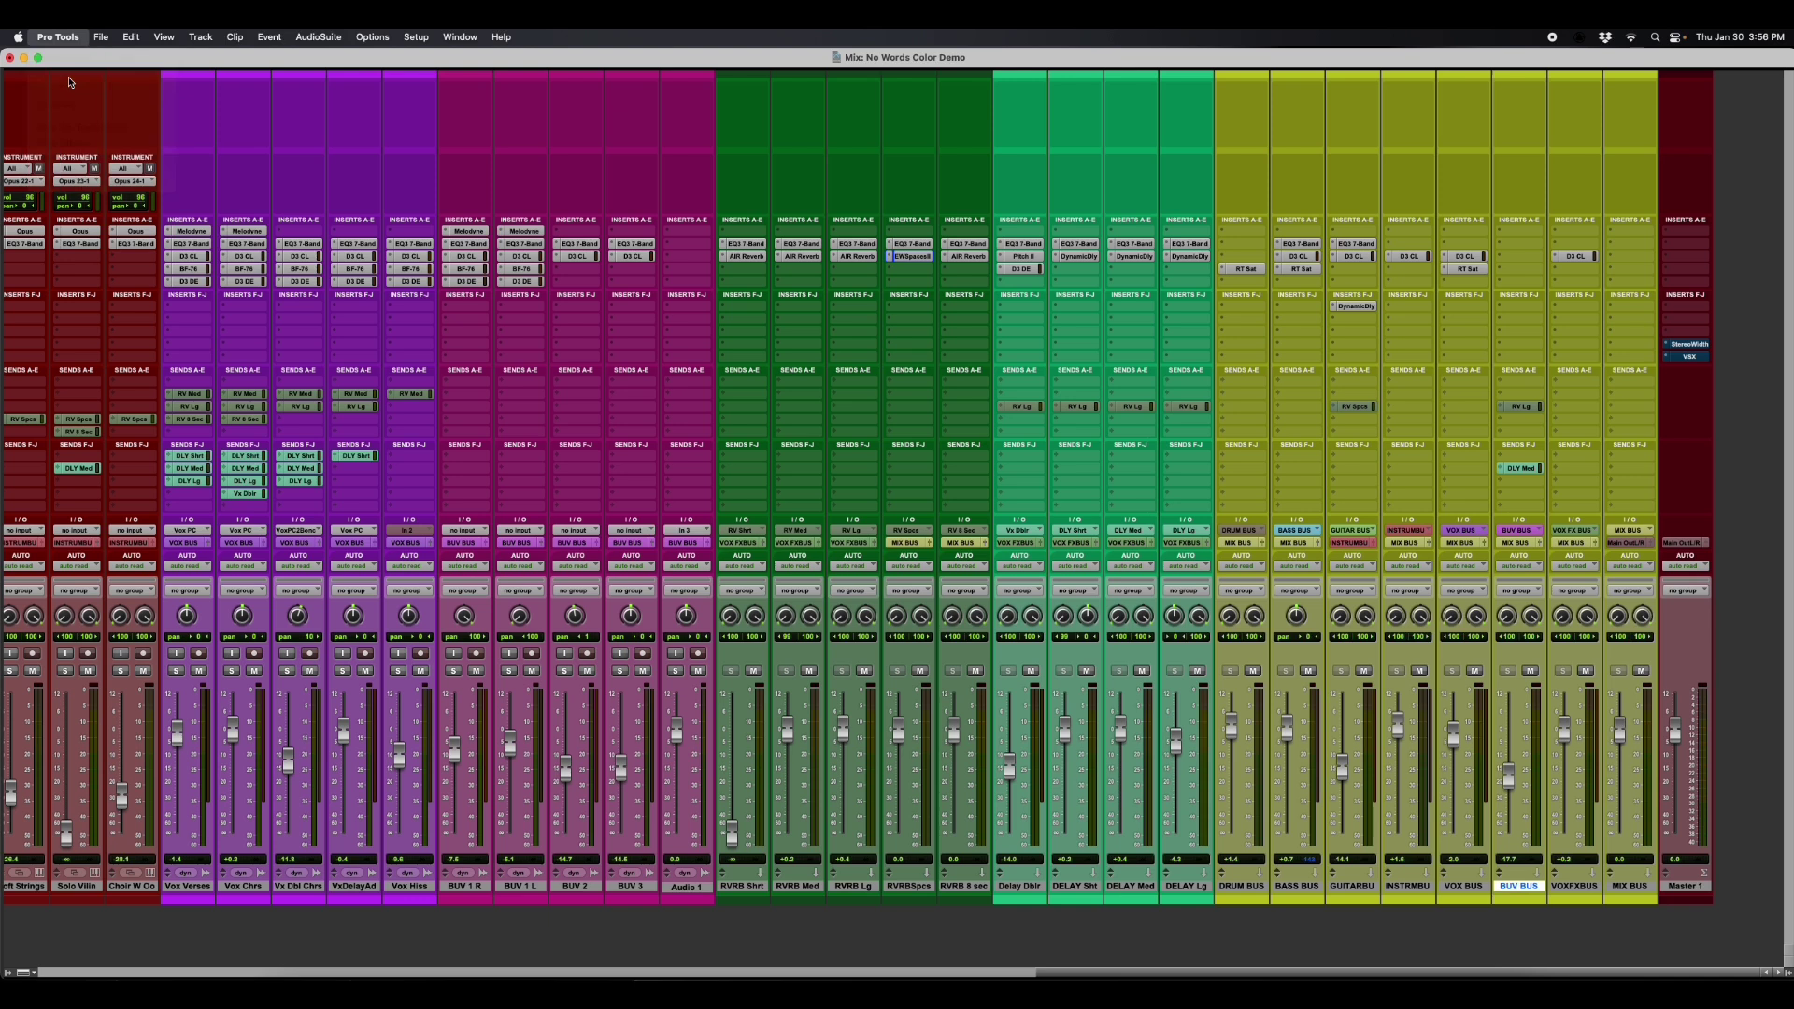
click(792, 411)
click(794, 431)
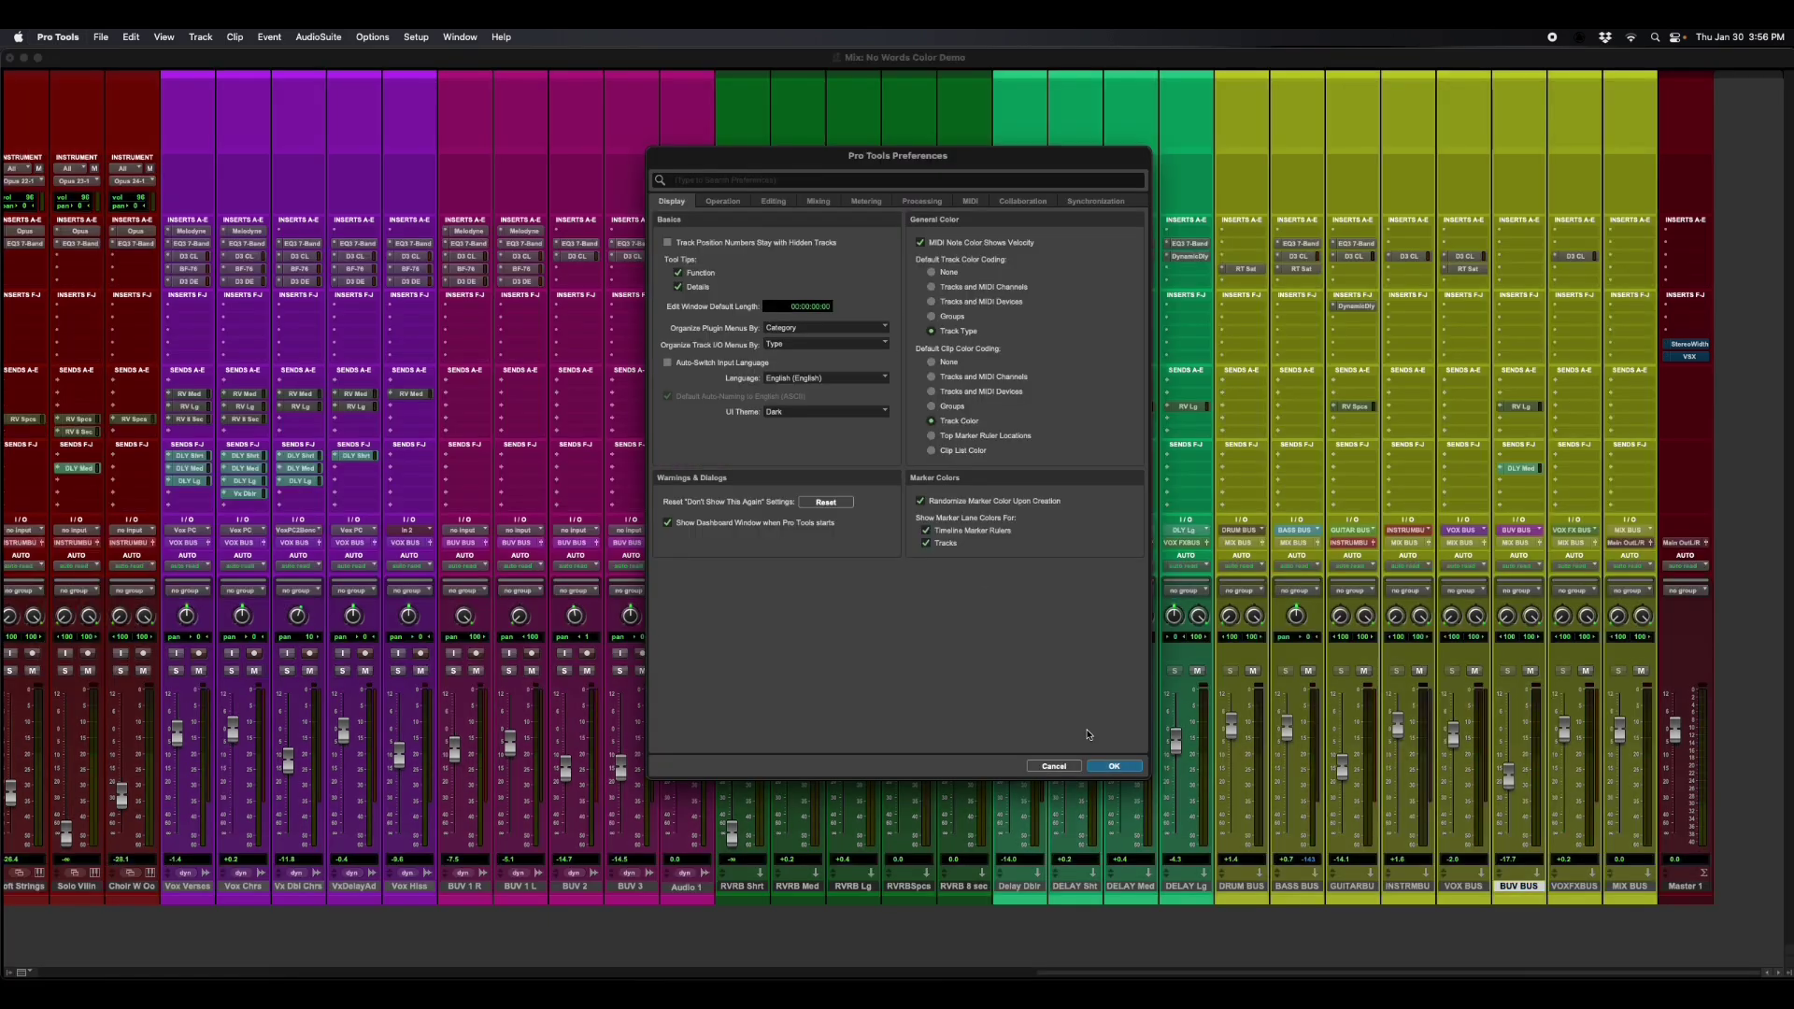
click(1114, 765)
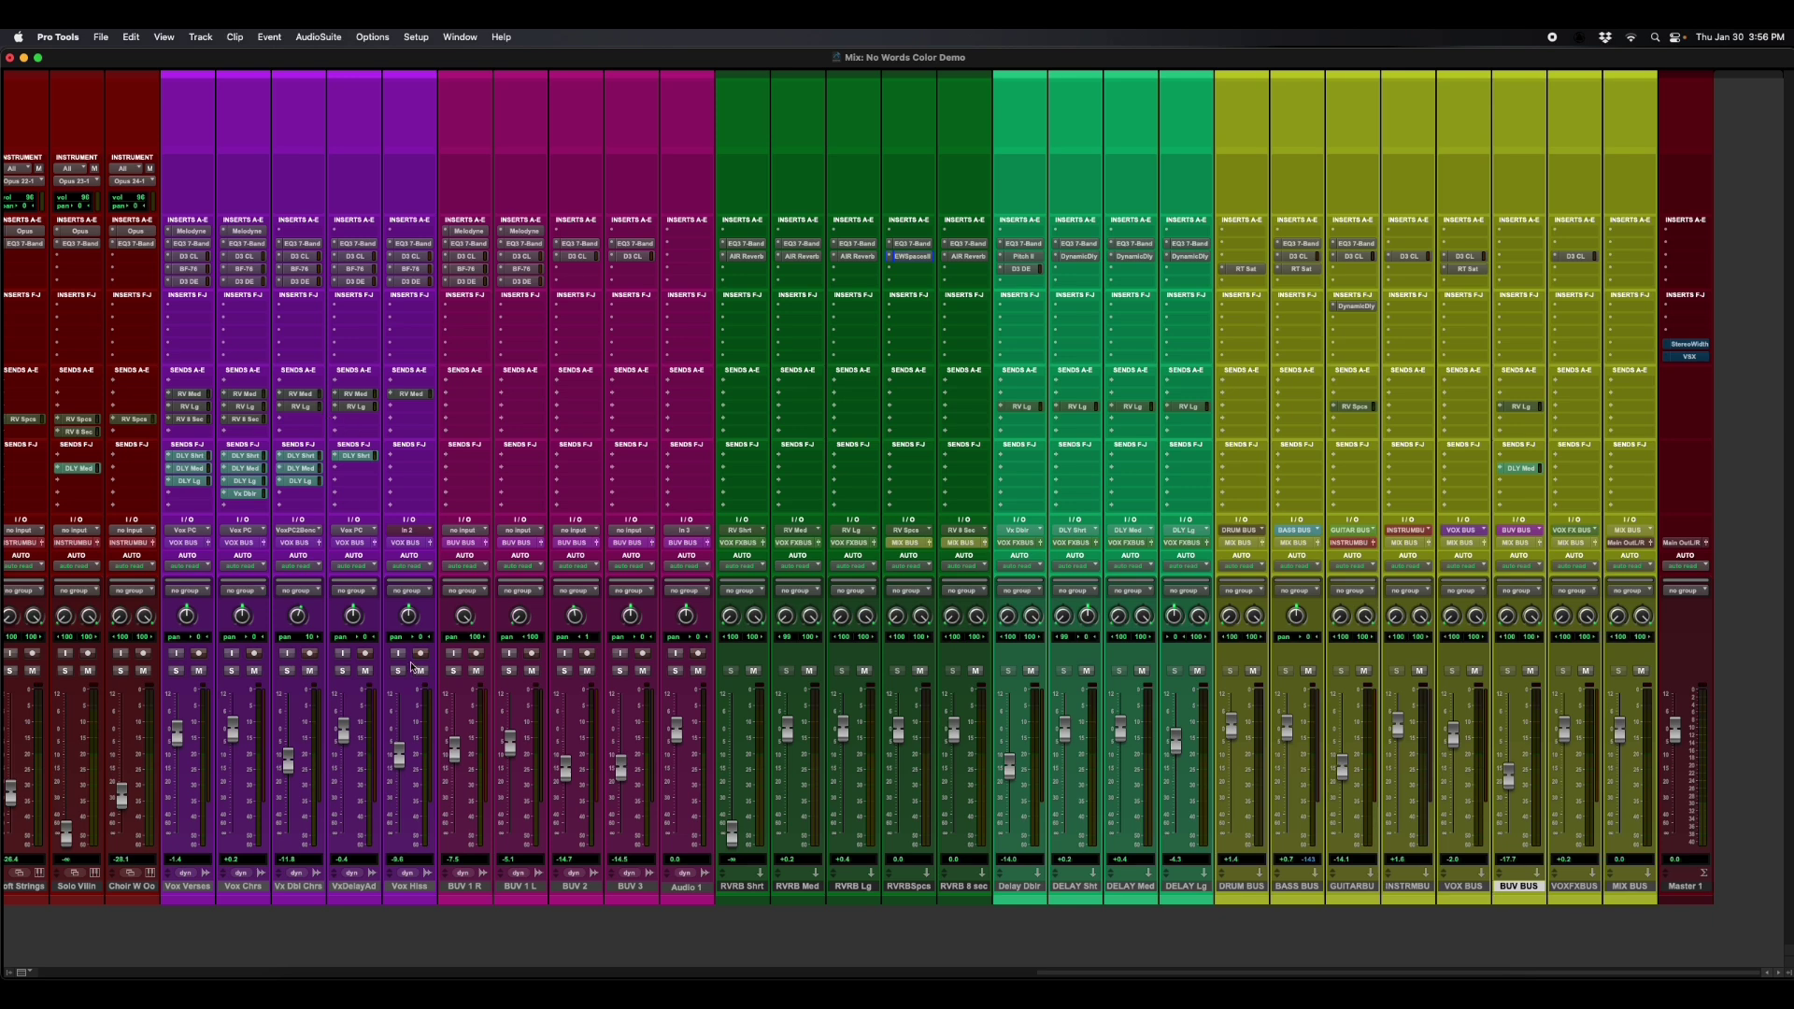
scroll(411, 665, left, 20)
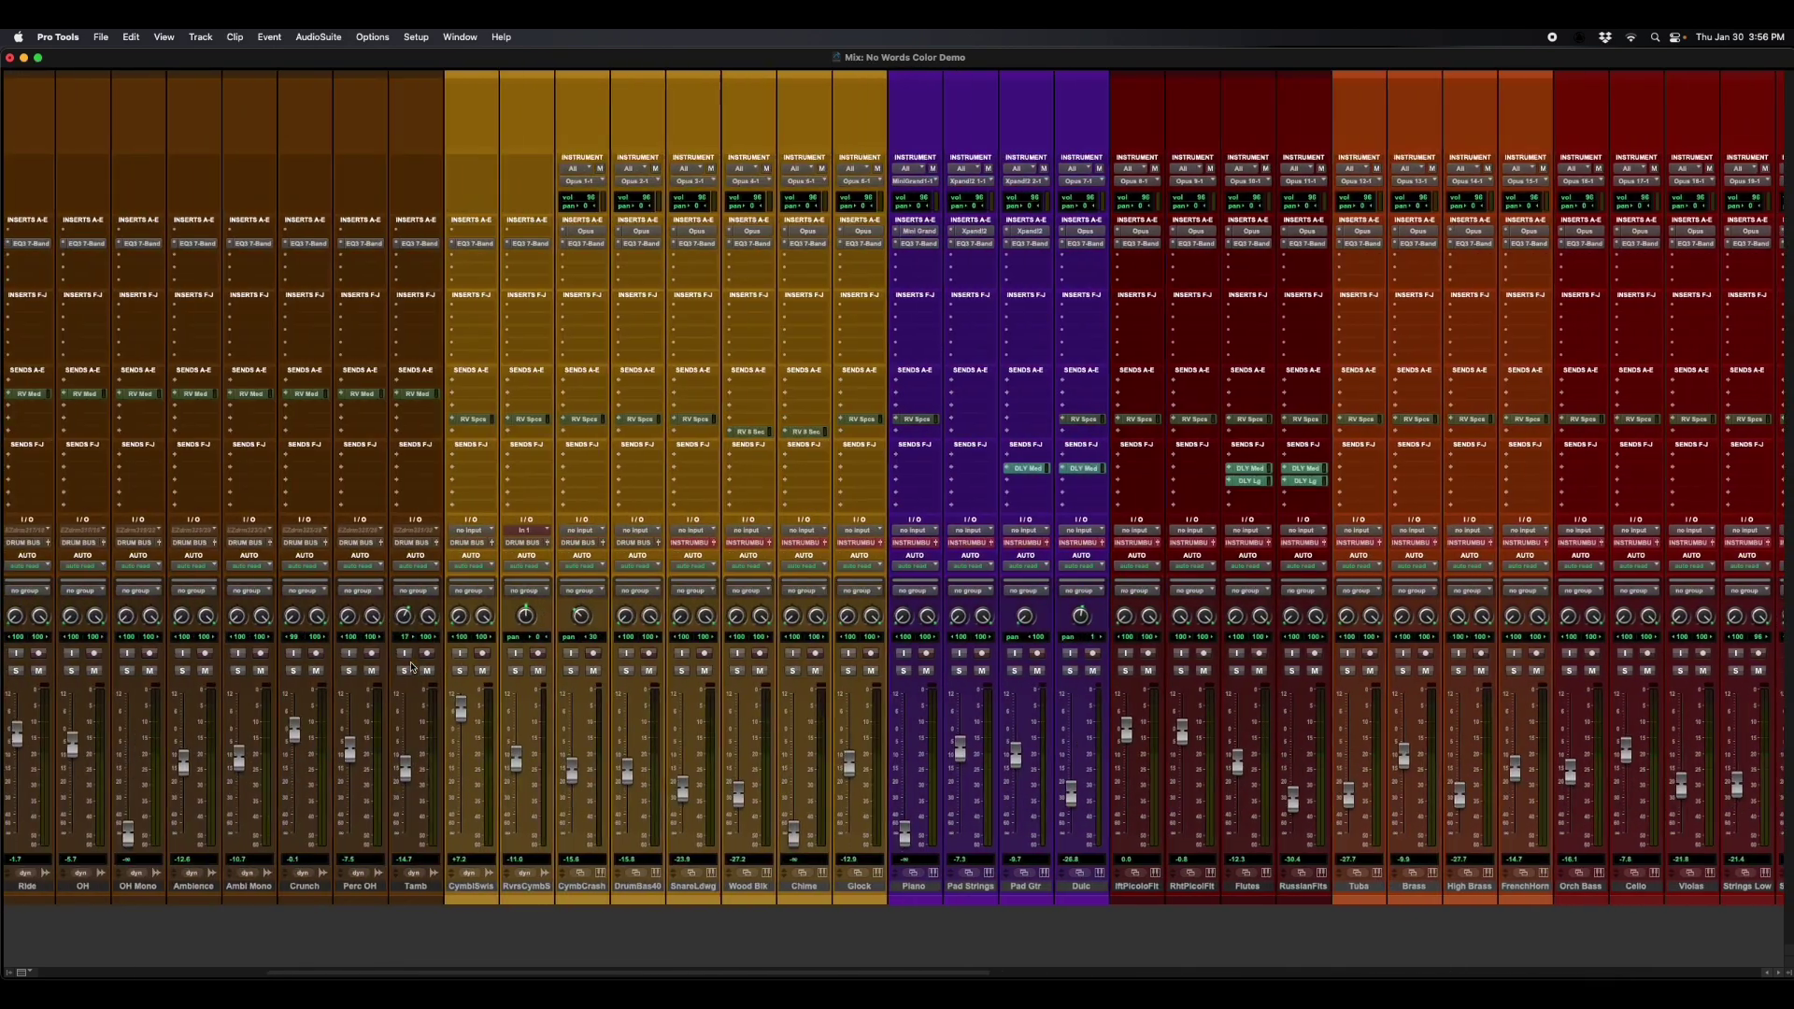